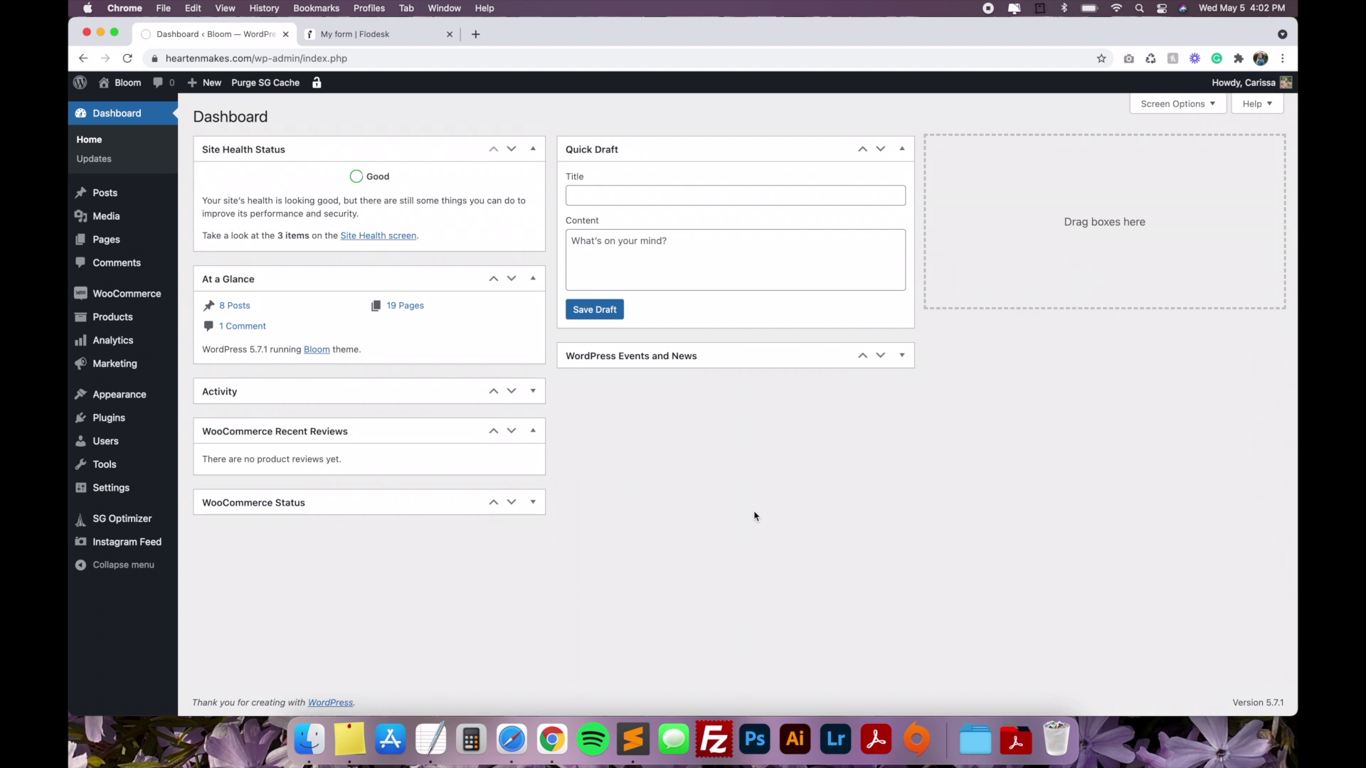
- Open the Homepage front page for editing from the site's page list and dismiss the autosave notice
{"action": "left_click", "coordinate": [133, 247]}
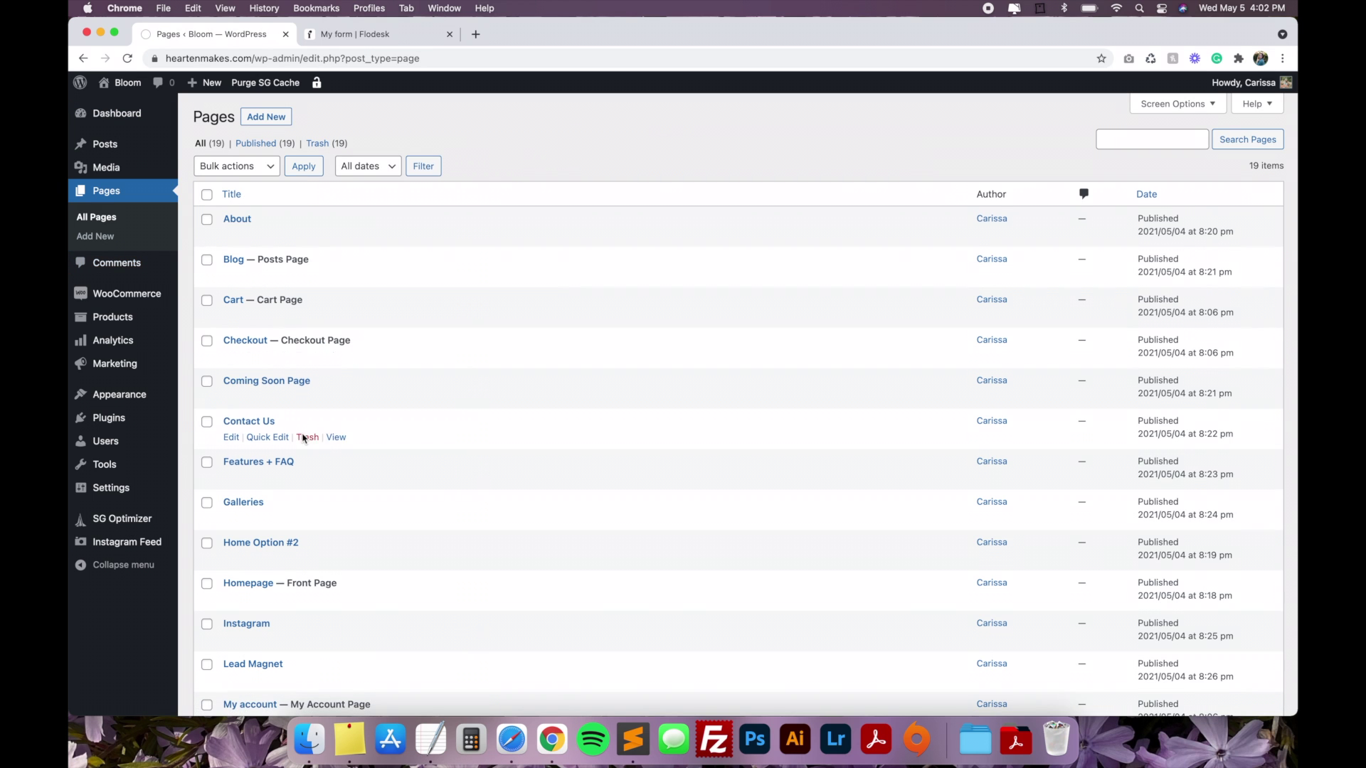
{"action": "scroll", "coordinate": [303, 439], "scroll_direction": "down", "scroll_amount": 3}
{"action": "mouse_move", "coordinate": [243, 506]}
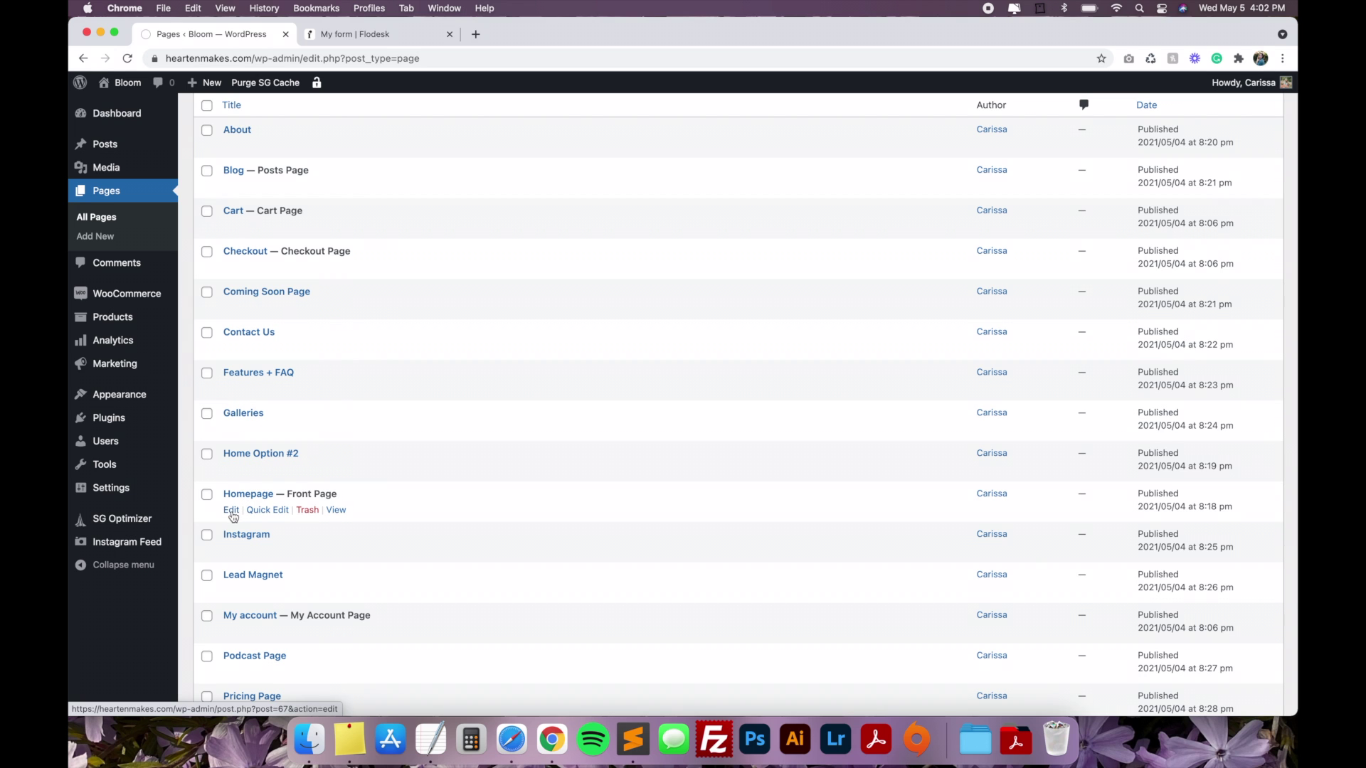
{"action": "left_click", "coordinate": [232, 512]}
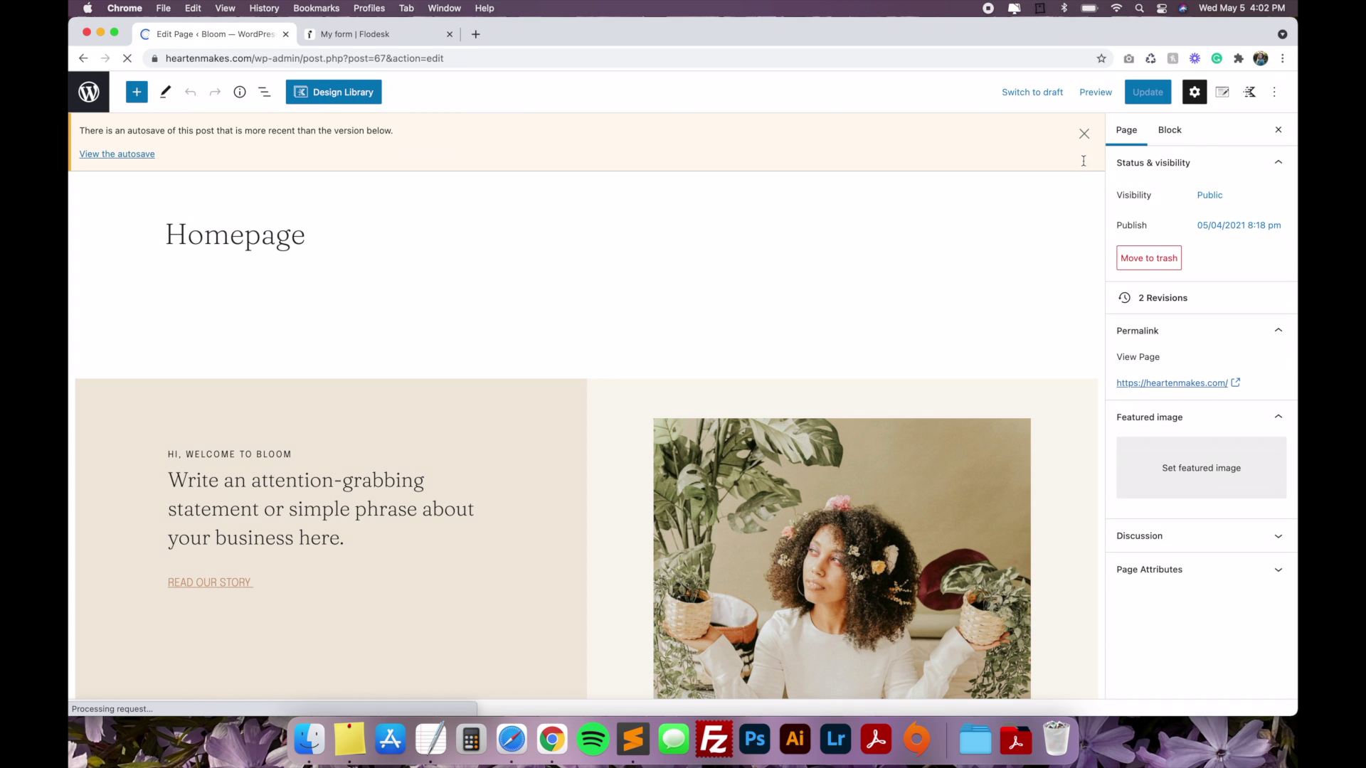
{"action": "left_click", "coordinate": [1083, 135]}
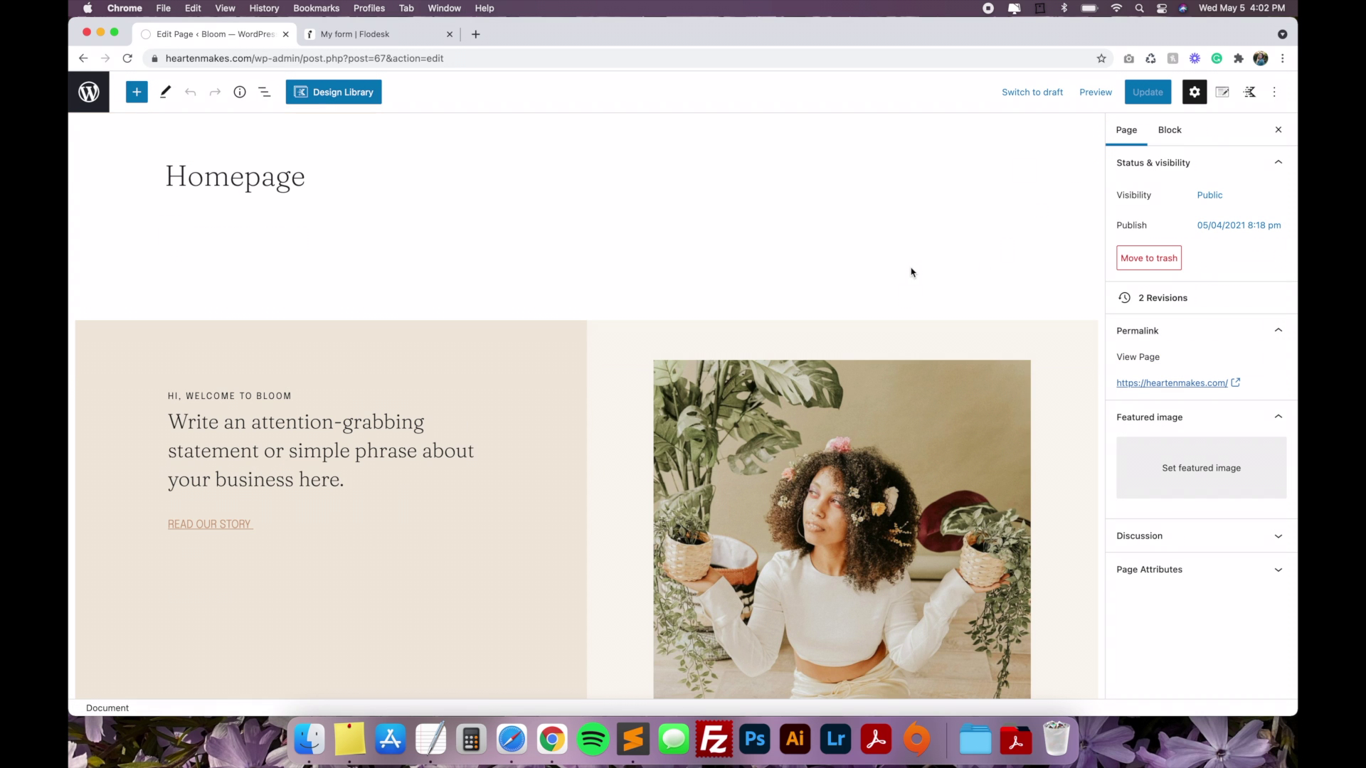
- Look through the Homepage layout and examine the block settings of the welcome section and the image gallery beside it
{"action": "scroll", "coordinate": [912, 272], "scroll_direction": "down", "scroll_amount": 15}
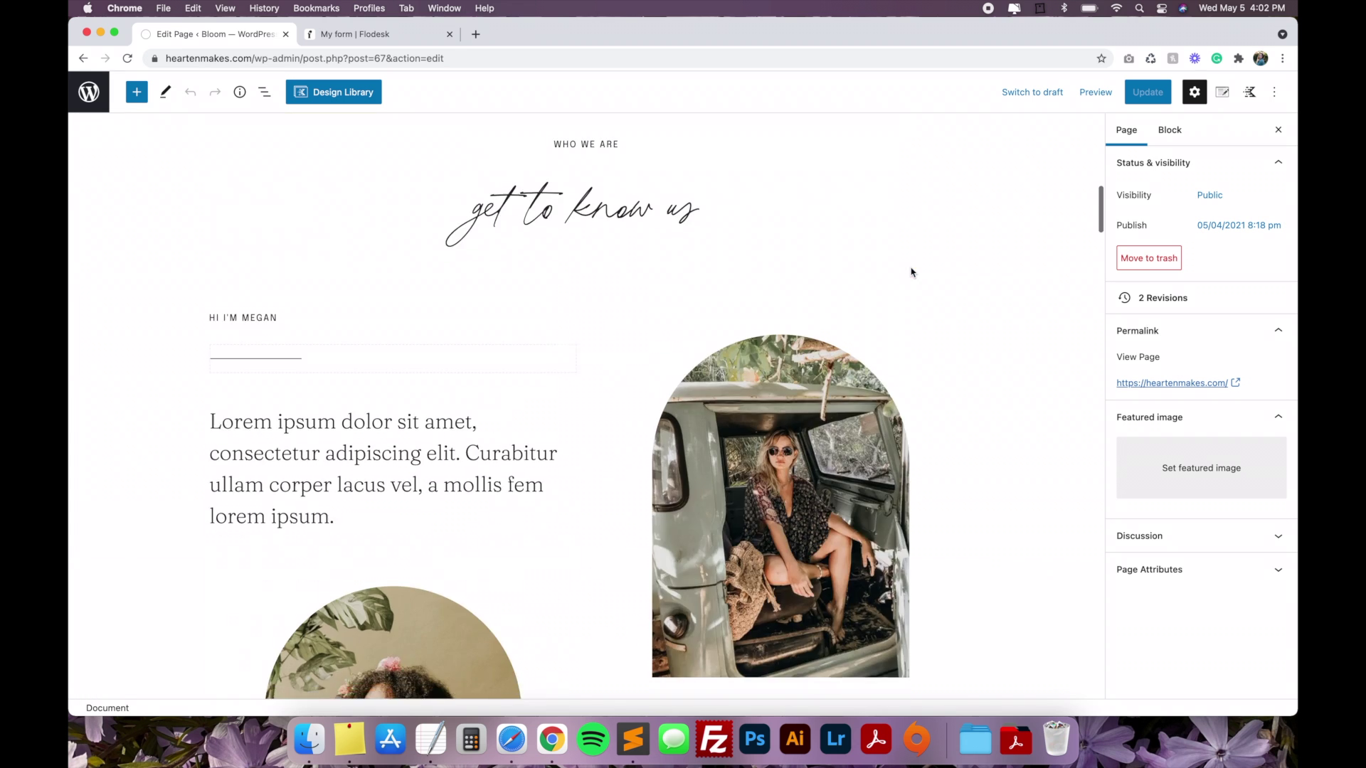
{"action": "scroll", "coordinate": [911, 272], "scroll_direction": "down", "scroll_amount": 8}
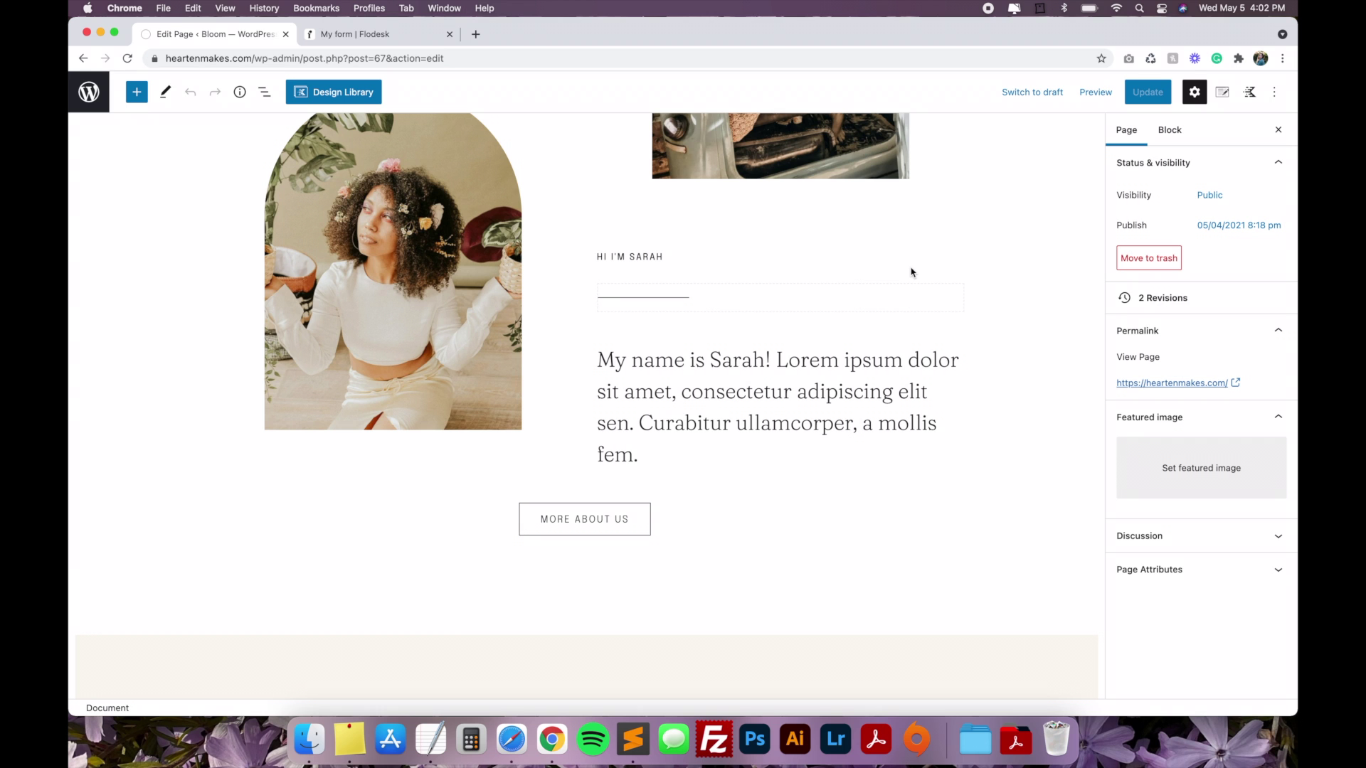
{"action": "scroll", "coordinate": [911, 272], "scroll_direction": "up", "scroll_amount": 10}
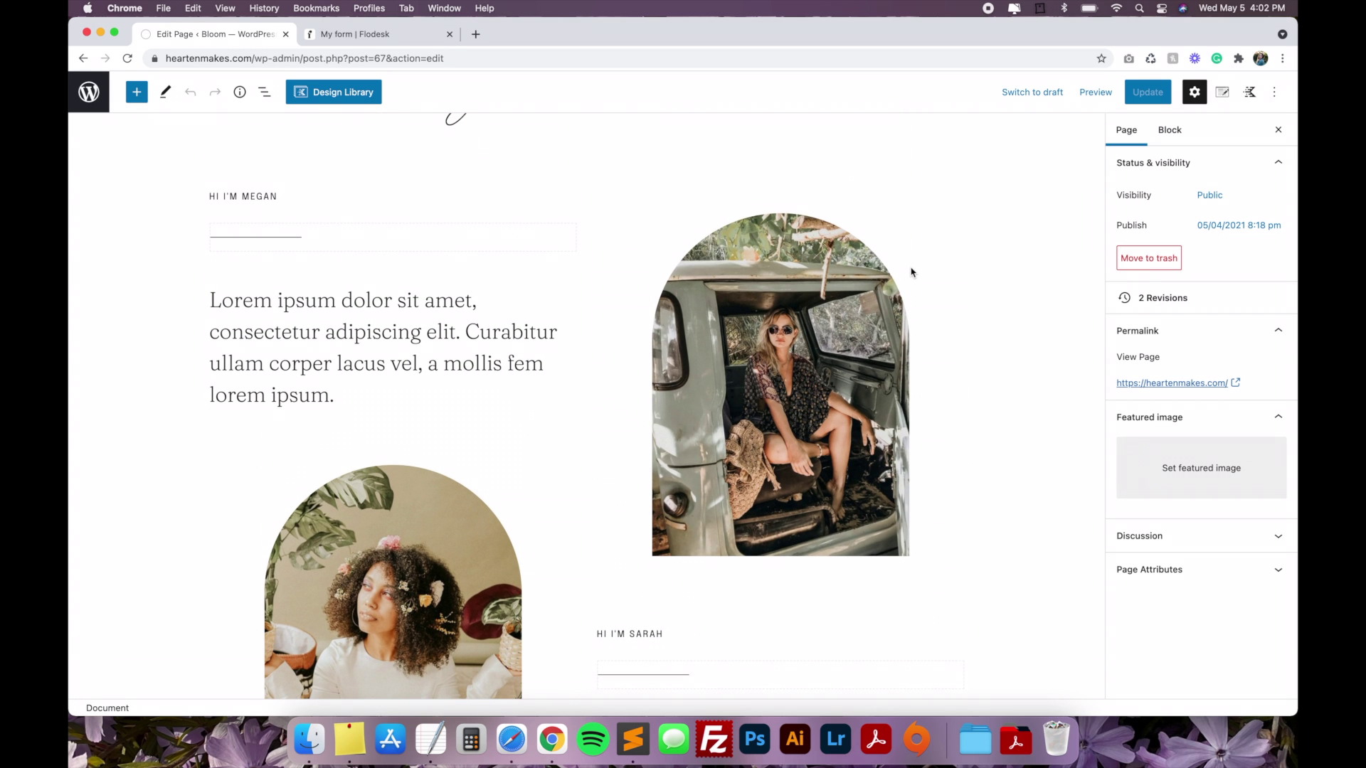
{"action": "scroll", "coordinate": [911, 273], "scroll_direction": "up", "scroll_amount": 20}
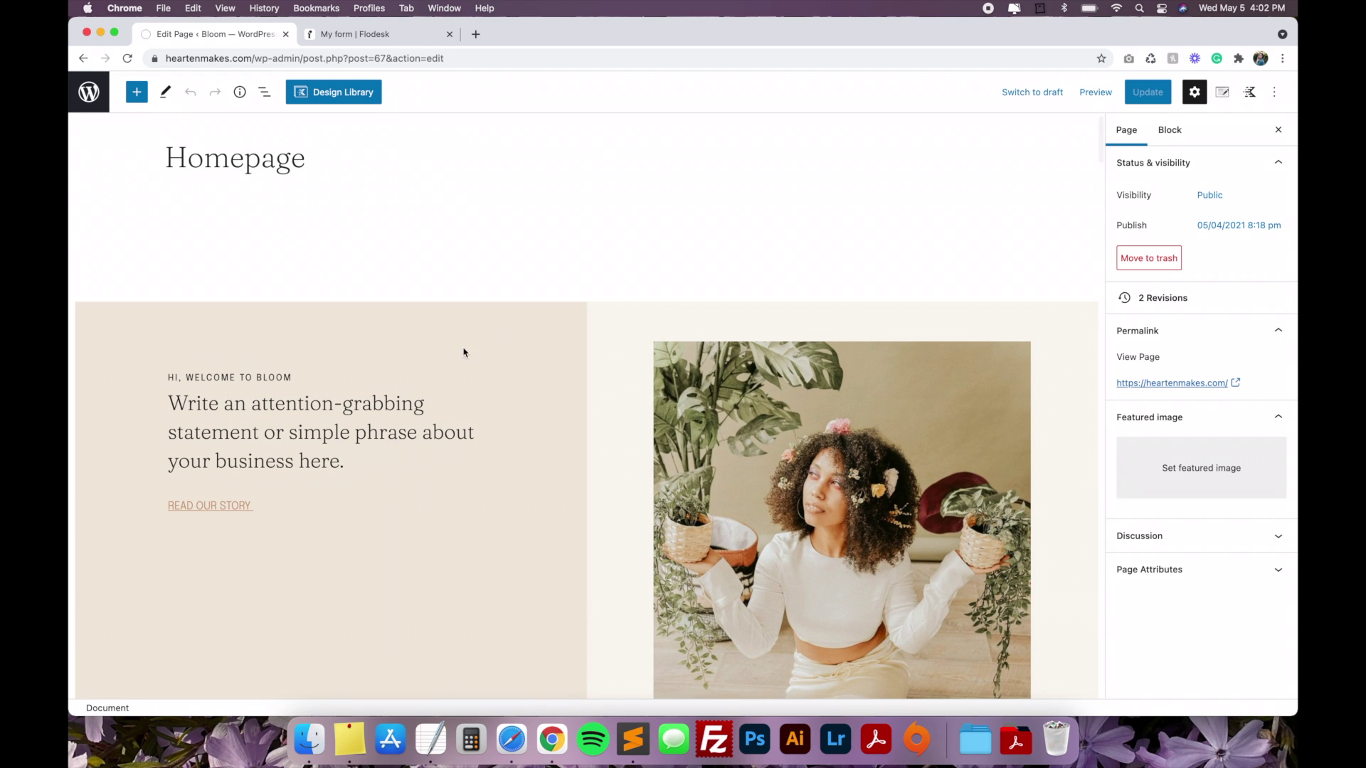
{"action": "scroll", "coordinate": [434, 369], "scroll_direction": "down", "scroll_amount": 2}
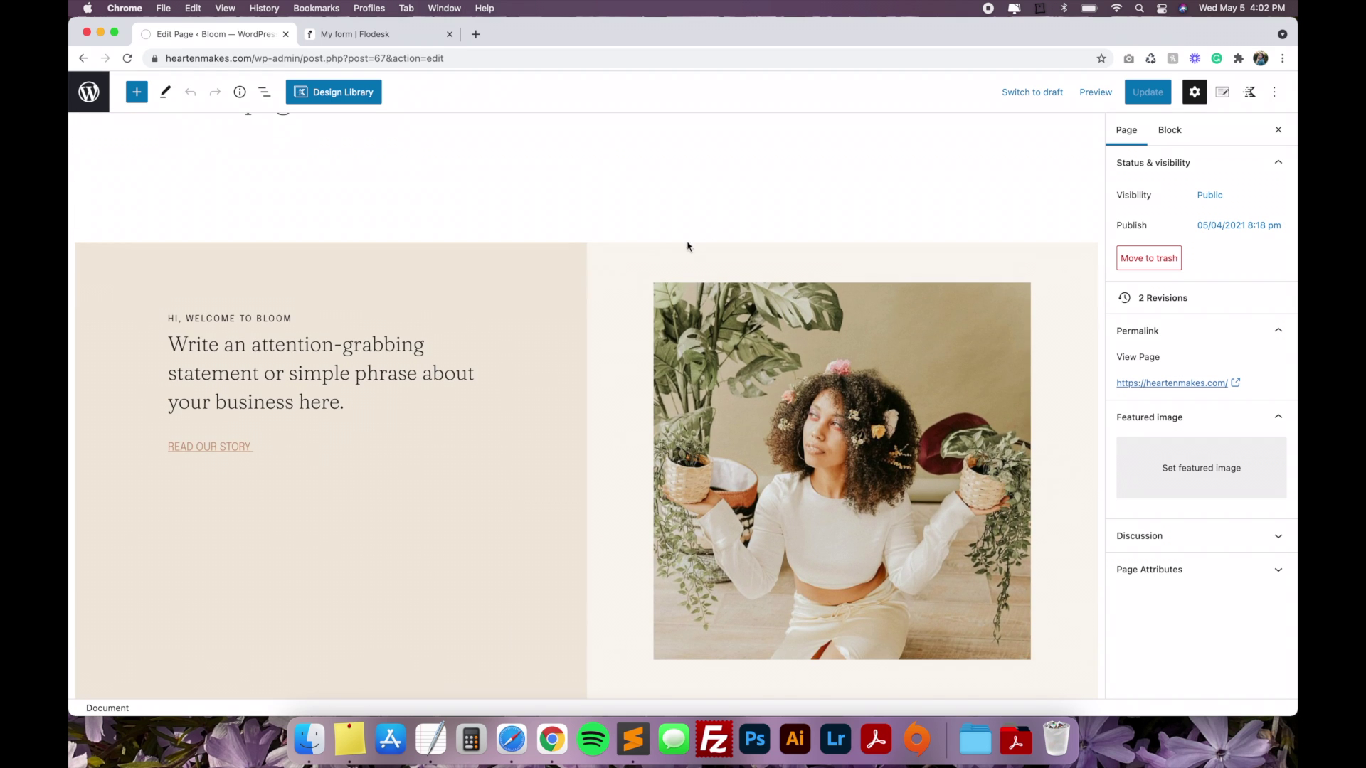
{"action": "left_click", "coordinate": [544, 266]}
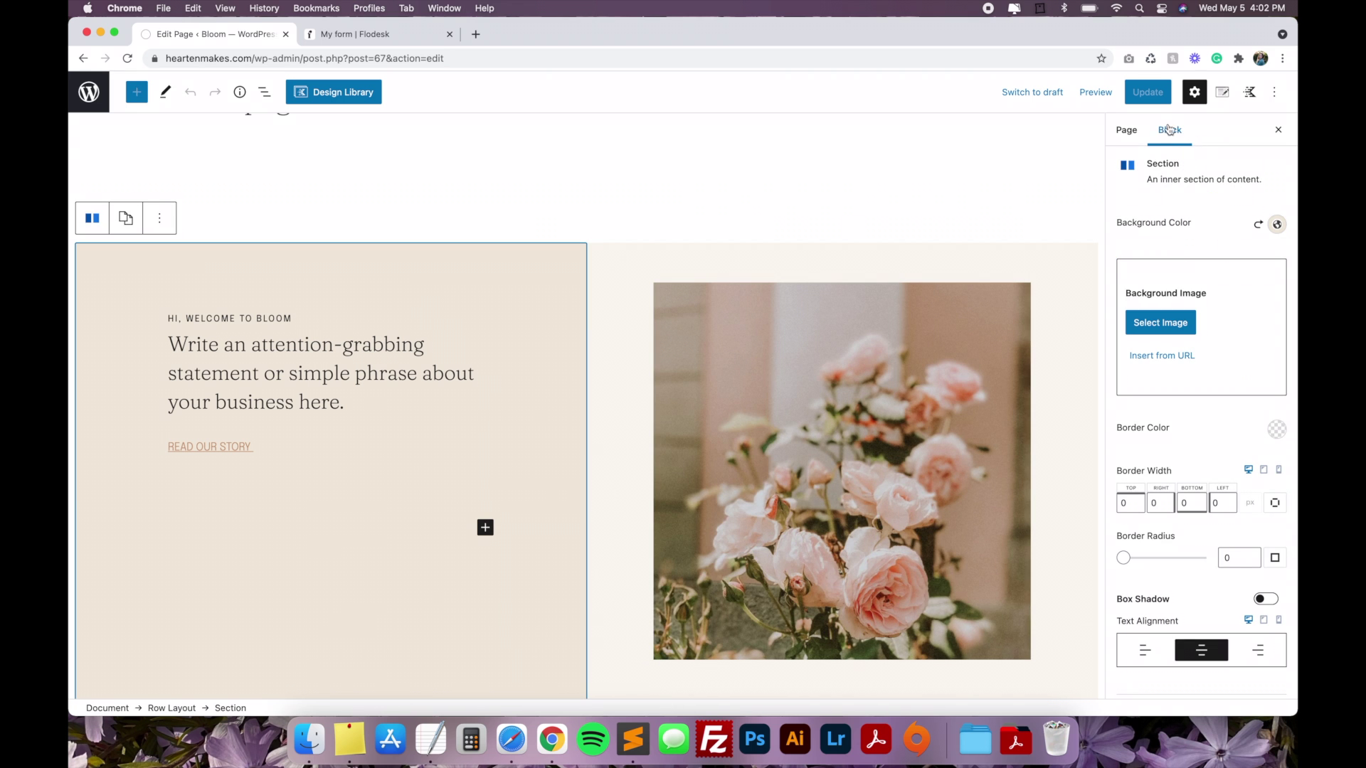
{"action": "scroll", "coordinate": [1164, 495], "scroll_direction": "down", "scroll_amount": 3}
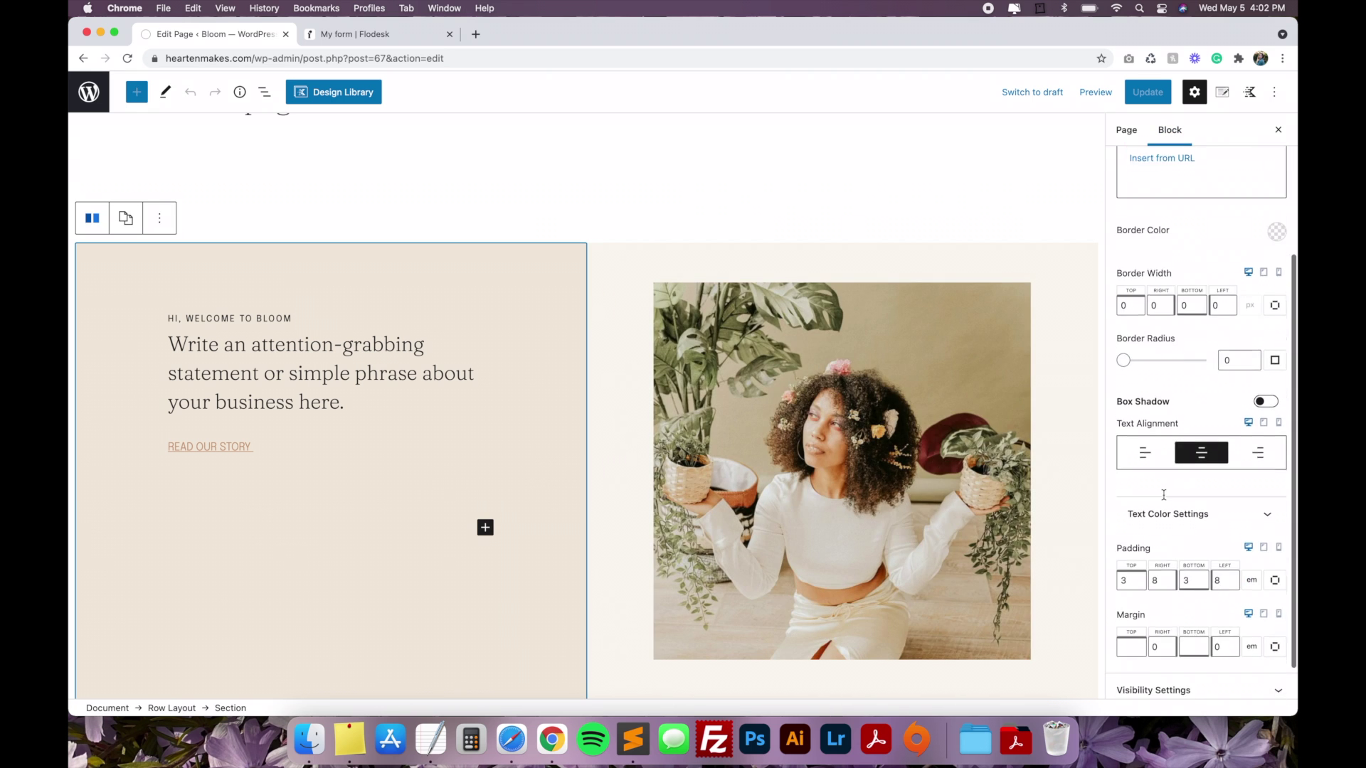
{"action": "scroll", "coordinate": [1160, 540], "scroll_direction": "down", "scroll_amount": 1}
{"action": "left_click", "coordinate": [626, 392]}
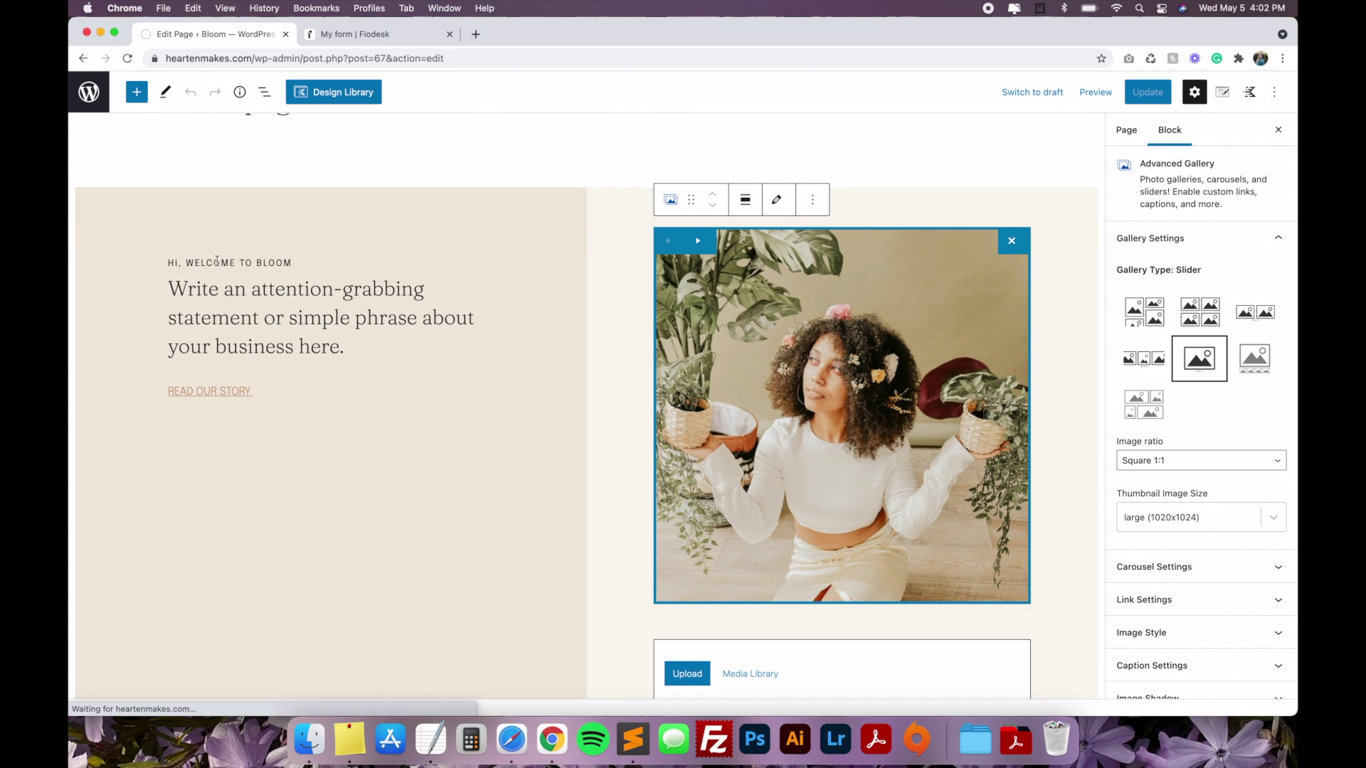
- Add "Hello!" to the end of the main heading in the welcome section
{"action": "left_click", "coordinate": [217, 262]}
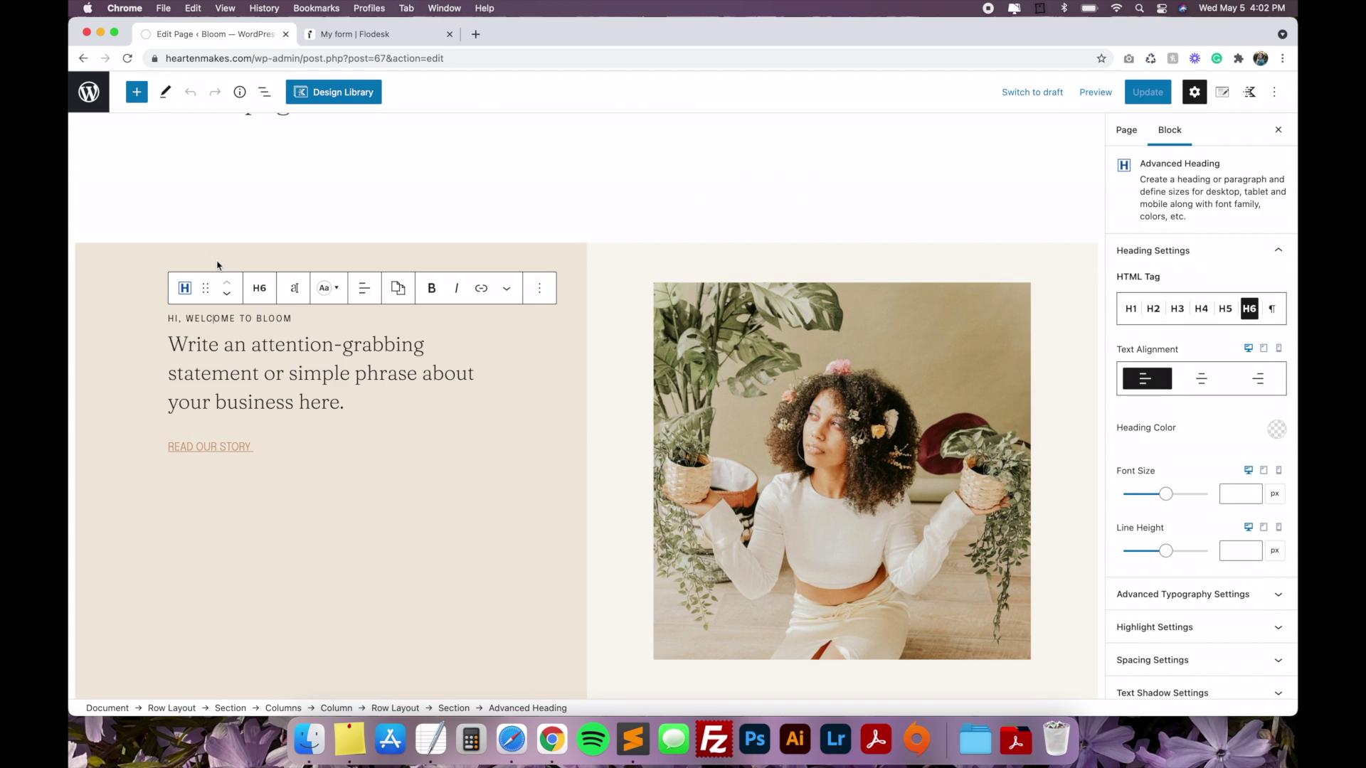
{"action": "left_click", "coordinate": [227, 373]}
{"action": "left_click", "coordinate": [350, 404]}
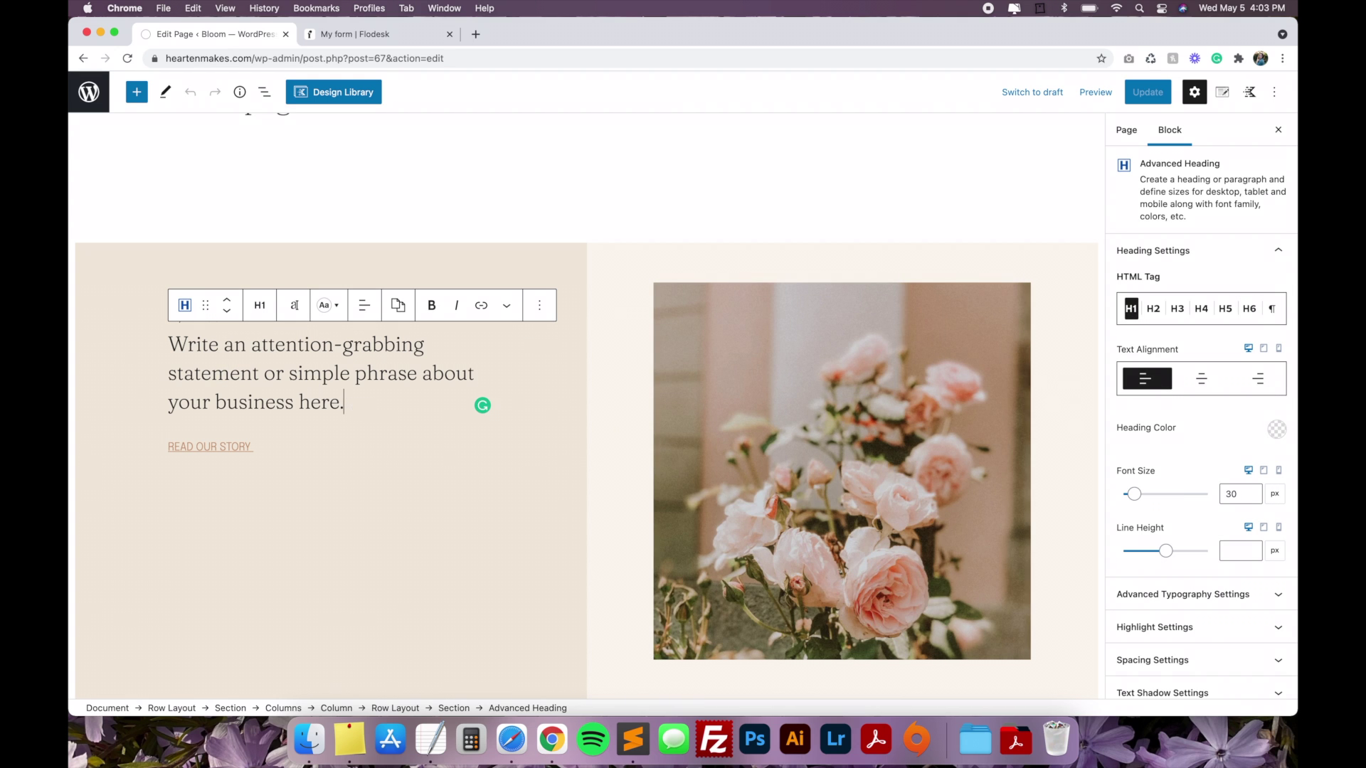
{"action": "type", "text": "Hello!"}
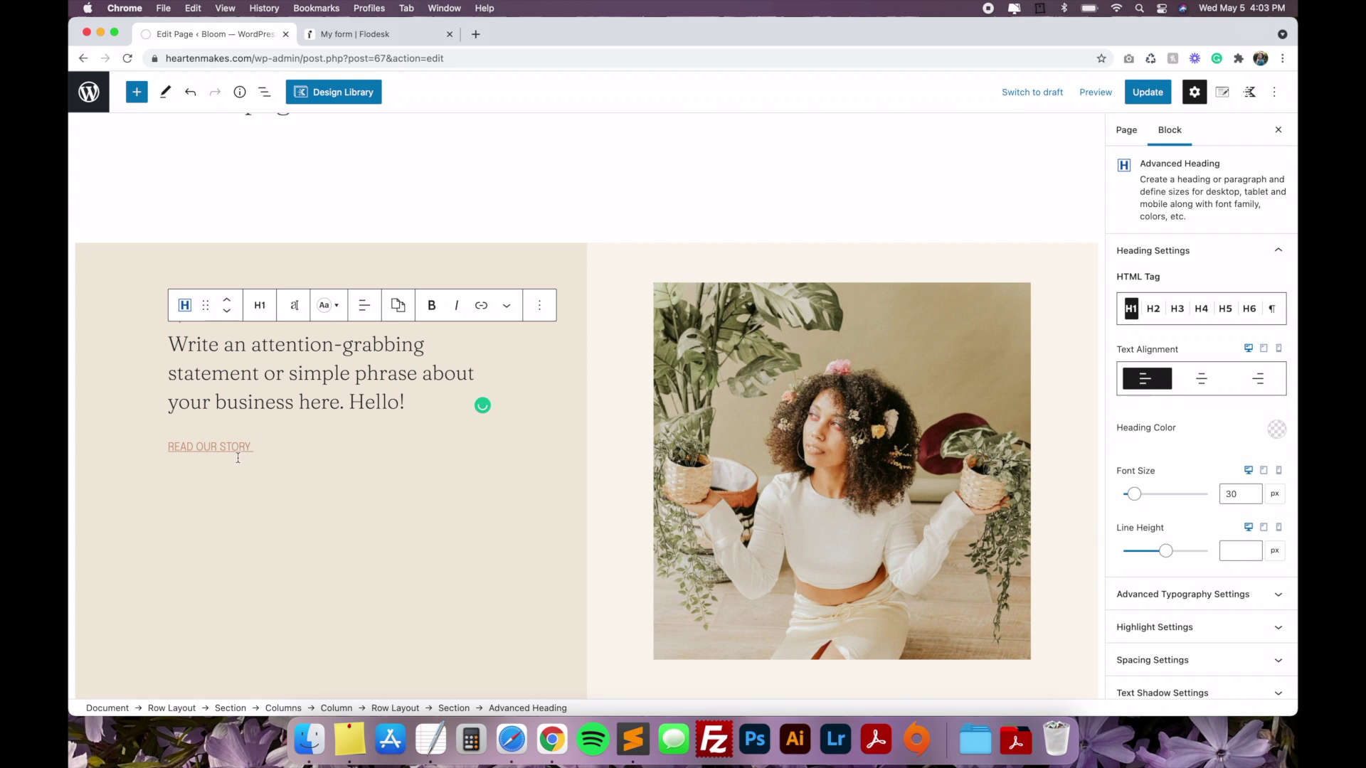
- Try to clear the link address of the "READ OUR STORY" text in the welcome section
{"action": "left_click", "coordinate": [215, 448]}
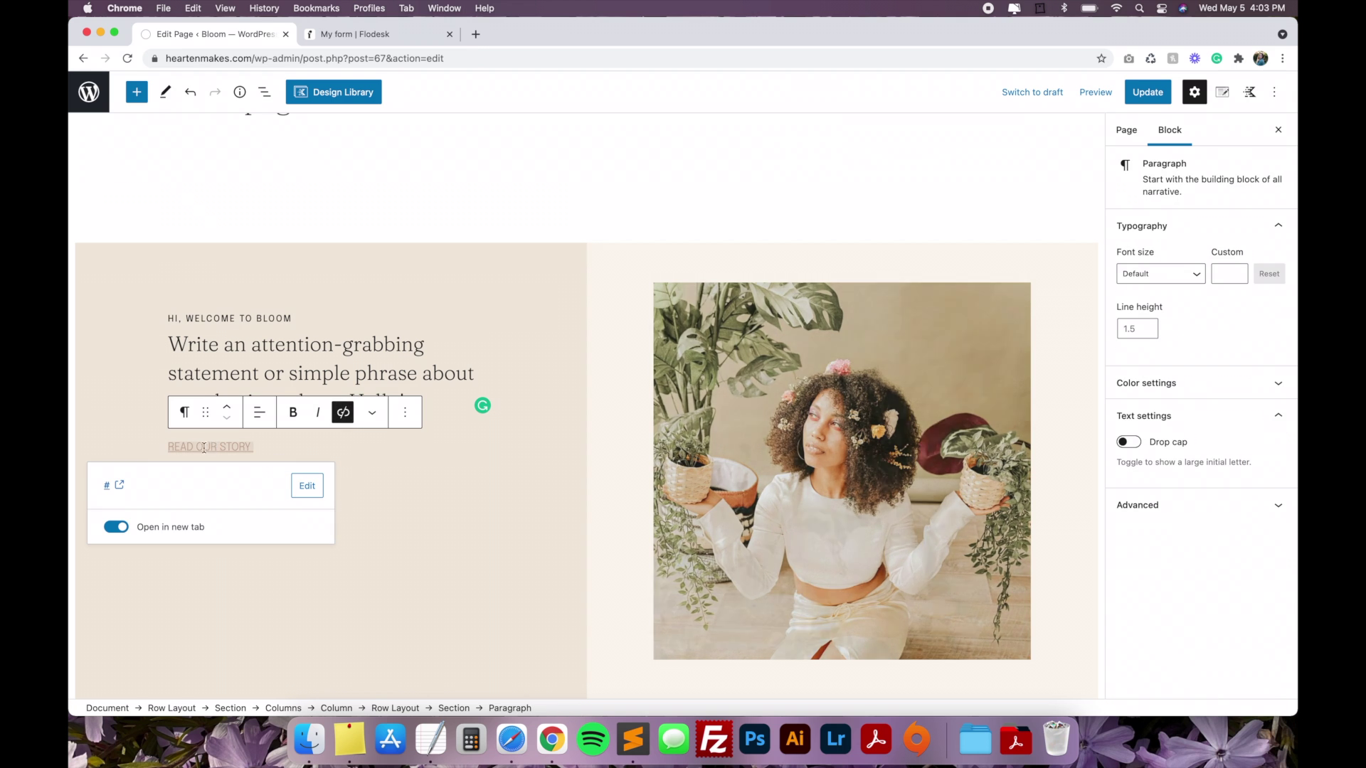
{"action": "left_click", "coordinate": [307, 486]}
{"action": "key", "text": "BackSpace"}
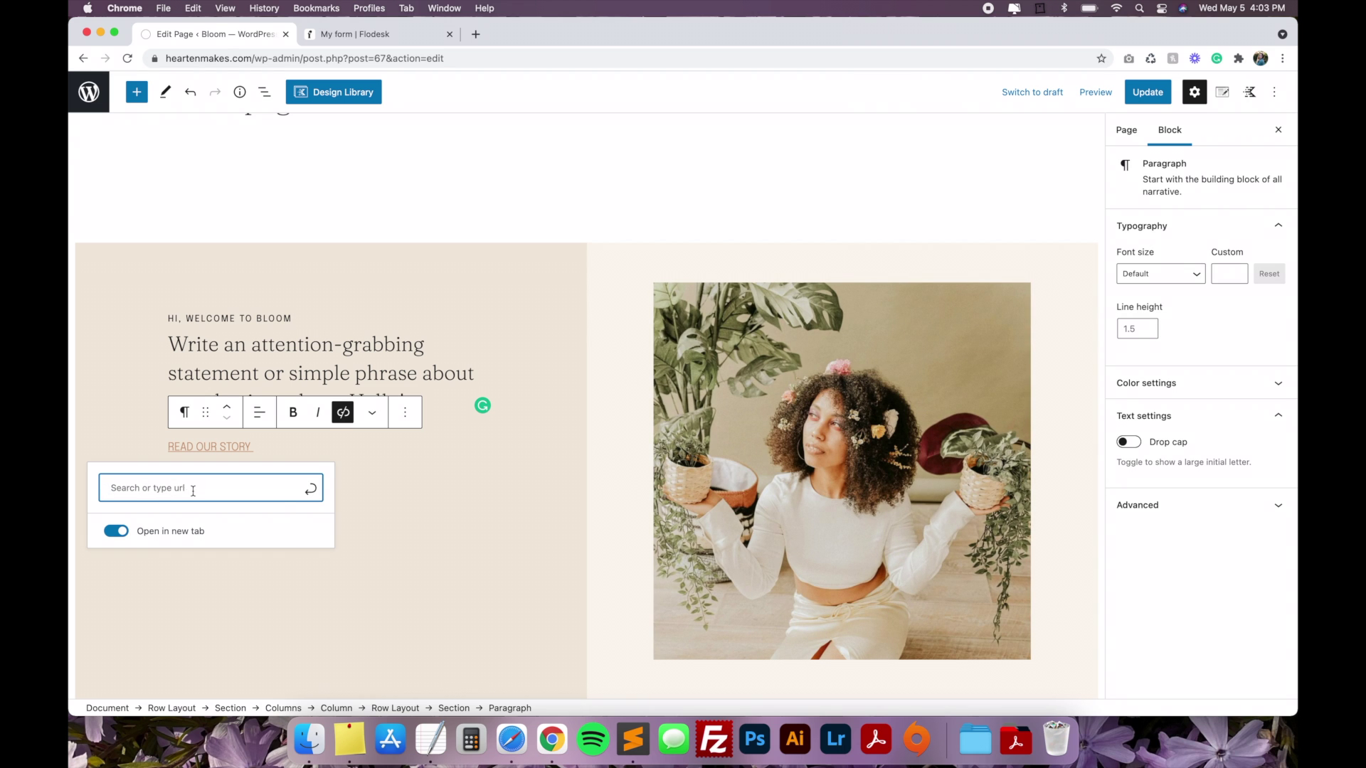
{"action": "key", "text": "Return"}
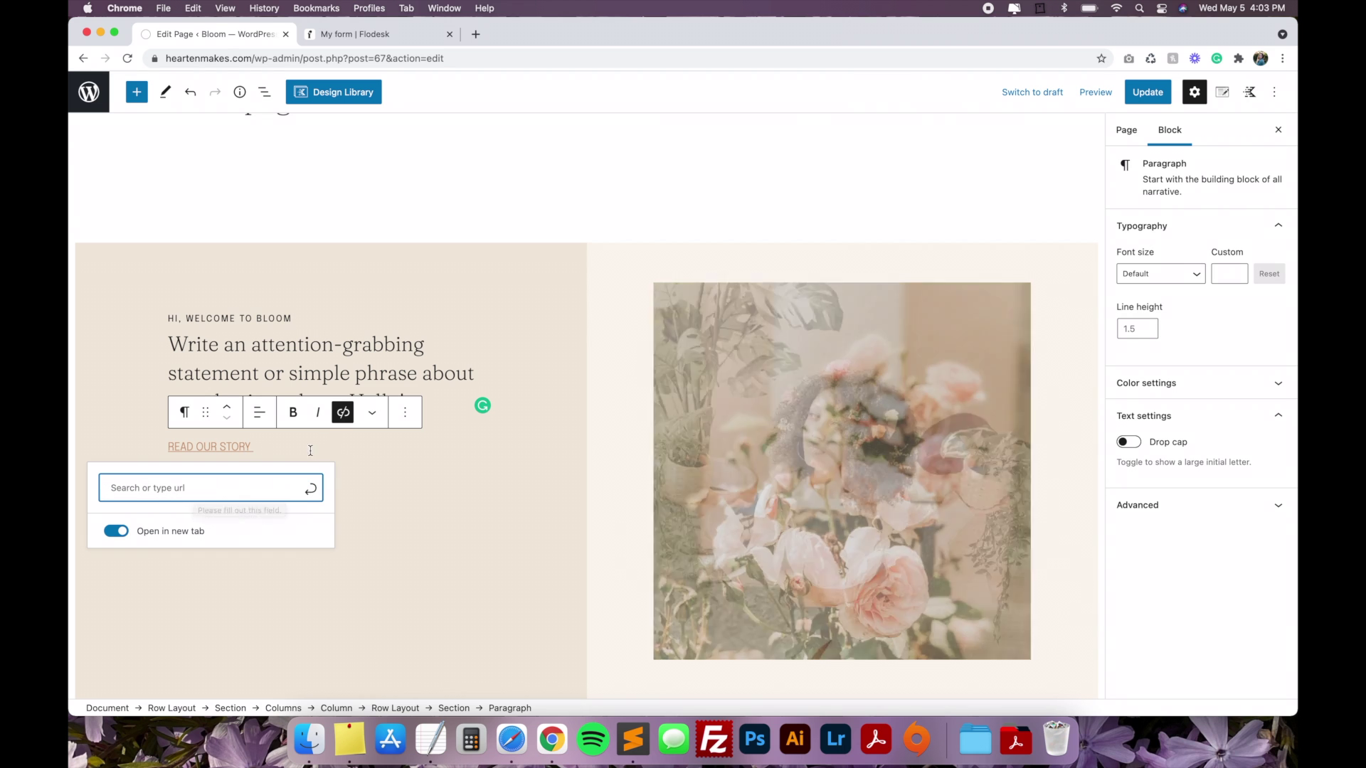
{"action": "left_click", "coordinate": [298, 451]}
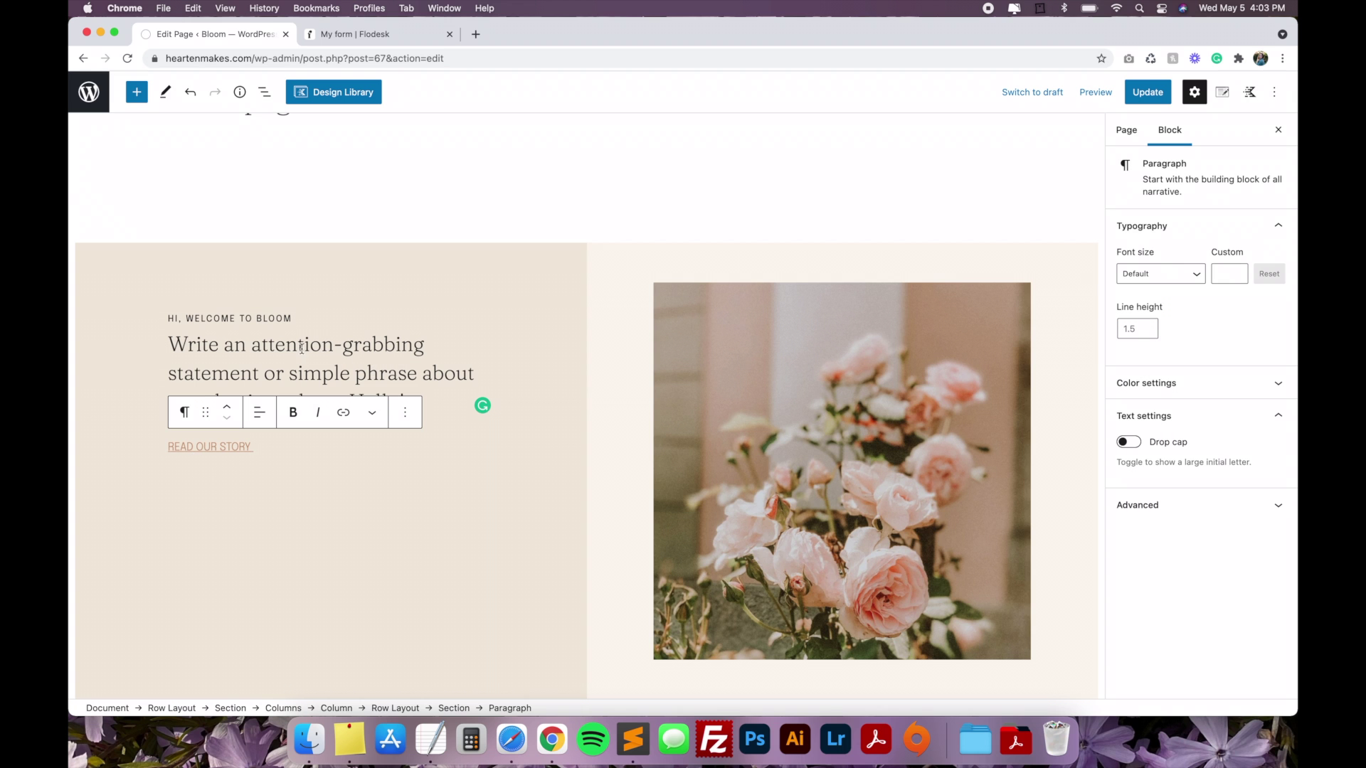
- Try heading level H4 on the "HI, WELCOME TO BLOOM" heading and return it to H6
{"action": "left_click", "coordinate": [259, 318]}
{"action": "mouse_move", "coordinate": [184, 290]}
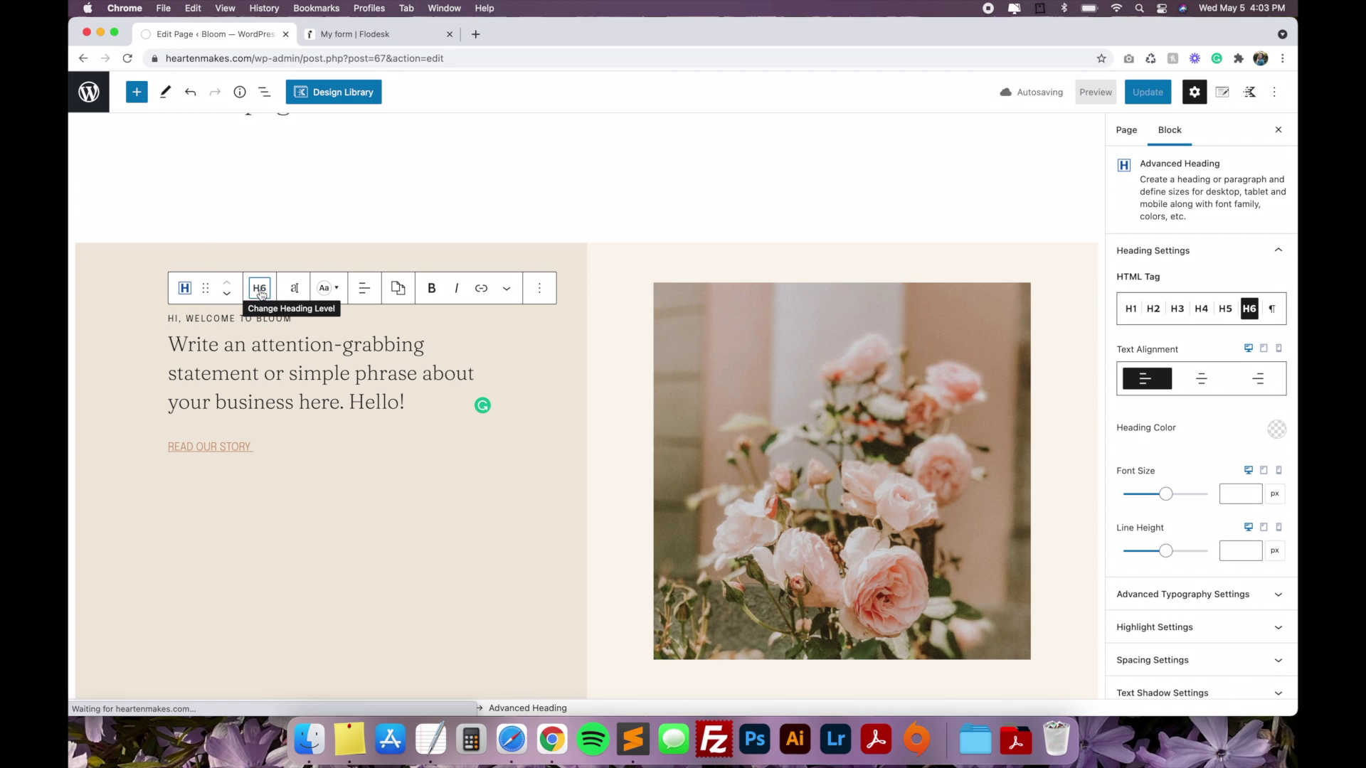
{"action": "left_click", "coordinate": [260, 289]}
{"action": "left_click", "coordinate": [313, 422]}
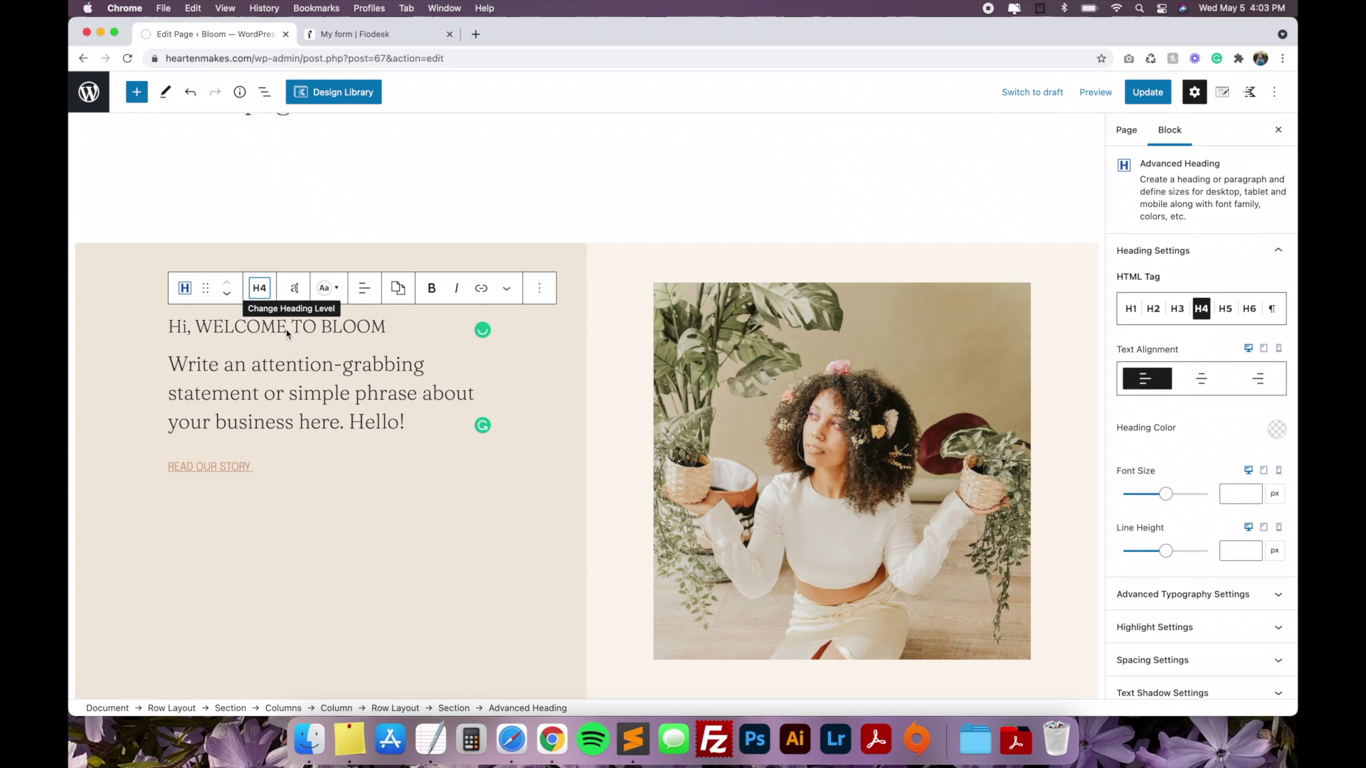
{"action": "left_click", "coordinate": [262, 297]}
{"action": "left_click", "coordinate": [293, 476]}
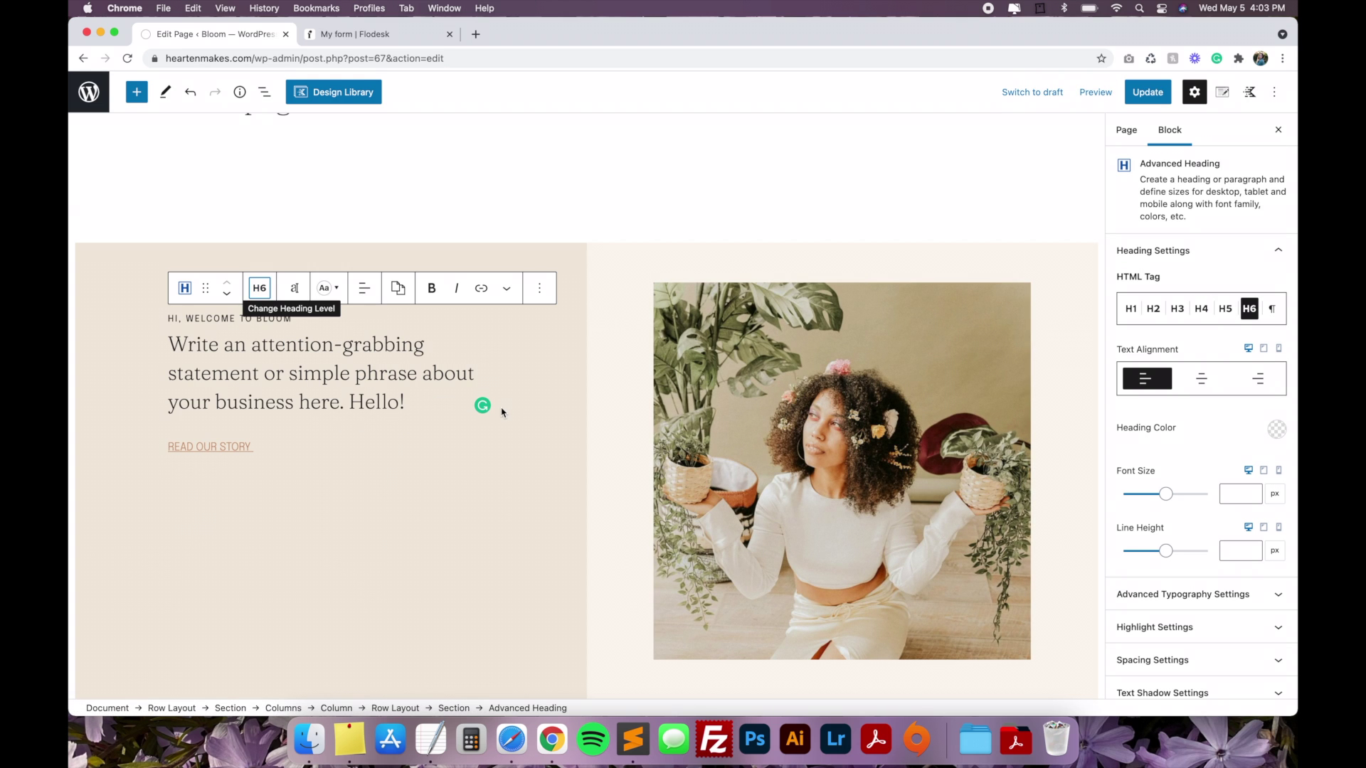
- Examine the welcome section's slider gallery, including its image list and carousel settings
{"action": "left_click", "coordinate": [744, 409]}
{"action": "scroll", "coordinate": [743, 409], "scroll_direction": "down", "scroll_amount": 1}
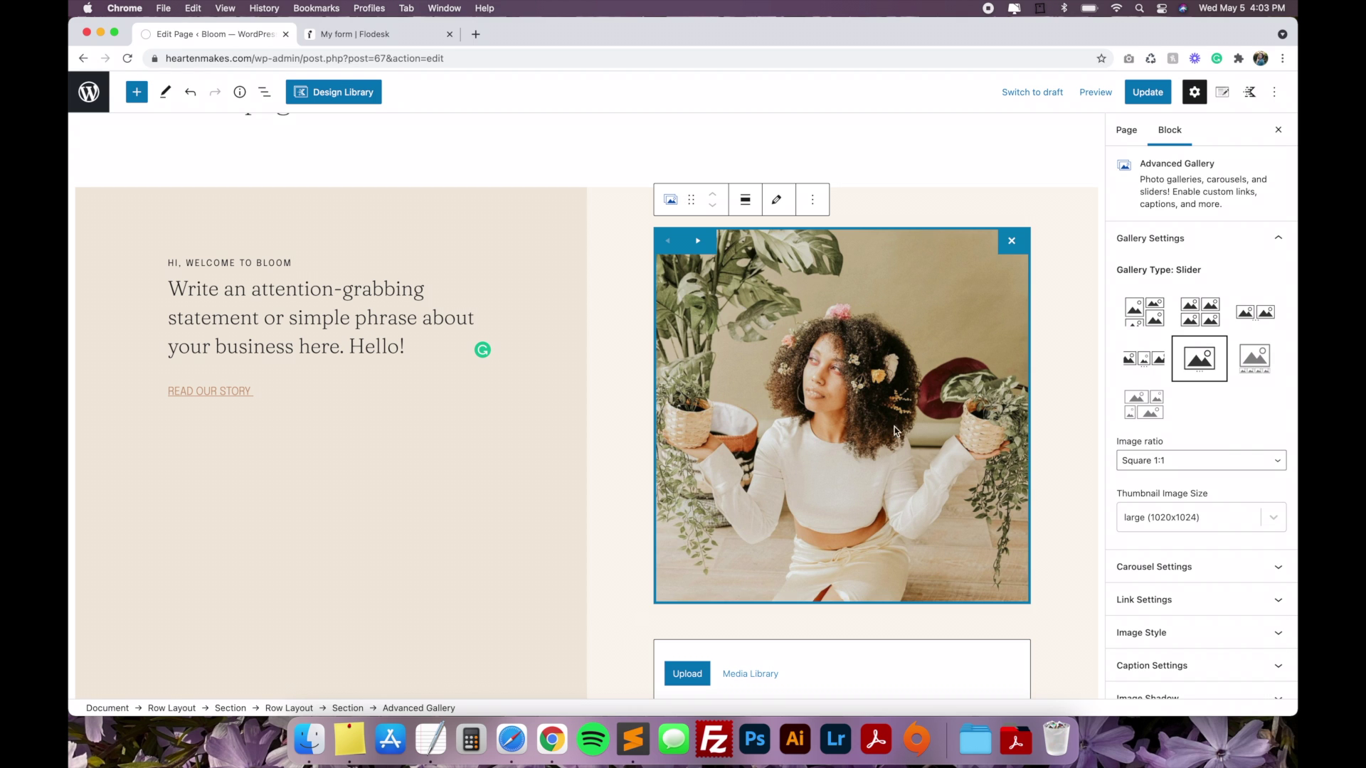
{"action": "scroll", "coordinate": [1253, 448], "scroll_direction": "down", "scroll_amount": 3}
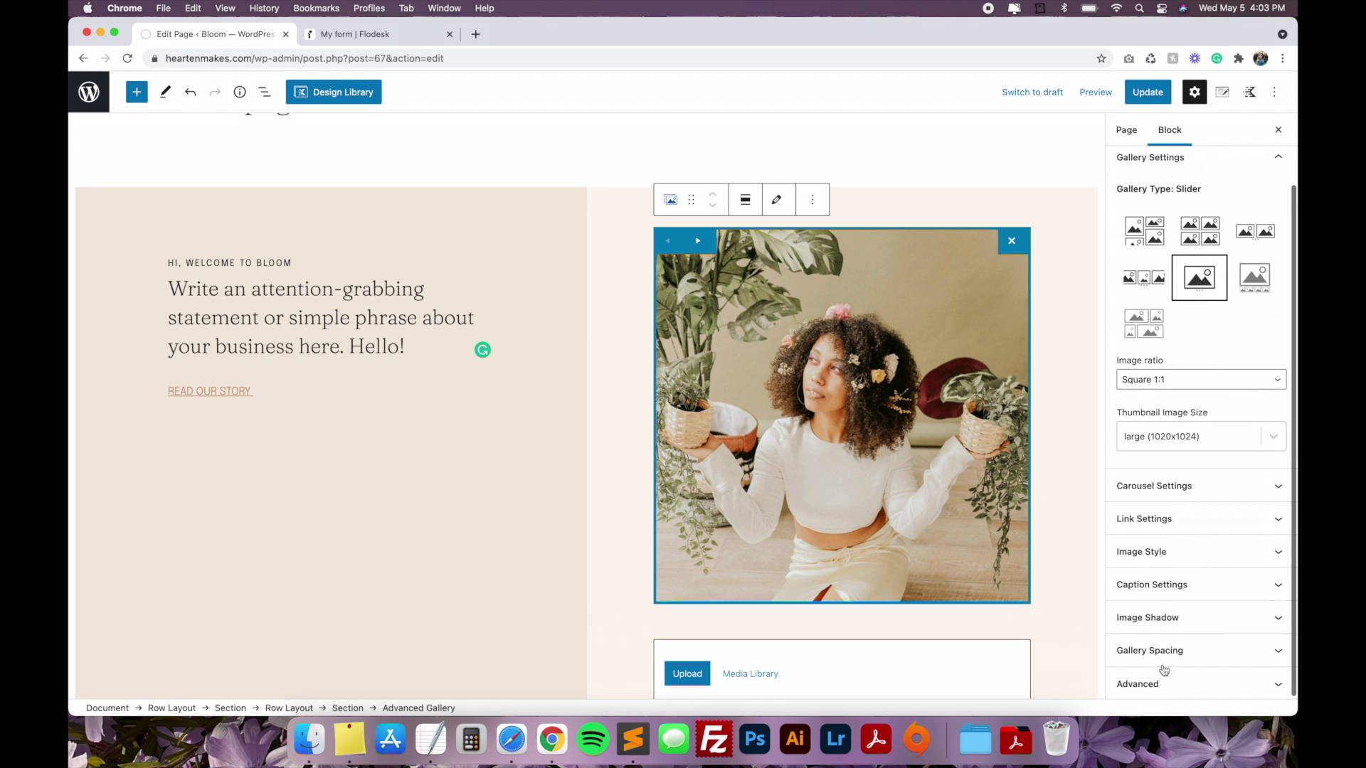
{"action": "left_click", "coordinate": [777, 205]}
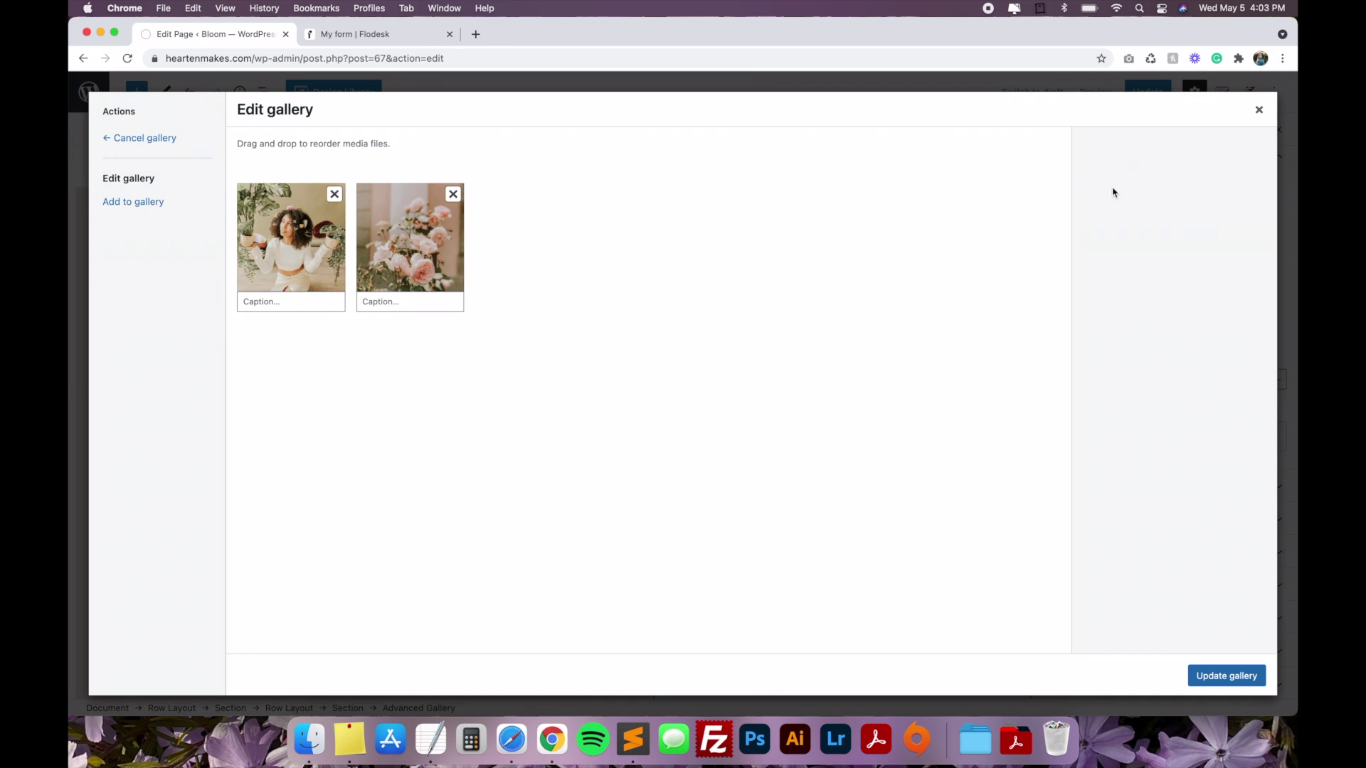
{"action": "left_click", "coordinate": [1257, 112]}
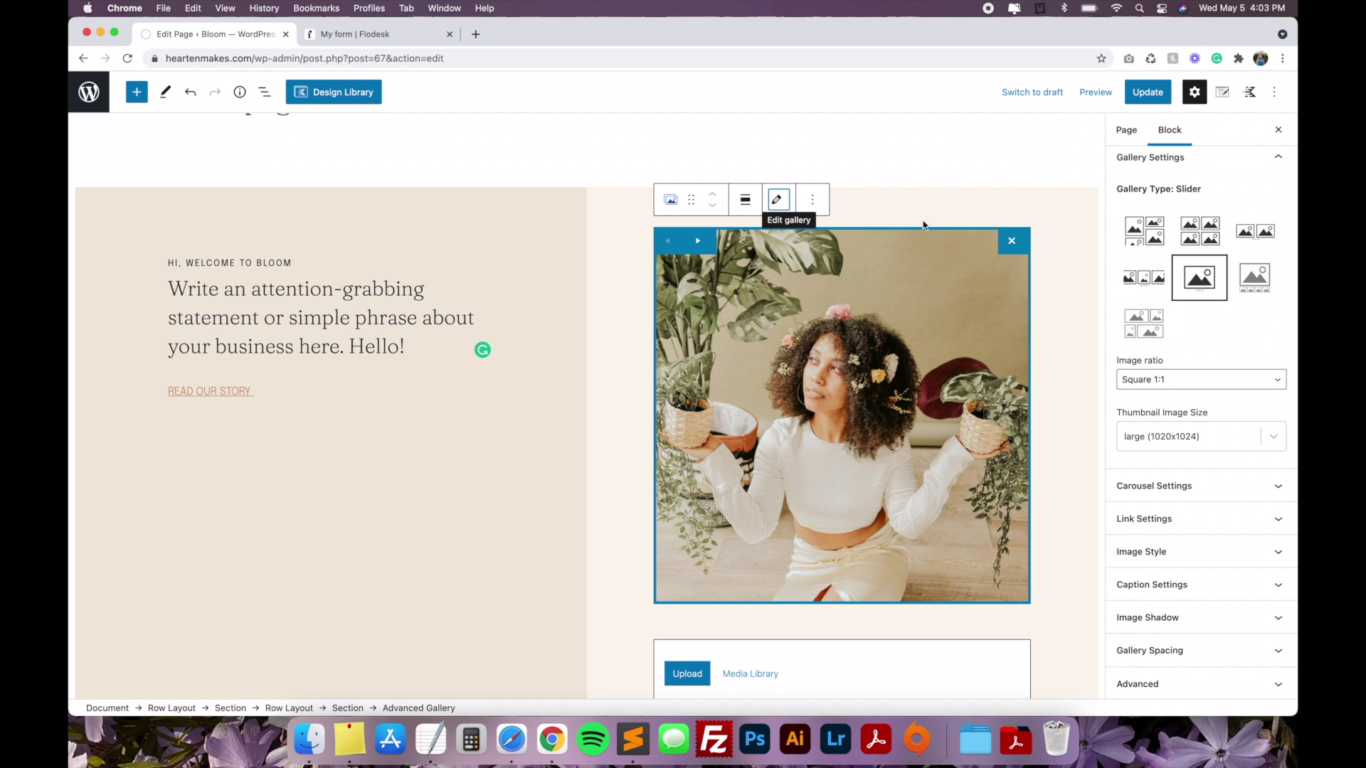
{"action": "left_click", "coordinate": [1136, 490]}
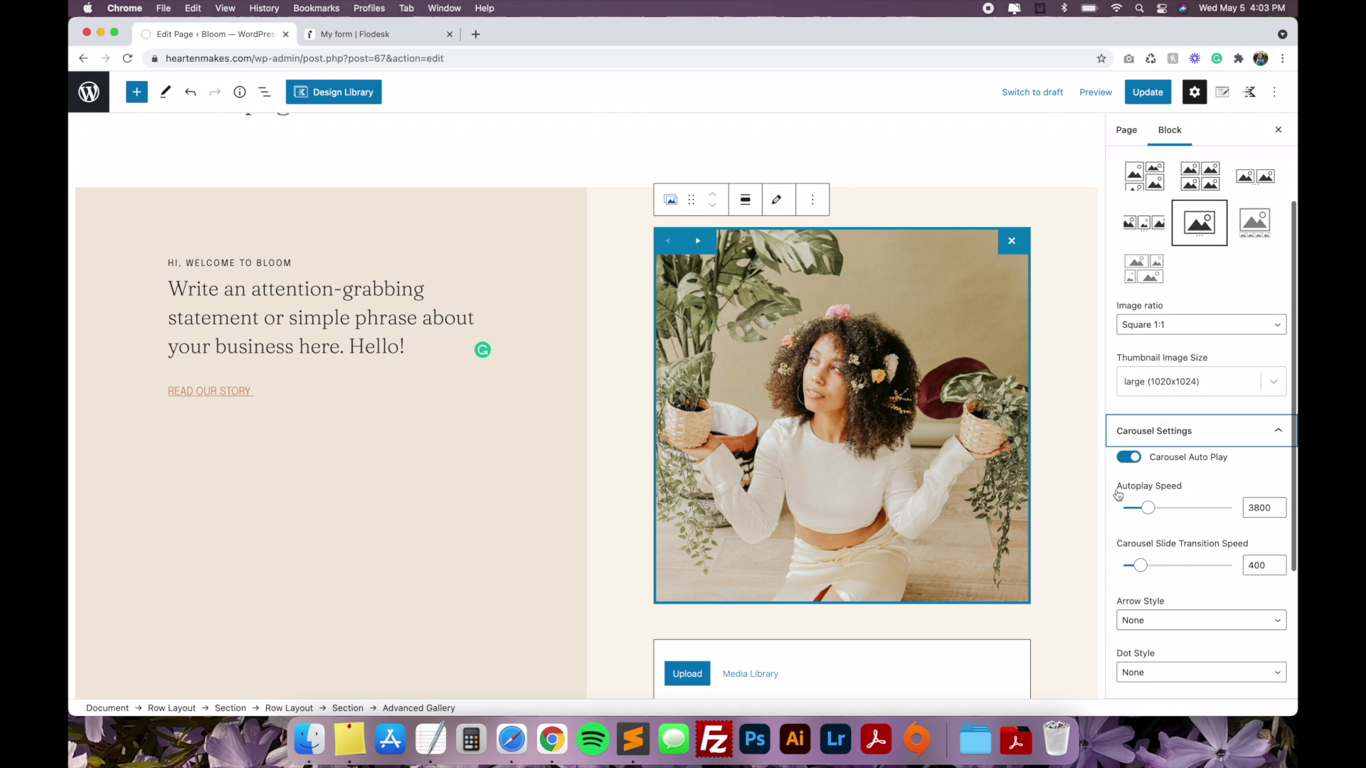
{"action": "scroll", "coordinate": [1085, 491], "scroll_direction": "down", "scroll_amount": 1}
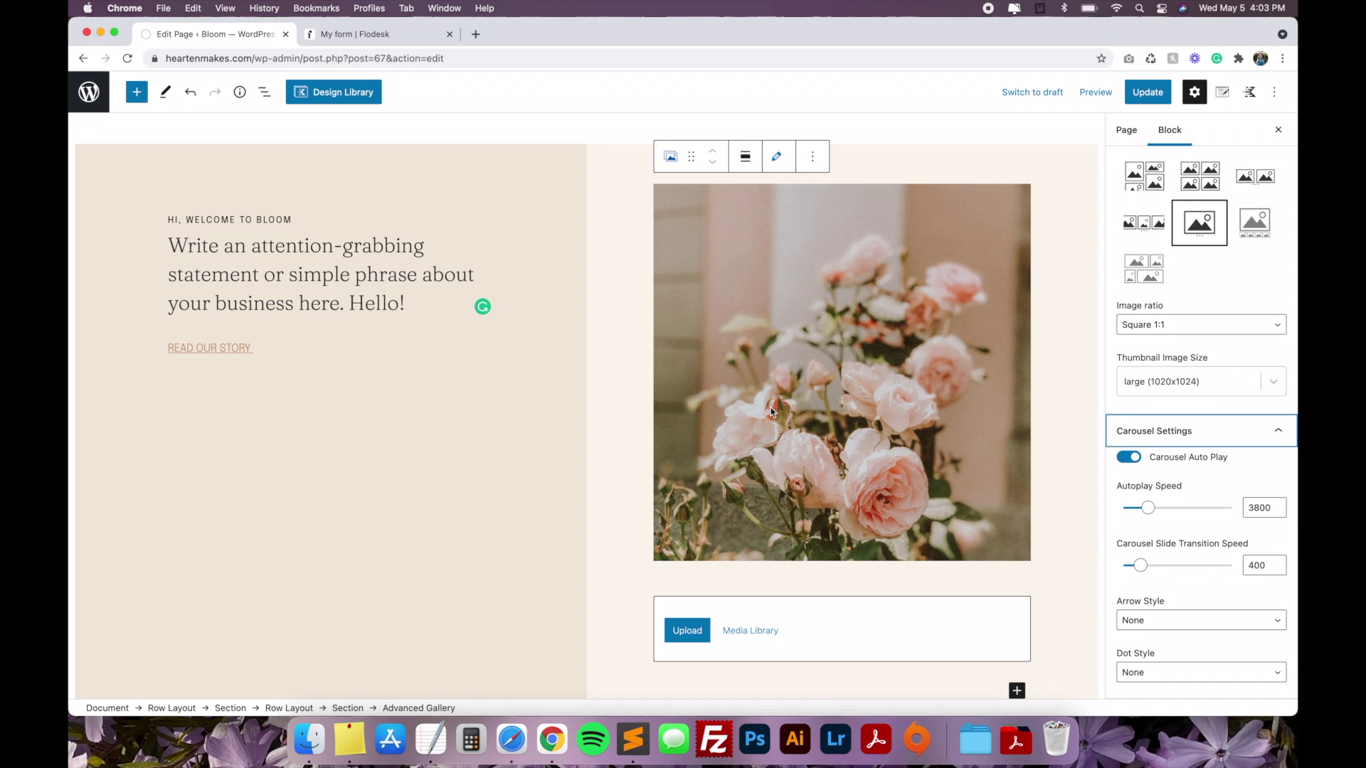
- Add bloom-image-three (white flowers) and bloom-image-four (woman in the van) from the media library to the welcome section's slider gallery
{"action": "left_click", "coordinate": [813, 392]}
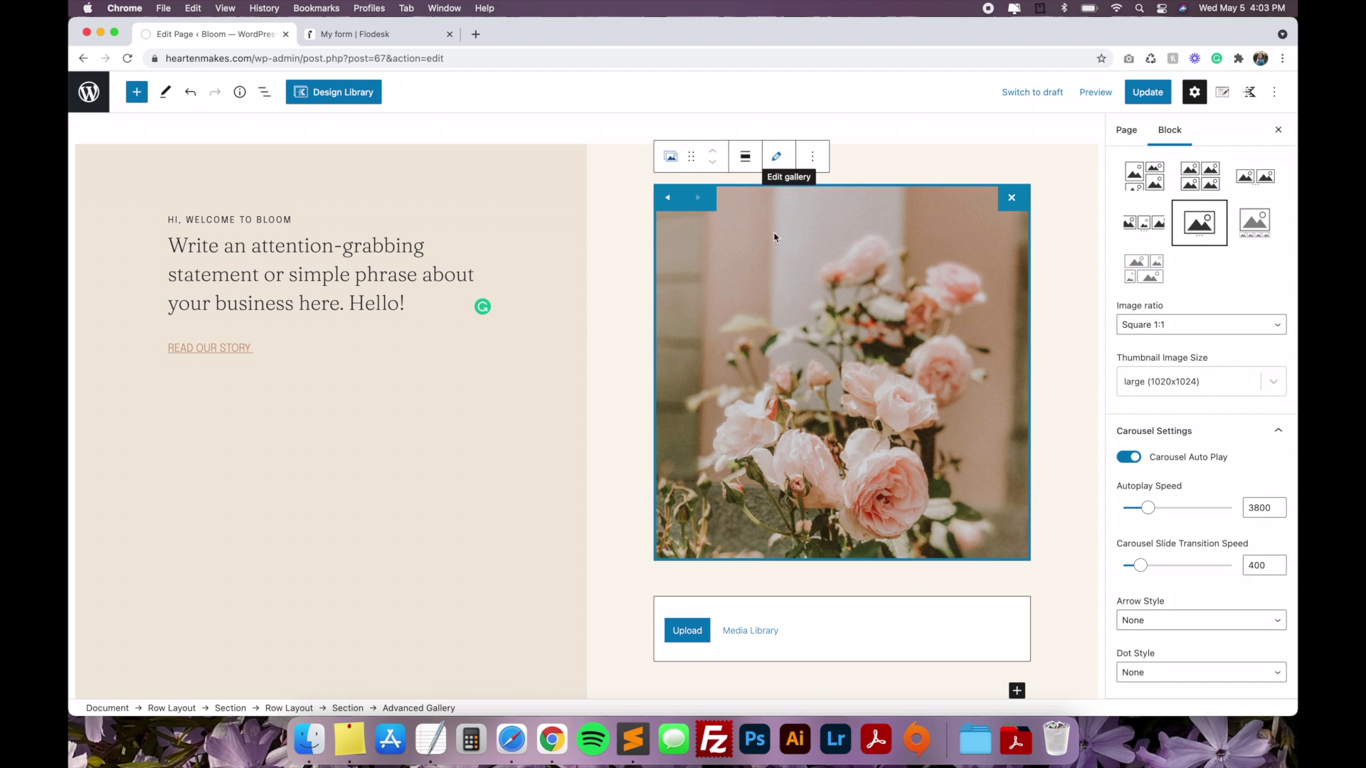
{"action": "left_click", "coordinate": [778, 162]}
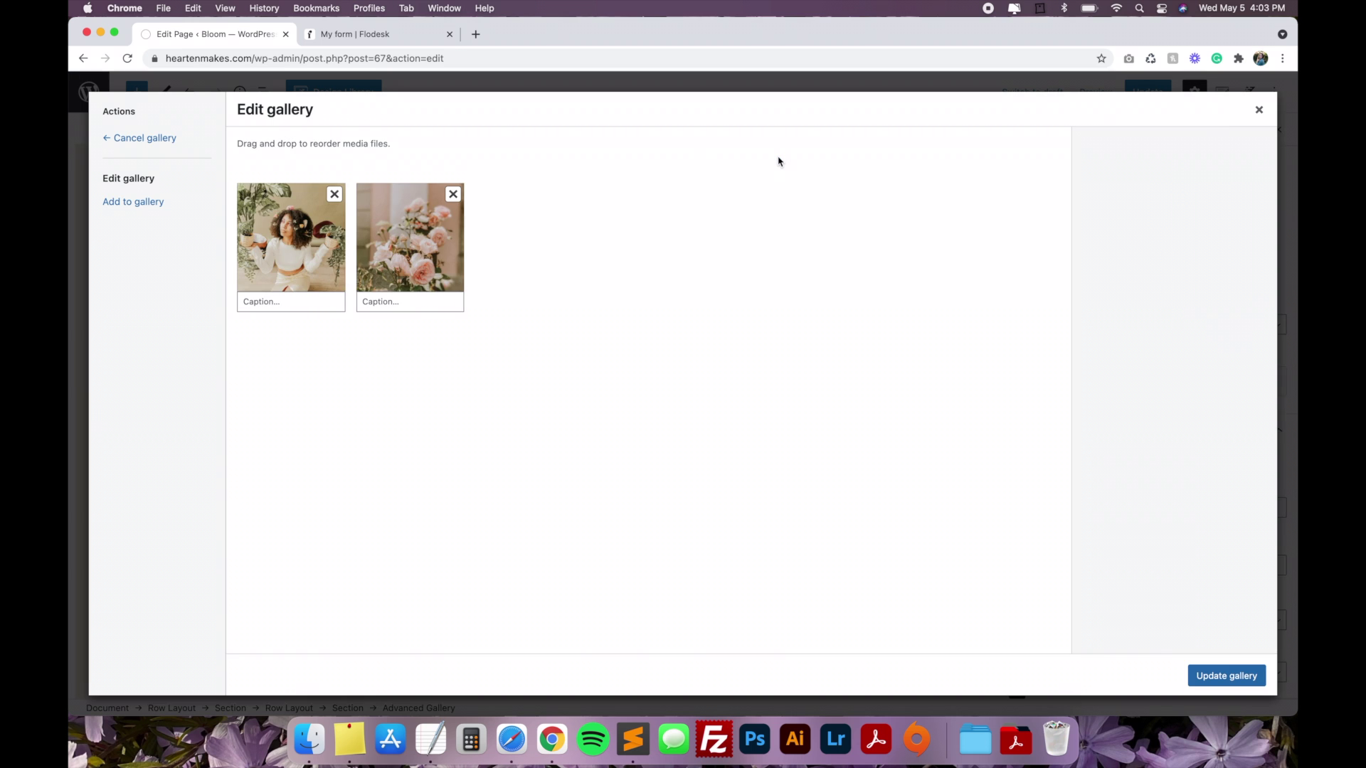
{"action": "left_click", "coordinate": [119, 204]}
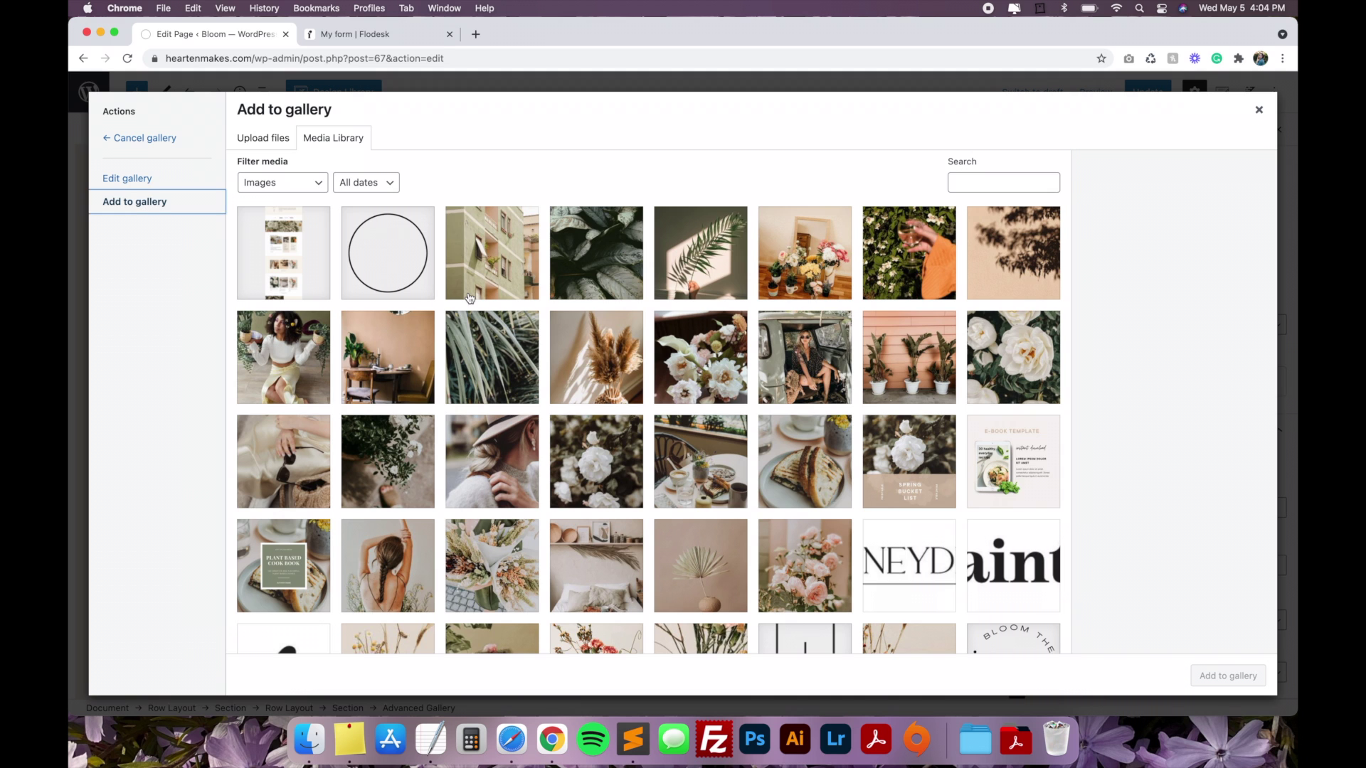
{"action": "scroll", "coordinate": [469, 297], "scroll_direction": "down", "scroll_amount": 5}
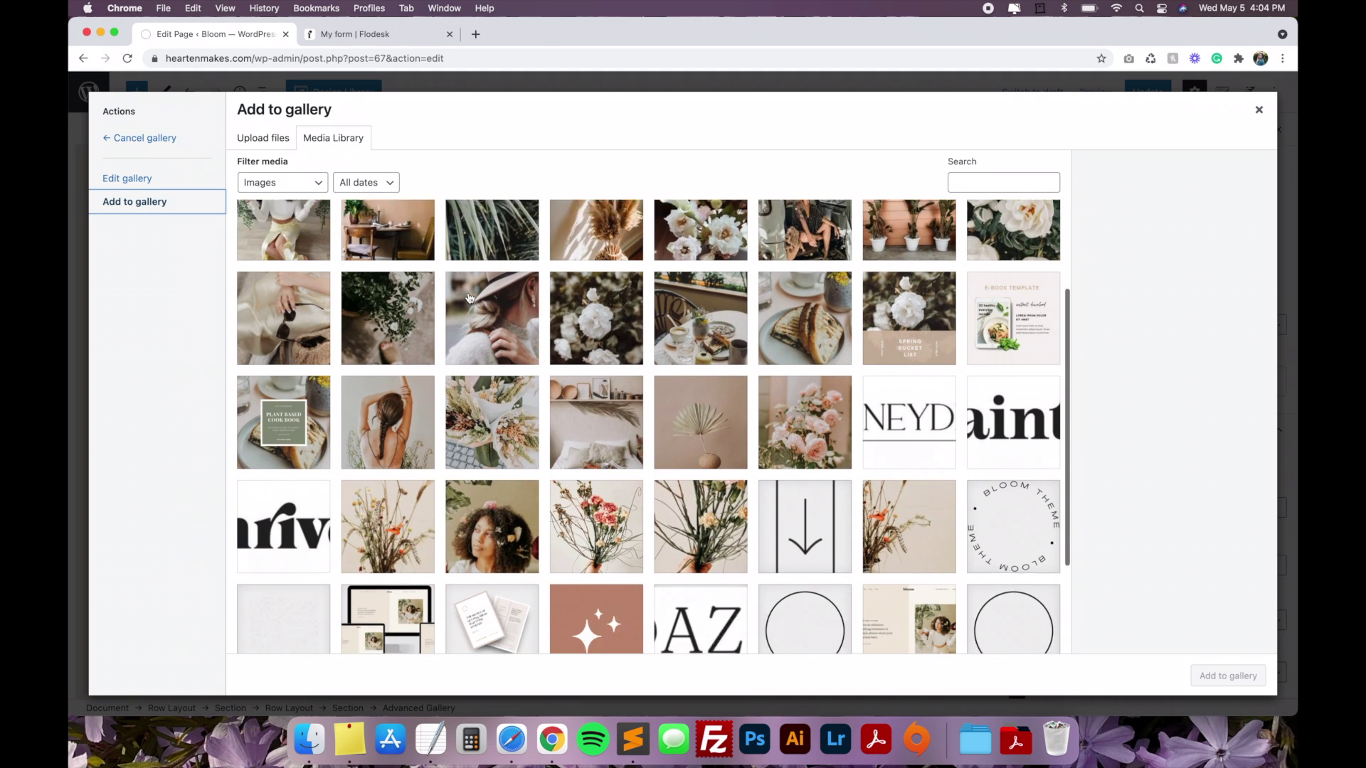
{"action": "scroll", "coordinate": [498, 398], "scroll_direction": "up", "scroll_amount": 3}
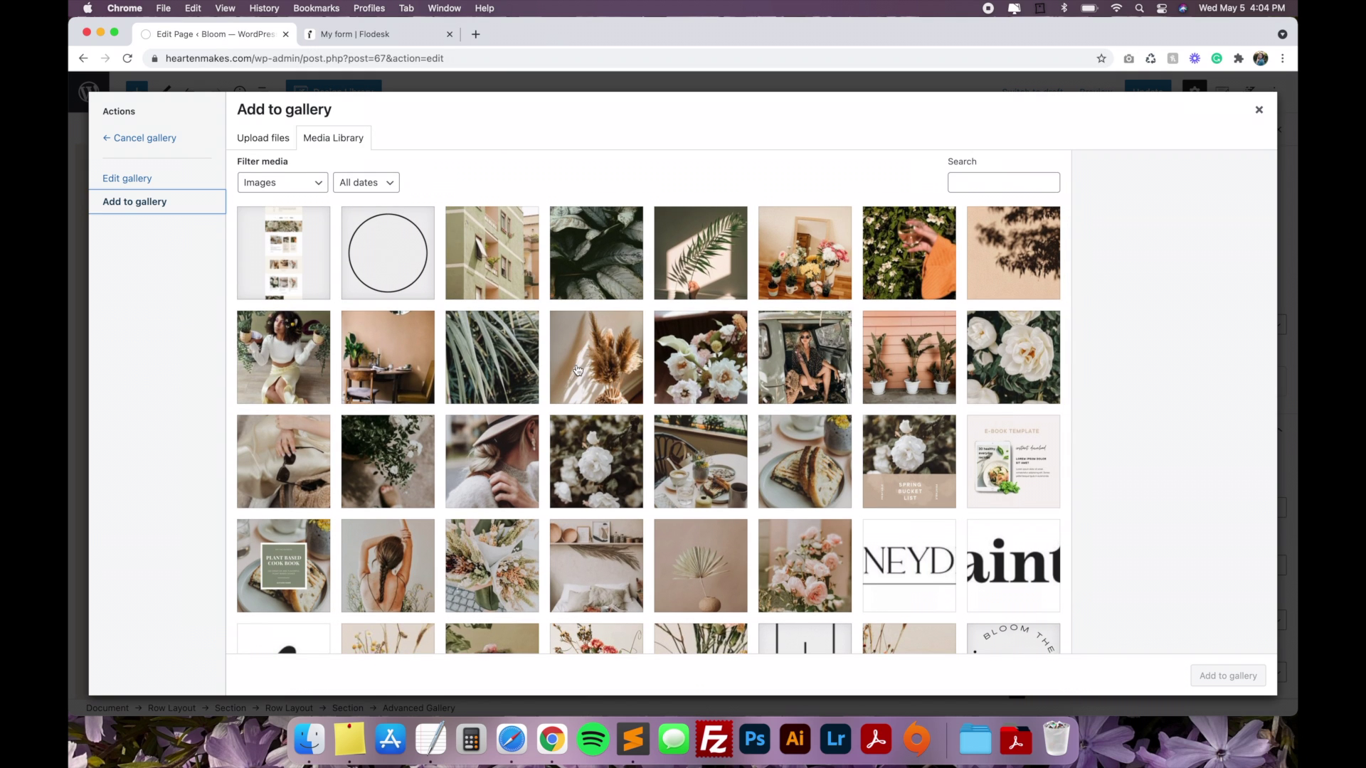
{"action": "scroll", "coordinate": [577, 370], "scroll_direction": "down", "scroll_amount": 1}
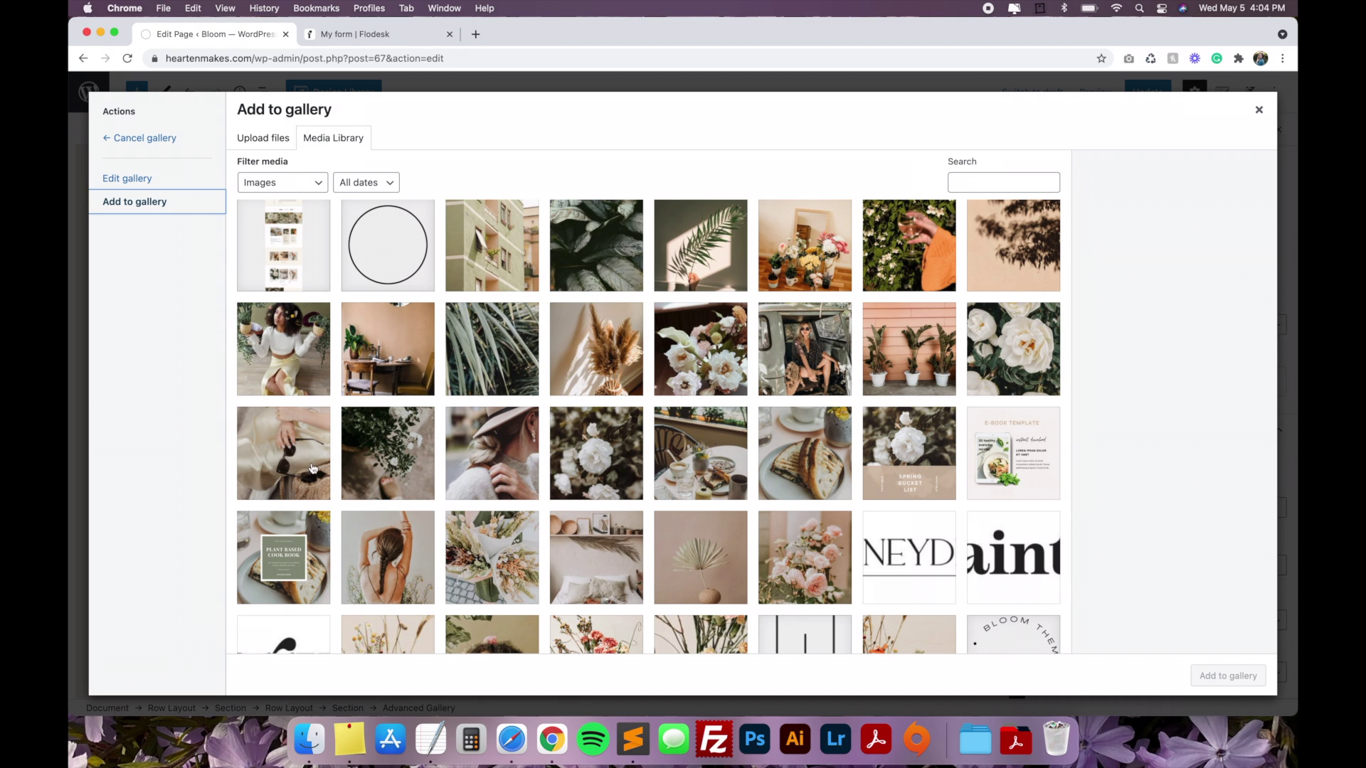
{"action": "left_click", "coordinate": [703, 359]}
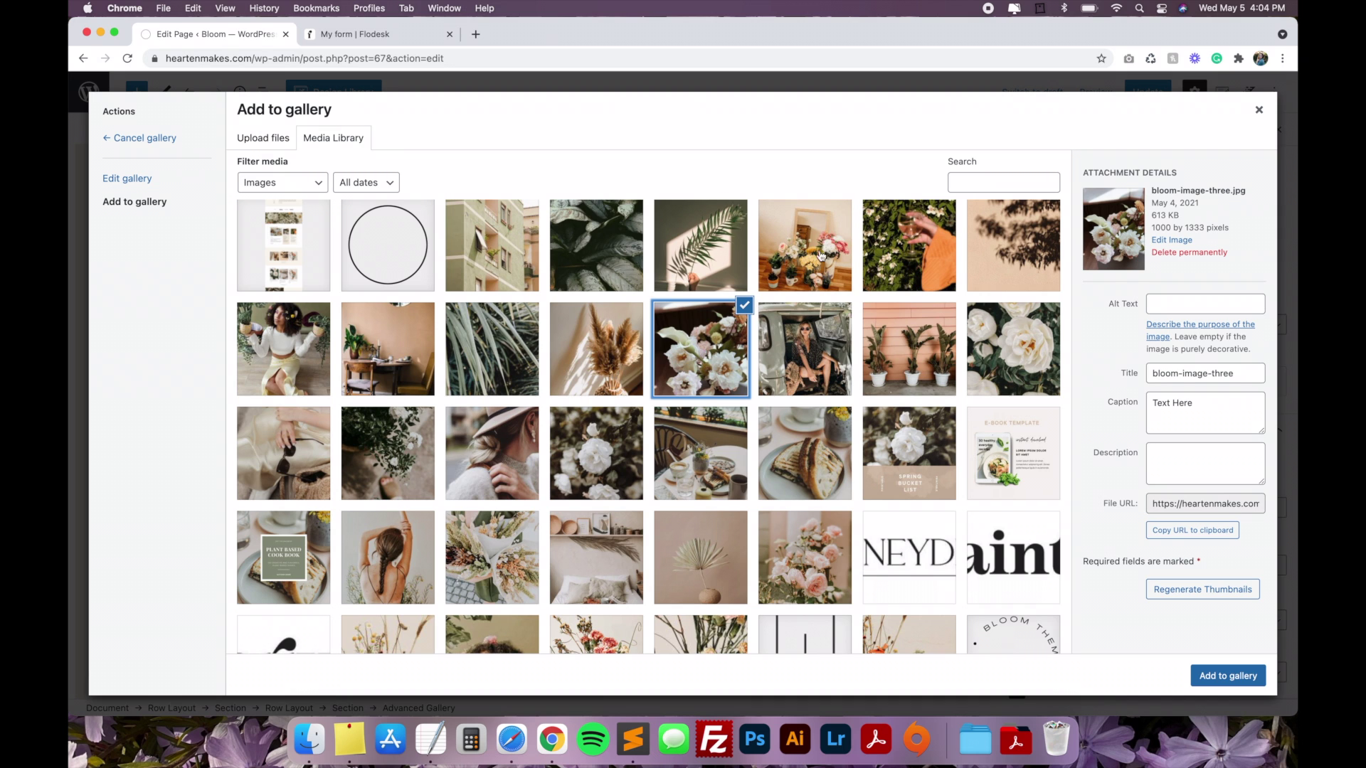
{"action": "left_click", "coordinate": [810, 365]}
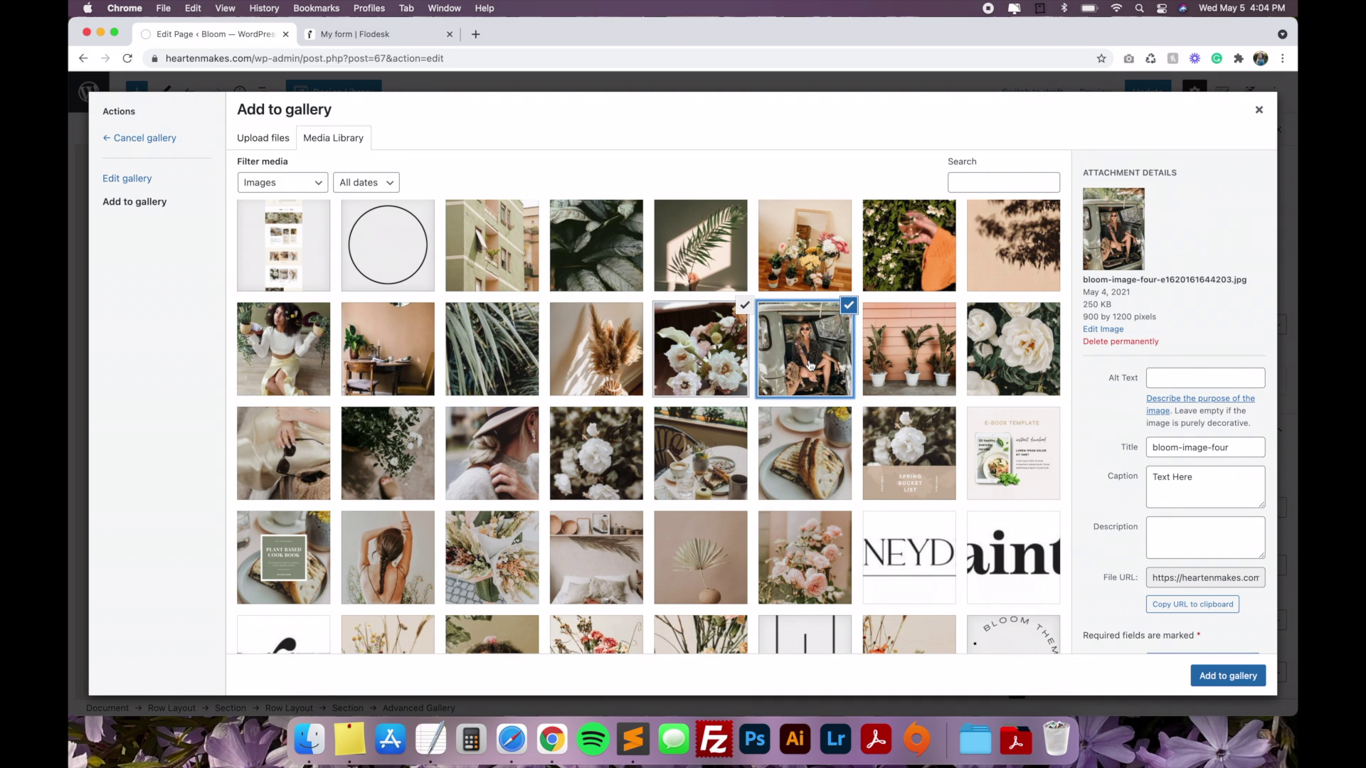
{"action": "left_click", "coordinate": [1226, 680]}
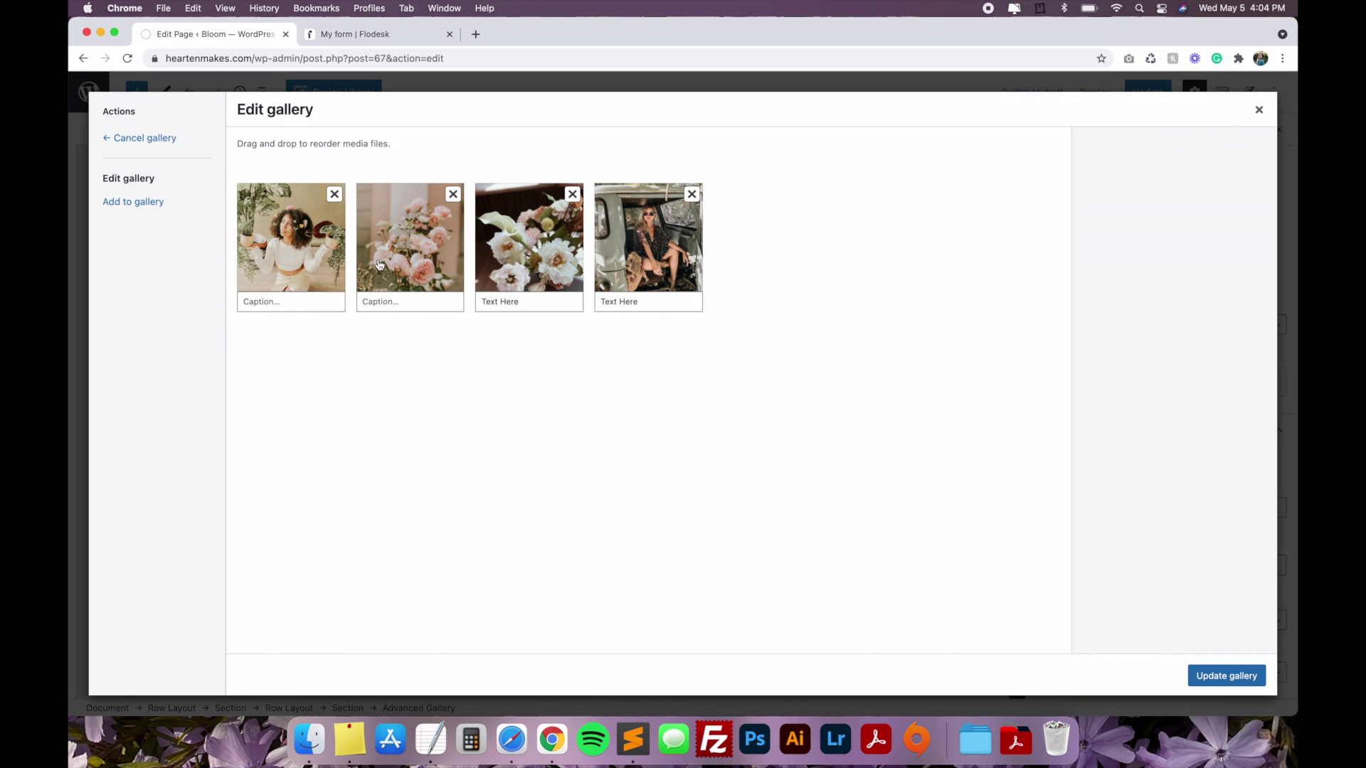
- Remove the two original images, the woman in white and the pink roses, from the gallery and update it
{"action": "left_click", "coordinate": [335, 196]}
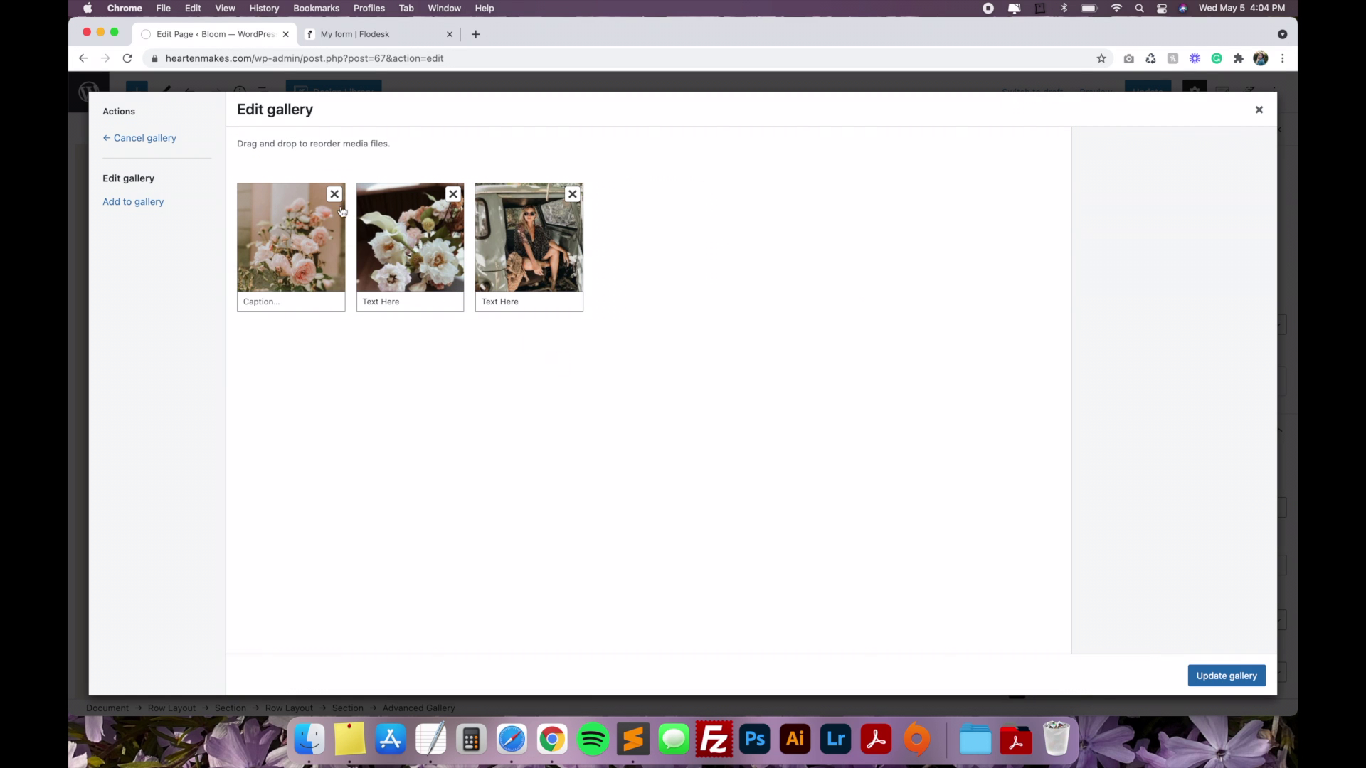
{"action": "left_click", "coordinate": [335, 195]}
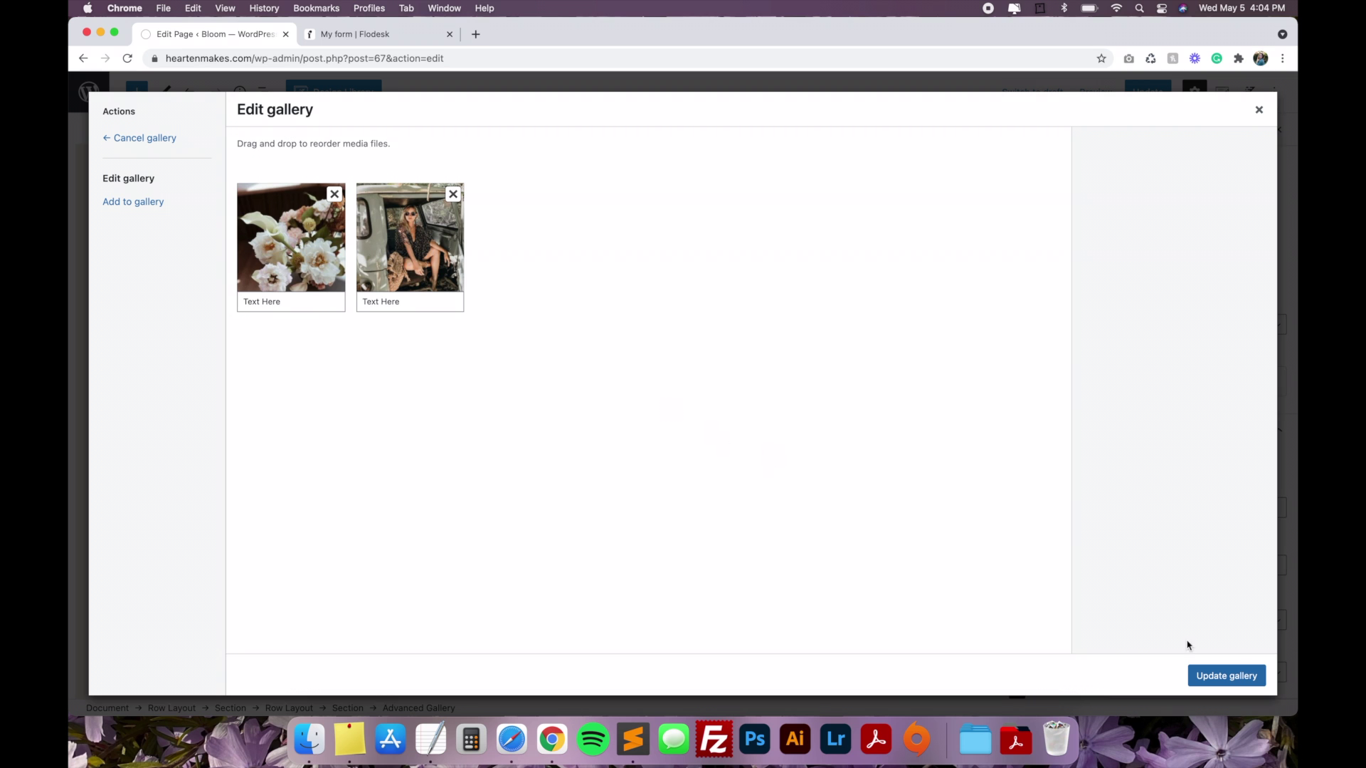
{"action": "left_click", "coordinate": [1225, 676]}
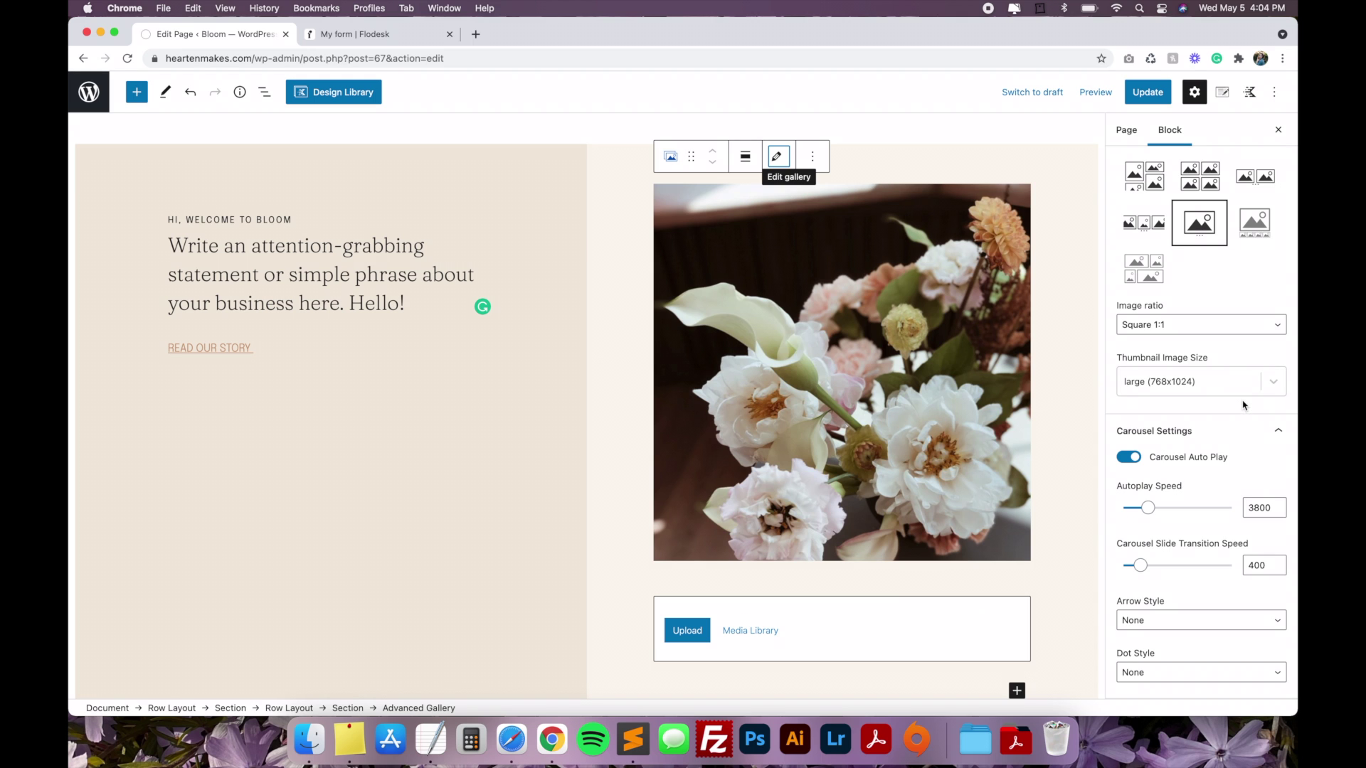
- Try the Masonry type with 2 columns and the Carousel type on the gallery, and return it to Slider
{"action": "scroll", "coordinate": [1244, 405], "scroll_direction": "up", "scroll_amount": 4}
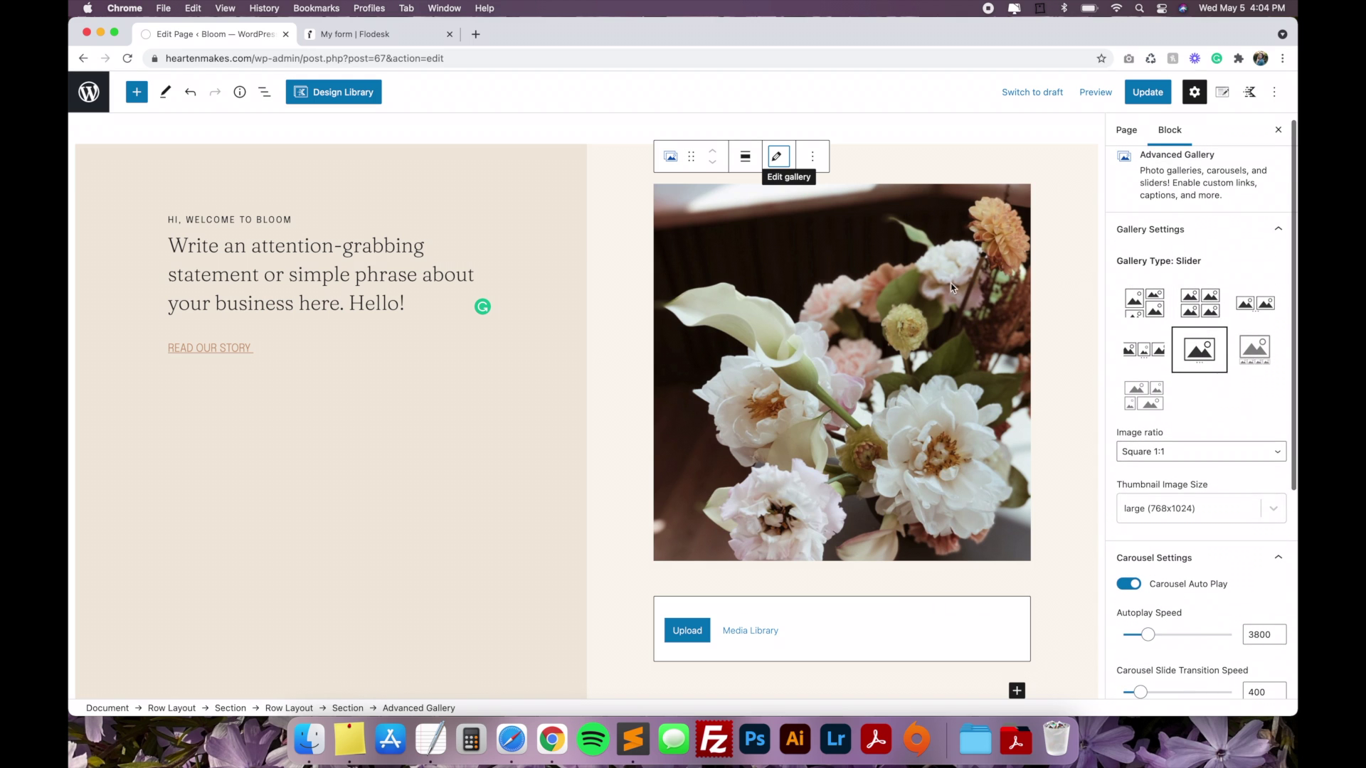
{"action": "left_click", "coordinate": [896, 311]}
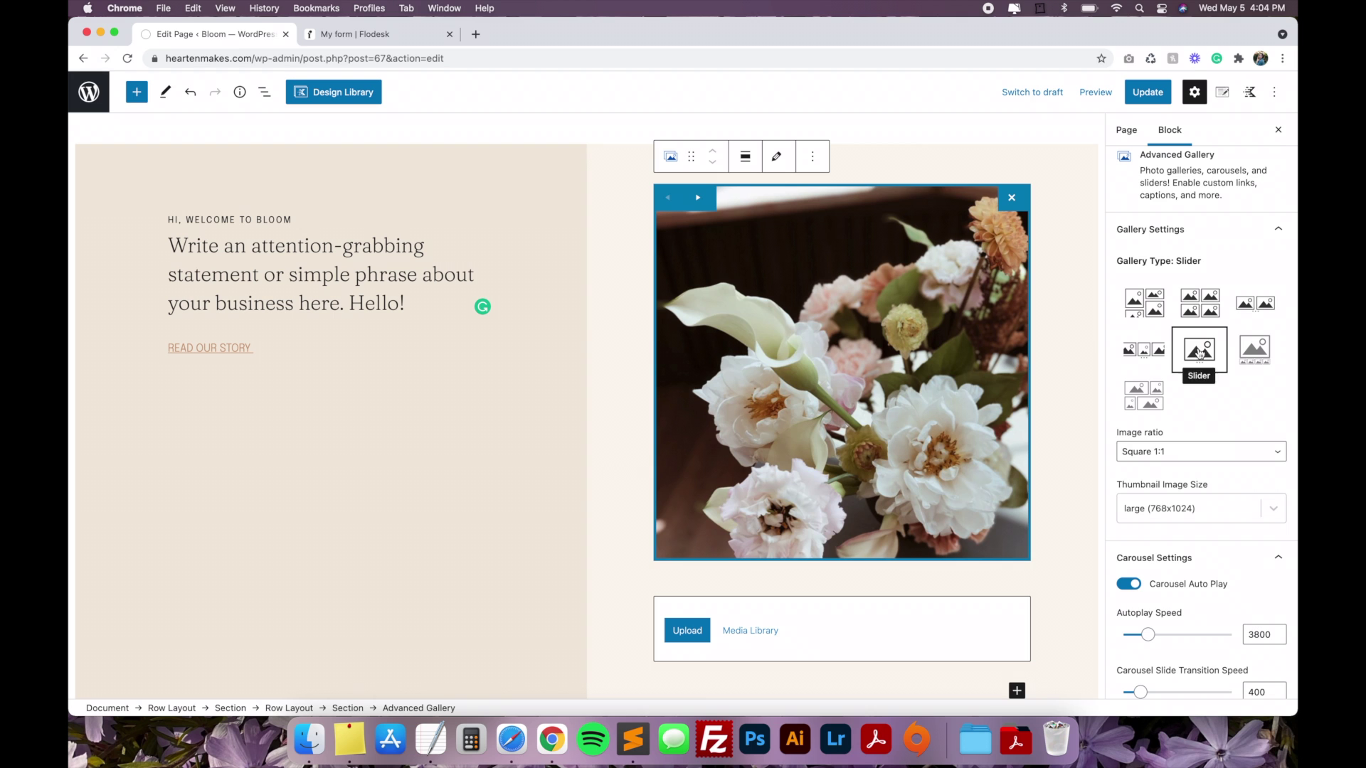
{"action": "left_click", "coordinate": [1151, 318]}
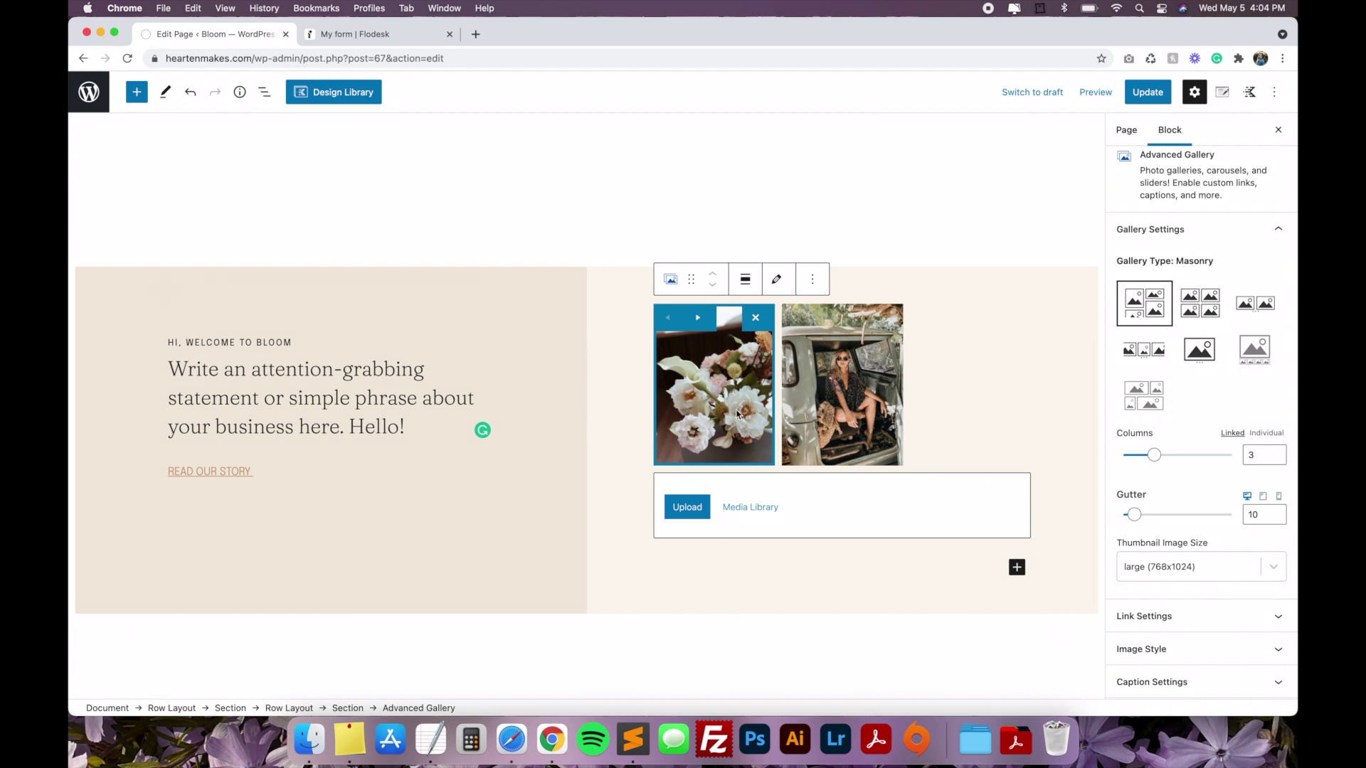
{"action": "left_click_drag", "start_coordinate": [1158, 456], "coordinate": [1142, 460]}
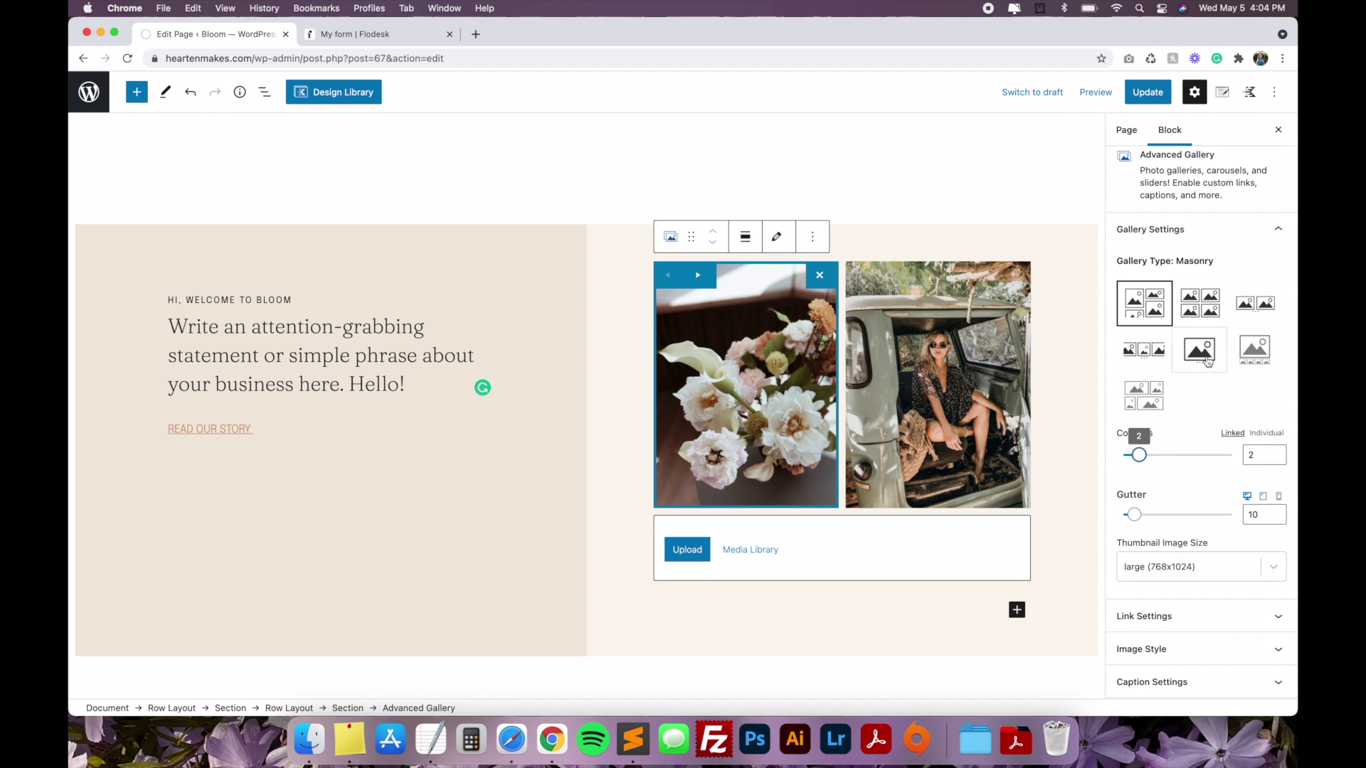
{"action": "left_click", "coordinate": [1252, 318]}
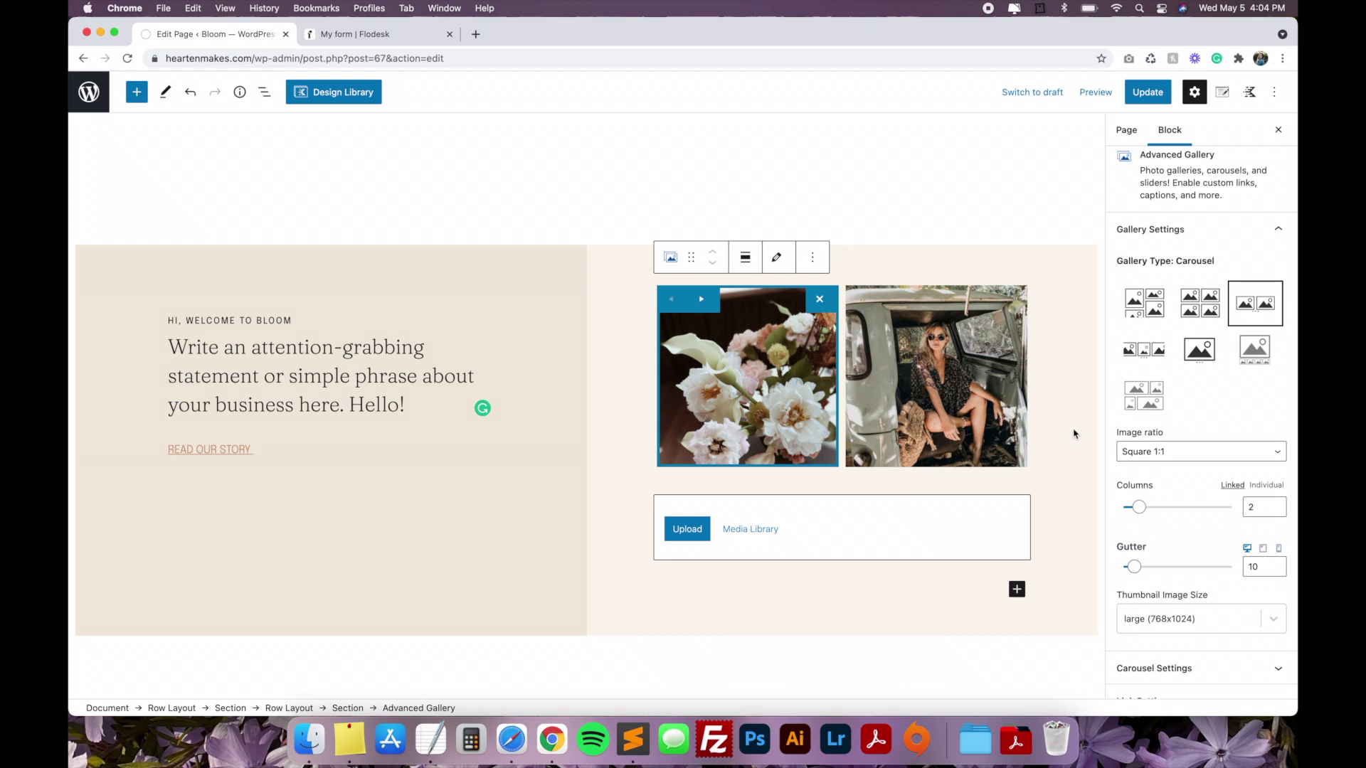
{"action": "left_click", "coordinate": [1199, 357]}
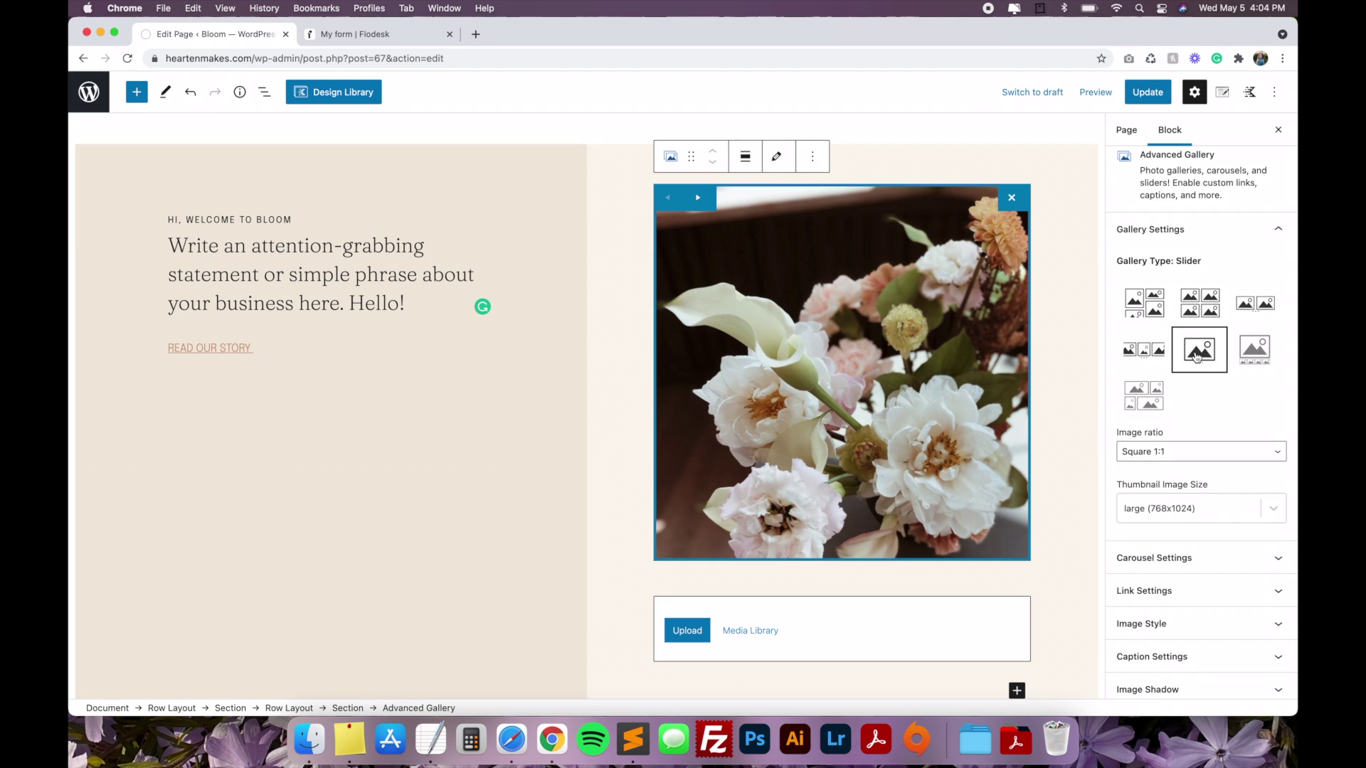
- Set the slider gallery's autoplay speed to 1800 in the carousel settings
{"action": "scroll", "coordinate": [1230, 484], "scroll_direction": "down", "scroll_amount": 2}
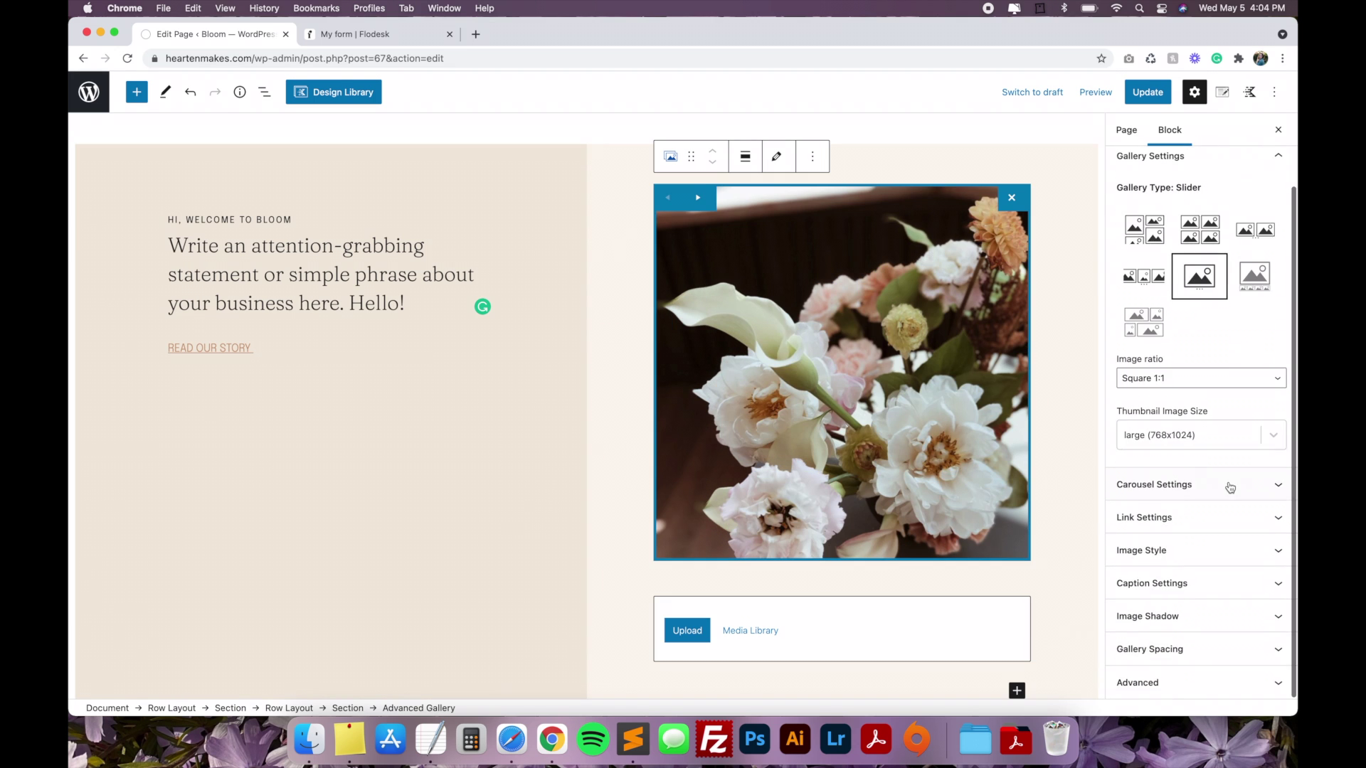
{"action": "left_click", "coordinate": [1163, 488]}
{"action": "scroll", "coordinate": [1163, 489], "scroll_direction": "down", "scroll_amount": 3}
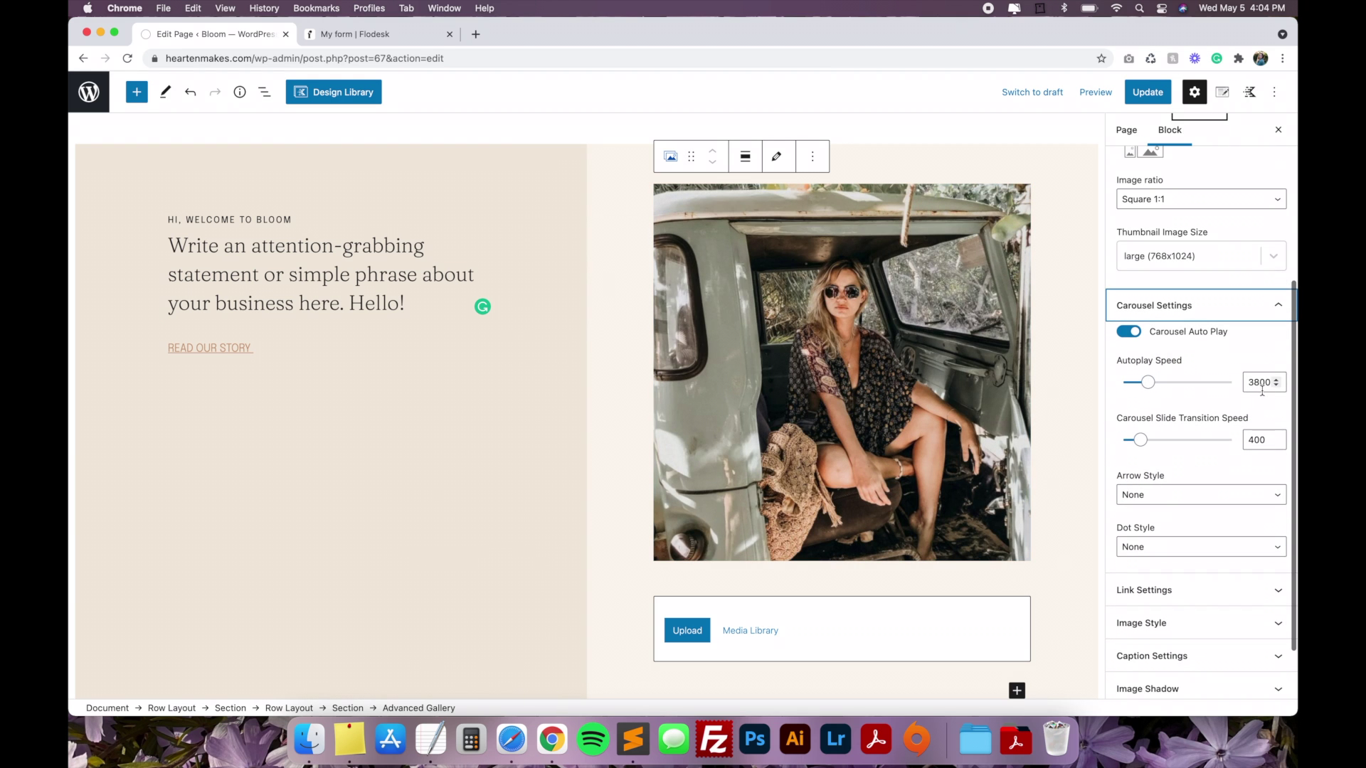
{"action": "left_click", "coordinate": [1257, 382]}
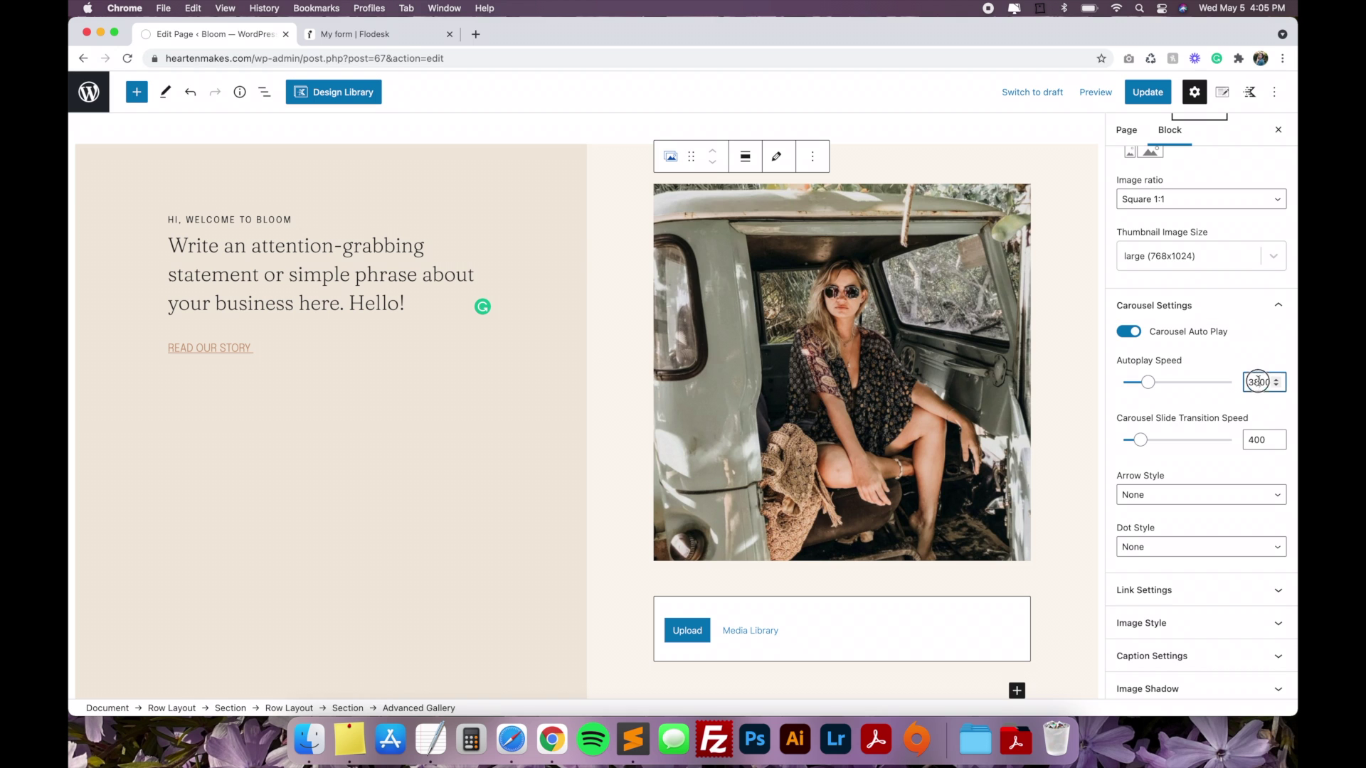
{"action": "key", "text": "BackSpace"}
{"action": "type", "text": "1"}
{"action": "left_click", "coordinate": [1213, 401]}
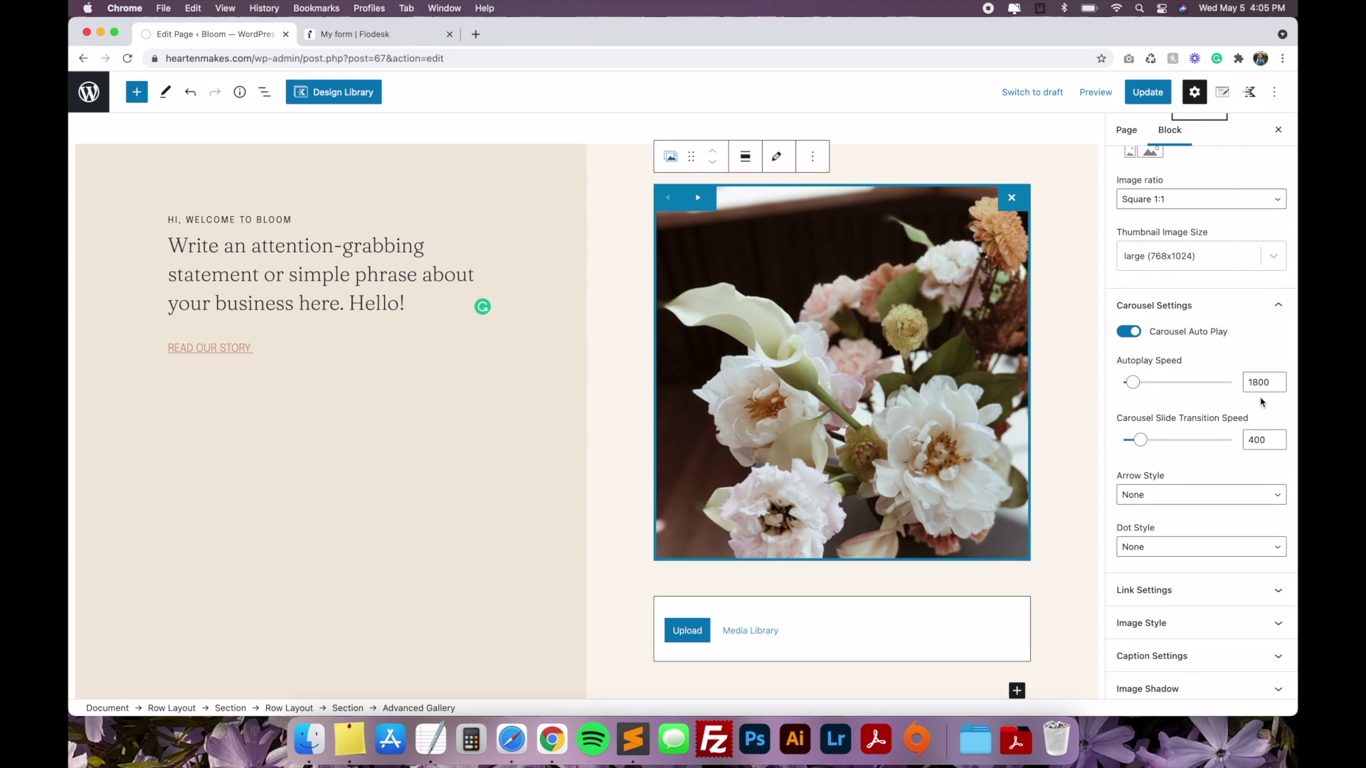
- Try the Outline Black and Outline White arrow styles on the slider gallery
{"action": "scroll", "coordinate": [1204, 423], "scroll_direction": "down", "scroll_amount": 2}
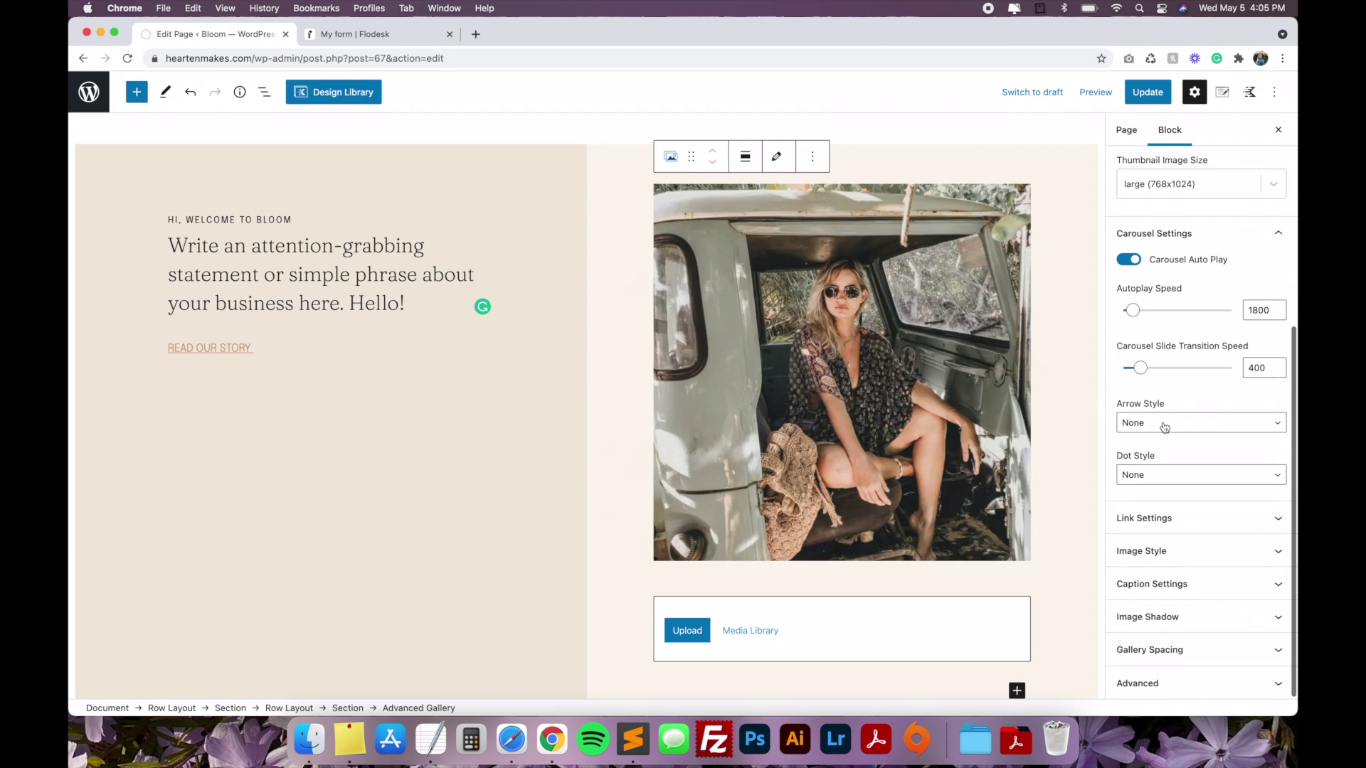
{"action": "left_click", "coordinate": [1165, 424]}
{"action": "left_click", "coordinate": [1160, 398]}
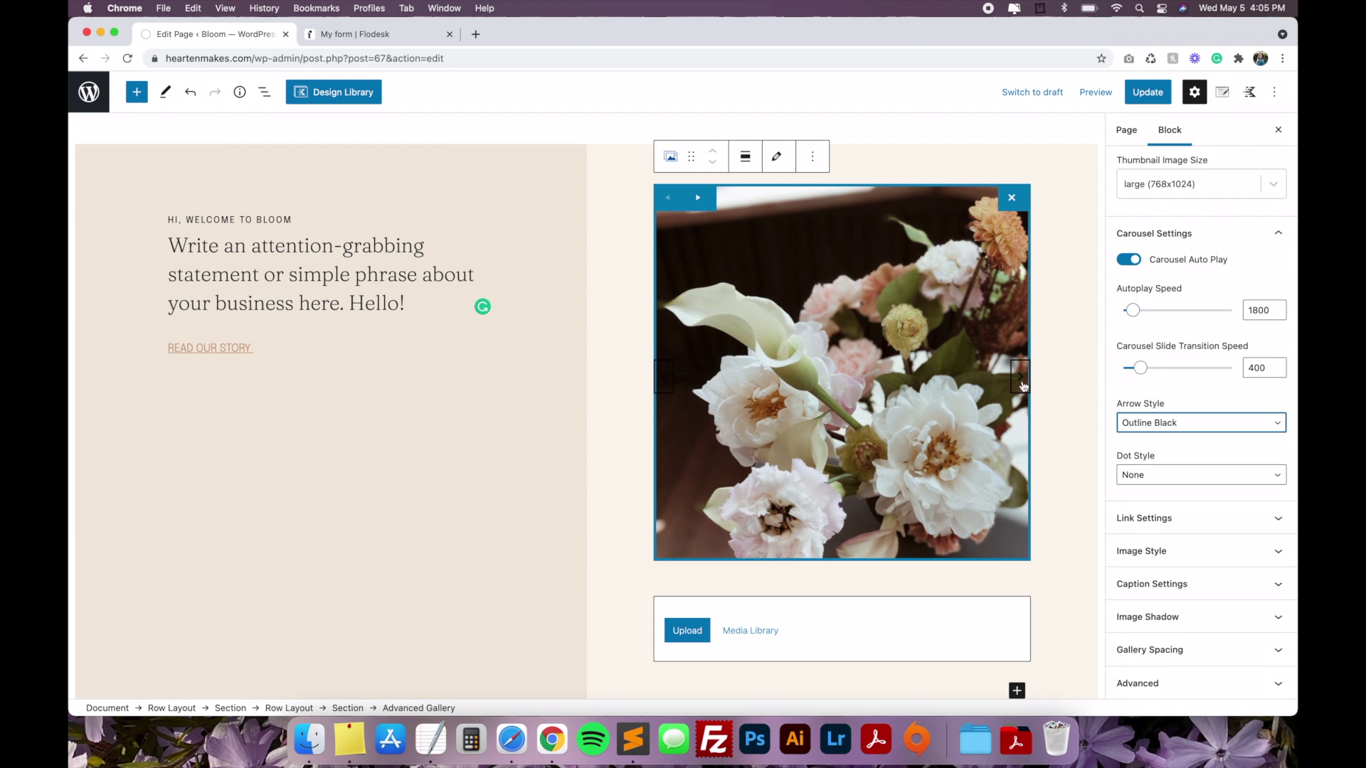
{"action": "left_click", "coordinate": [1167, 423]}
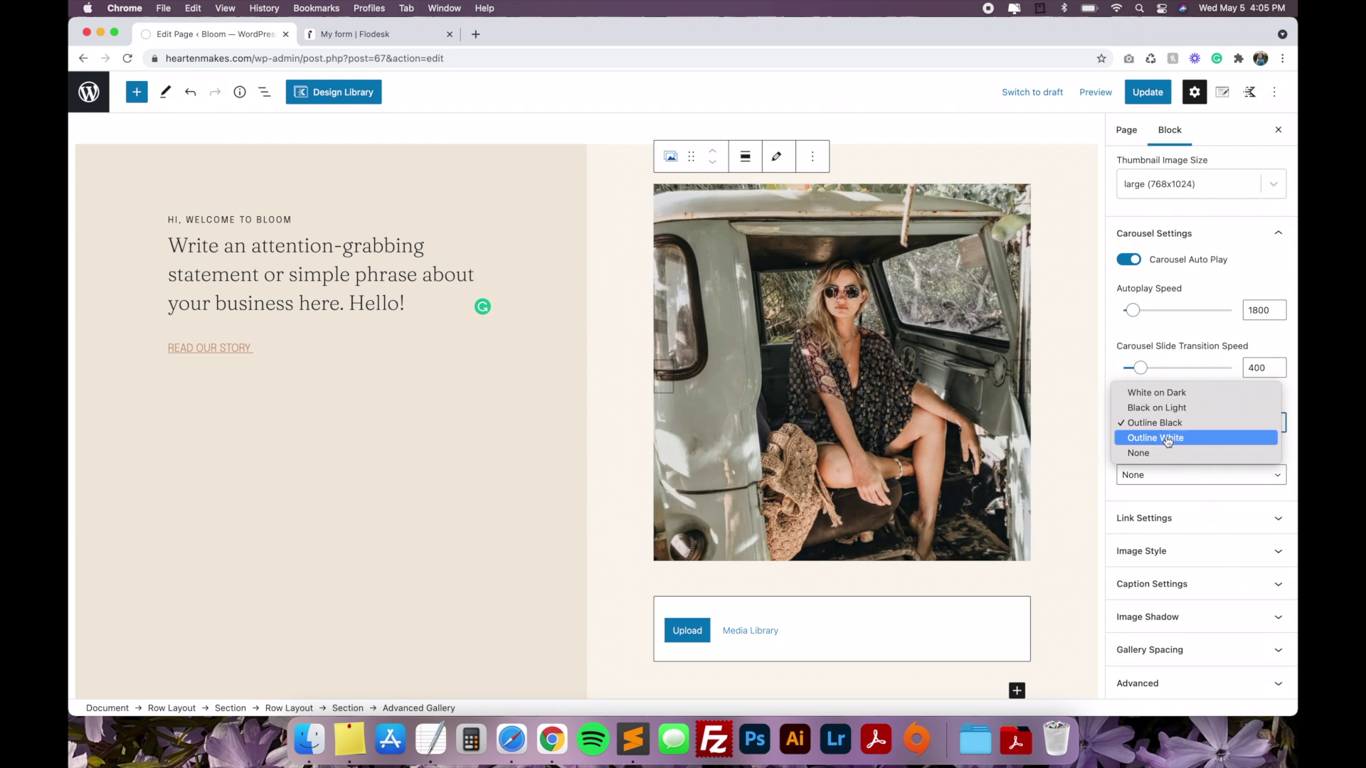
{"action": "left_click", "coordinate": [1168, 438]}
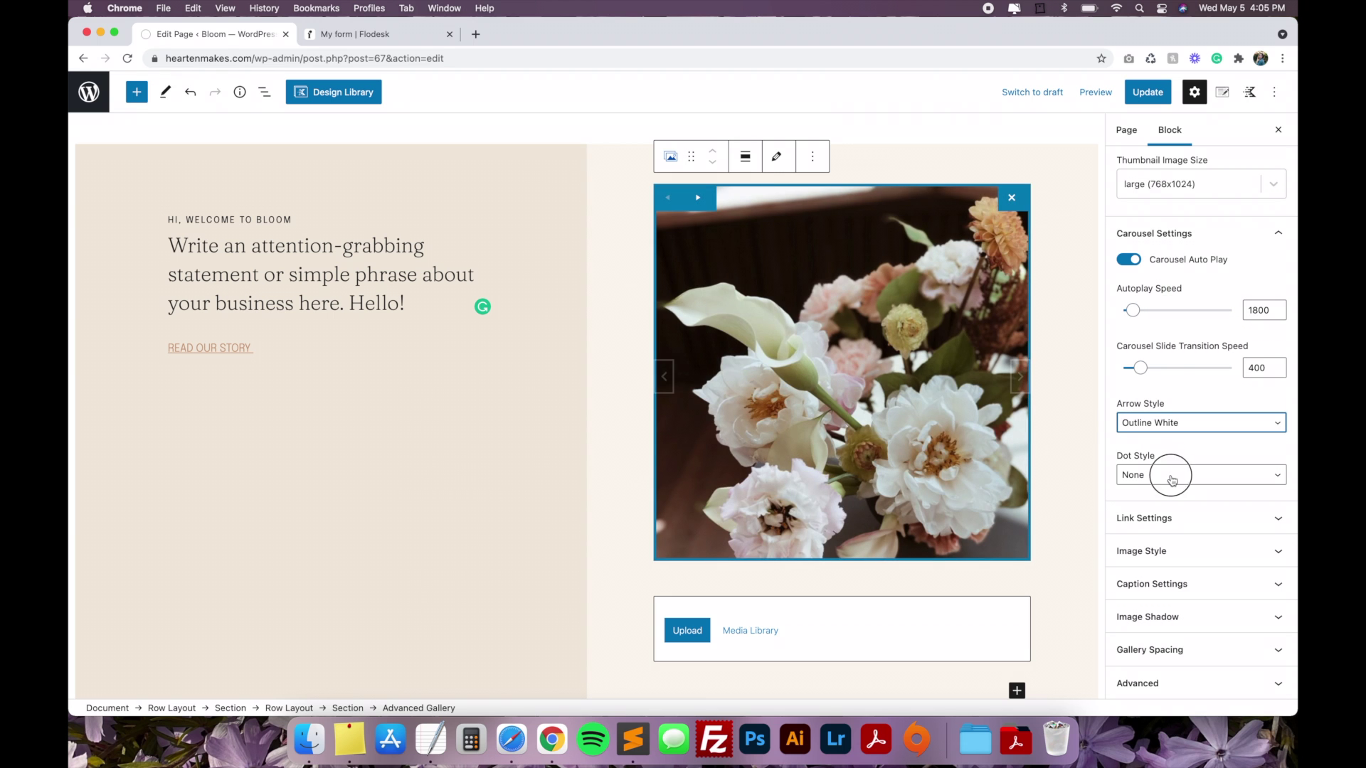
- Try the Outline Dark dot style on the slider gallery, and set both its dot style and arrow style back to None
{"action": "left_click", "coordinate": [1172, 481]}
{"action": "left_click", "coordinate": [1157, 444]}
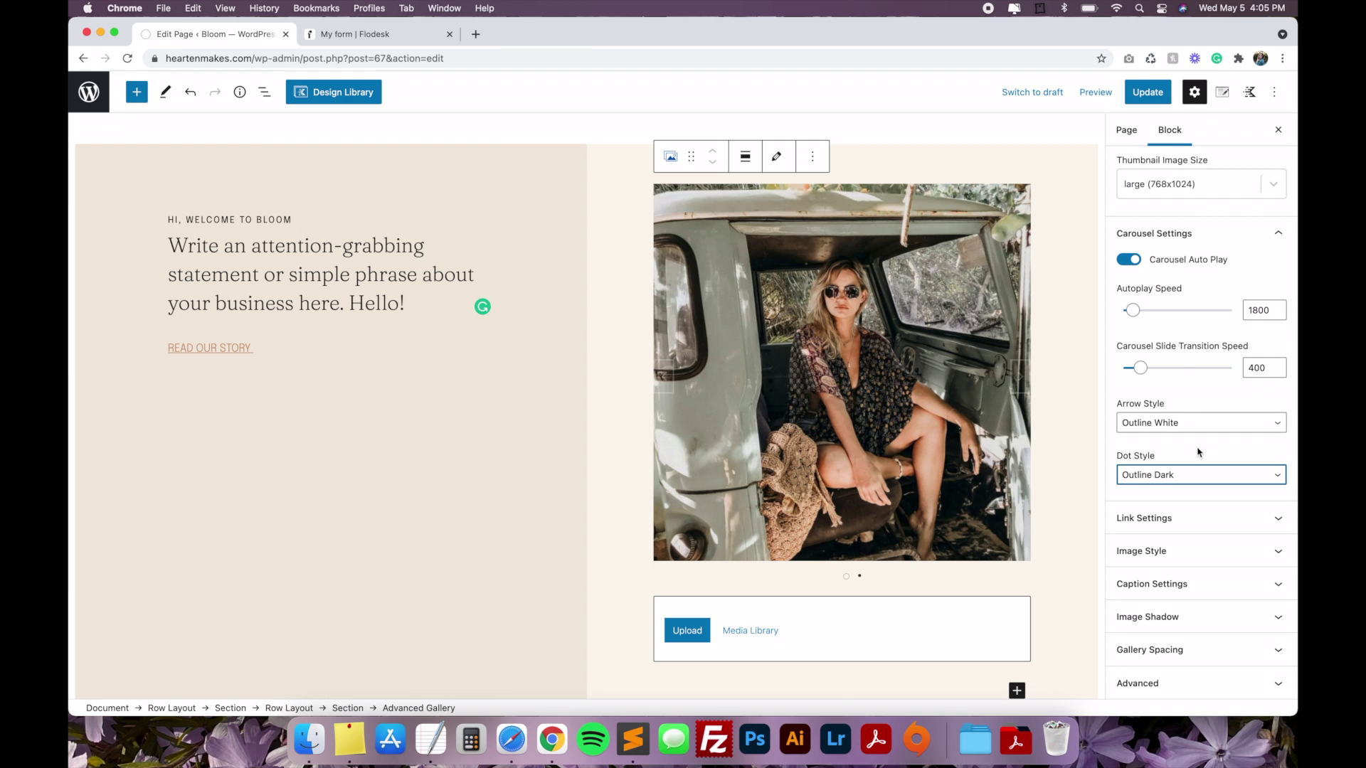
{"action": "left_click", "coordinate": [860, 577]}
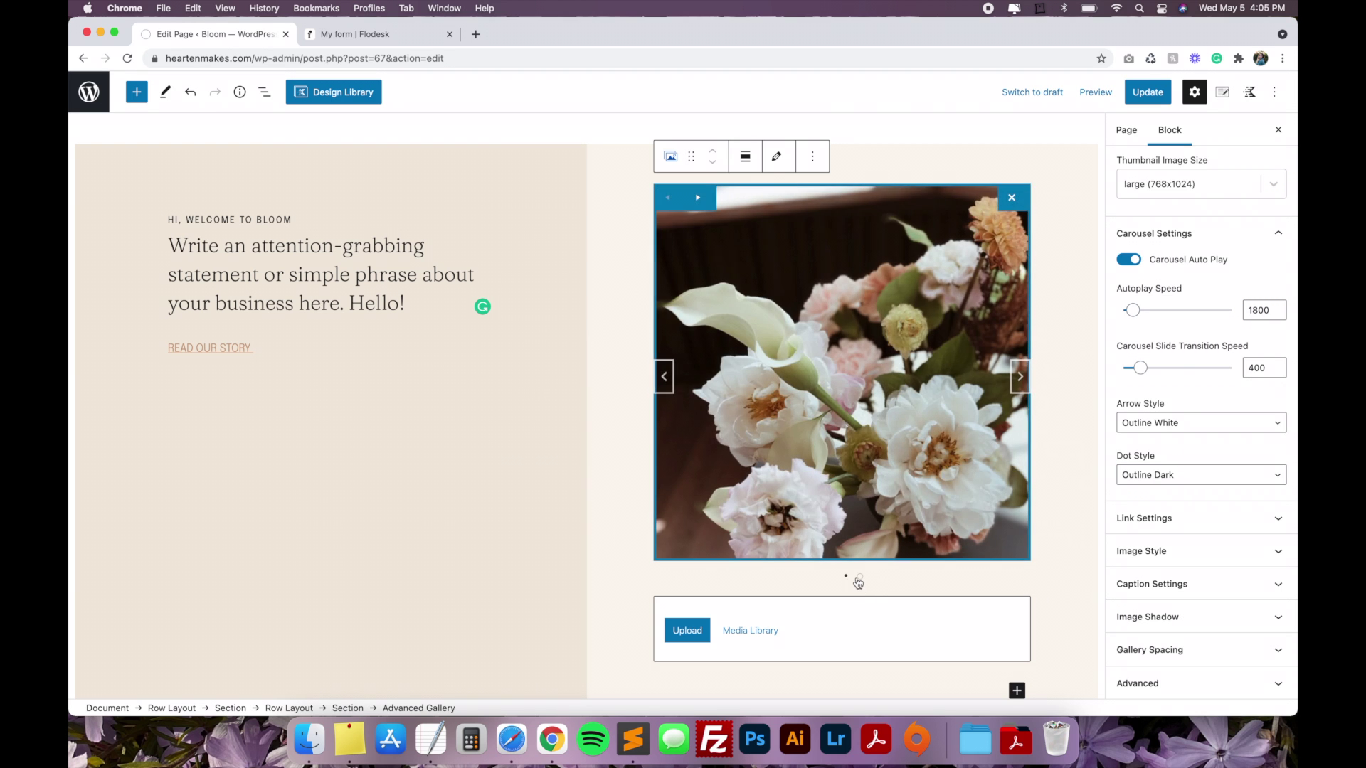
{"action": "left_click", "coordinate": [1183, 475]}
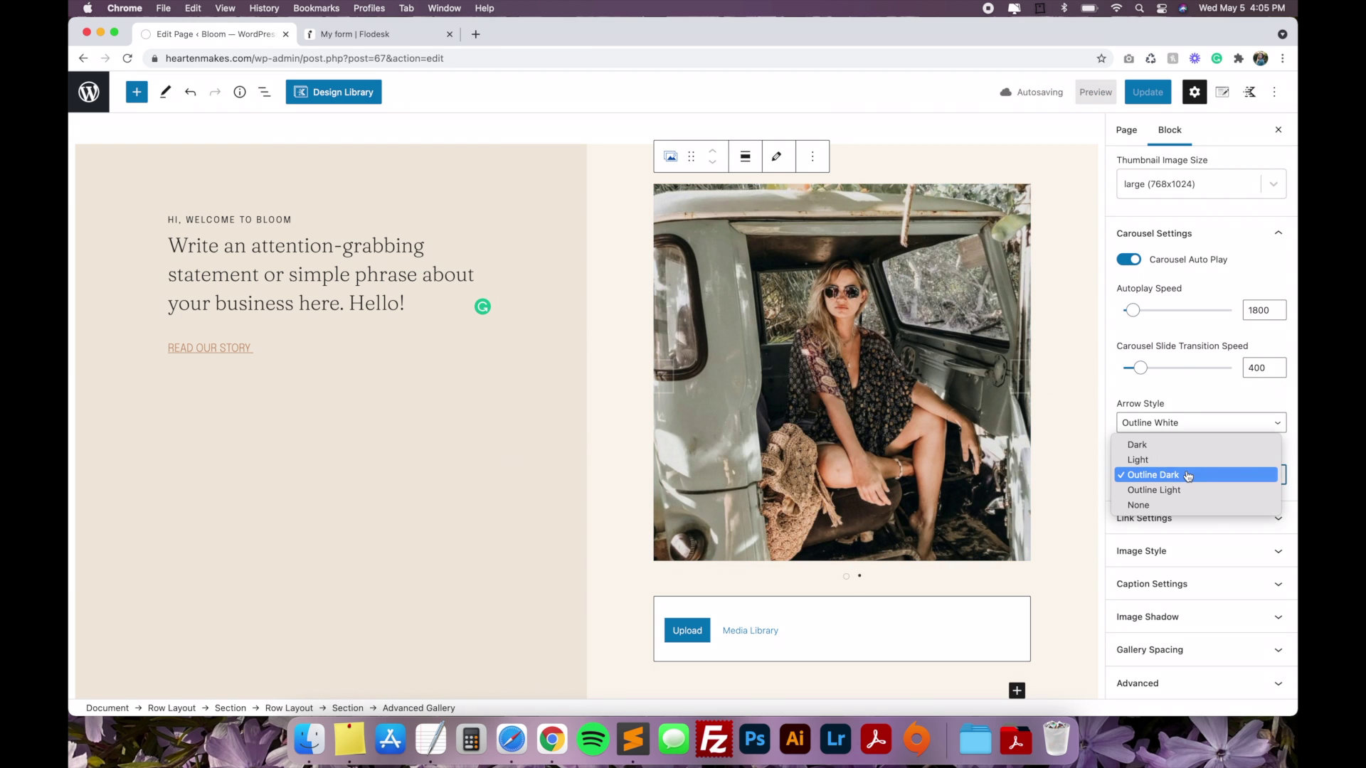
{"action": "left_click", "coordinate": [1173, 506]}
{"action": "left_click", "coordinate": [1173, 422]}
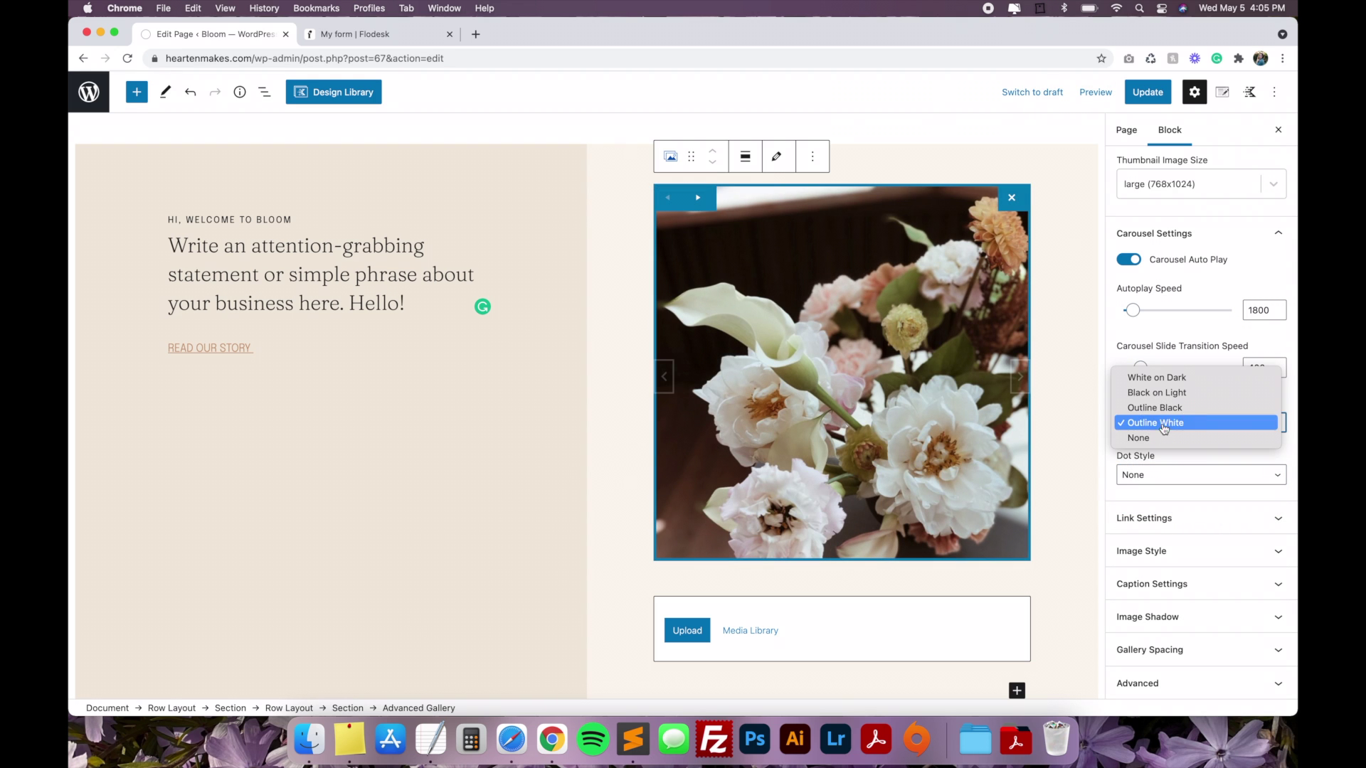
{"action": "left_click", "coordinate": [1172, 439]}
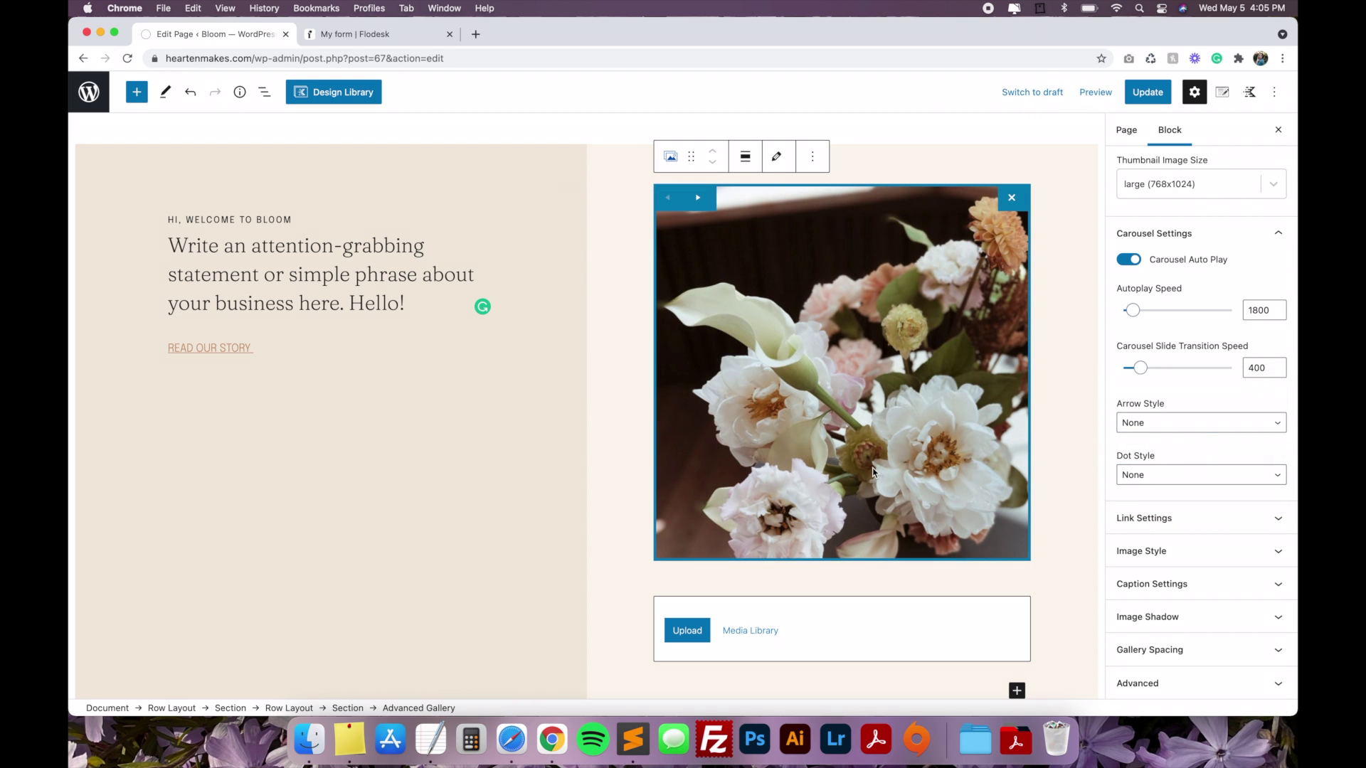
- Examine the gallery's link settings, keeping the images linked to None
{"action": "scroll", "coordinate": [879, 470], "scroll_direction": "down", "scroll_amount": 1}
{"action": "left_click", "coordinate": [1193, 519]}
{"action": "scroll", "coordinate": [1193, 525], "scroll_direction": "down", "scroll_amount": 1}
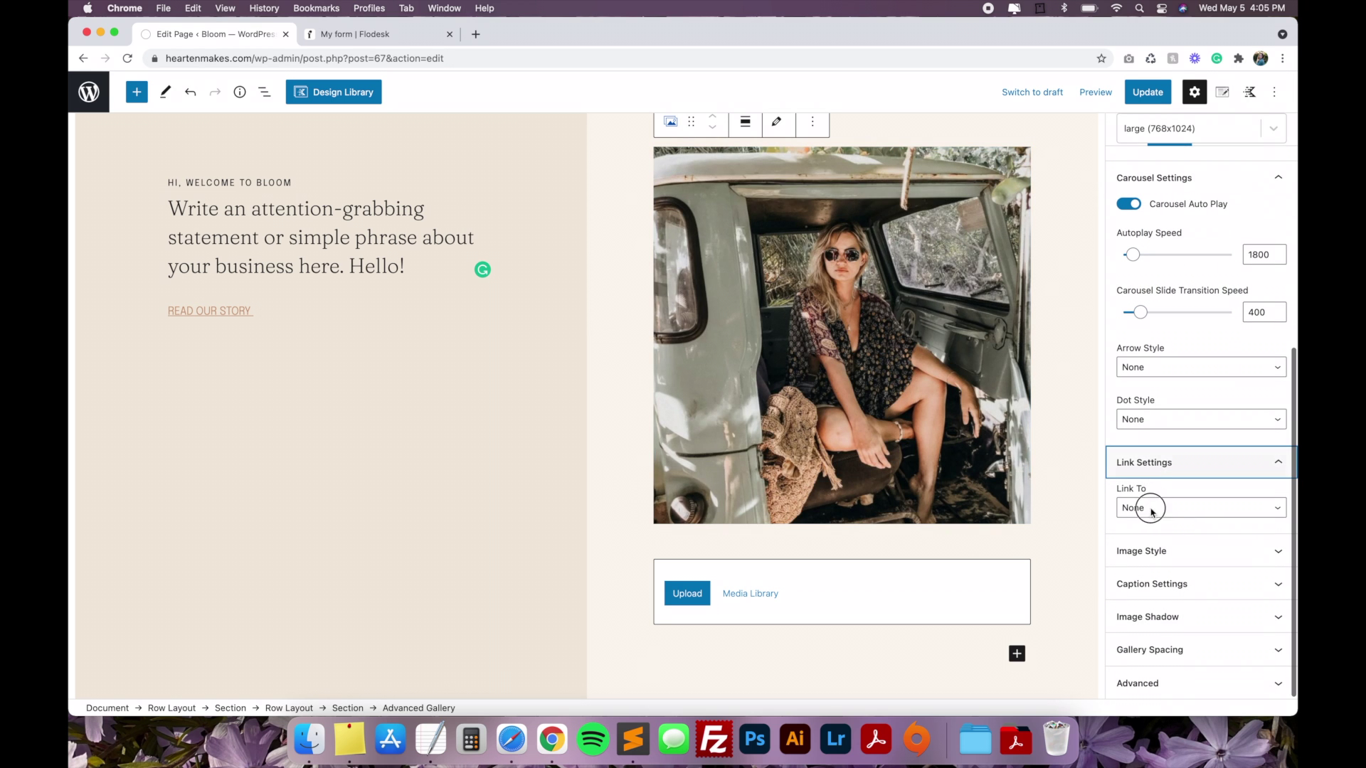
{"action": "left_click", "coordinate": [1153, 510]}
{"action": "left_click", "coordinate": [1167, 530]}
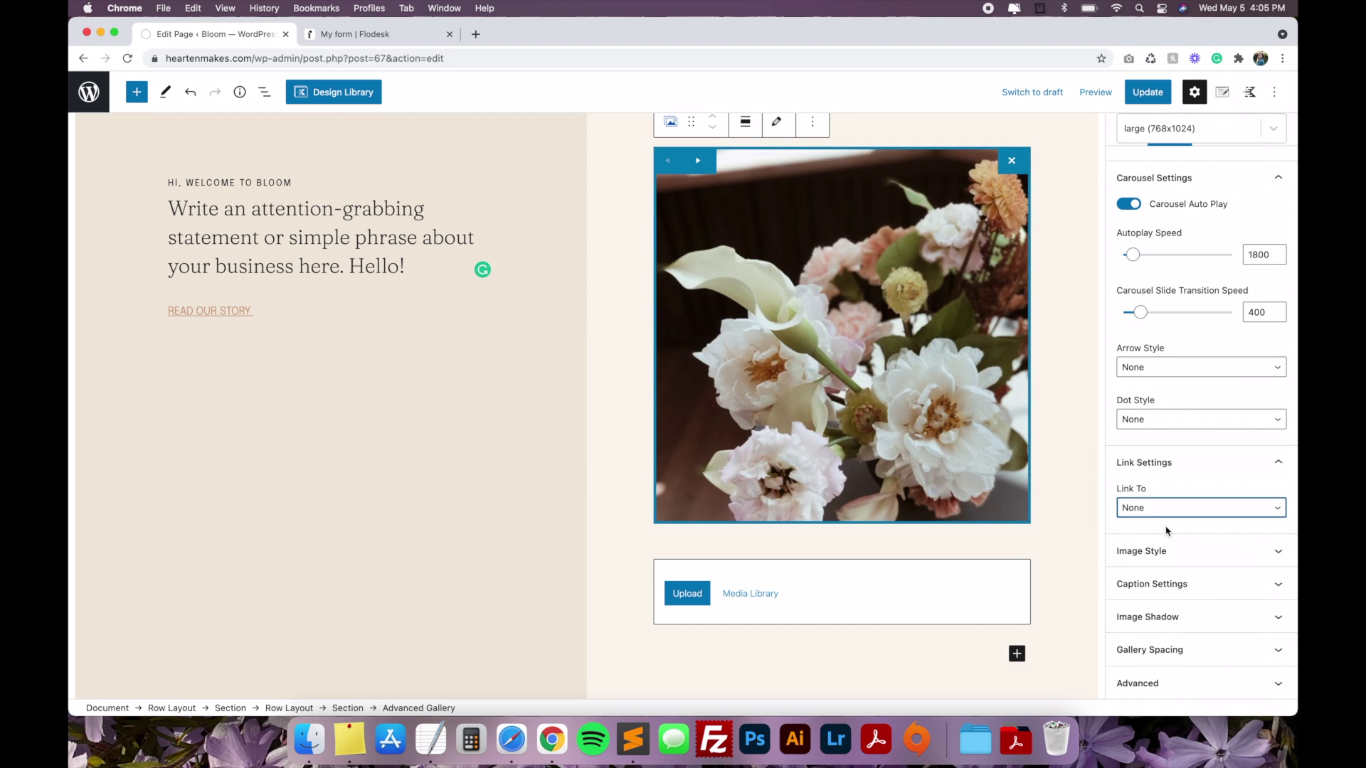
{"action": "left_click", "coordinate": [1141, 466]}
- Try the Grayscale image filter on the slider gallery, and set its image filter back to None
{"action": "left_click", "coordinate": [1158, 554]}
{"action": "scroll", "coordinate": [1160, 557], "scroll_direction": "down", "scroll_amount": 3}
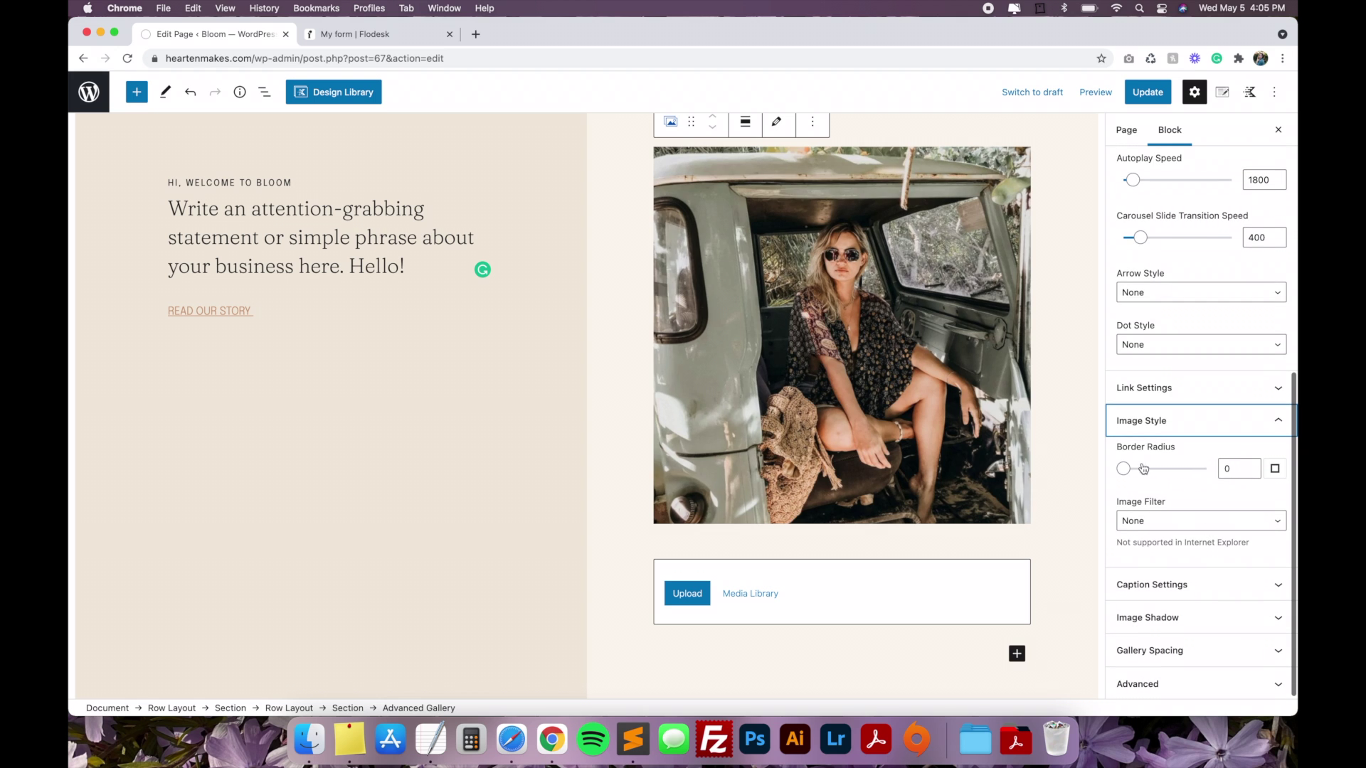
{"action": "left_click_drag", "start_coordinate": [1124, 470], "coordinate": [1046, 469]}
{"action": "left_click", "coordinate": [1142, 524]}
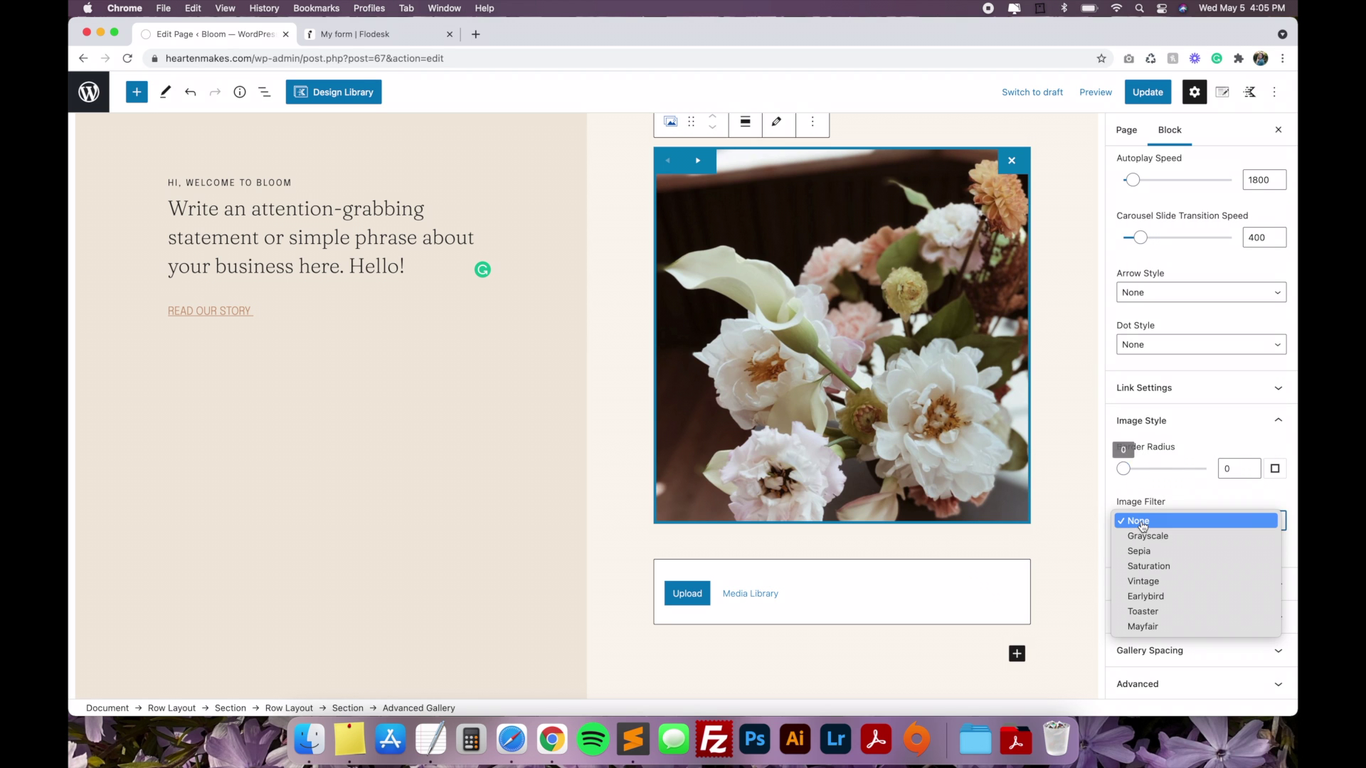
{"action": "left_click", "coordinate": [1148, 536]}
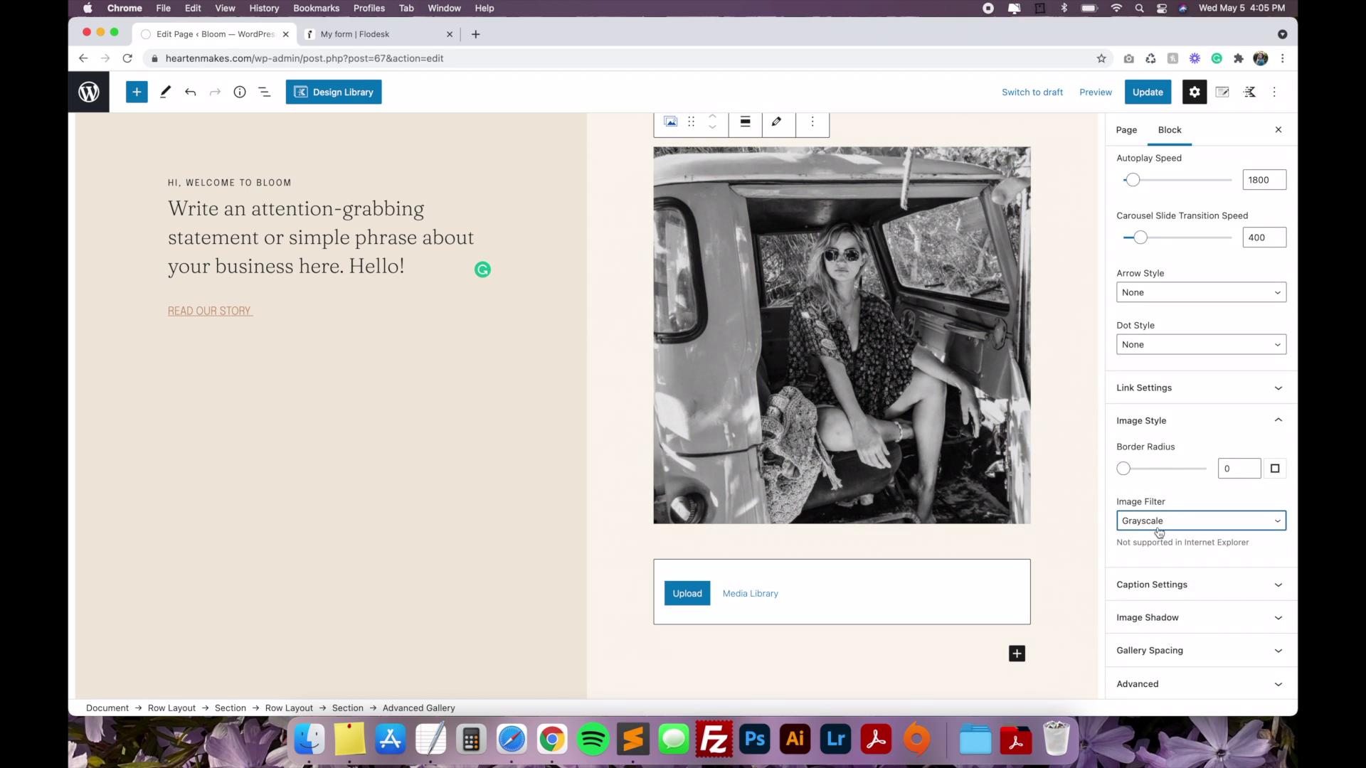
{"action": "left_click", "coordinate": [1157, 532]}
{"action": "left_click", "coordinate": [1141, 508]}
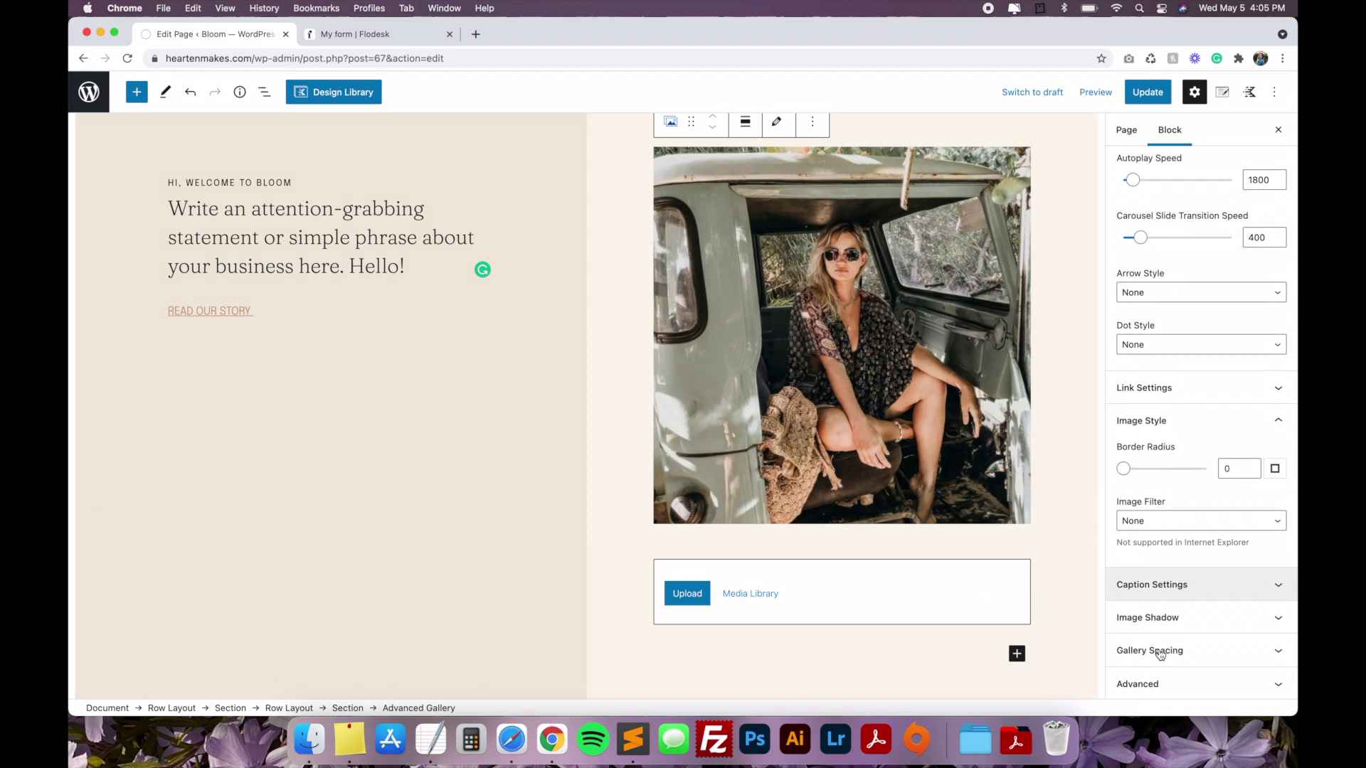
- Try background colors BDB7A2 and FAF6EF on the welcome text section, and set its background back to F0E9DD
{"action": "scroll", "coordinate": [740, 506], "scroll_direction": "down", "scroll_amount": 3}
{"action": "scroll", "coordinate": [740, 508], "scroll_direction": "up", "scroll_amount": 4}
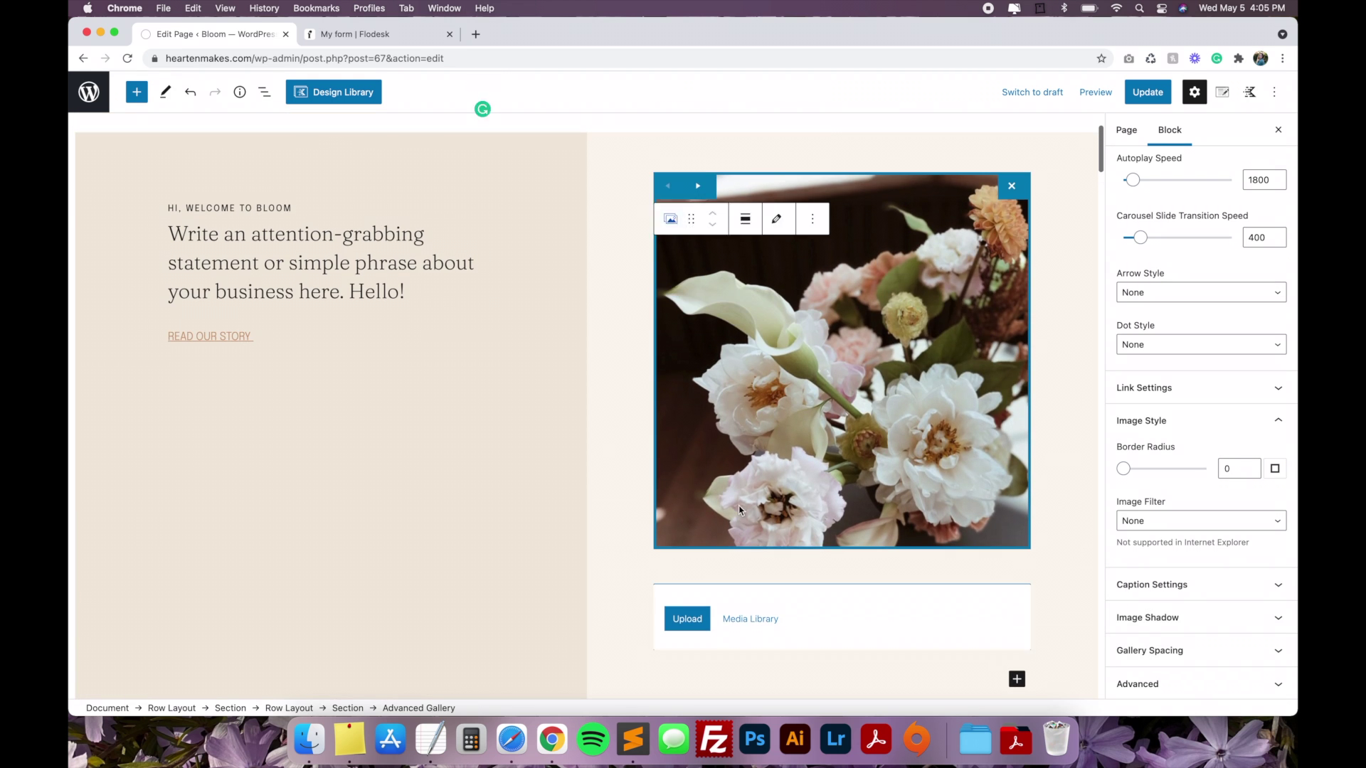
{"action": "left_click", "coordinate": [562, 371]}
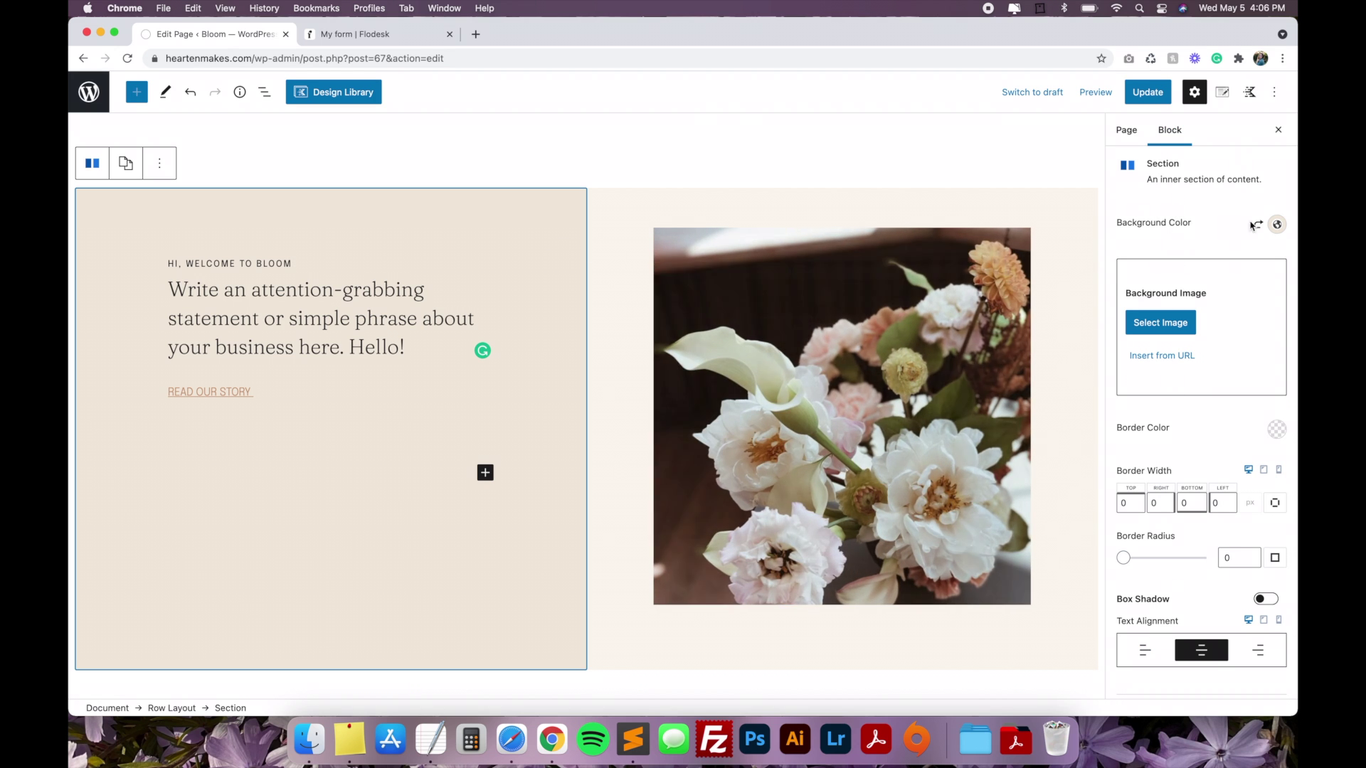
{"action": "left_click", "coordinate": [1276, 226]}
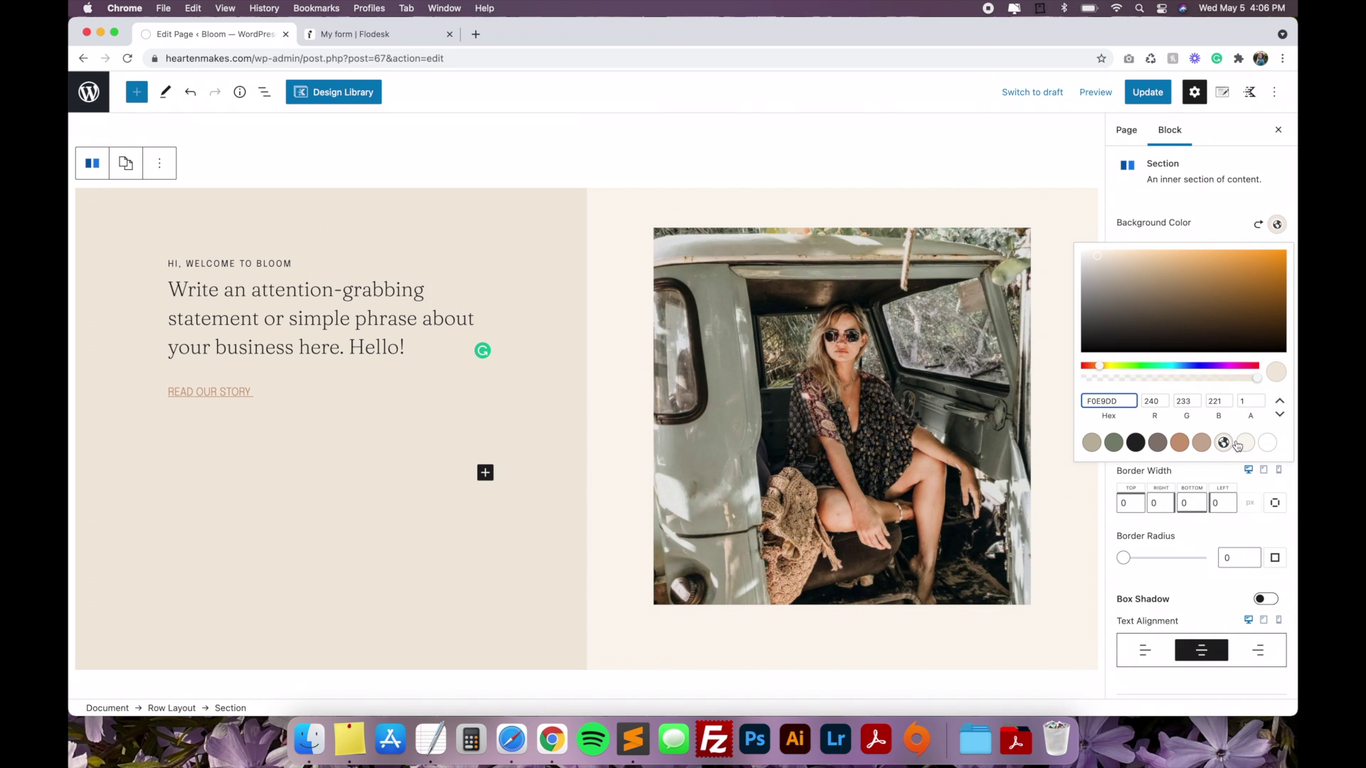
{"action": "left_click", "coordinate": [1092, 444]}
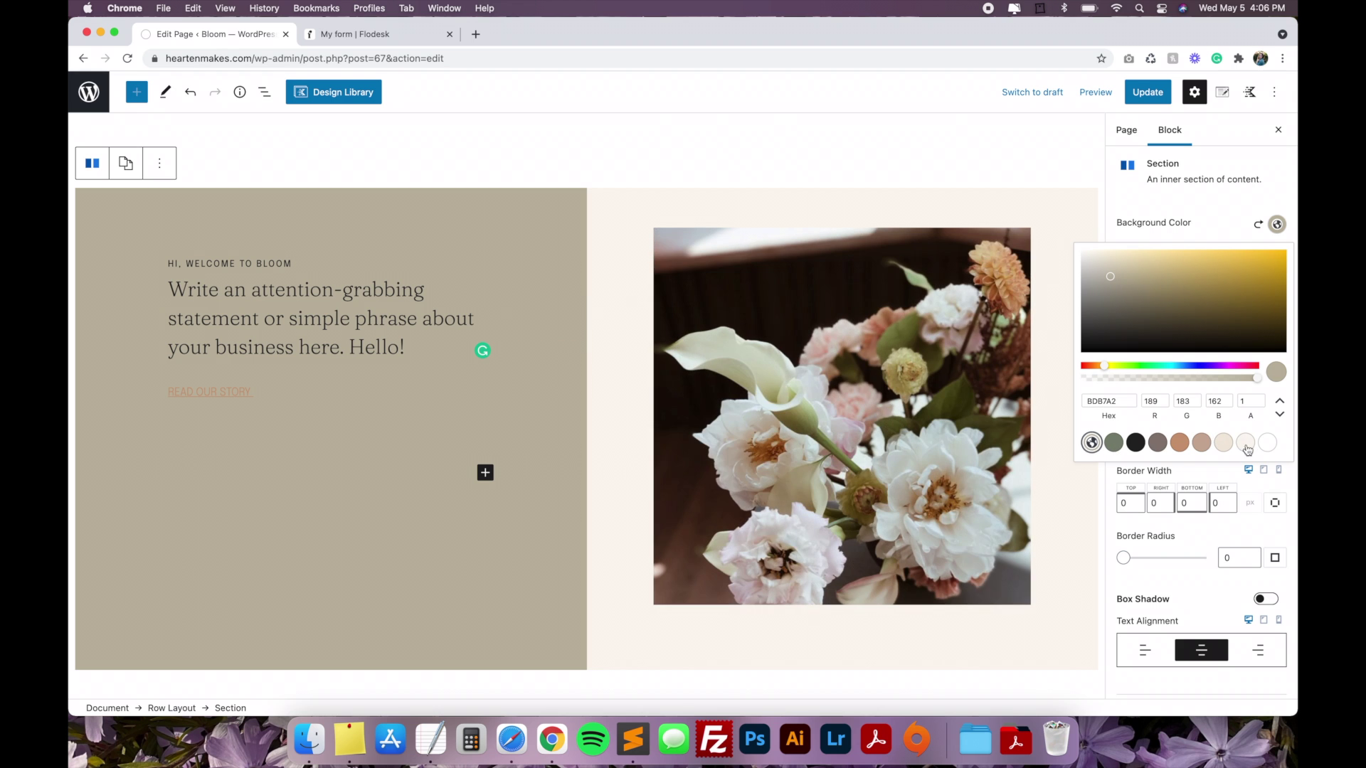
{"action": "left_click", "coordinate": [1245, 443]}
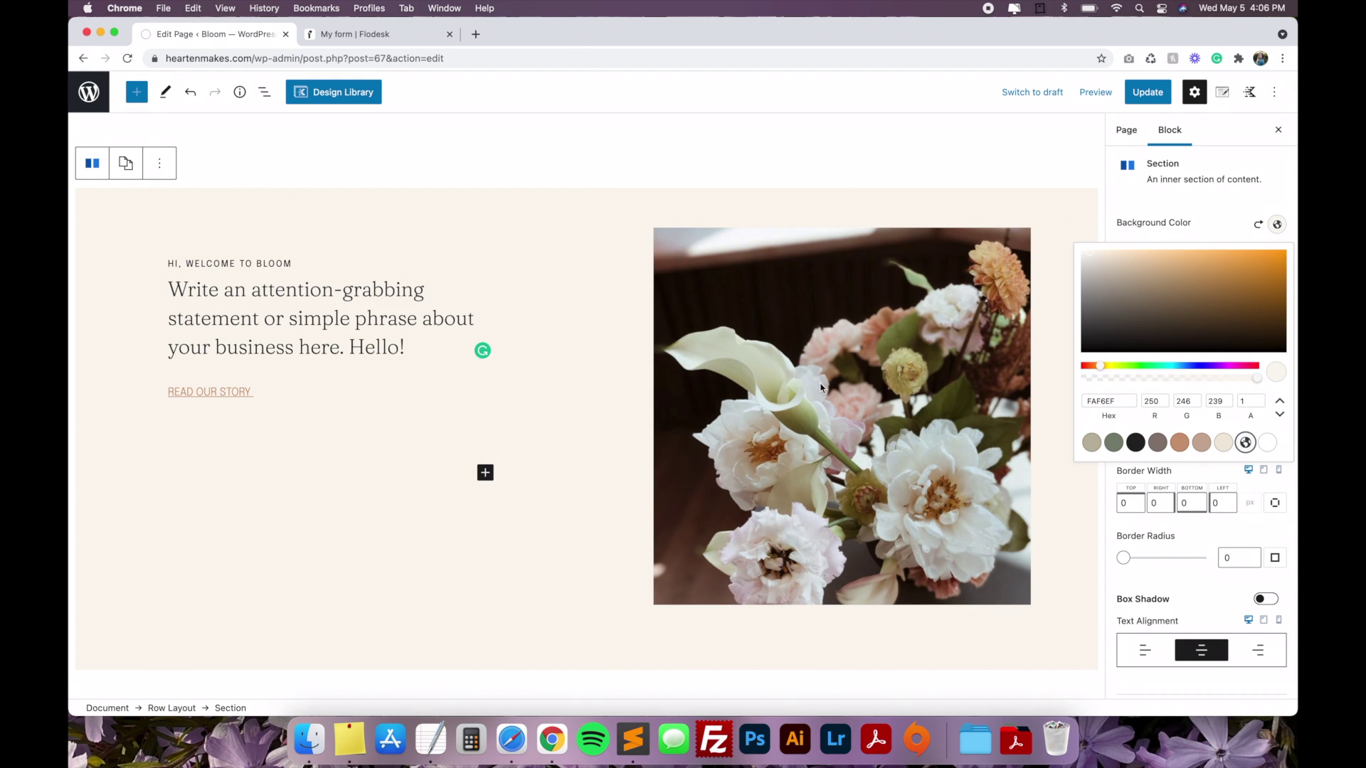
{"action": "left_click", "coordinate": [1223, 442]}
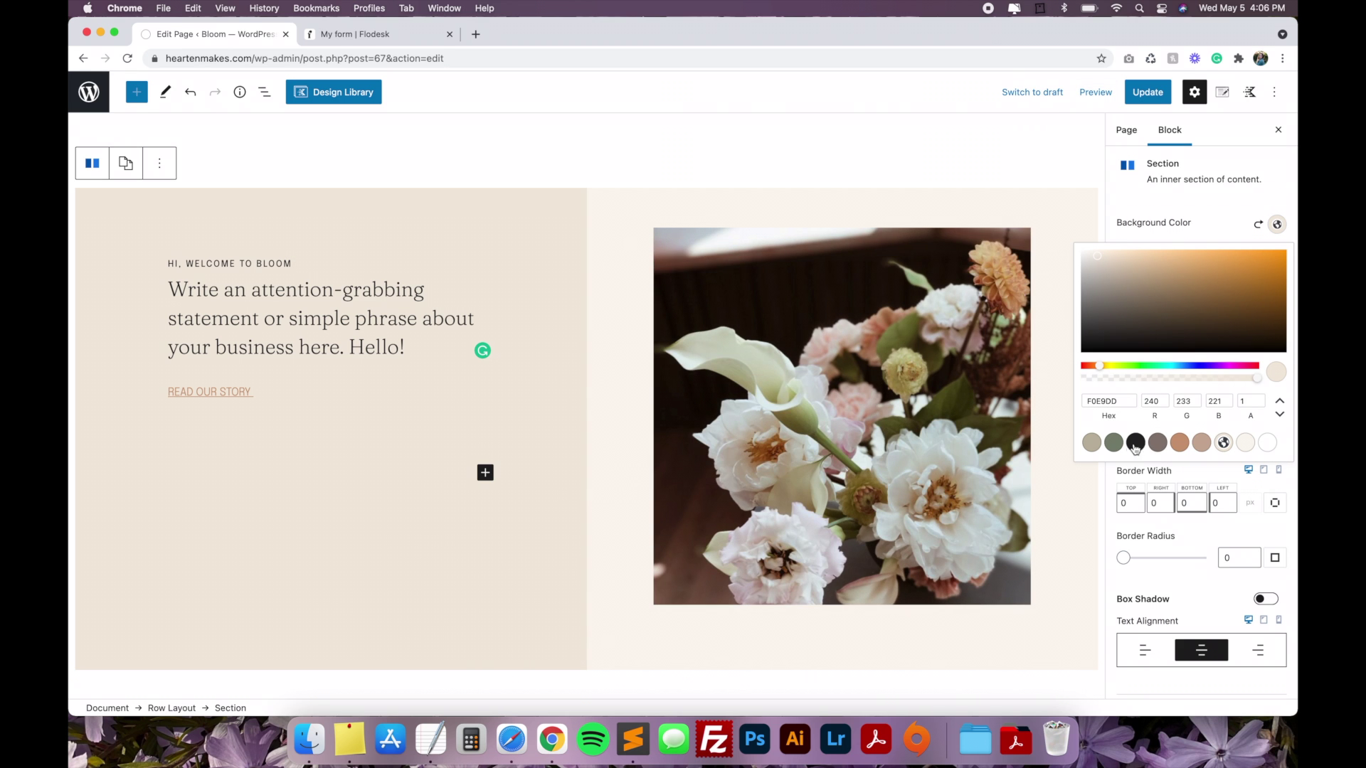
{"action": "left_click", "coordinate": [1212, 206]}
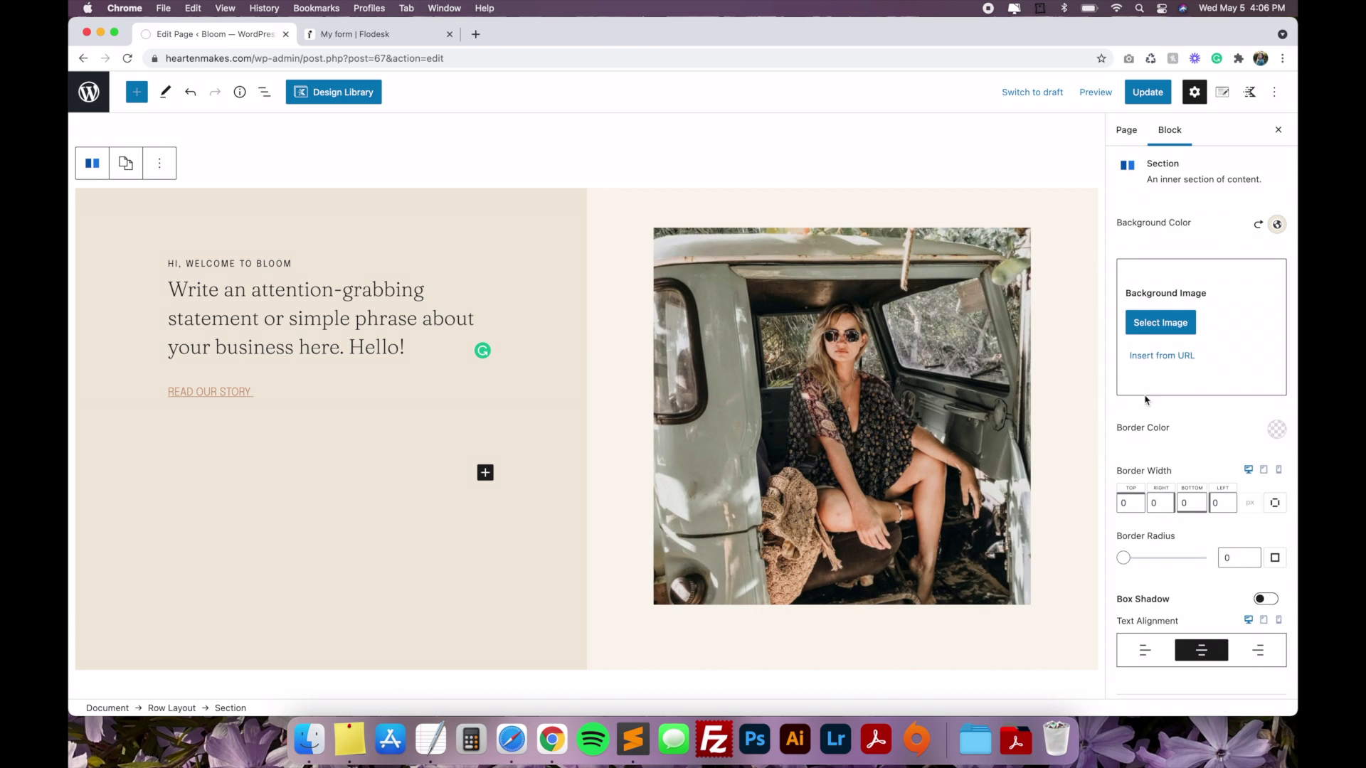
- Add a new paragraph reading "hello!" directly below the "get to know us" text in the Who We Are section
{"action": "scroll", "coordinate": [1141, 389], "scroll_direction": "down", "scroll_amount": 5}
{"action": "scroll", "coordinate": [925, 461], "scroll_direction": "down", "scroll_amount": 10}
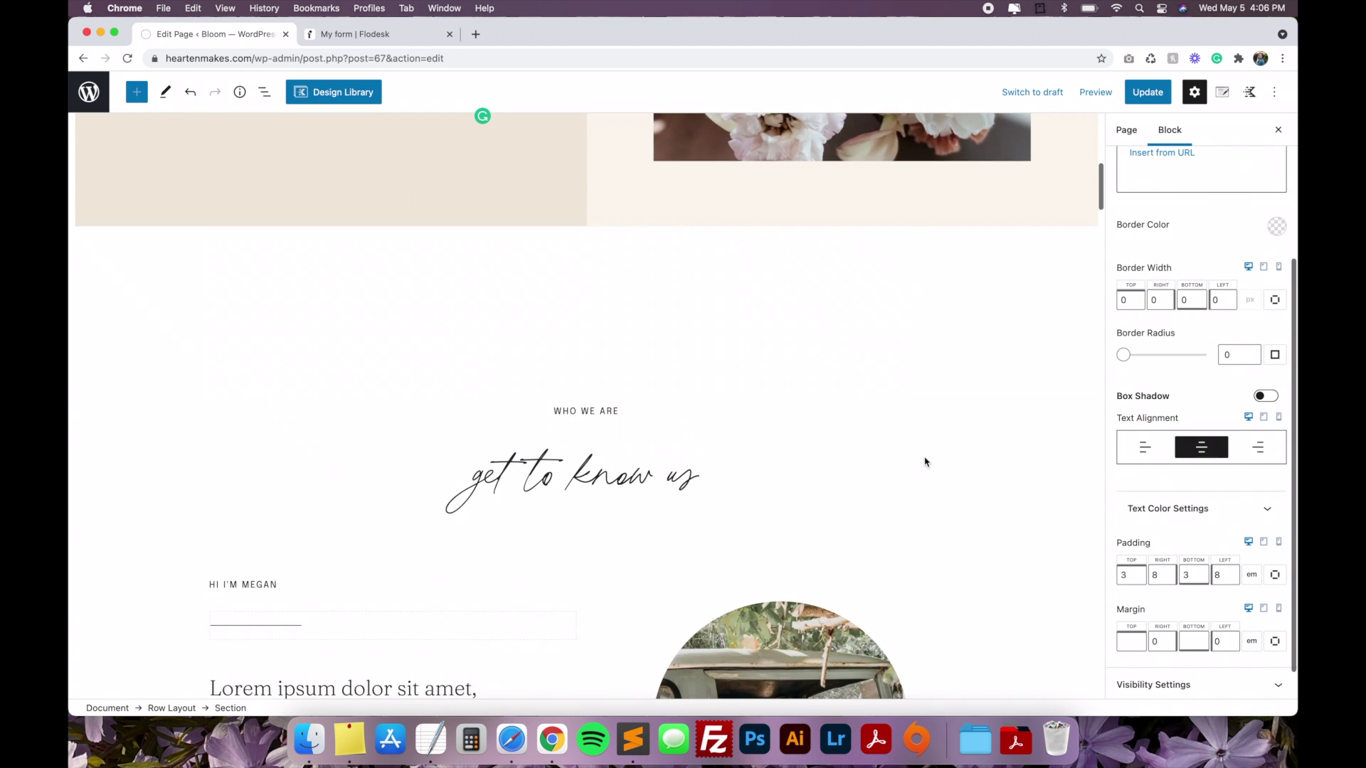
{"action": "scroll", "coordinate": [925, 461], "scroll_direction": "down", "scroll_amount": 6}
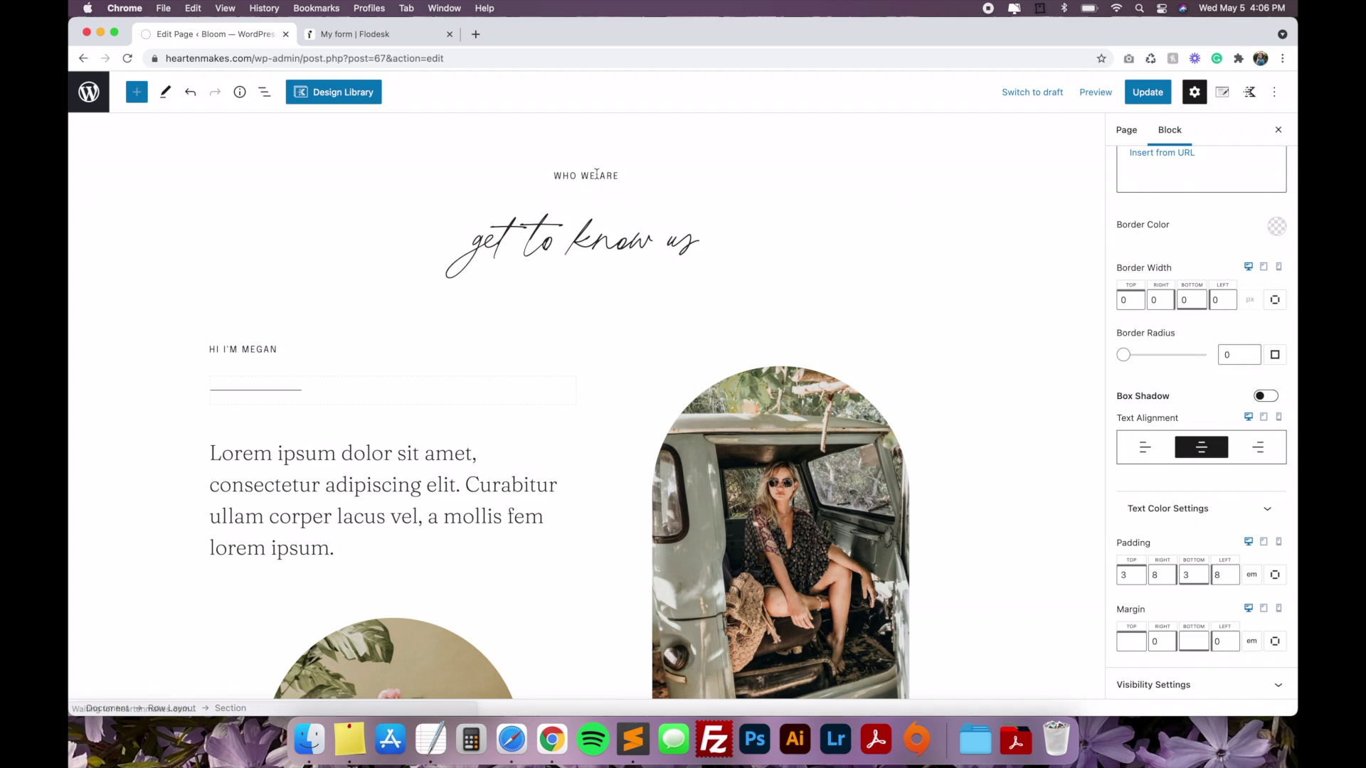
{"action": "left_click", "coordinate": [597, 174]}
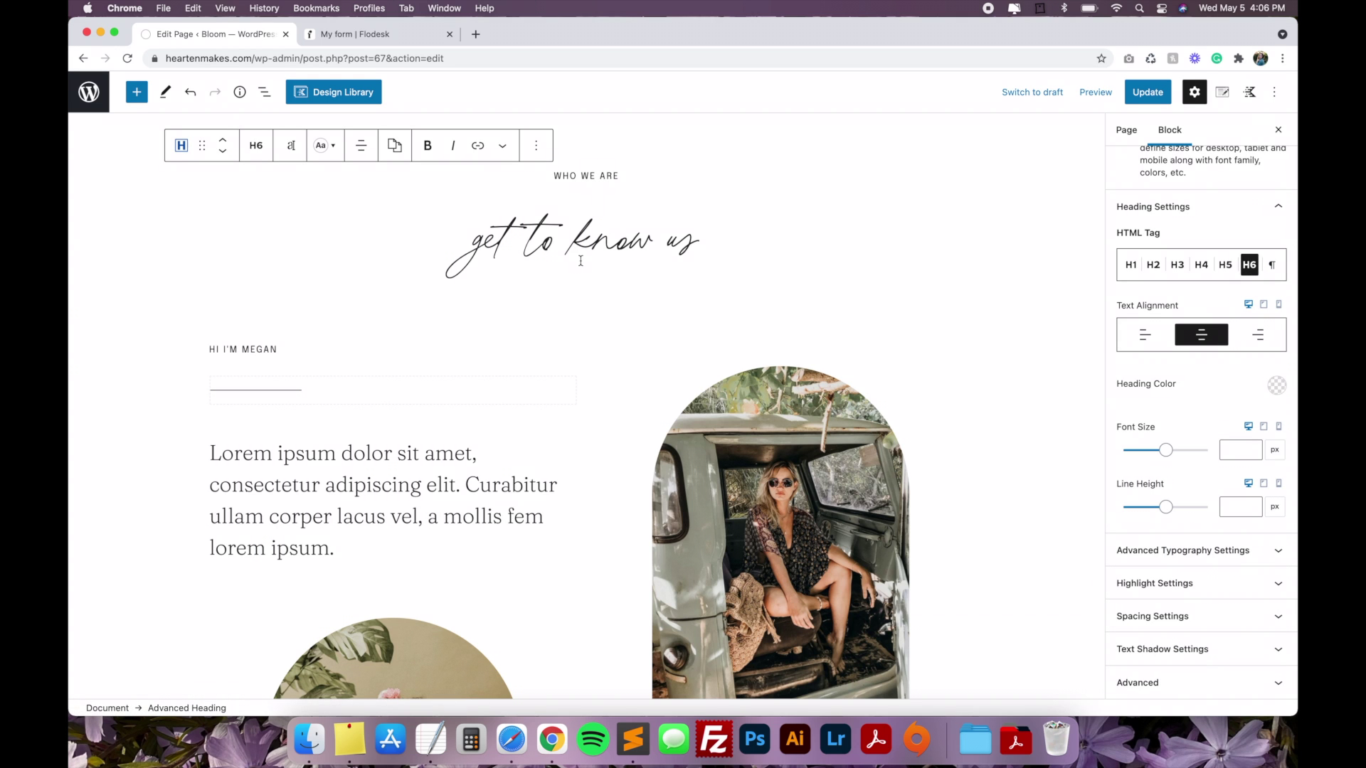
{"action": "left_click", "coordinate": [594, 239]}
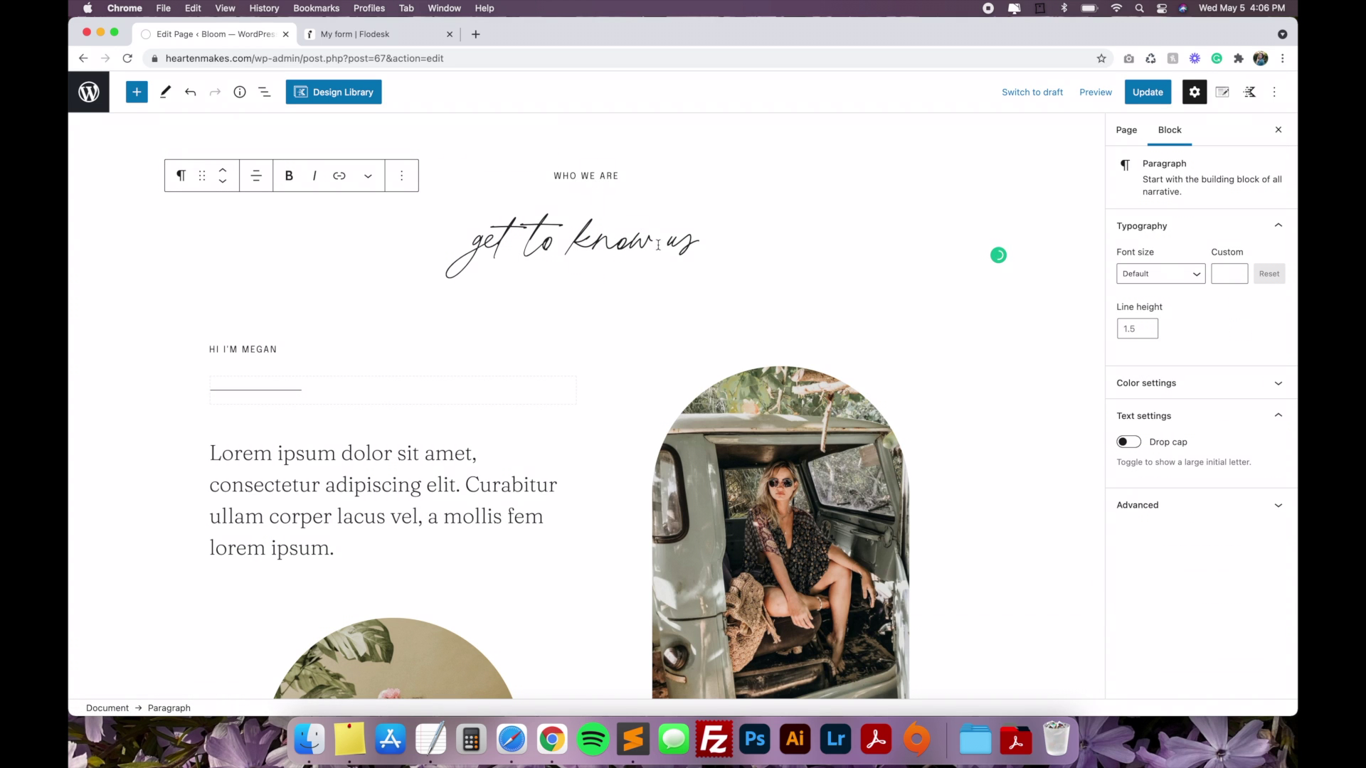
{"action": "left_click", "coordinate": [706, 244]}
{"action": "left_click", "coordinate": [619, 248]}
{"action": "left_click", "coordinate": [709, 244]}
{"action": "scroll", "coordinate": [586, 405], "scroll_direction": "down", "scroll_amount": 2}
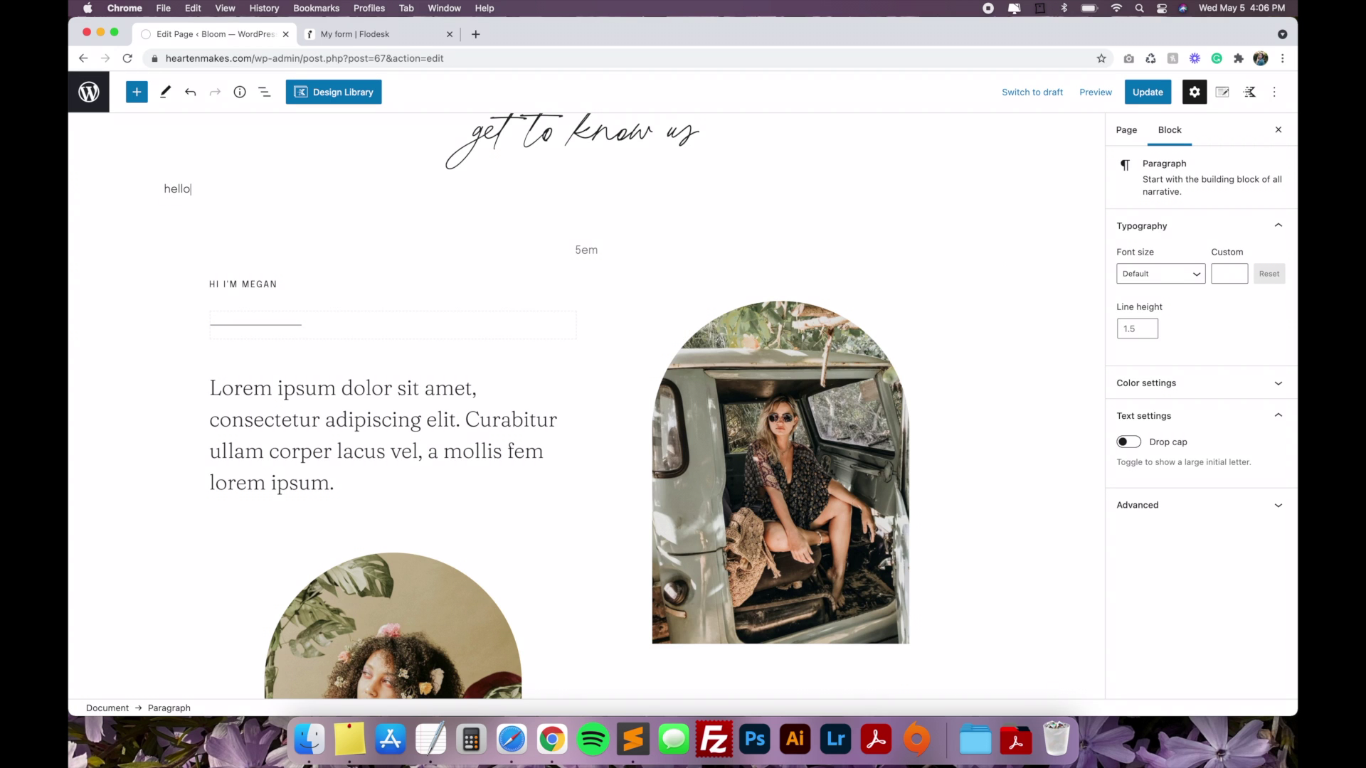
- Center-align the "hello!" paragraph
{"action": "left_click", "coordinate": [179, 191]}
{"action": "left_click", "coordinate": [258, 156]}
{"action": "left_click", "coordinate": [302, 226]}
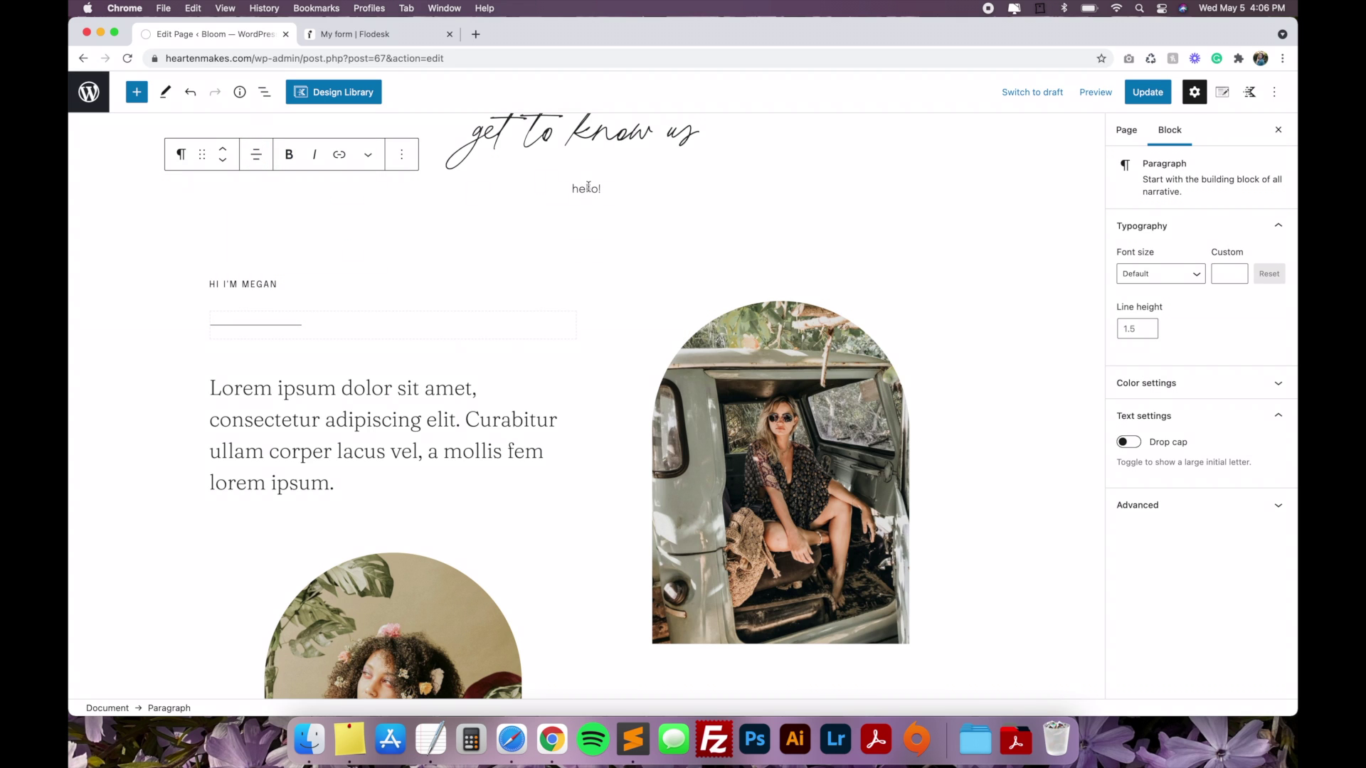
- Add the CSS class "script" to the "hello!" paragraph to give it the handwritten style
{"action": "left_click", "coordinate": [1163, 511]}
{"action": "scroll", "coordinate": [1160, 534], "scroll_direction": "down", "scroll_amount": 1}
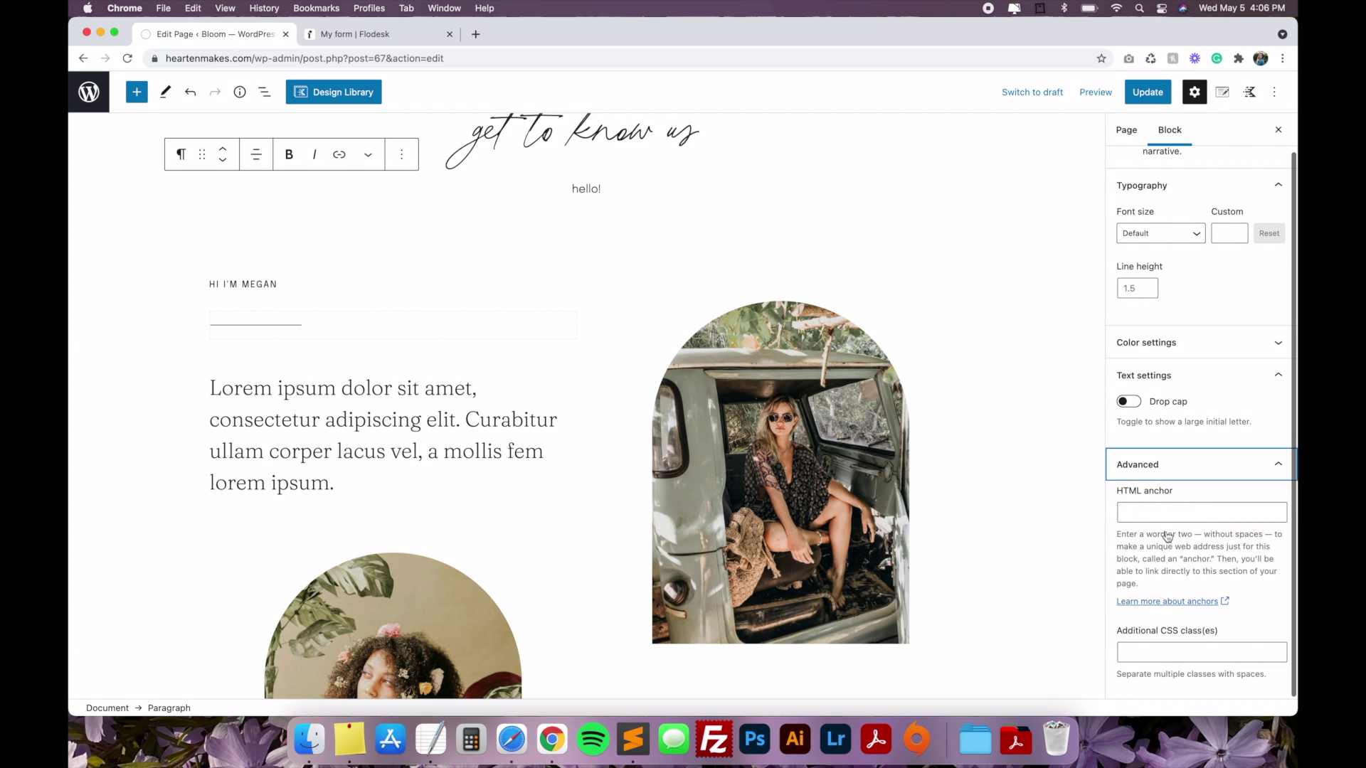
{"action": "left_click", "coordinate": [1183, 651]}
{"action": "type", "text": "script"}
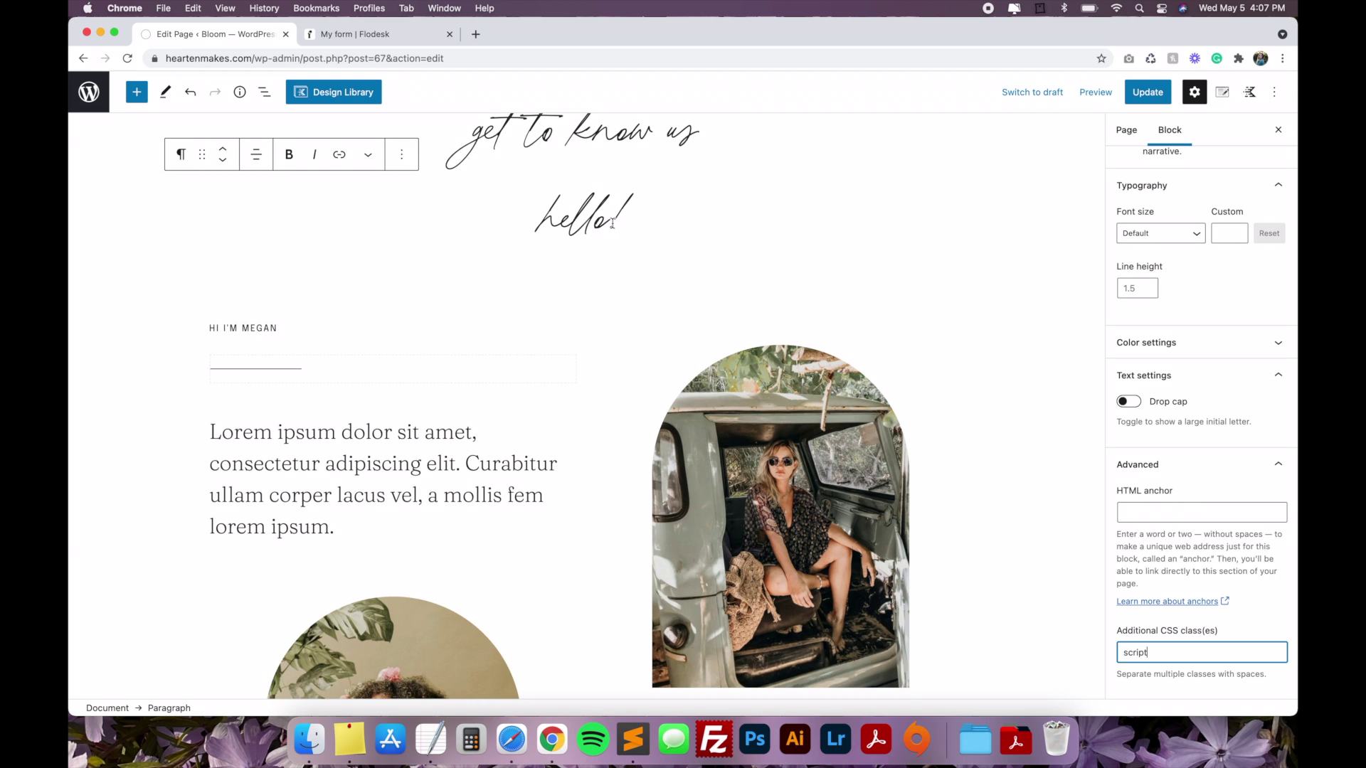
{"action": "scroll", "coordinate": [613, 223], "scroll_direction": "up", "scroll_amount": 2}
{"action": "left_click", "coordinate": [647, 273]}
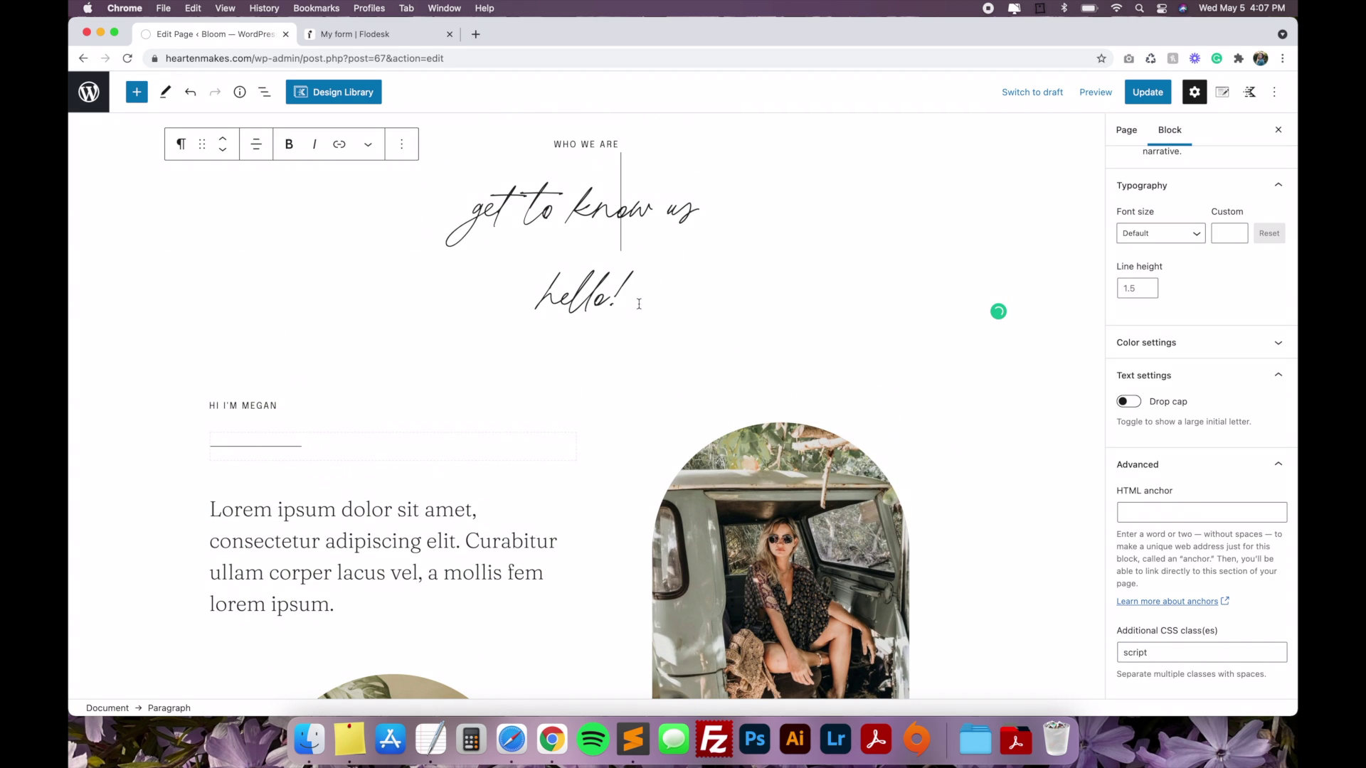
- Recolor the divider below the first team member's introduction heading to C99976 and set its width to 74%
{"action": "scroll", "coordinate": [639, 309], "scroll_direction": "down", "scroll_amount": 3}
{"action": "scroll", "coordinate": [640, 307], "scroll_direction": "down", "scroll_amount": 3}
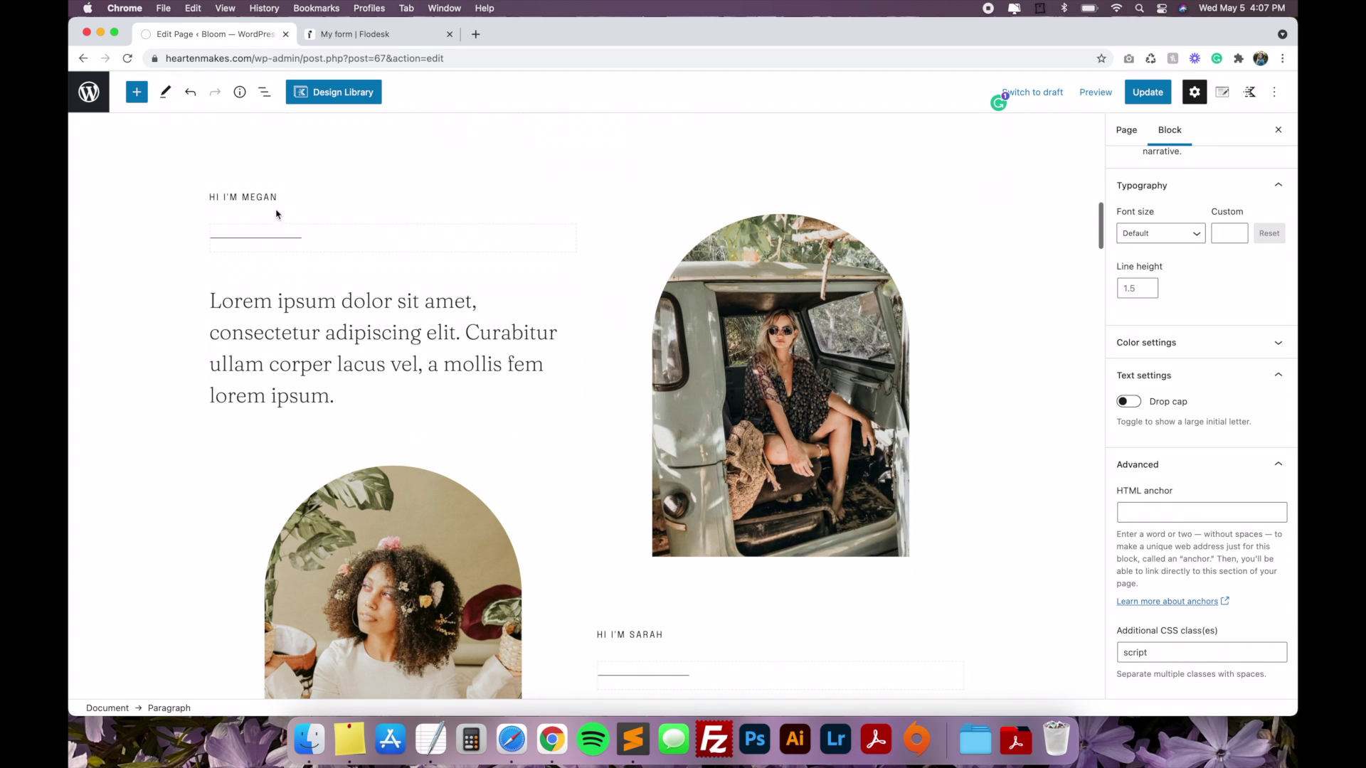
{"action": "left_click", "coordinate": [258, 198]}
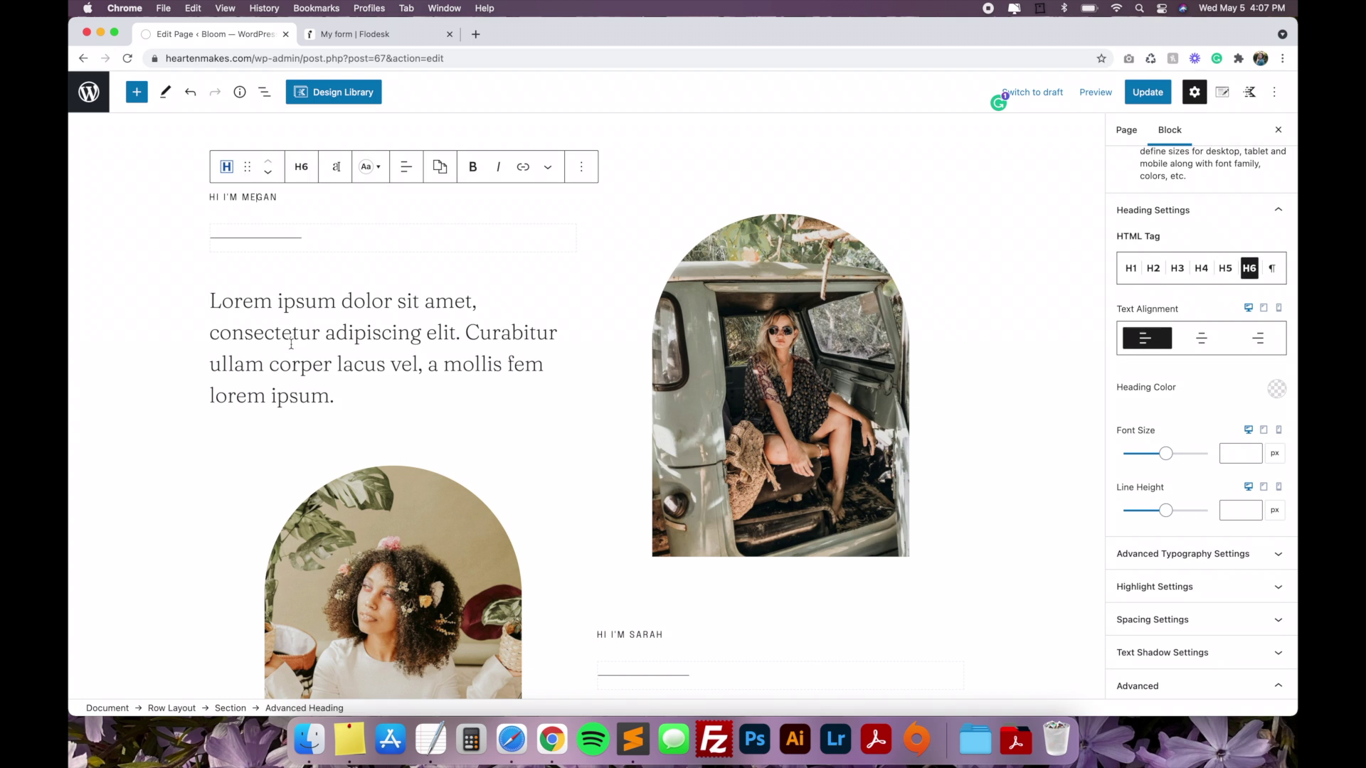
{"action": "left_click", "coordinate": [320, 236]}
{"action": "left_click", "coordinate": [298, 394]}
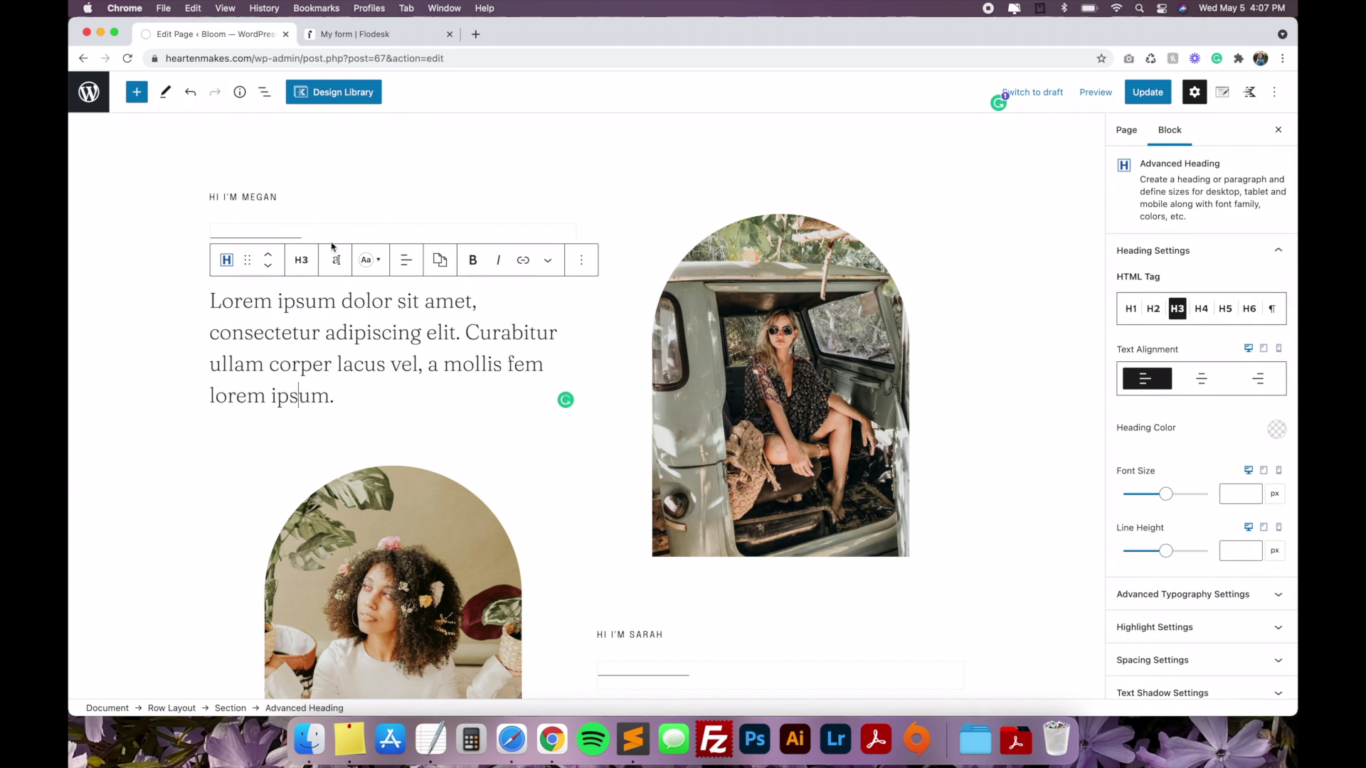
{"action": "left_click", "coordinate": [299, 238]}
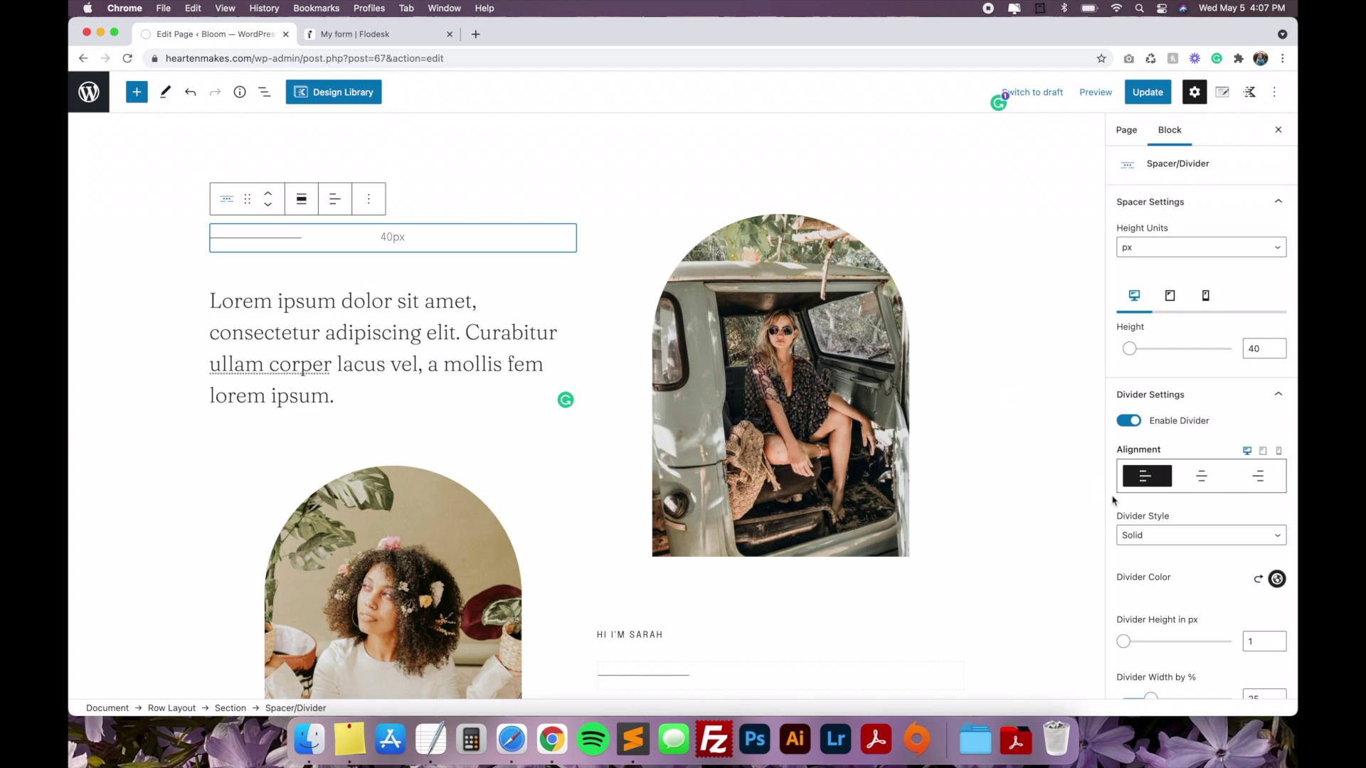
{"action": "scroll", "coordinate": [1200, 569], "scroll_direction": "down", "scroll_amount": 3}
{"action": "left_click", "coordinate": [1277, 488]}
{"action": "left_click", "coordinate": [1179, 450]}
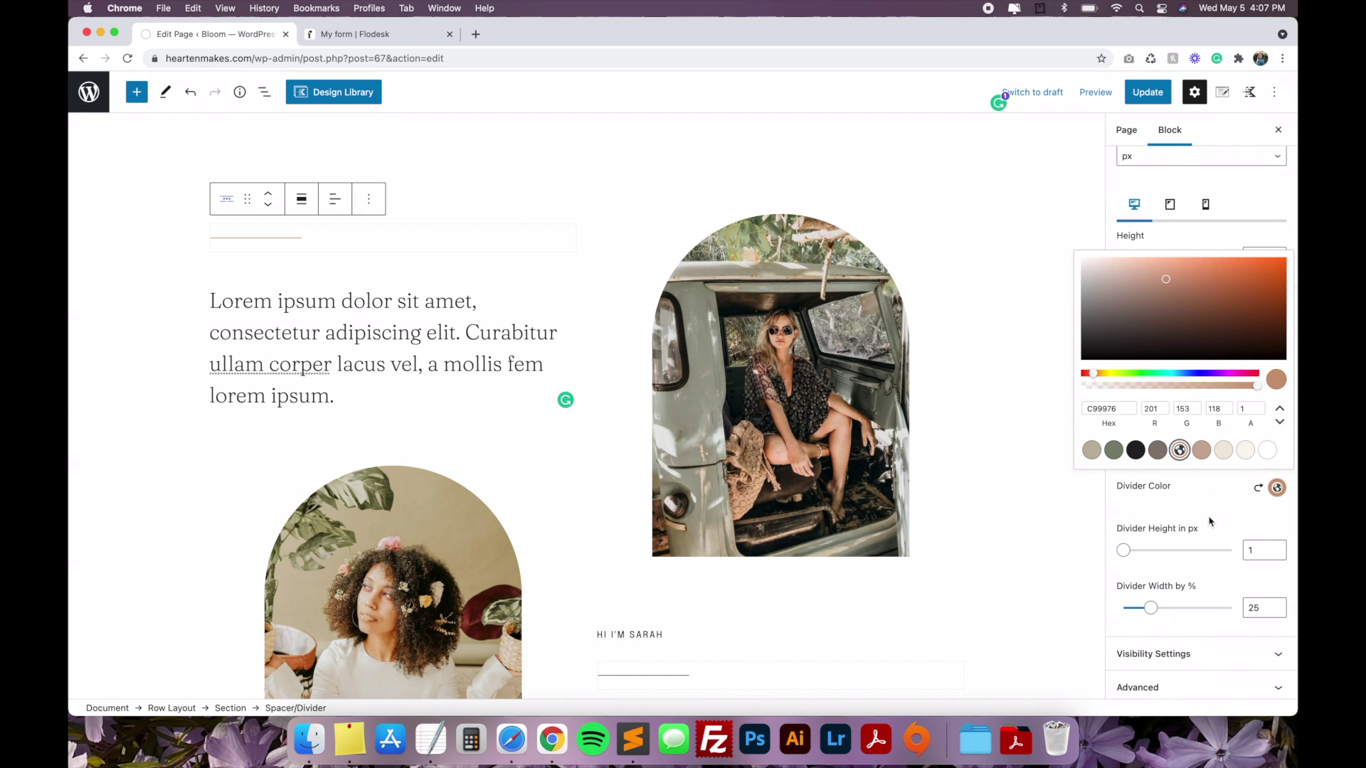
{"action": "left_click", "coordinate": [1213, 525]}
{"action": "left_click_drag", "start_coordinate": [1151, 606], "coordinate": [1204, 607]}
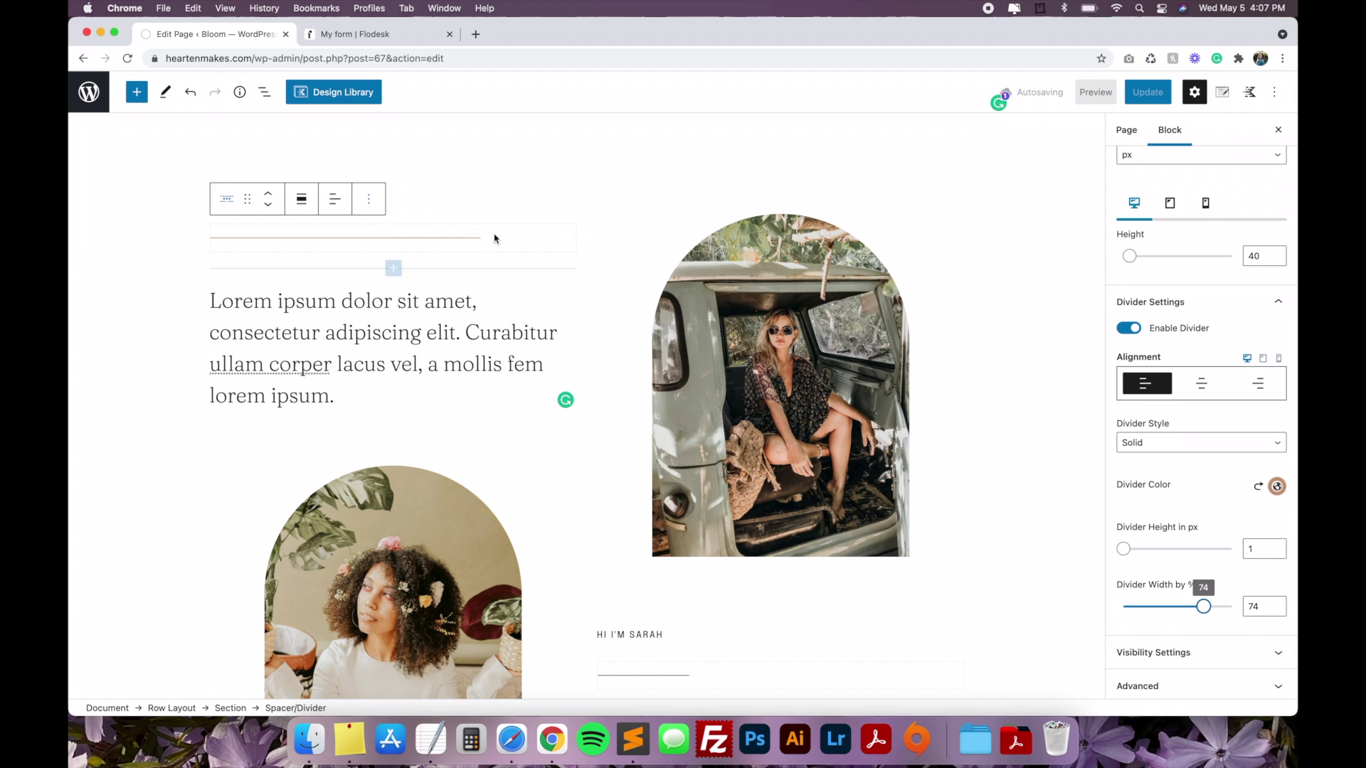
- Switch the image border radius of the arched gallery beside the first introduction text to individual corner values
{"action": "scroll", "coordinate": [584, 494], "scroll_direction": "down", "scroll_amount": 3}
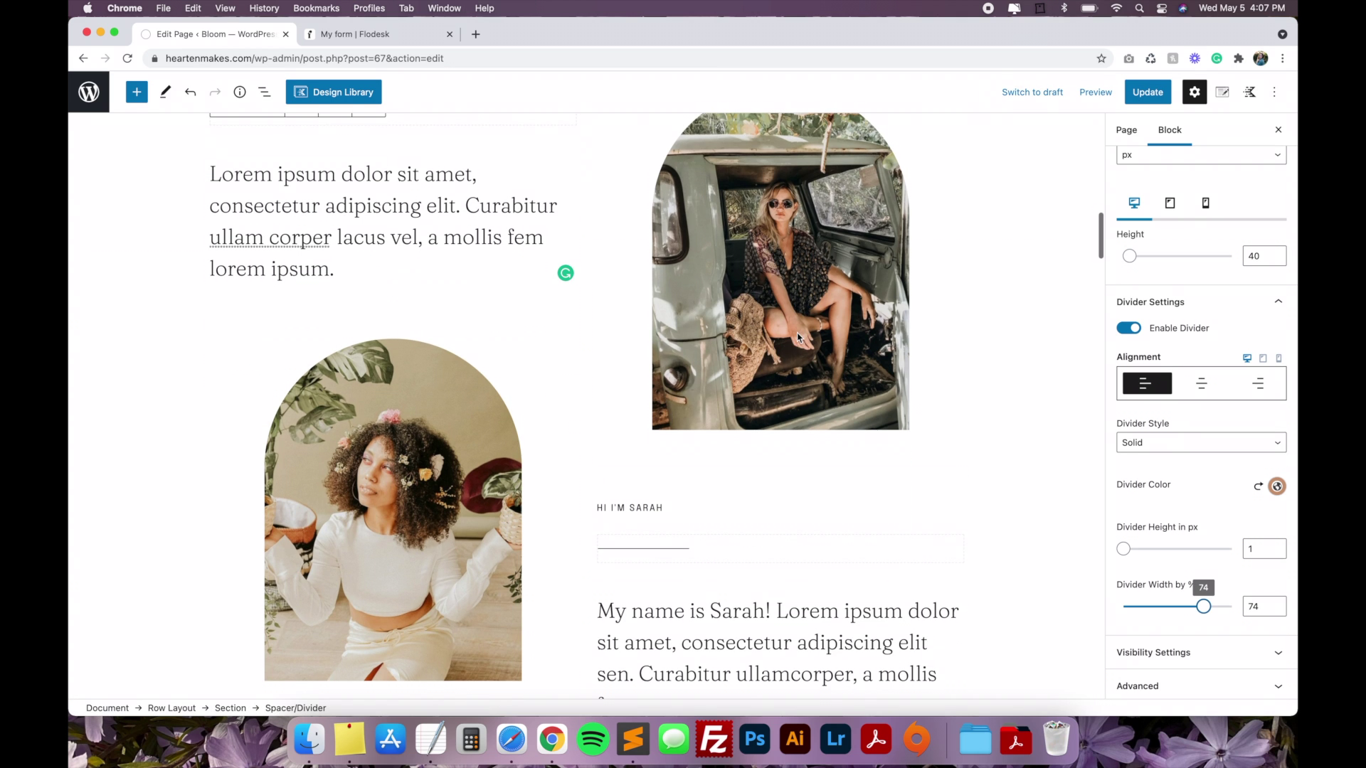
{"action": "left_click", "coordinate": [706, 210]}
{"action": "scroll", "coordinate": [705, 210], "scroll_direction": "up", "scroll_amount": 2}
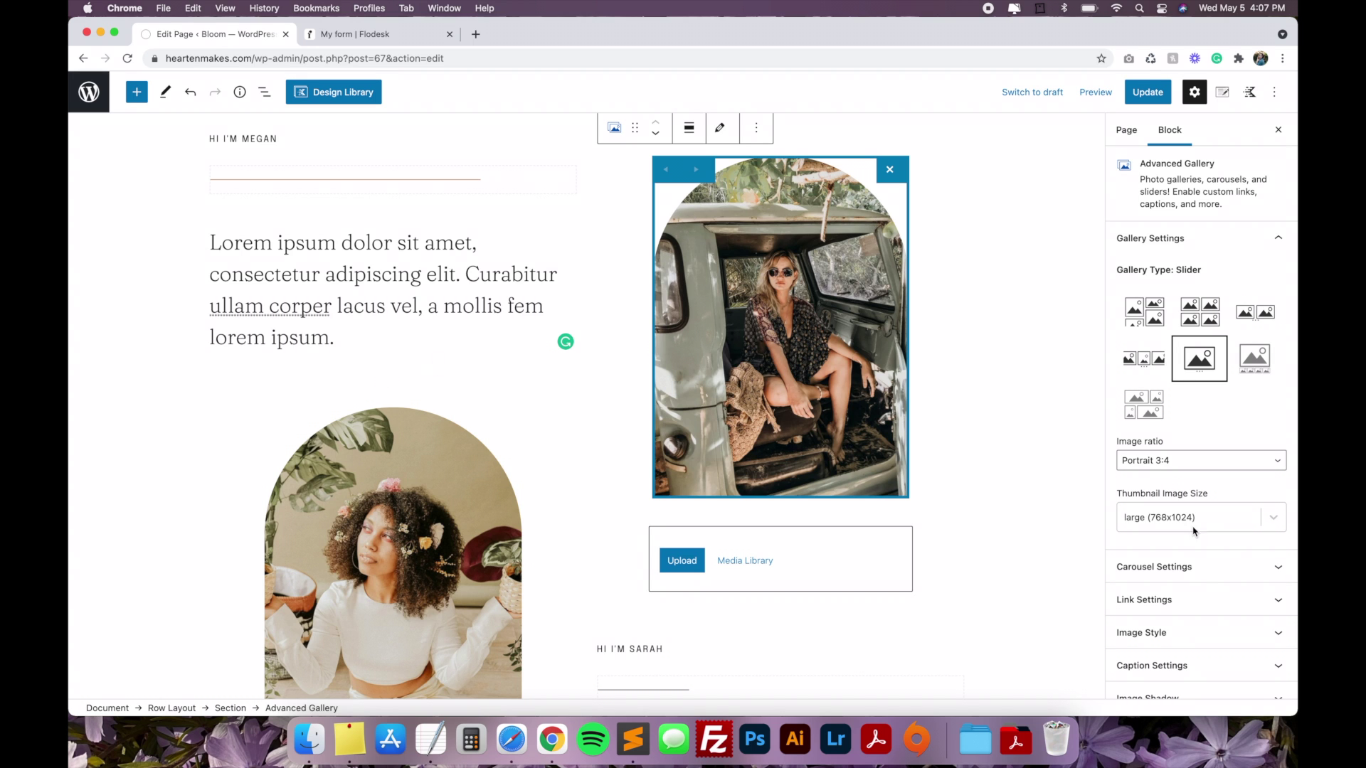
{"action": "scroll", "coordinate": [1203, 587], "scroll_direction": "down", "scroll_amount": 2}
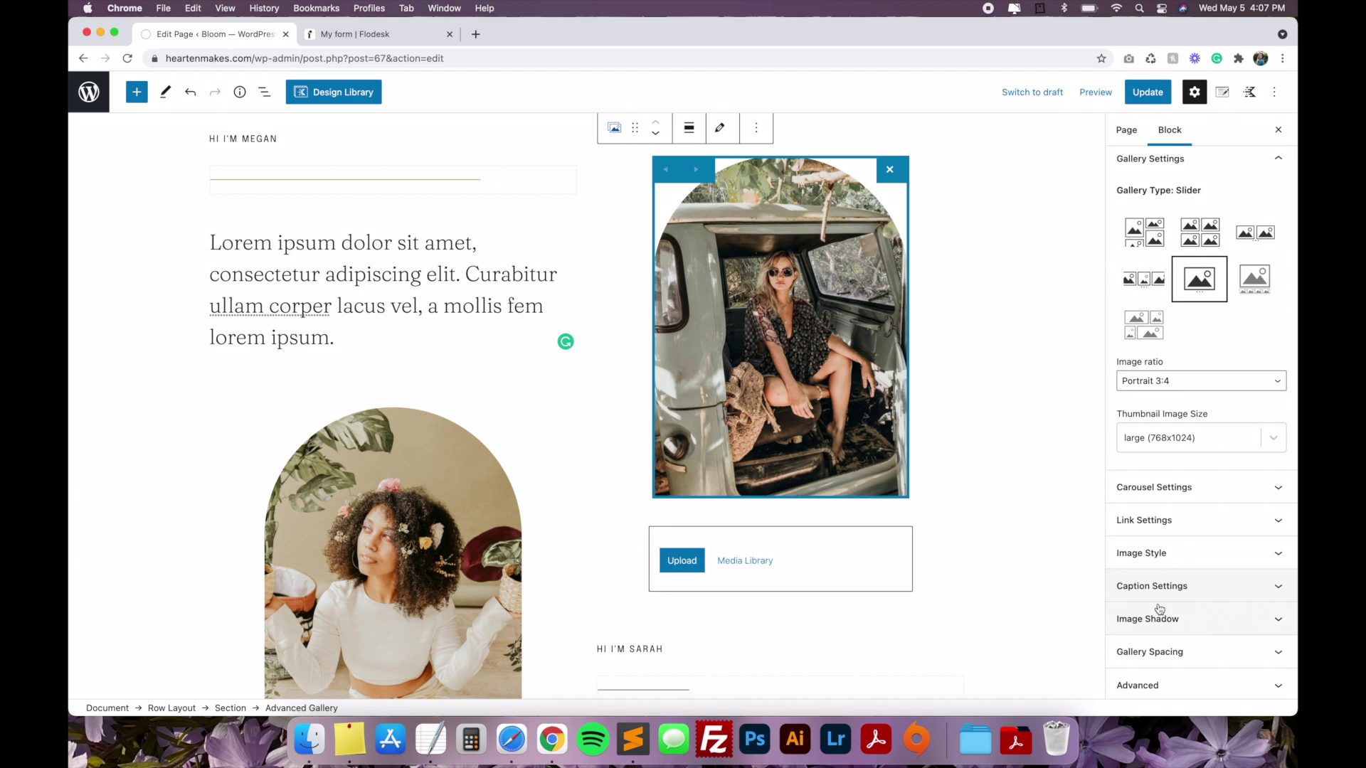
{"action": "left_click", "coordinate": [1164, 559]}
{"action": "scroll", "coordinate": [1167, 555], "scroll_direction": "down", "scroll_amount": 3}
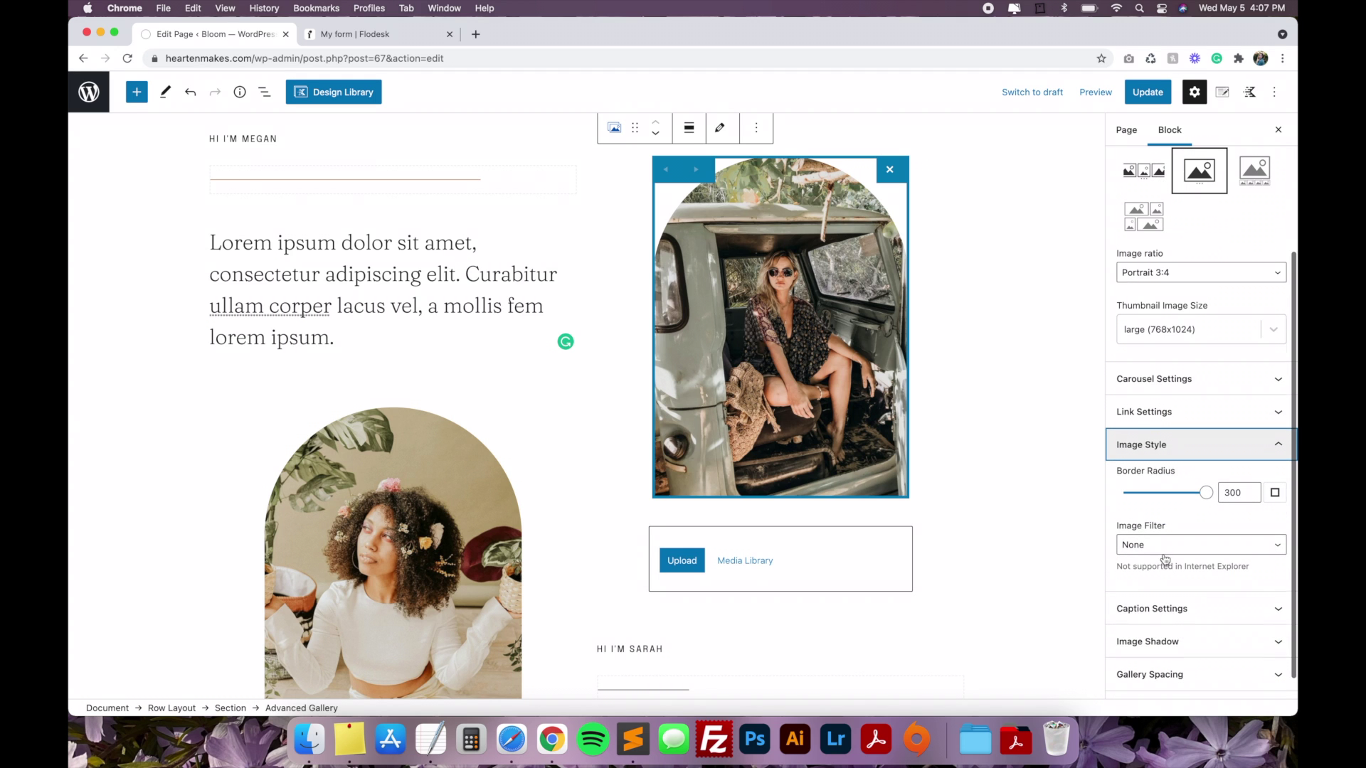
{"action": "left_click", "coordinate": [1273, 498]}
- Square off the arched gallery image by setting its top-left and top-right border radius to 0
{"action": "left_click", "coordinate": [1127, 496]}
{"action": "left_click", "coordinate": [1172, 498]}
{"action": "left_click", "coordinate": [1138, 496]}
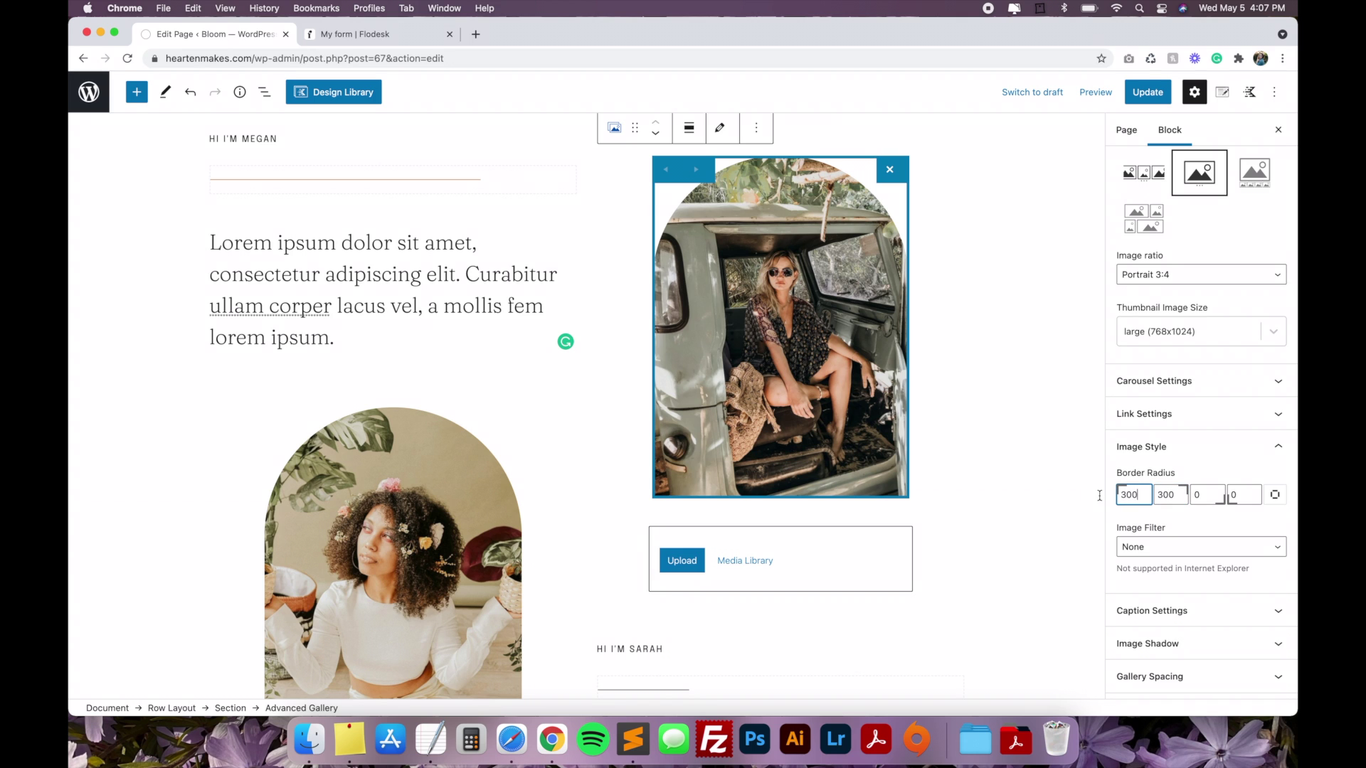
{"action": "key", "text": "BackSpace"}
{"action": "key", "text": "BackSpace"}
{"action": "key", "text": "BackSpace"}
{"action": "type", "text": "0"}
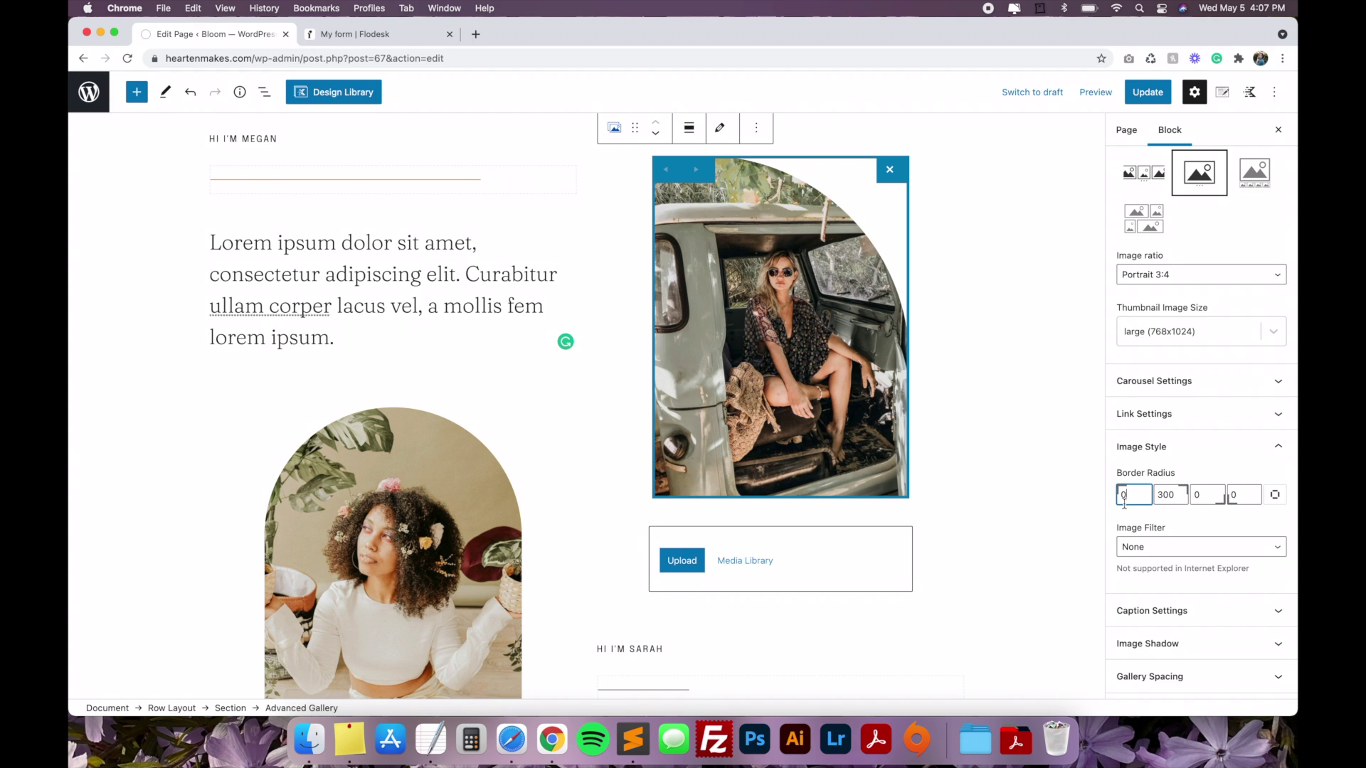
{"action": "double_click", "coordinate": [1170, 495]}
{"action": "type", "text": "0"}
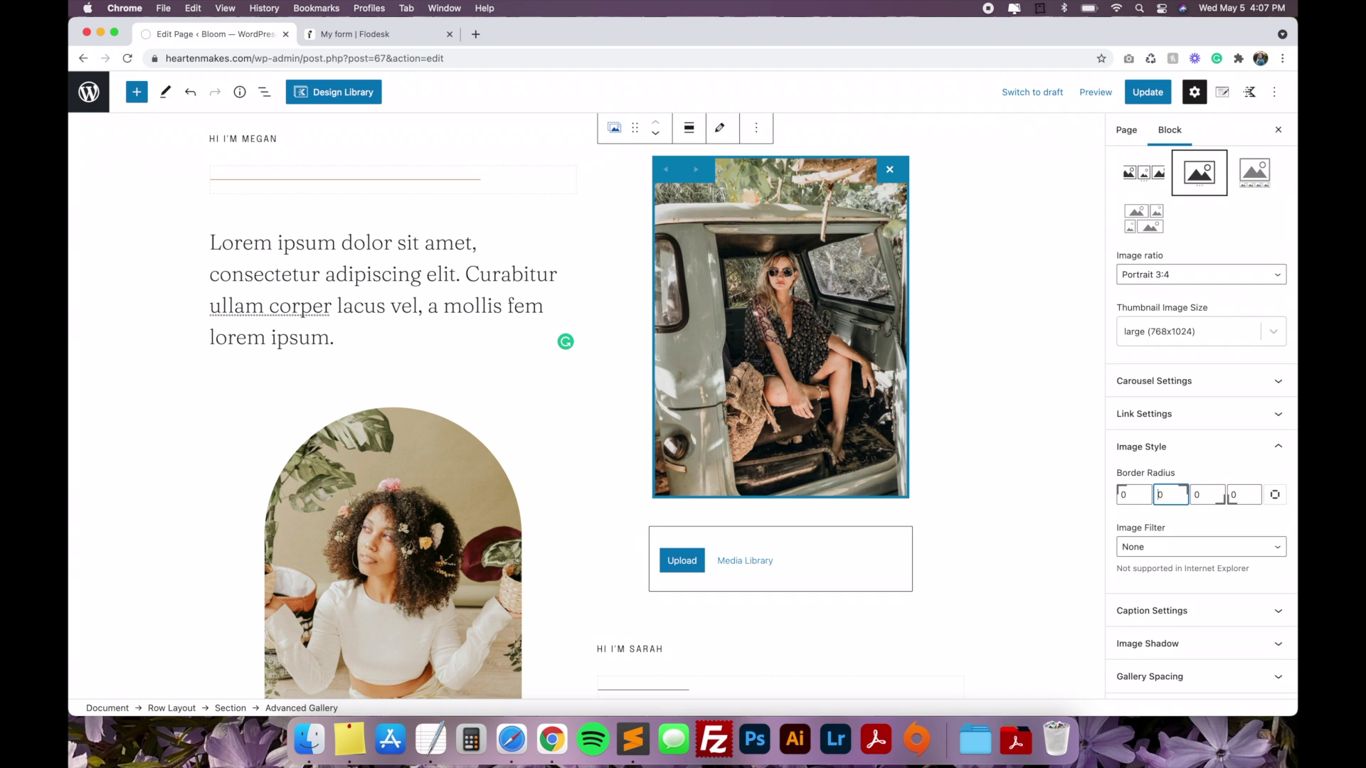
{"action": "left_click", "coordinate": [987, 292]}
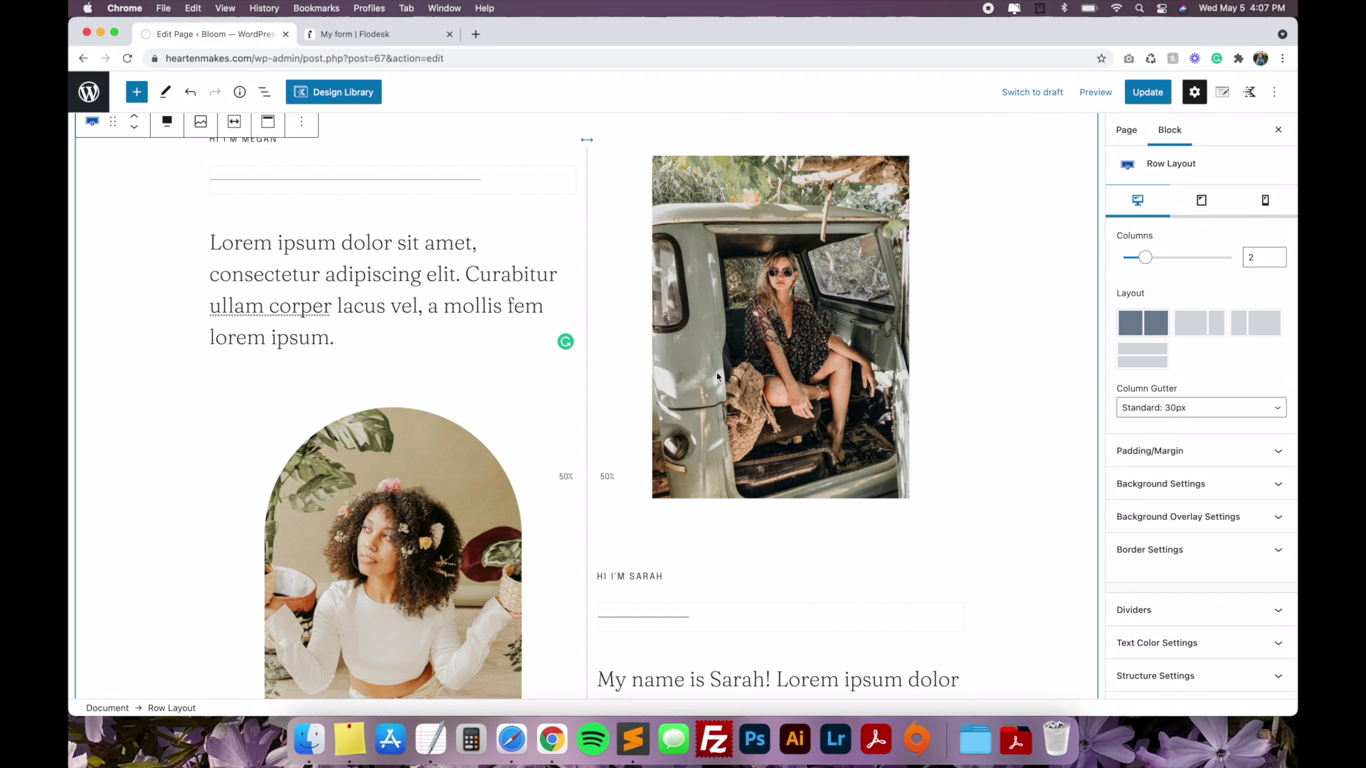
{"action": "scroll", "coordinate": [744, 377], "scroll_direction": "down", "scroll_amount": 10}
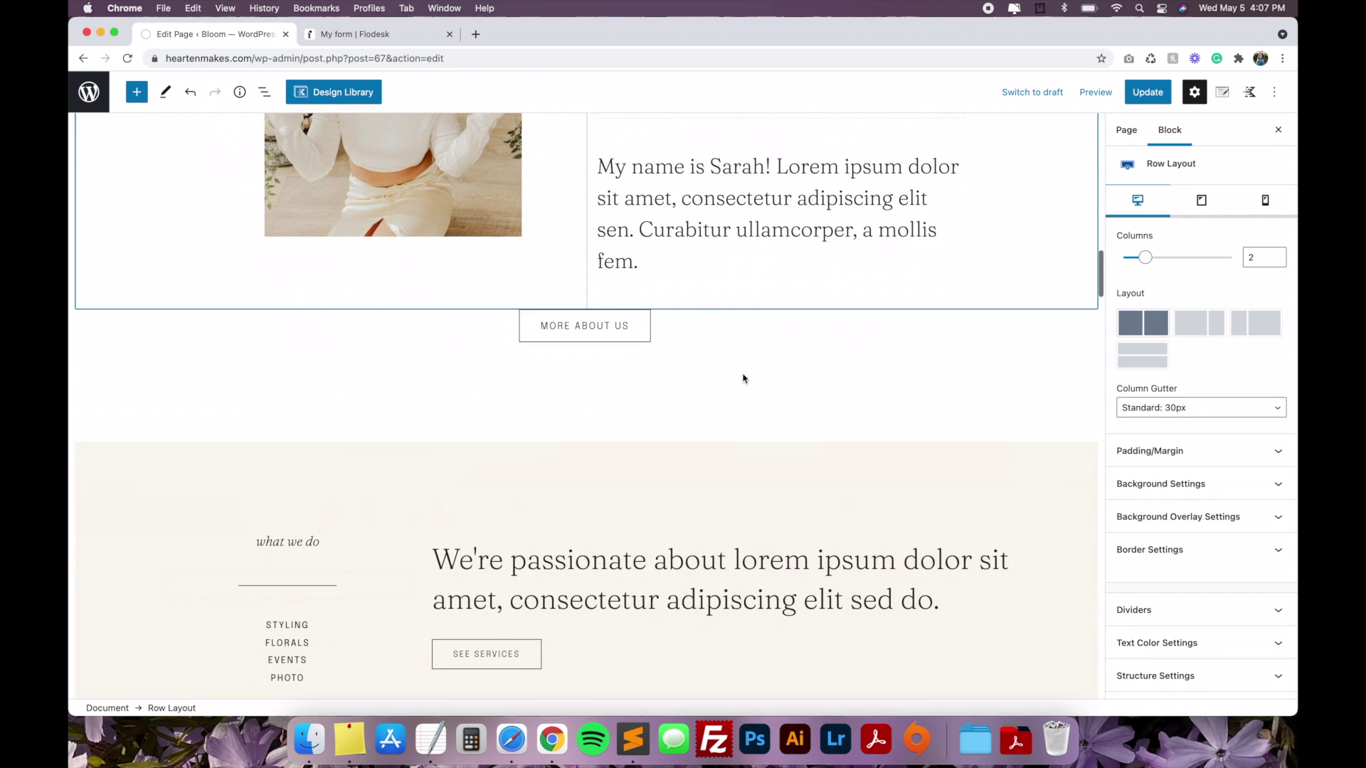
- Set the font size of the "More About Us" button to 23 px
{"action": "left_click", "coordinate": [639, 351]}
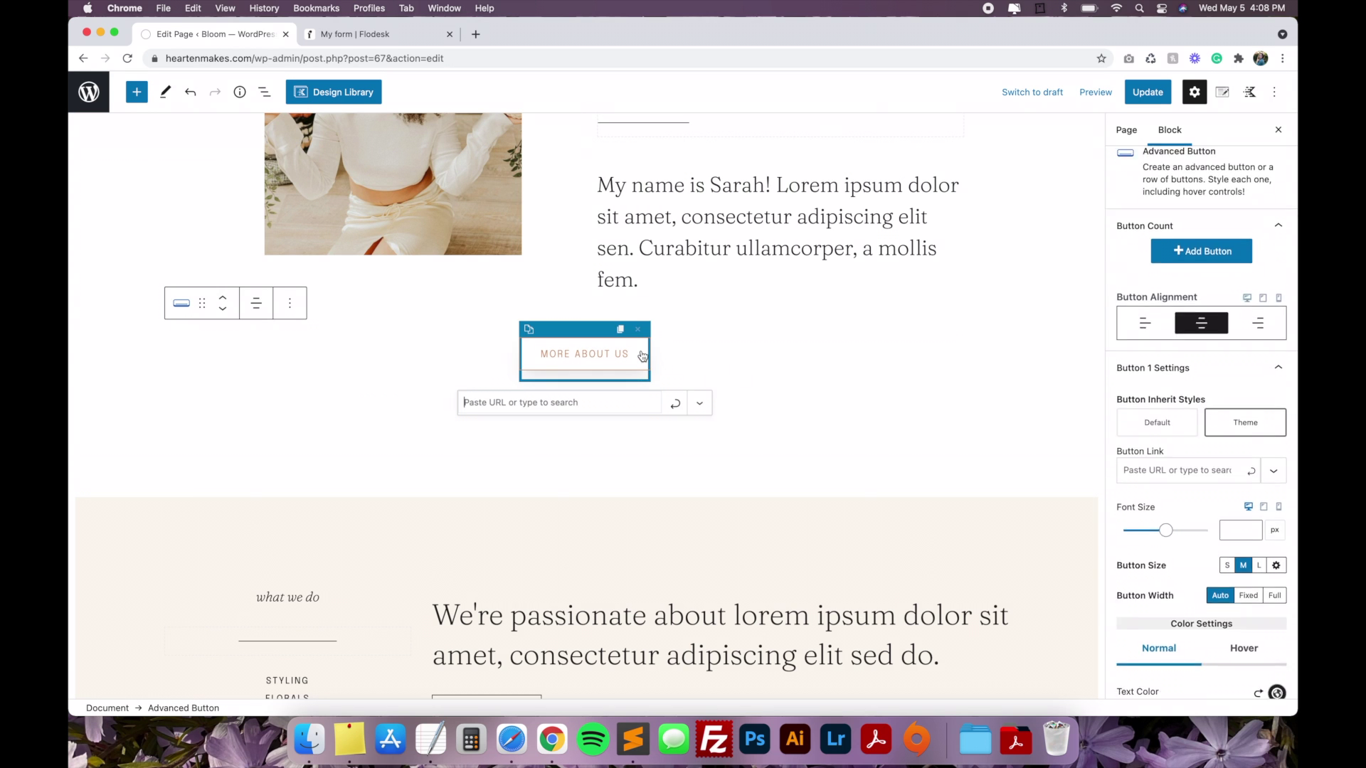
{"action": "scroll", "coordinate": [1156, 374], "scroll_direction": "up", "scroll_amount": 5}
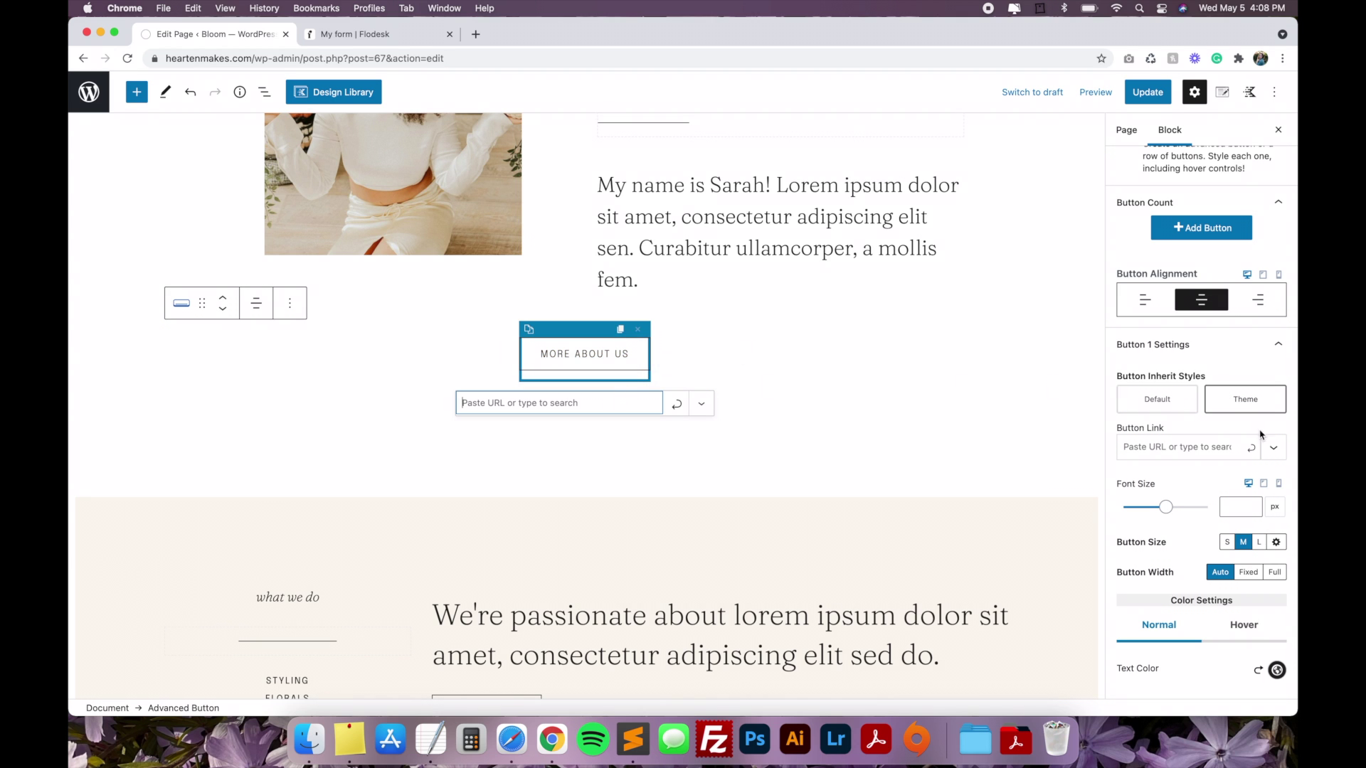
{"action": "scroll", "coordinate": [1243, 467], "scroll_direction": "down", "scroll_amount": 2}
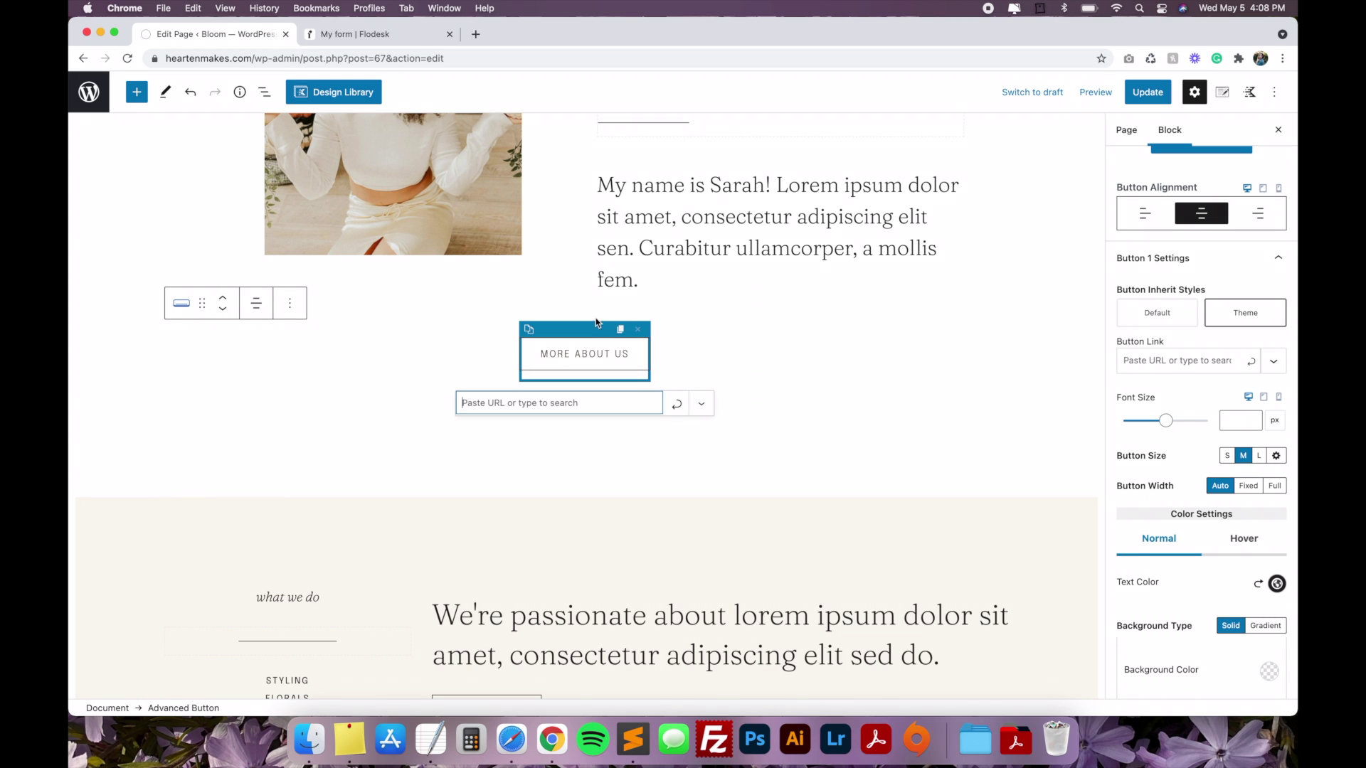
{"action": "scroll", "coordinate": [1226, 381], "scroll_direction": "down", "scroll_amount": 2}
{"action": "left_click", "coordinate": [1167, 342]}
{"action": "left_click_drag", "start_coordinate": [1169, 345], "coordinate": [1128, 340]}
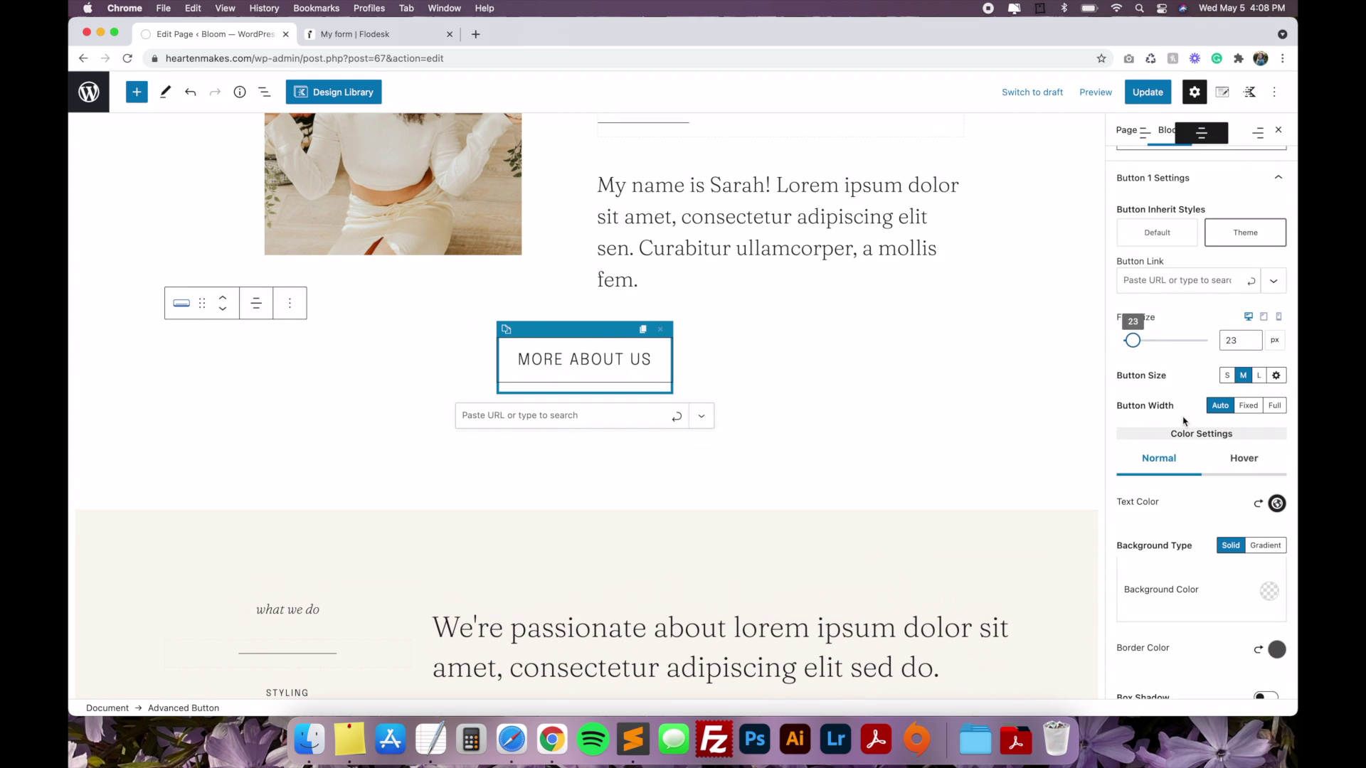
- Switch the "More About Us" button to a custom size with a top and bottom padding of 30
{"action": "scroll", "coordinate": [1253, 370], "scroll_direction": "down", "scroll_amount": 1}
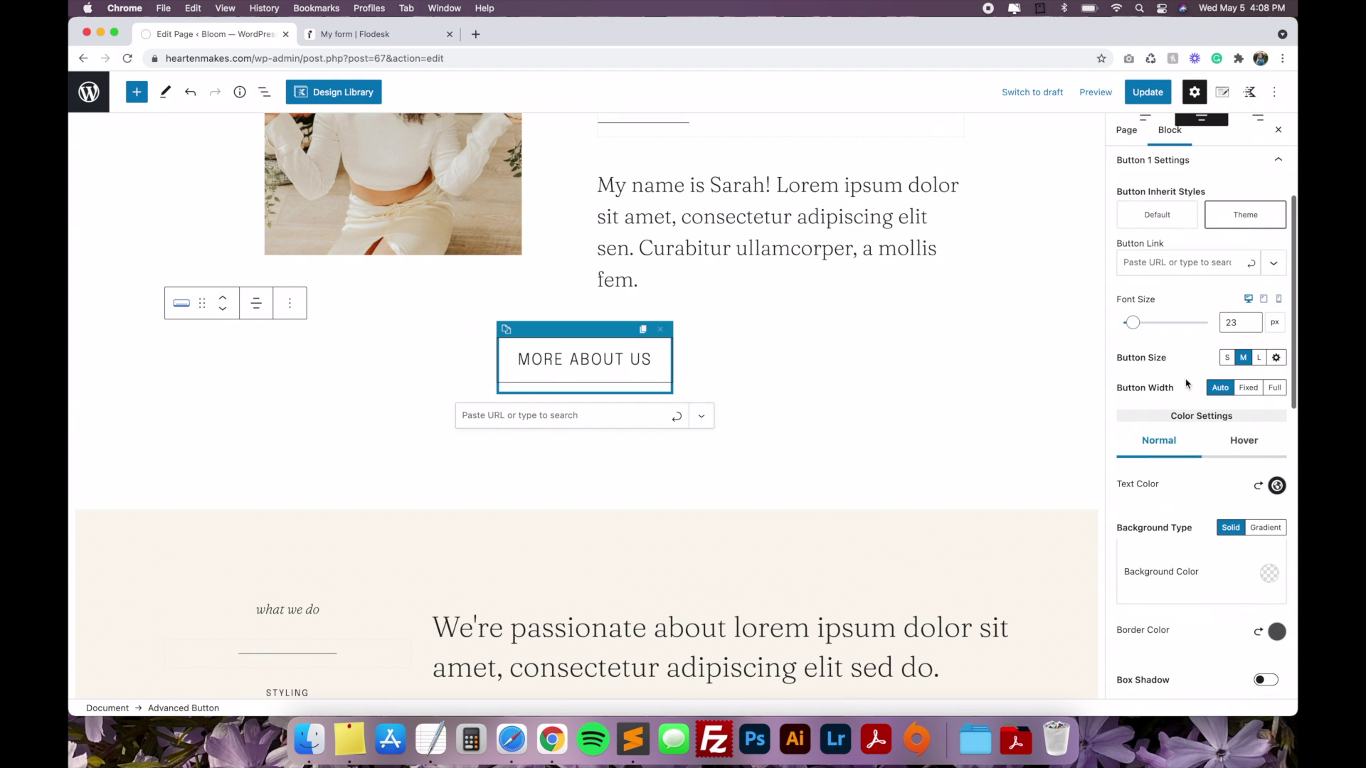
{"action": "left_click", "coordinate": [1277, 355]}
{"action": "left_click", "coordinate": [1246, 434]}
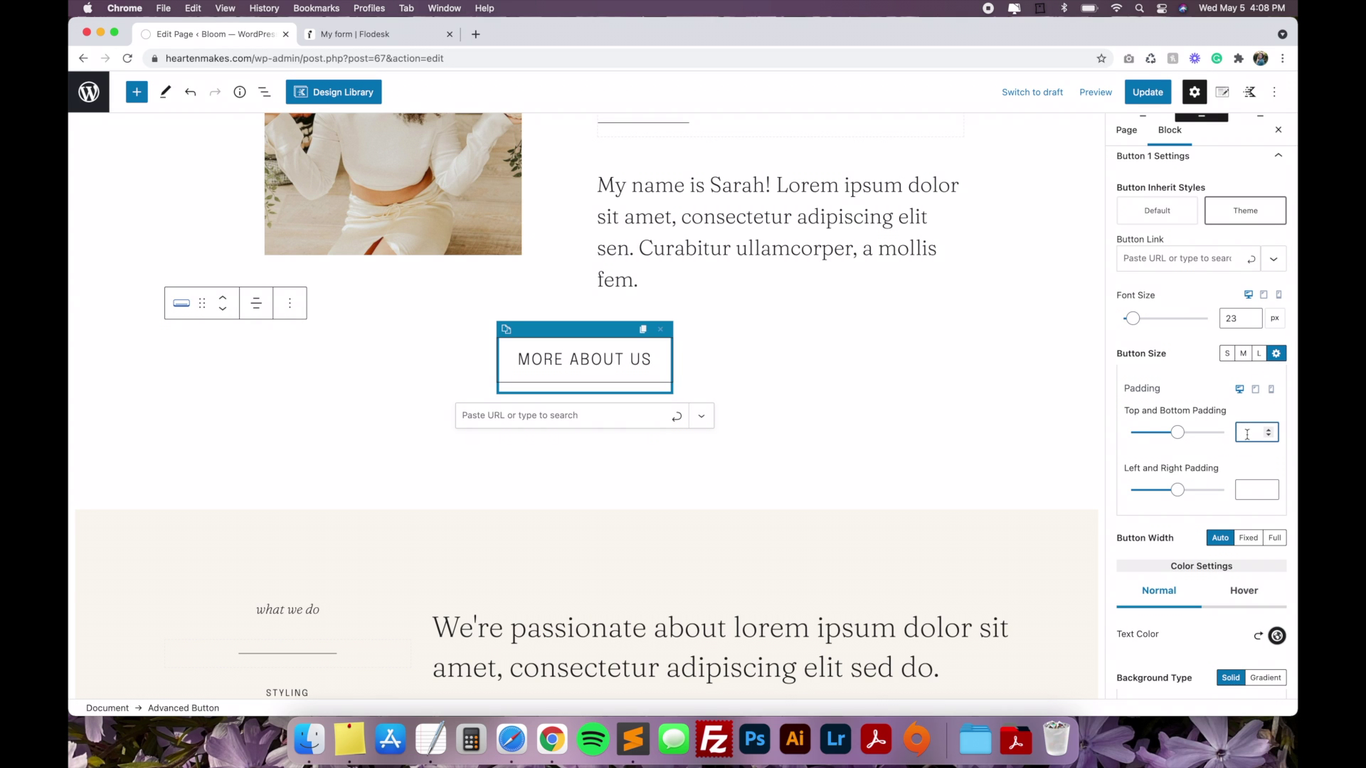
{"action": "type", "text": "30"}
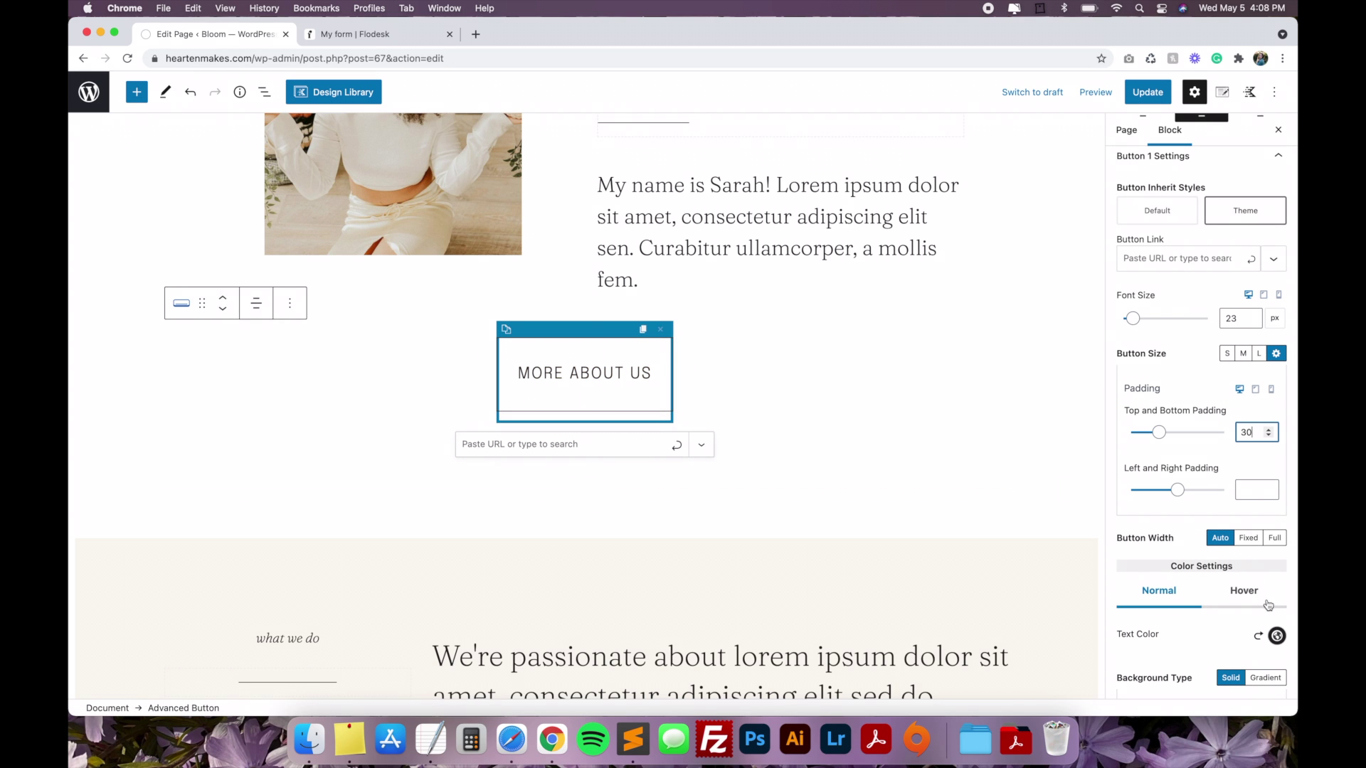
{"action": "left_click", "coordinate": [1146, 531]}
- Review the "More About Us" button's hover colors and add a right-pointing arrow icon to the button
{"action": "scroll", "coordinate": [1146, 527], "scroll_direction": "down", "scroll_amount": 5}
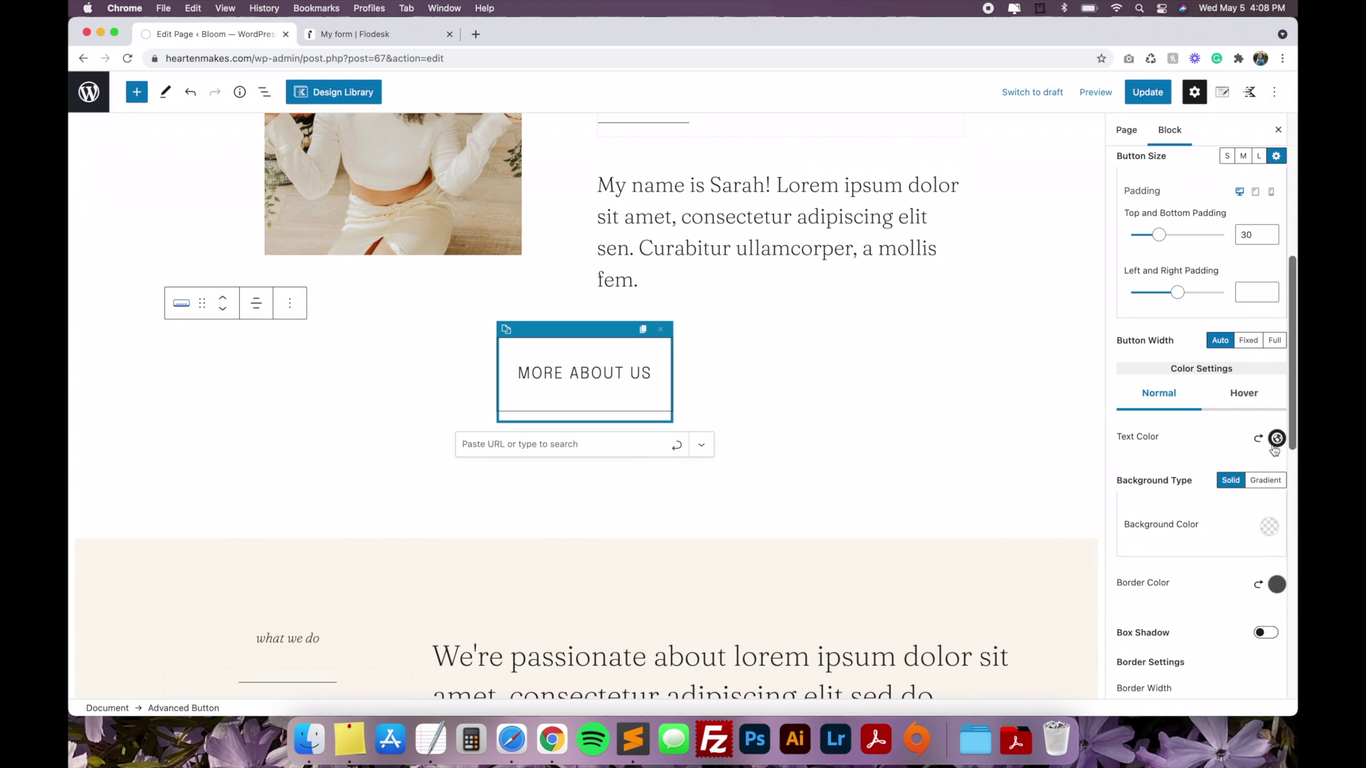
{"action": "left_click", "coordinate": [1242, 392]}
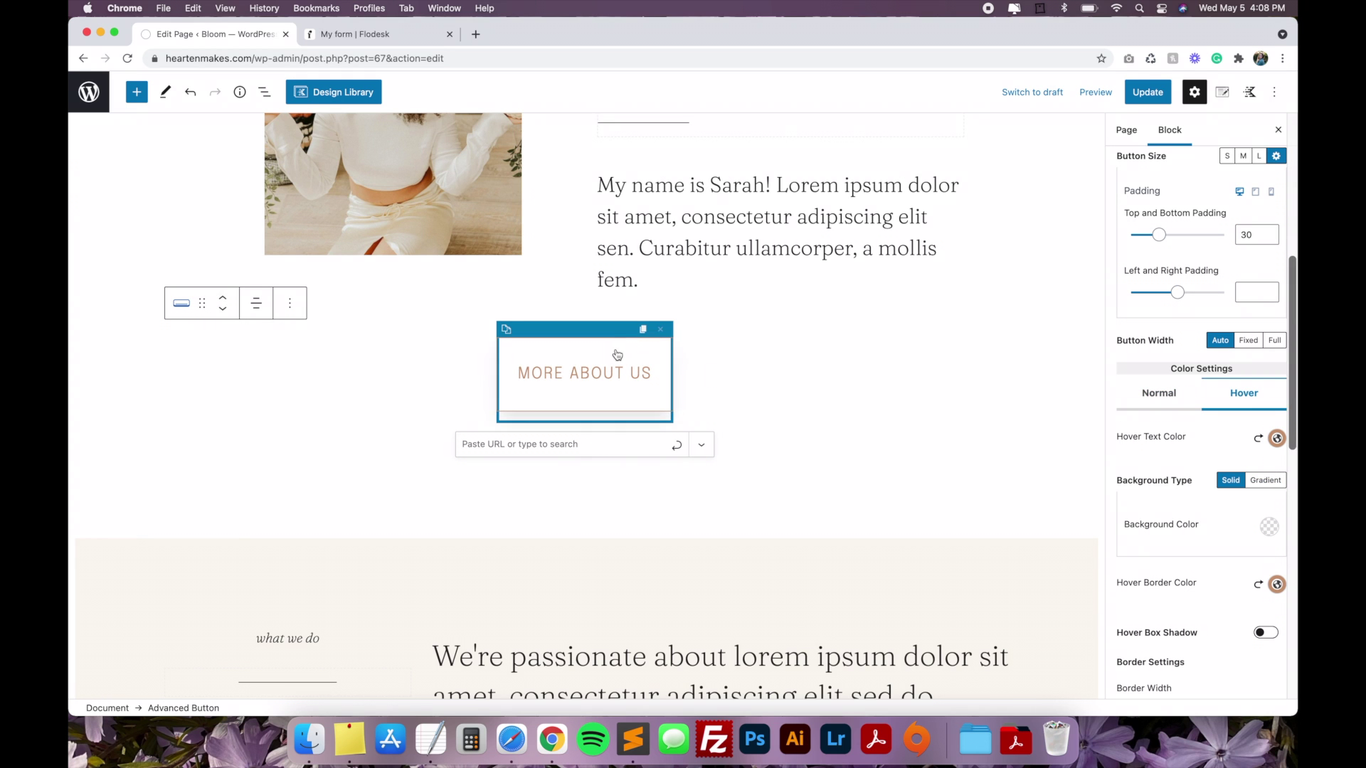
{"action": "scroll", "coordinate": [1236, 513], "scroll_direction": "down", "scroll_amount": 10}
{"action": "scroll", "coordinate": [1236, 513], "scroll_direction": "down", "scroll_amount": 8}
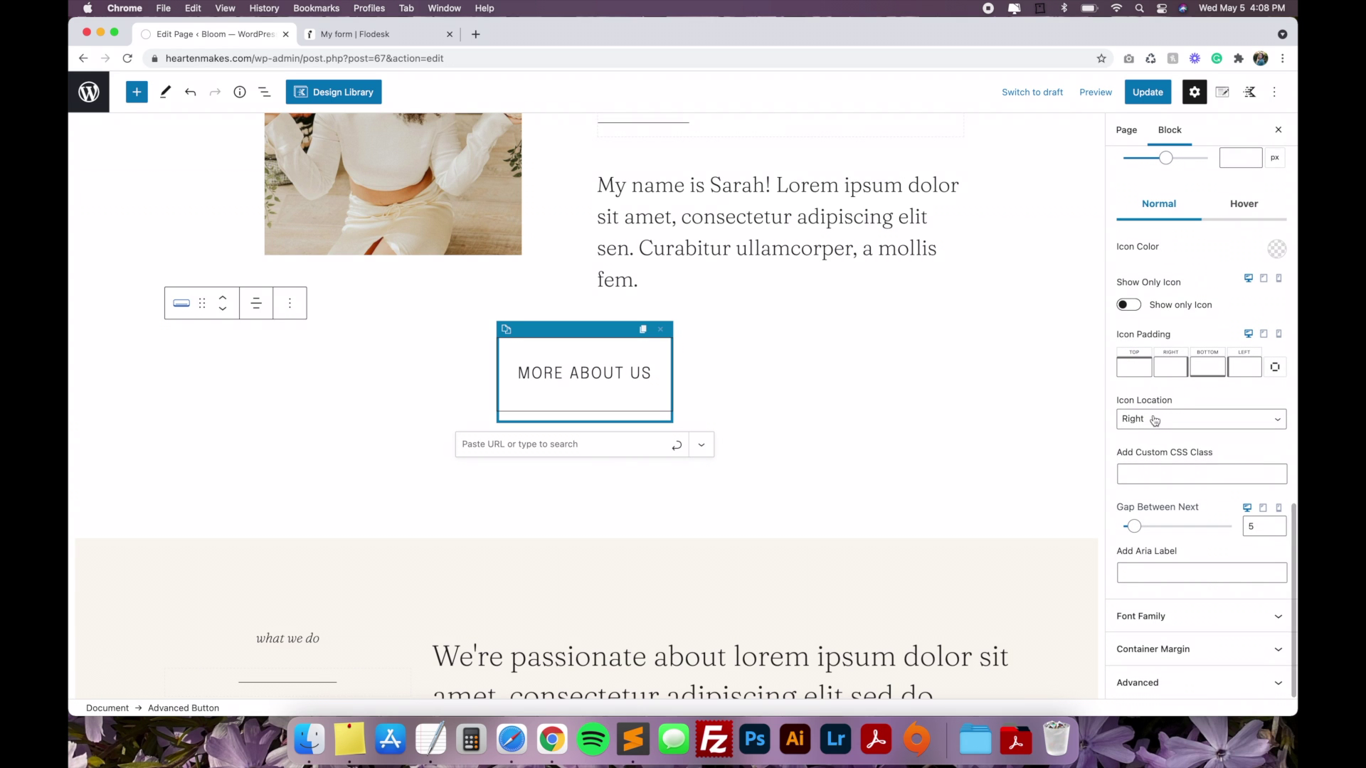
{"action": "scroll", "coordinate": [1166, 299], "scroll_direction": "up", "scroll_amount": 4}
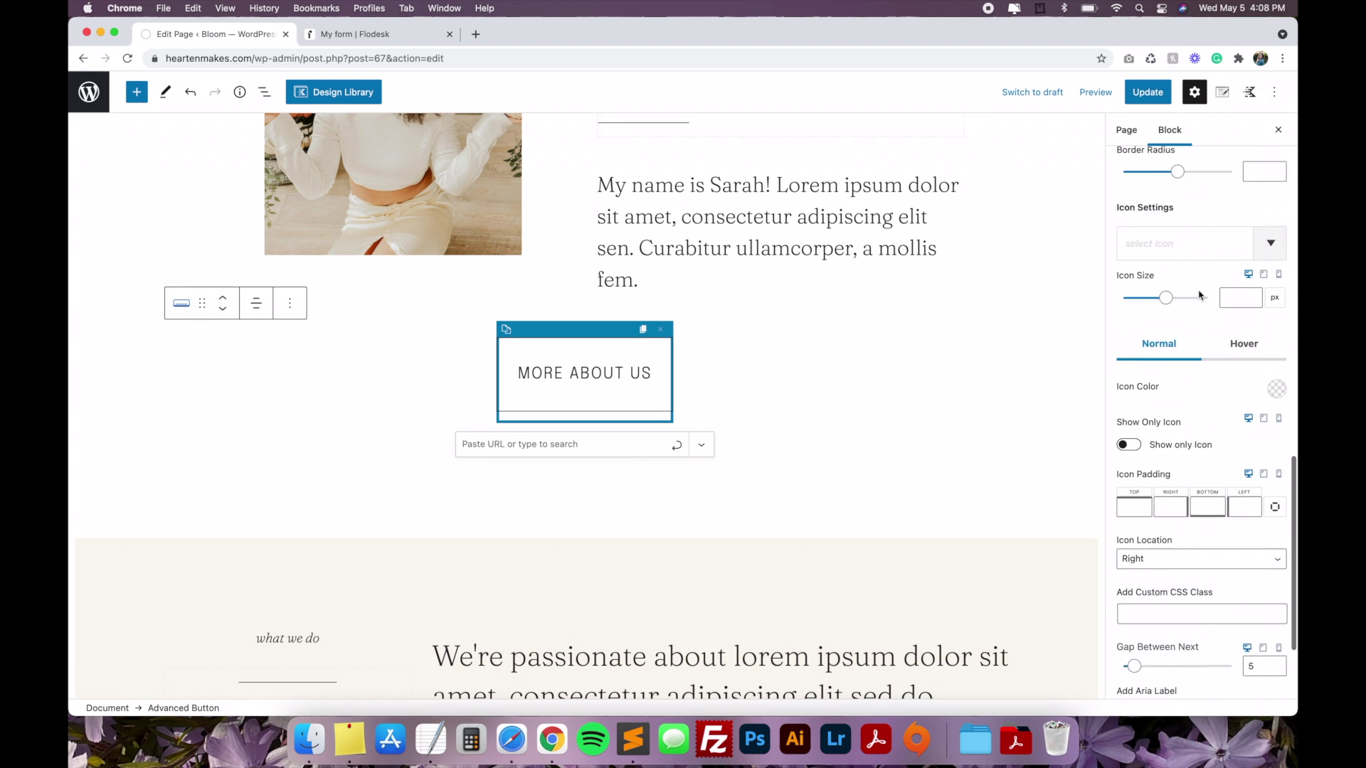
{"action": "left_click", "coordinate": [1151, 280]}
{"action": "left_click", "coordinate": [1122, 443]}
{"action": "left_click", "coordinate": [1204, 538]}
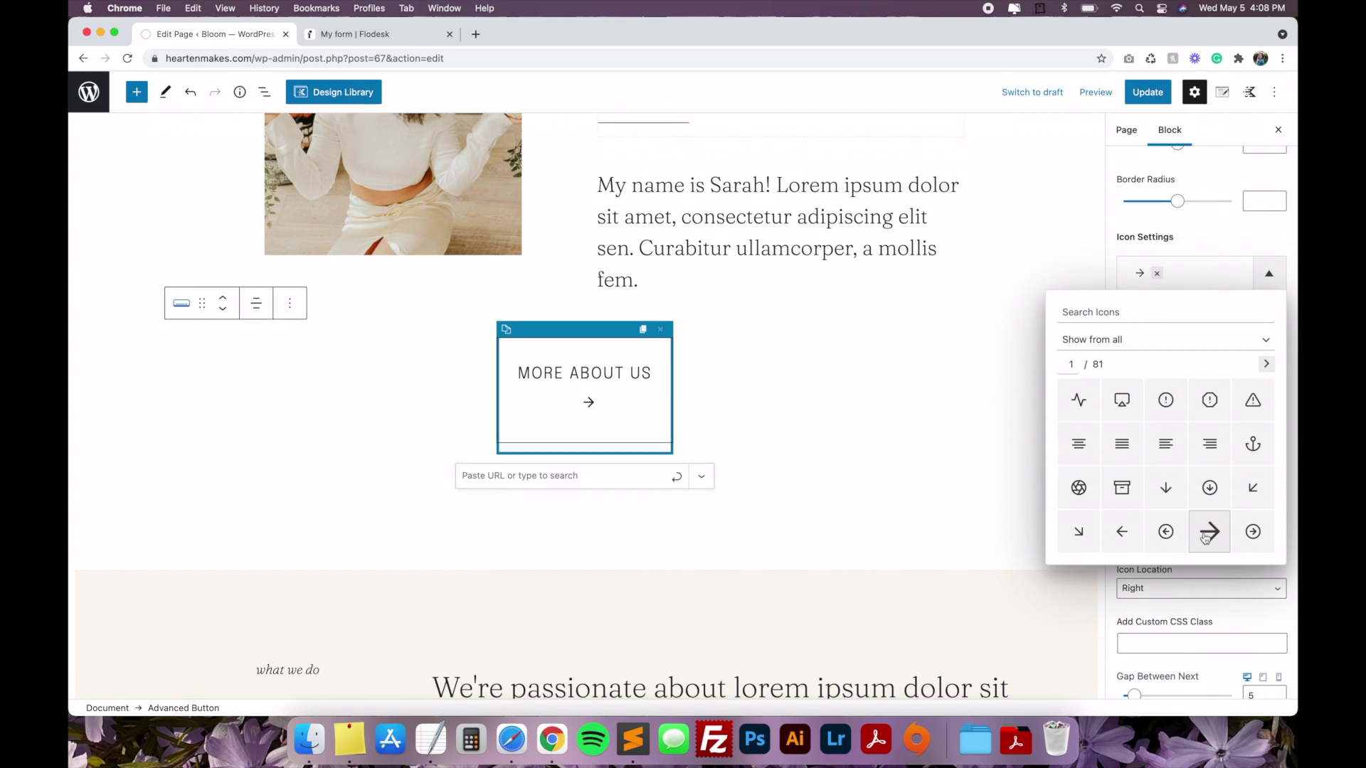
{"action": "left_click", "coordinate": [1191, 235]}
- Preview the page in a new tab, examine the restyled "More About Us" button and return to the editor
{"action": "left_click", "coordinate": [1094, 91]}
{"action": "left_click", "coordinate": [1050, 221]}
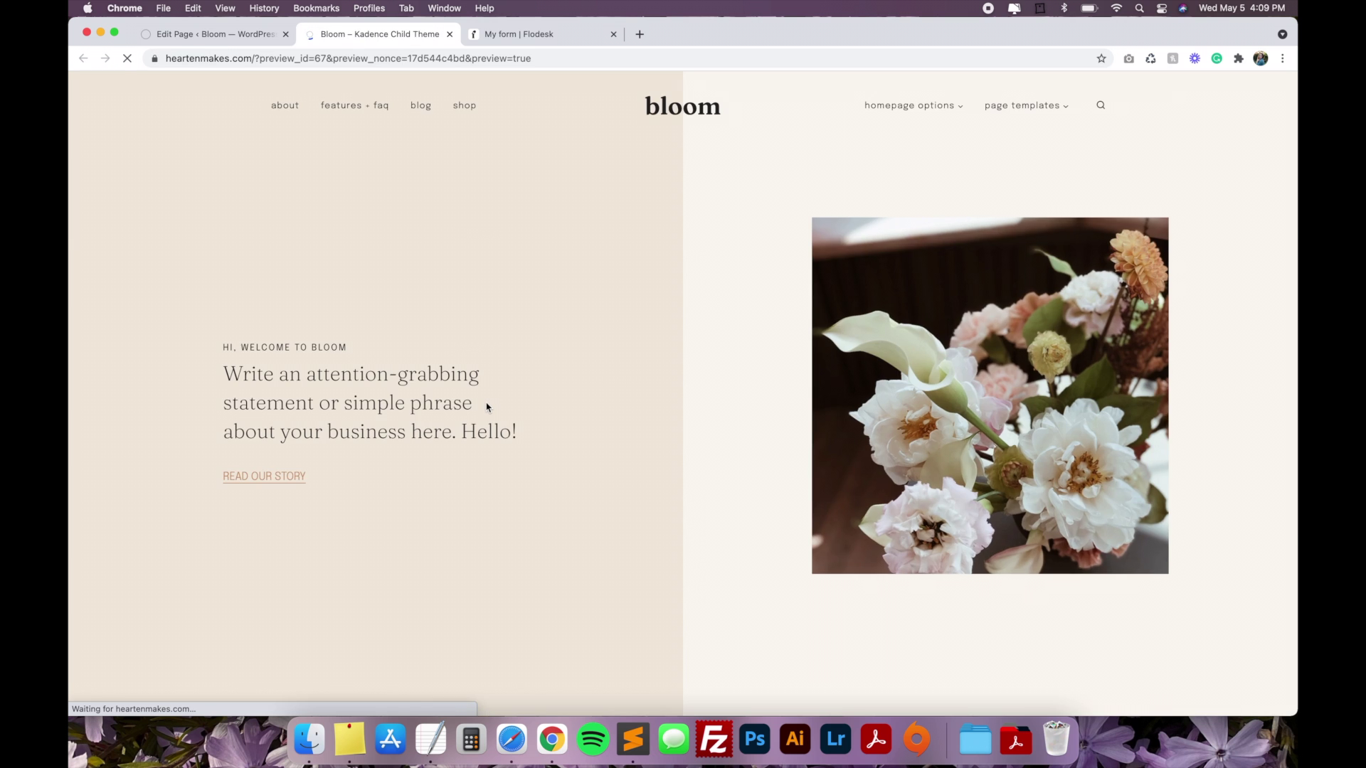
{"action": "scroll", "coordinate": [487, 407], "scroll_direction": "down", "scroll_amount": 10}
{"action": "scroll", "coordinate": [487, 407], "scroll_direction": "down", "scroll_amount": 10}
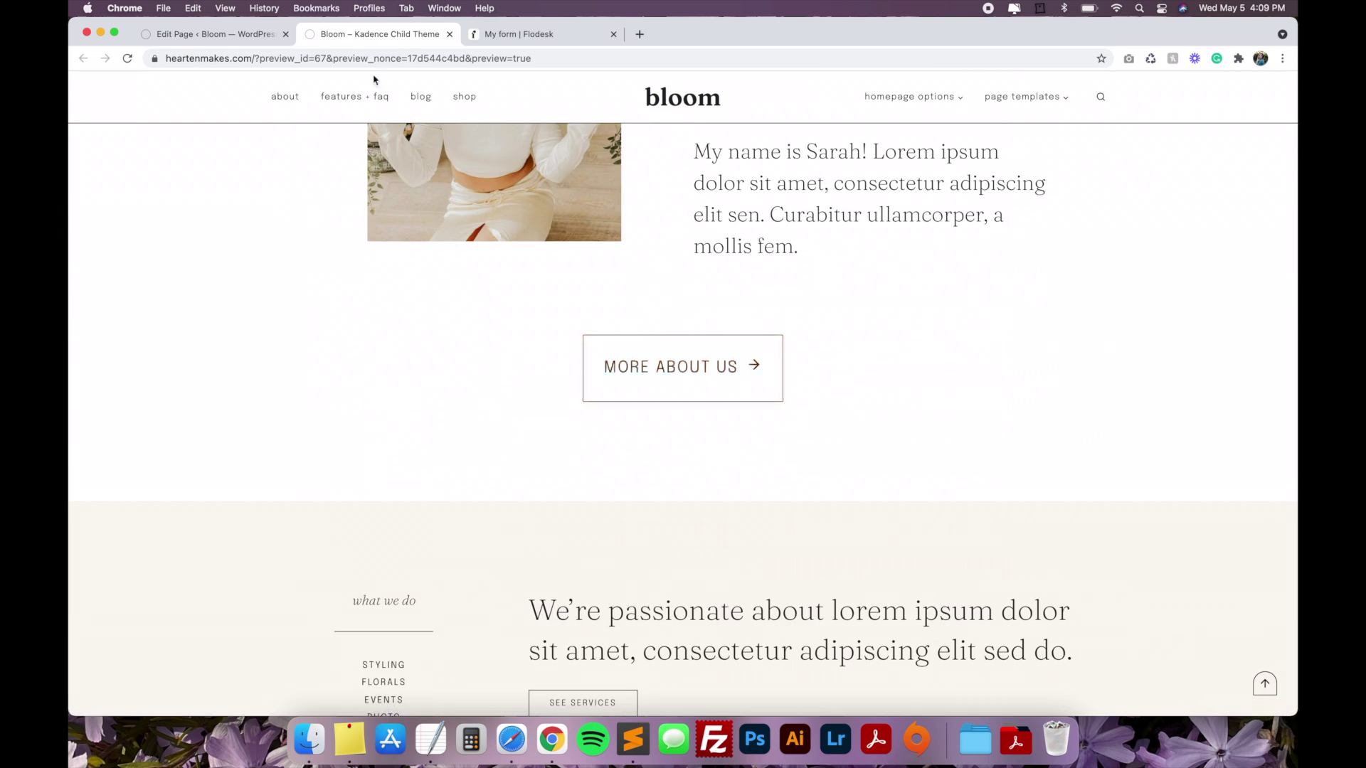
{"action": "left_click", "coordinate": [227, 34]}
- Try a 35.1% / 64.9% column split on the "what we do" row, and move it back to 30% / 70%
{"action": "scroll", "coordinate": [648, 380], "scroll_direction": "down", "scroll_amount": 6}
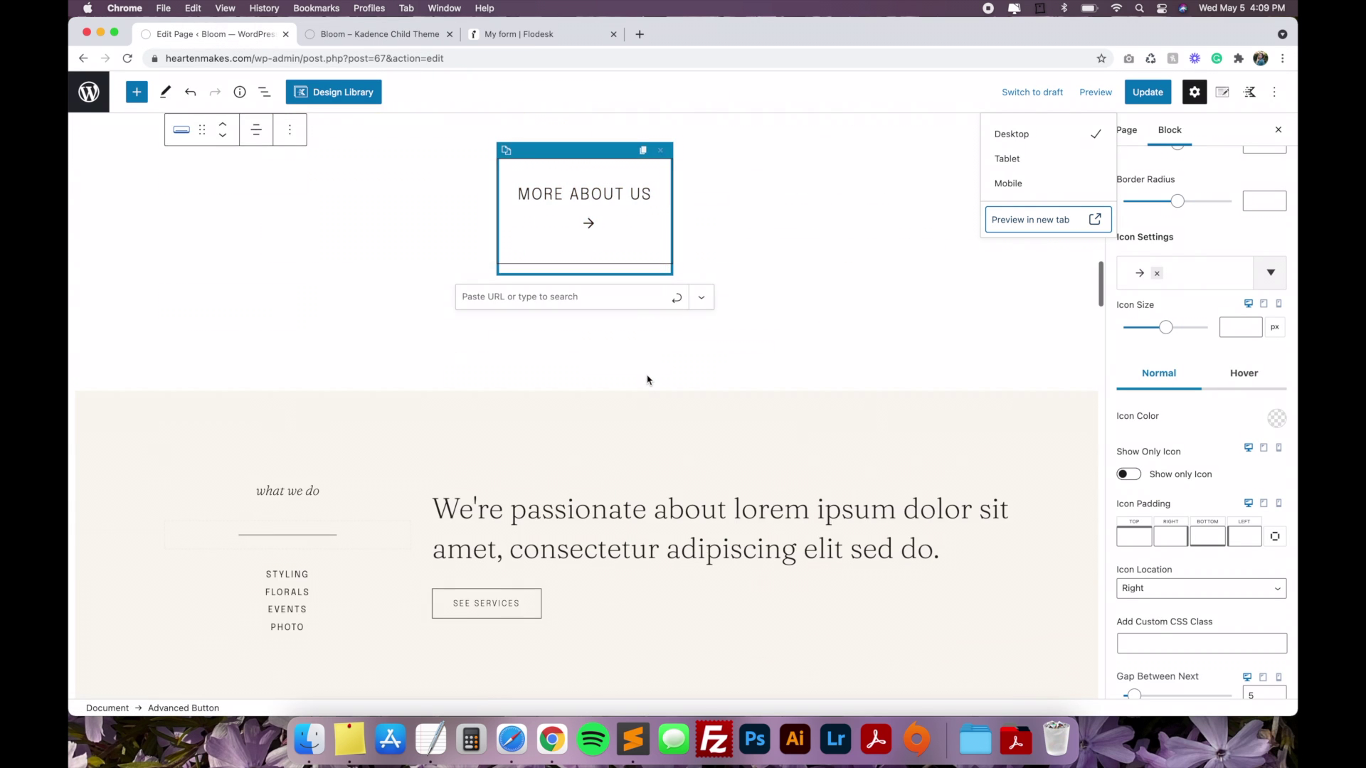
{"action": "left_click", "coordinate": [396, 237]}
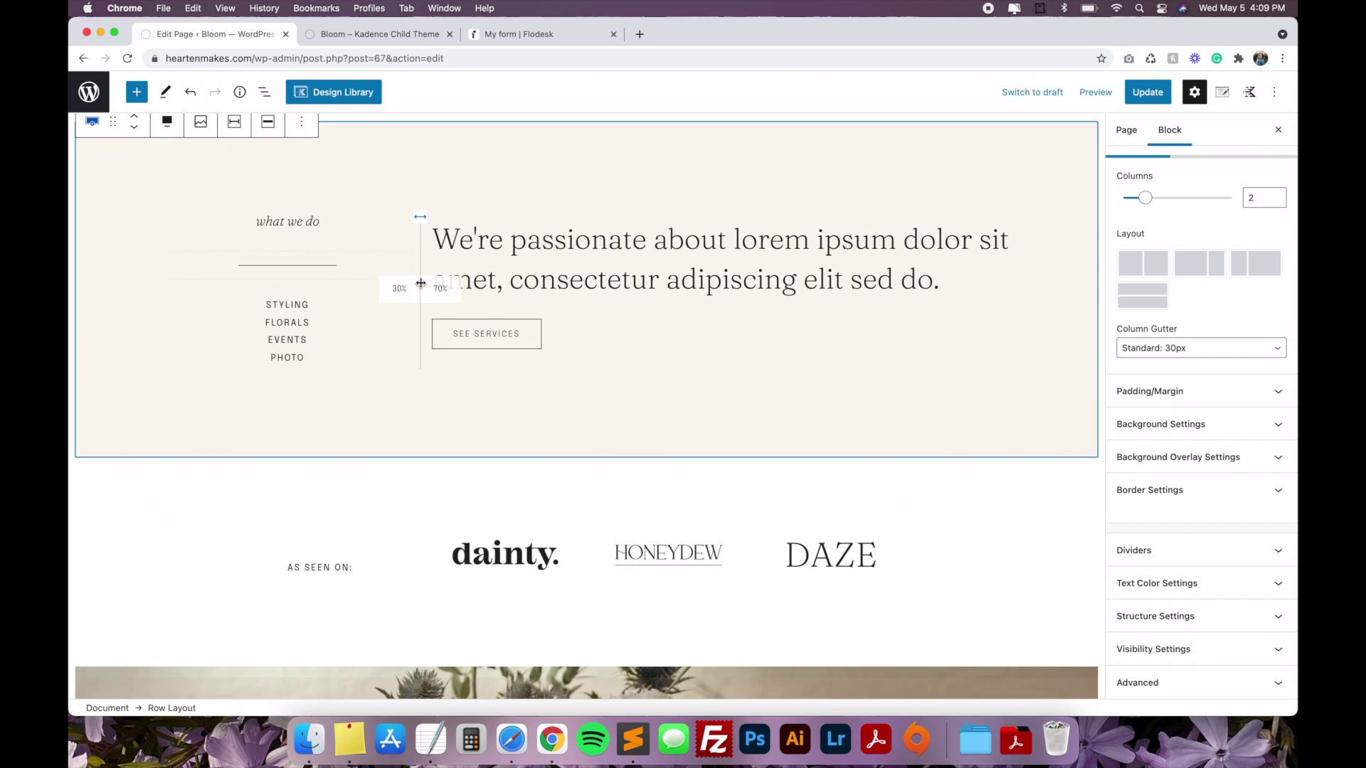
{"action": "left_click_drag", "start_coordinate": [420, 280], "coordinate": [464, 281]}
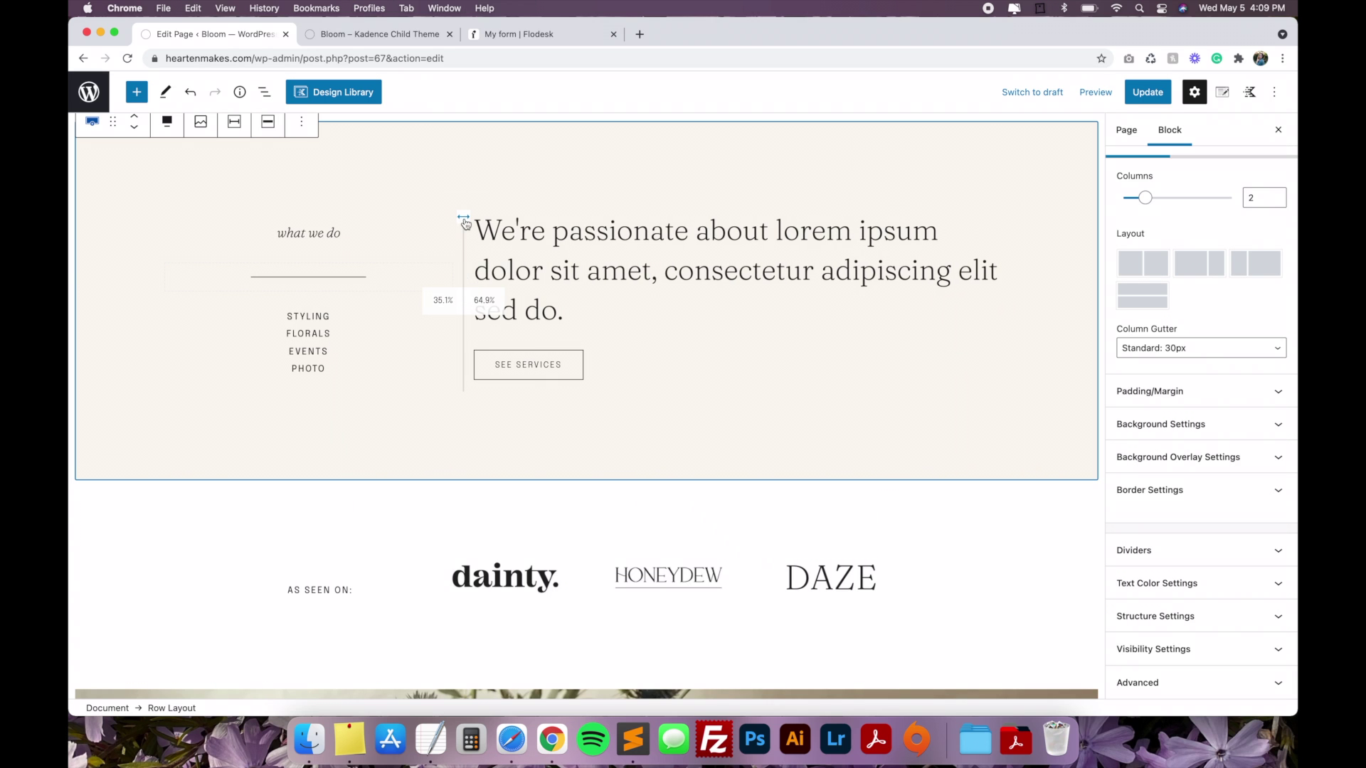
{"action": "left_click_drag", "start_coordinate": [464, 242], "coordinate": [420, 251]}
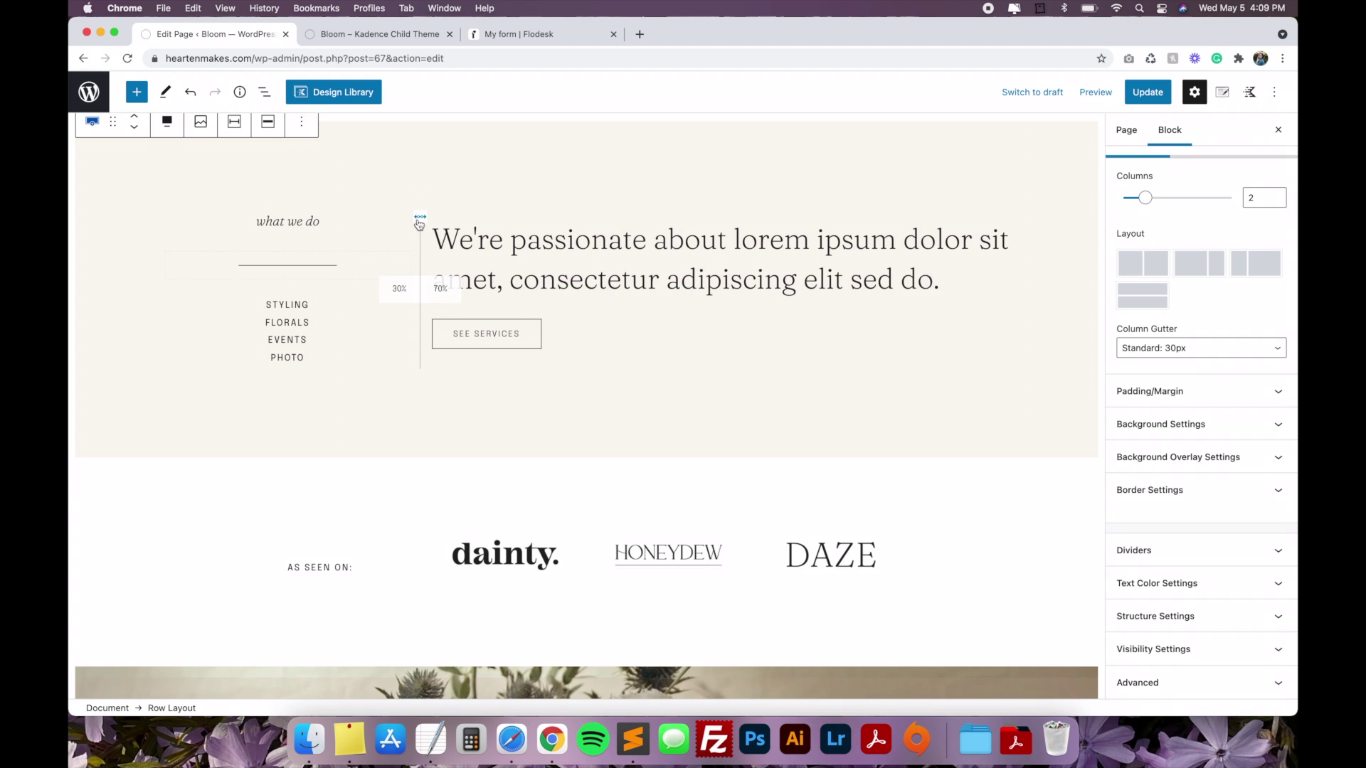
- Try the equal and left-heavy column layouts on the "what we do" row, and apply the right-heavy layout
{"action": "left_click", "coordinate": [1140, 266]}
{"action": "left_click", "coordinate": [1194, 264]}
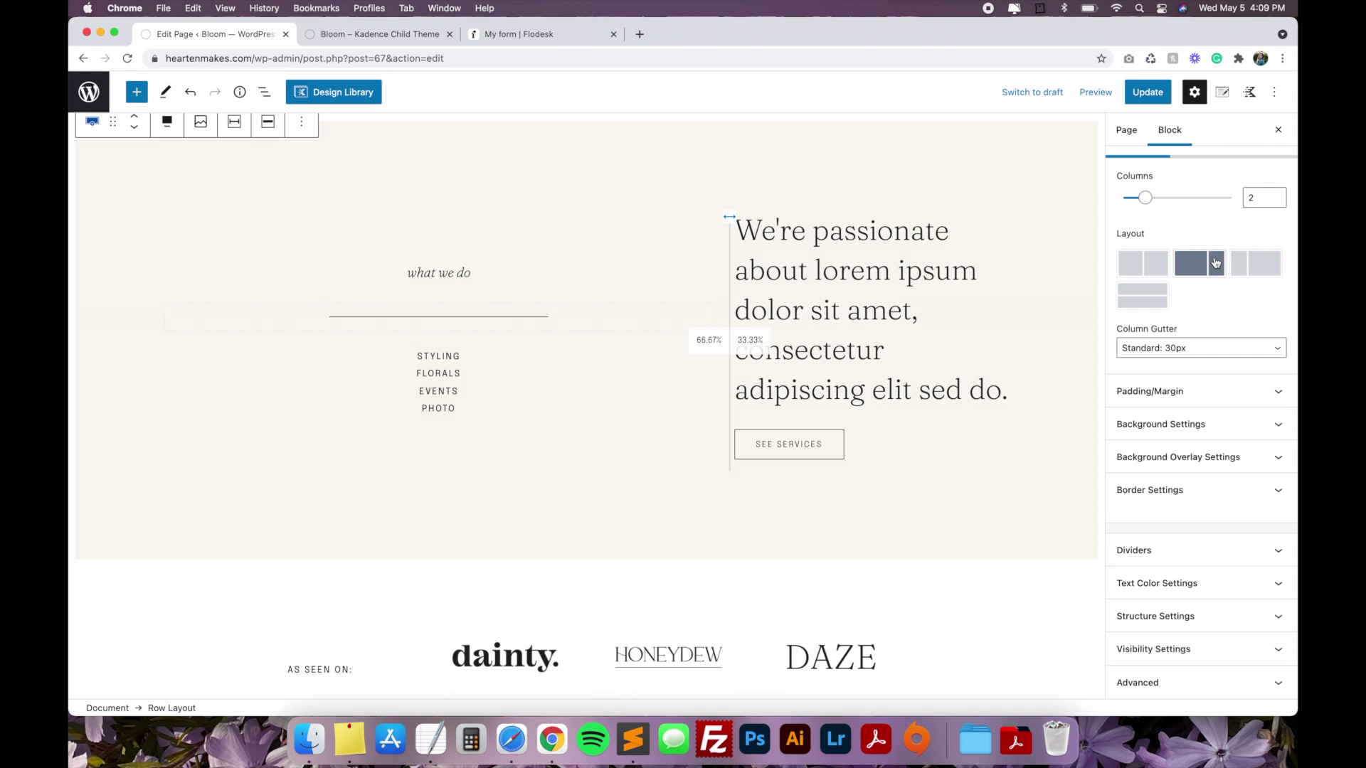
{"action": "left_click", "coordinate": [1142, 269]}
{"action": "left_click", "coordinate": [1256, 263]}
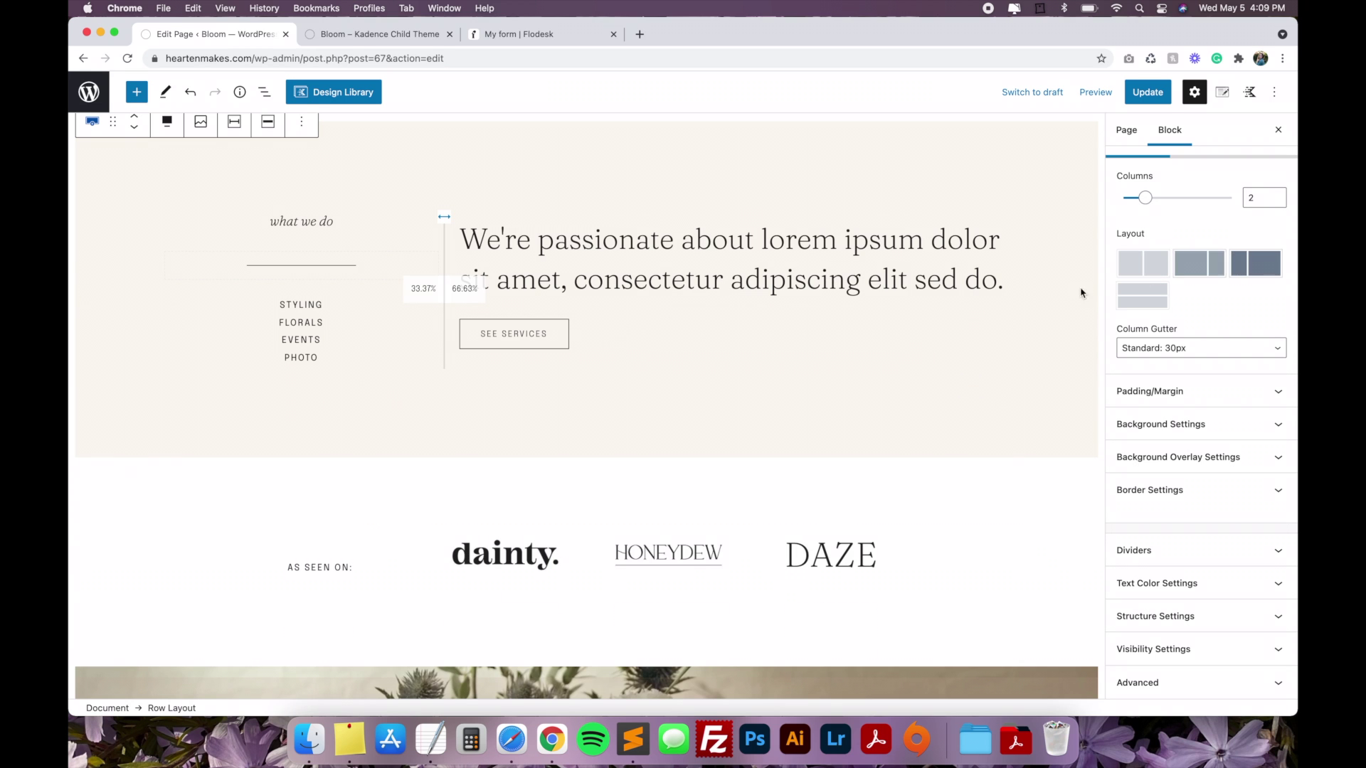
- Inspect the image settings of the dainty and Honeydew logos in the "As seen on" row
{"action": "scroll", "coordinate": [703, 395], "scroll_direction": "down", "scroll_amount": 3}
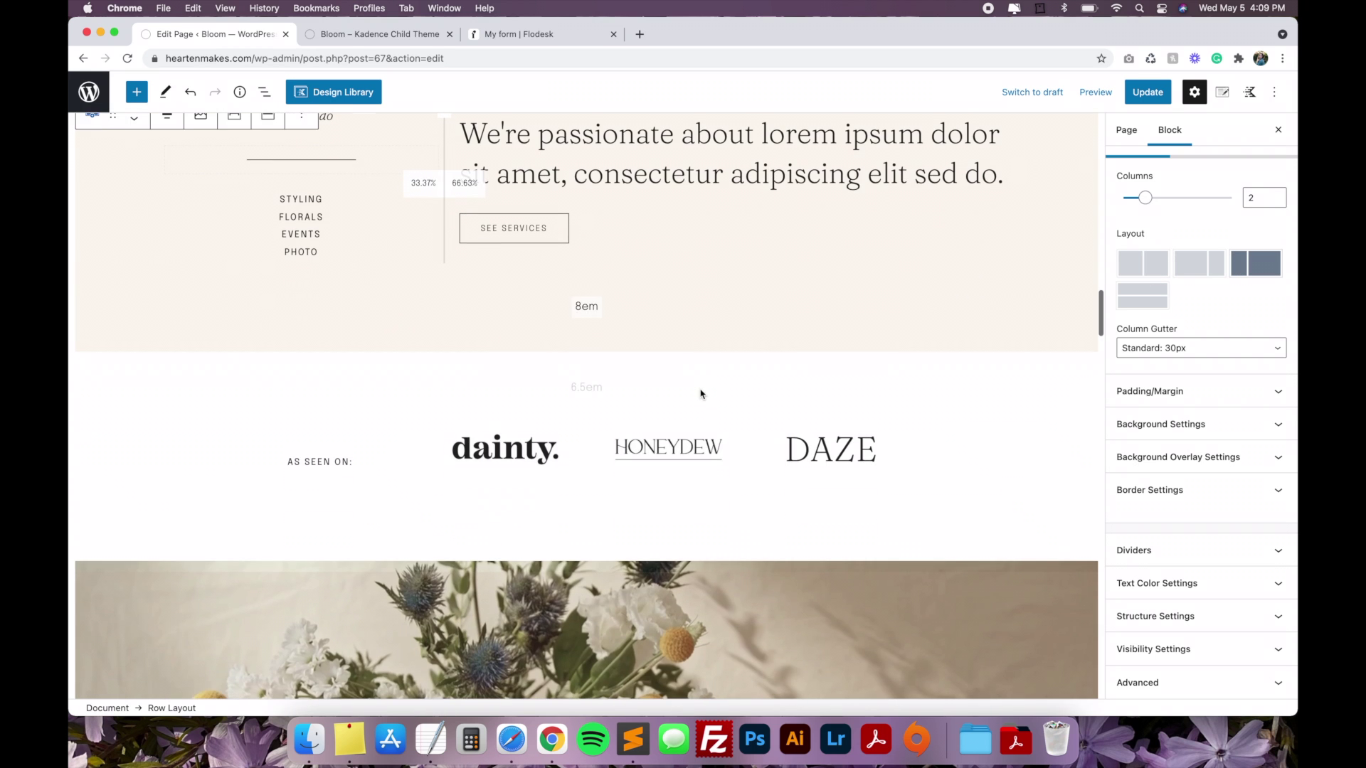
{"action": "left_click", "coordinate": [508, 449]}
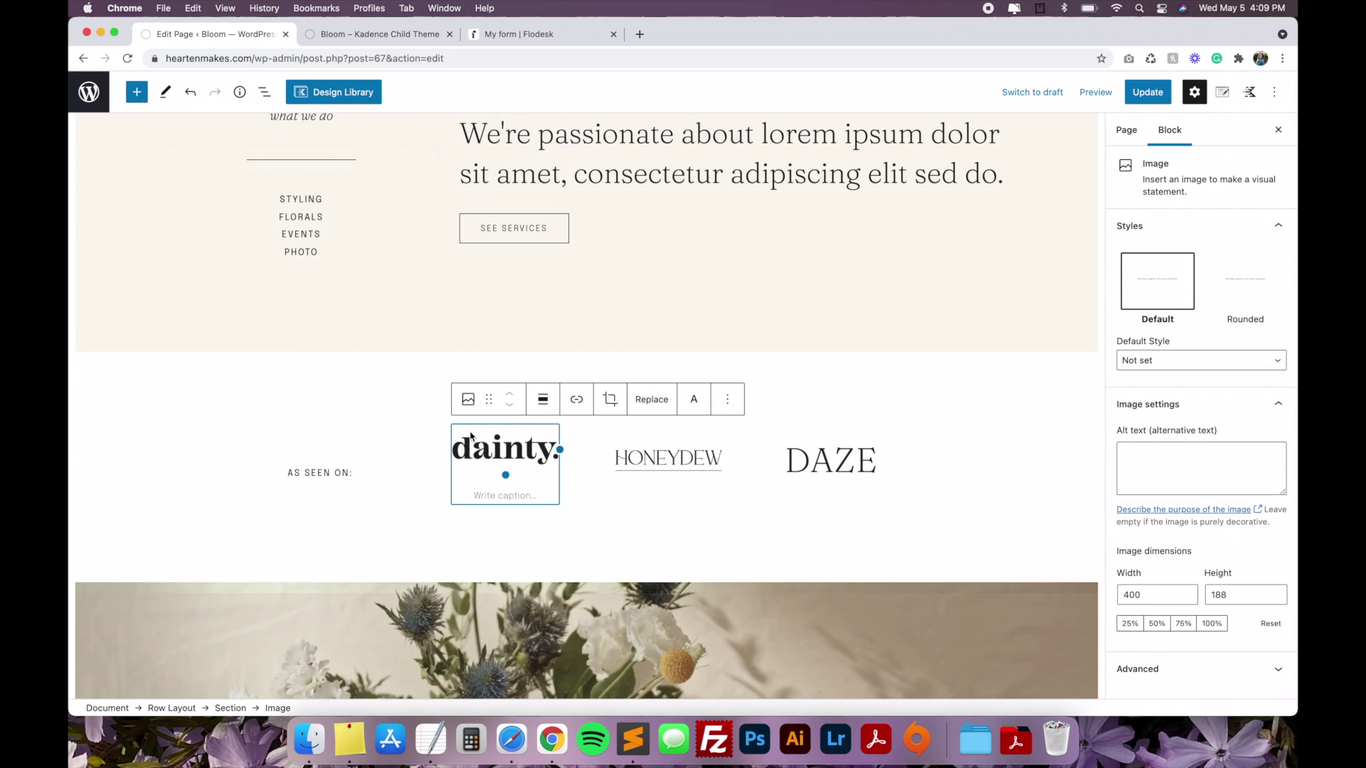
{"action": "left_click", "coordinate": [683, 472]}
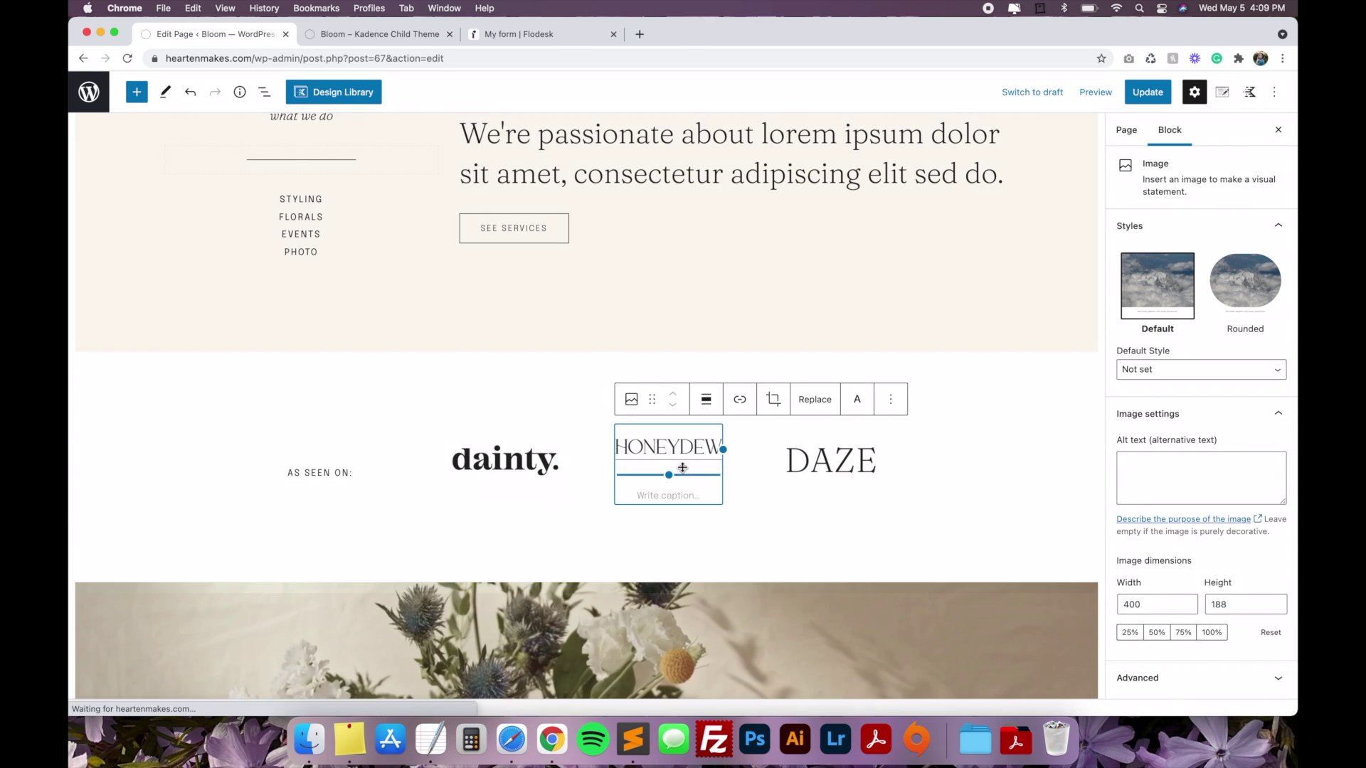
{"action": "left_click", "coordinate": [975, 500]}
- Open the background settings of the full-width flower video row below the logos and examine its video options
{"action": "scroll", "coordinate": [976, 503], "scroll_direction": "down", "scroll_amount": 6}
{"action": "scroll", "coordinate": [976, 503], "scroll_direction": "down", "scroll_amount": 4}
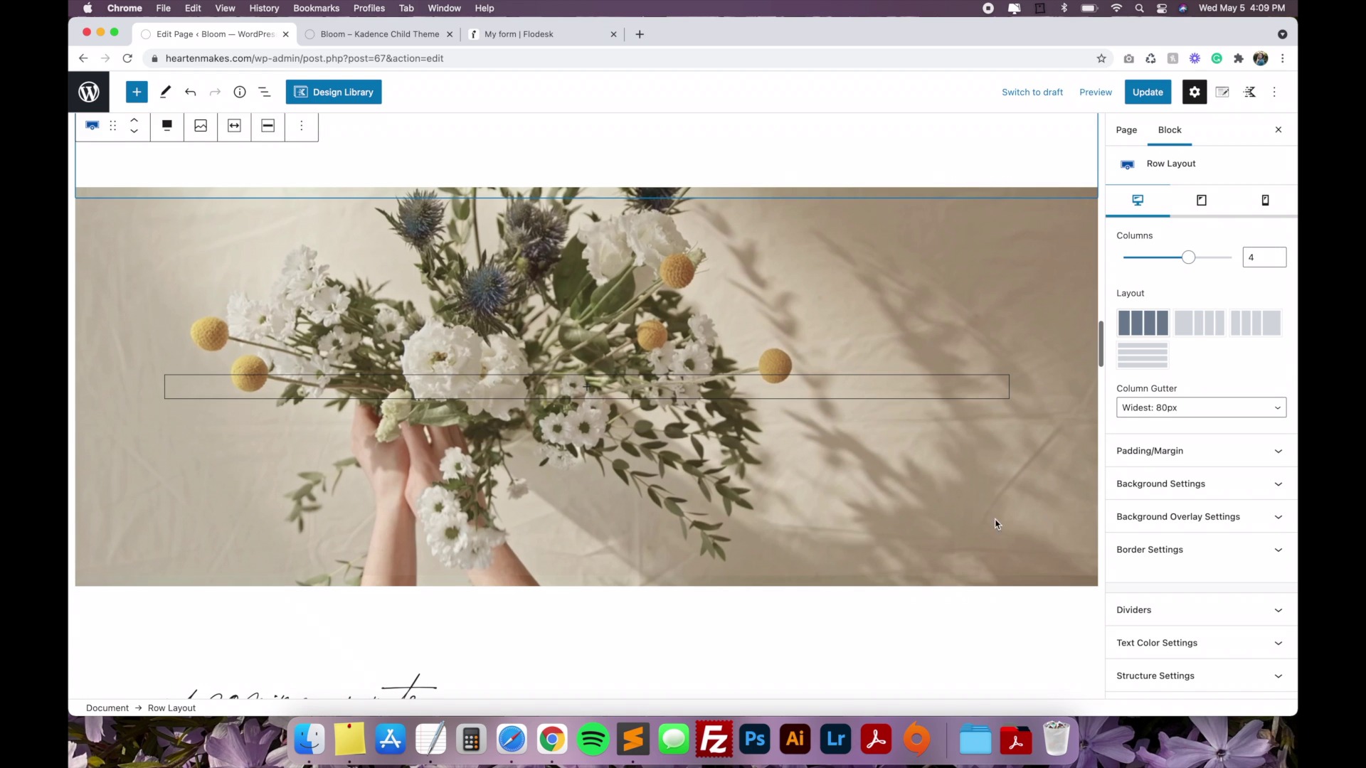
{"action": "left_click", "coordinate": [1060, 556]}
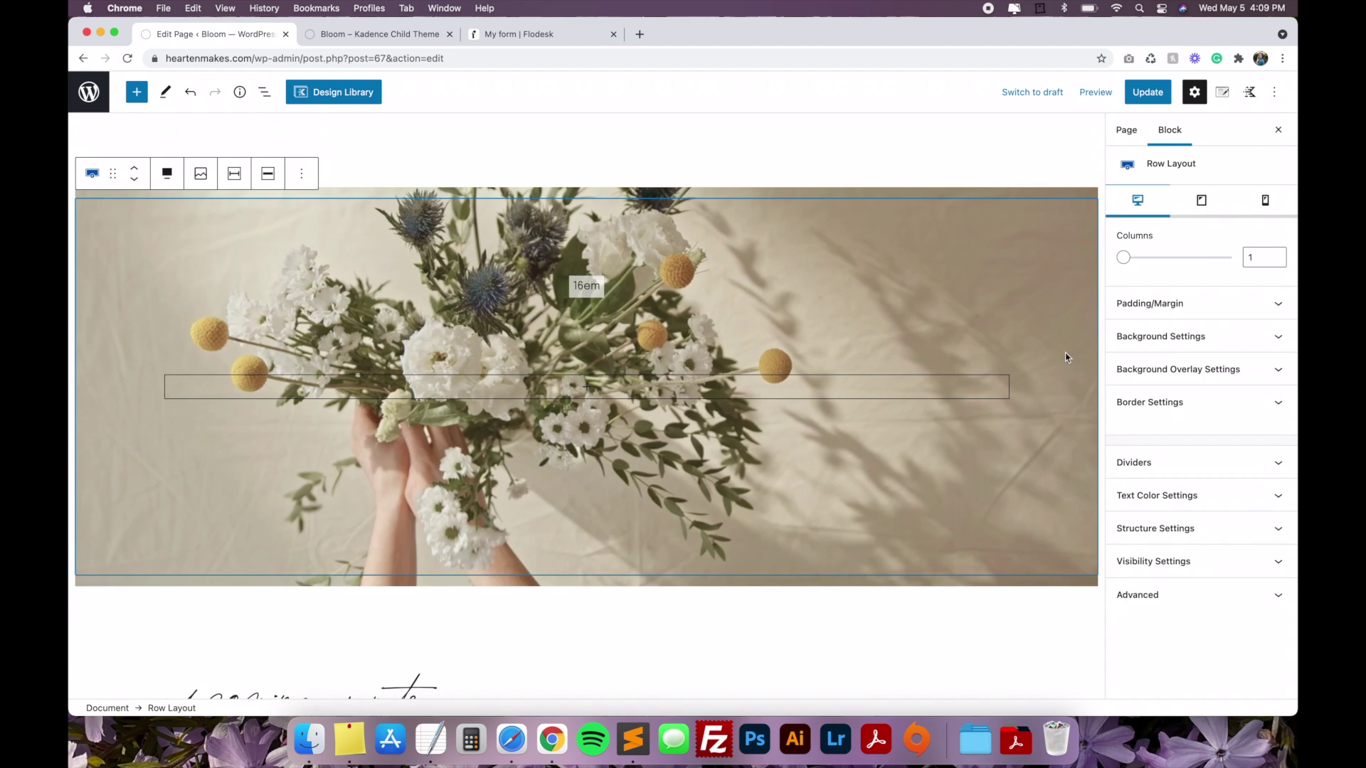
{"action": "left_click", "coordinate": [1176, 342]}
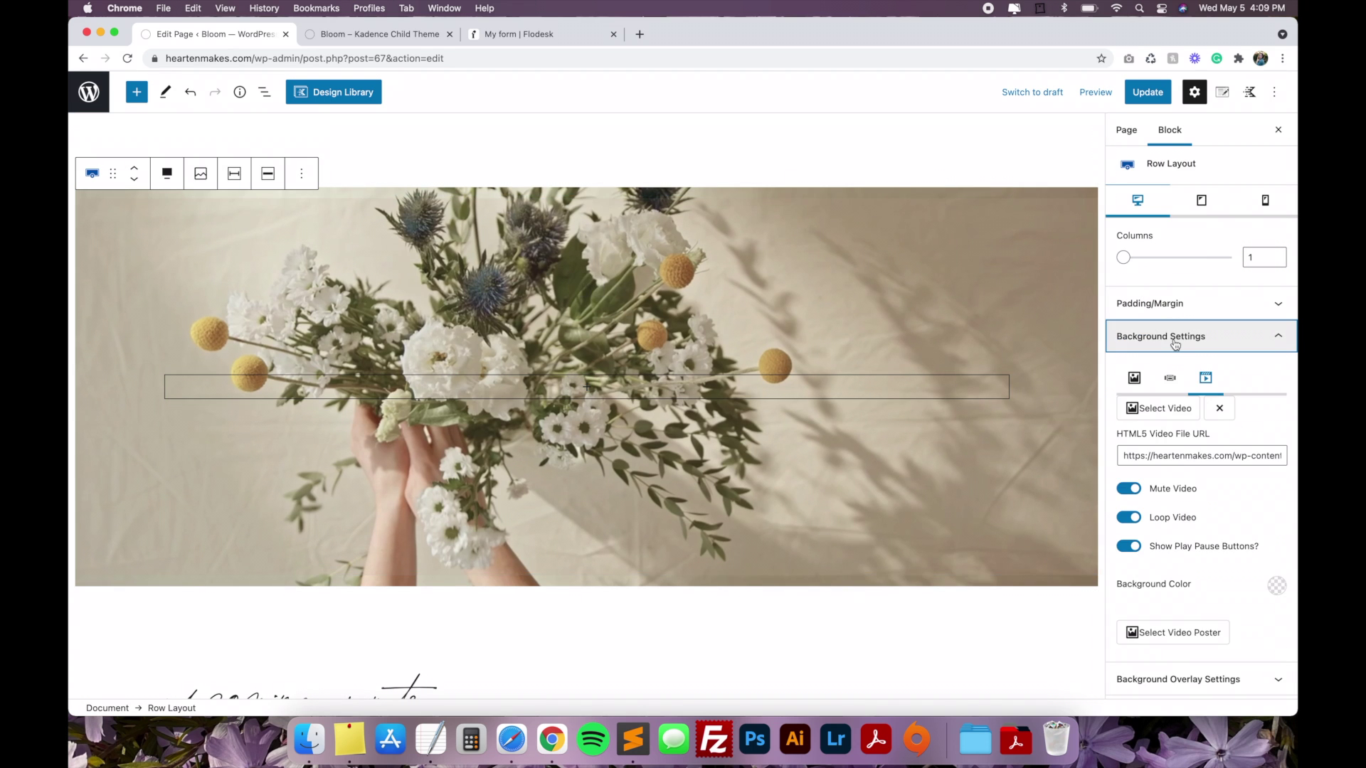
{"action": "left_click", "coordinate": [964, 302]}
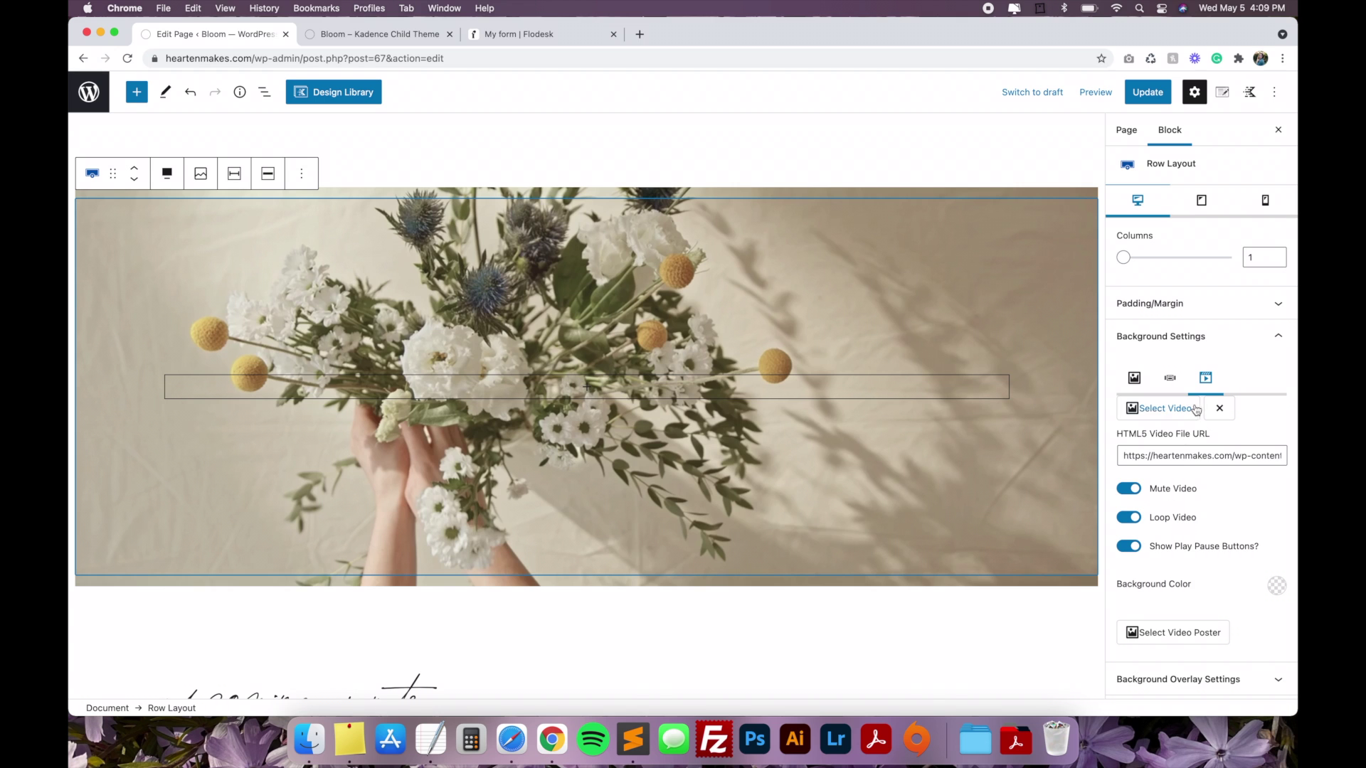
- Try a slider background on the flower video row, and use the dark leaves image bloom-image-eighteen as its background instead
{"action": "left_click", "coordinate": [1169, 380]}
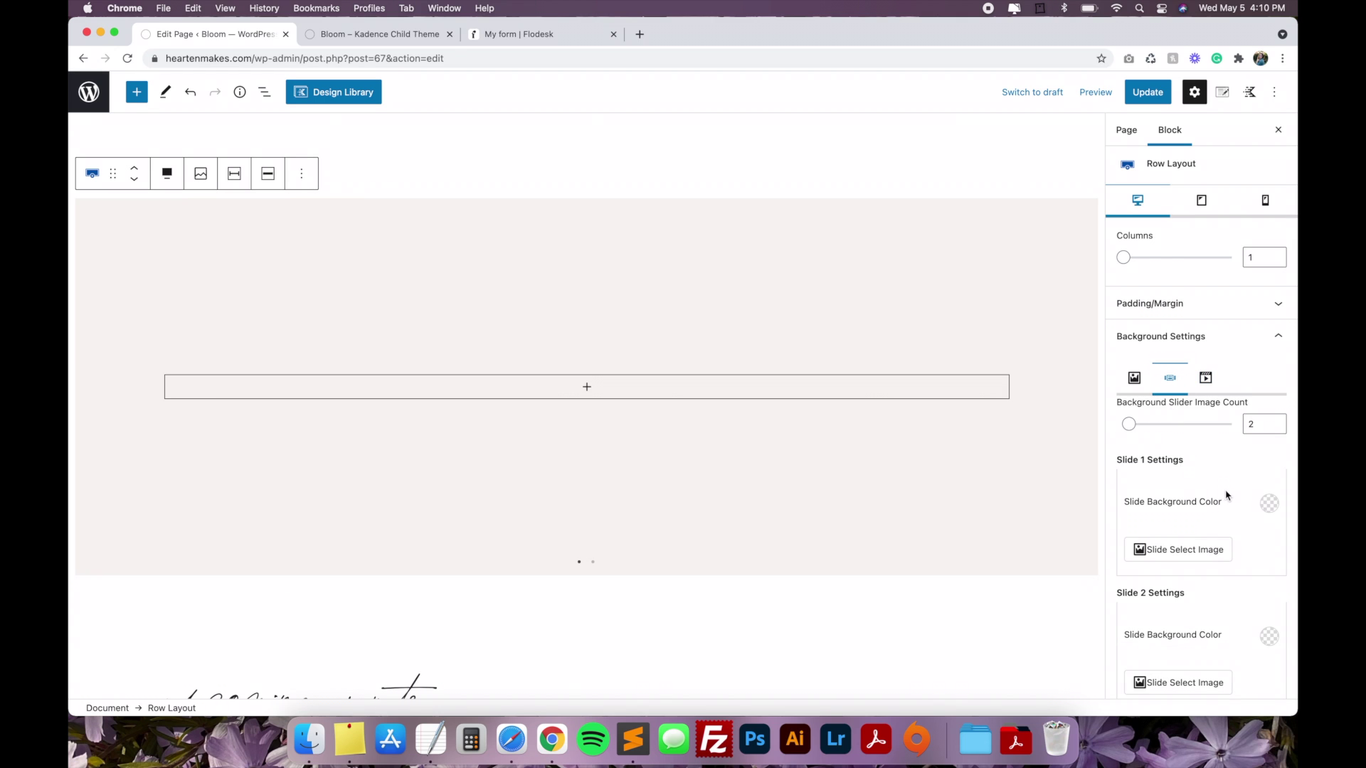
{"action": "scroll", "coordinate": [1227, 496], "scroll_direction": "down", "scroll_amount": 2}
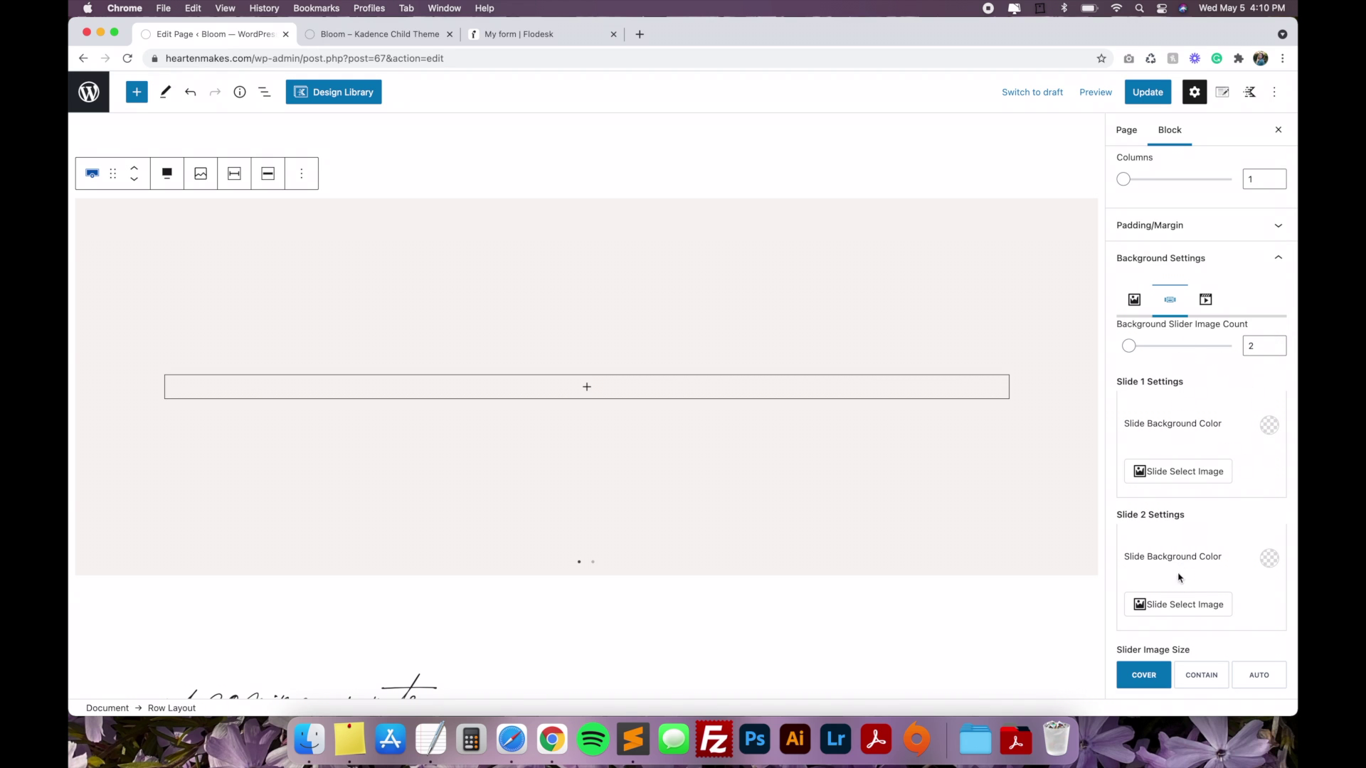
{"action": "left_click", "coordinate": [1134, 299]}
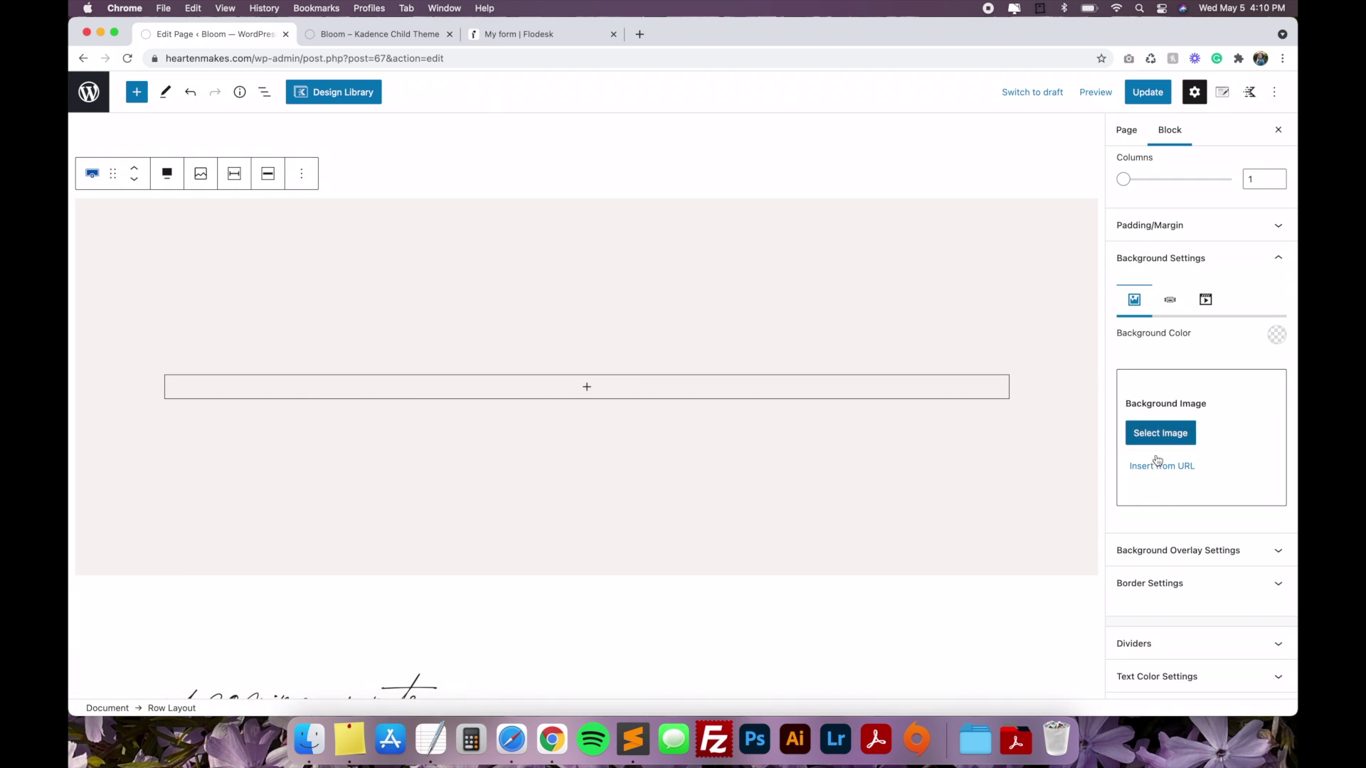
{"action": "left_click", "coordinate": [1162, 433]}
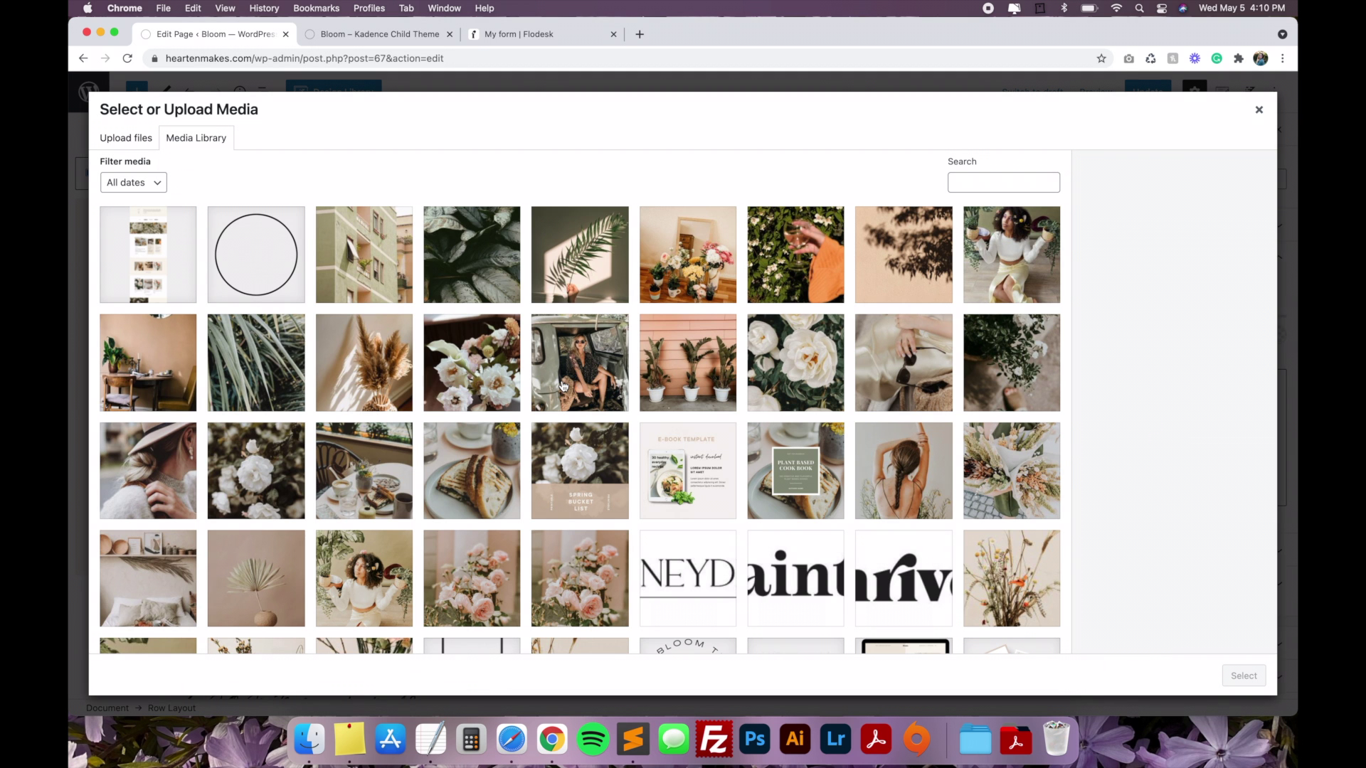
{"action": "left_click", "coordinate": [474, 270]}
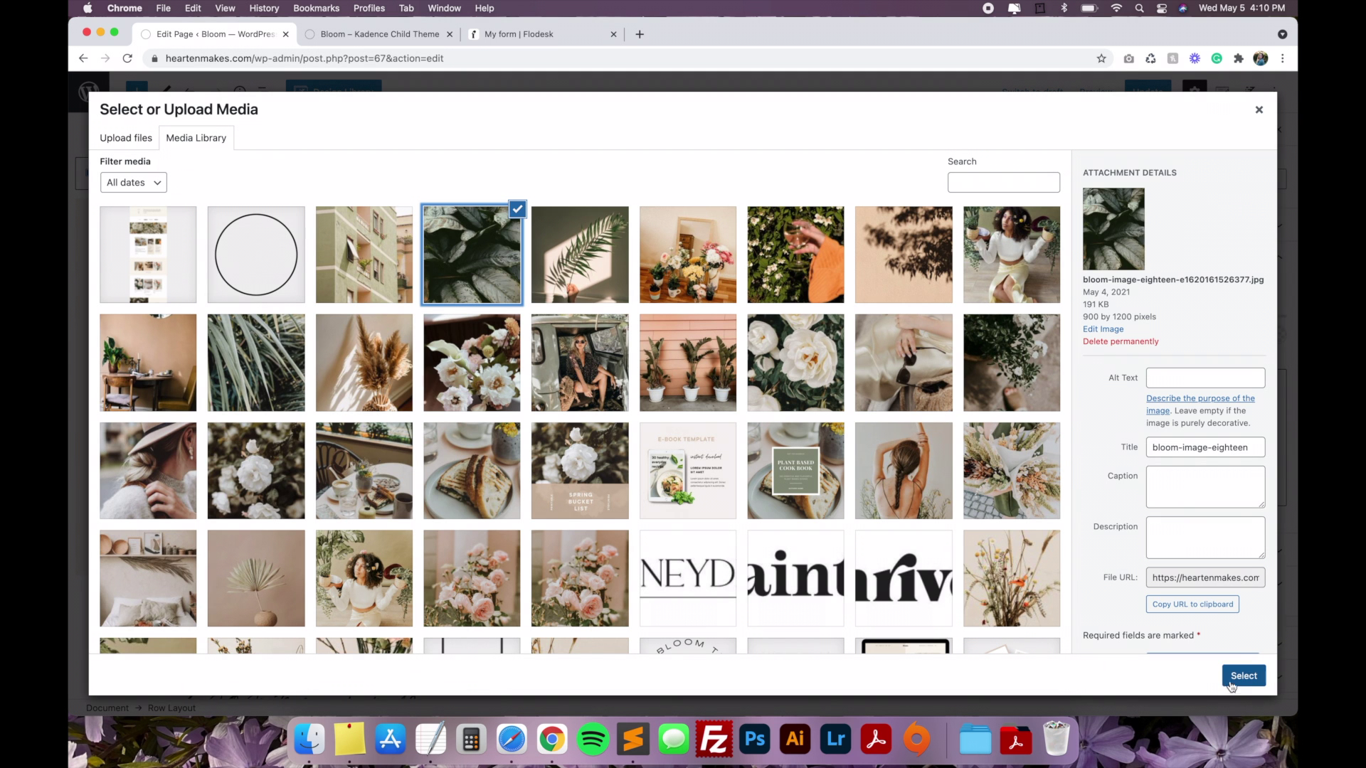
{"action": "left_click", "coordinate": [1240, 679]}
- Set the background image attachment of the dark leaves row to Parallax
{"action": "scroll", "coordinate": [791, 446], "scroll_direction": "down", "scroll_amount": 3}
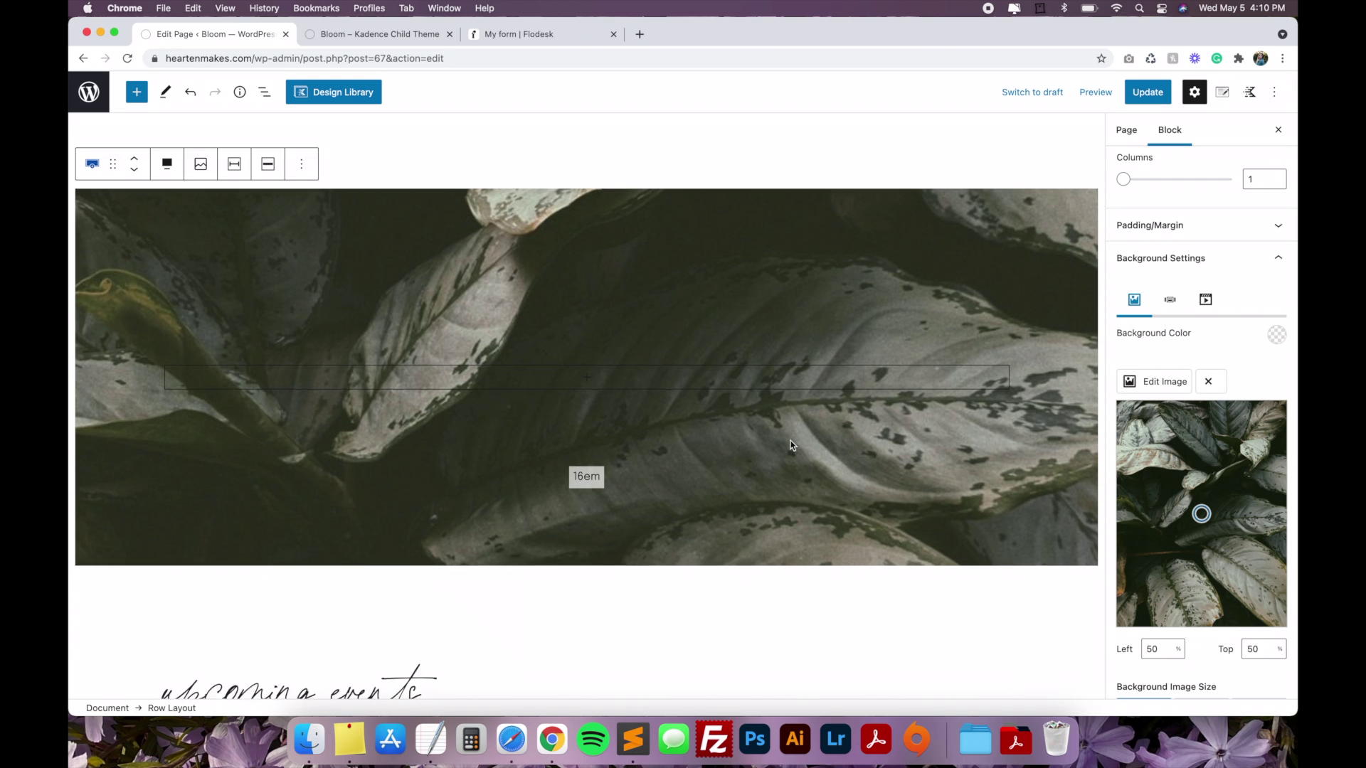
{"action": "scroll", "coordinate": [791, 446], "scroll_direction": "up", "scroll_amount": 5}
{"action": "scroll", "coordinate": [791, 446], "scroll_direction": "down", "scroll_amount": 2}
{"action": "scroll", "coordinate": [1198, 557], "scroll_direction": "down", "scroll_amount": 5}
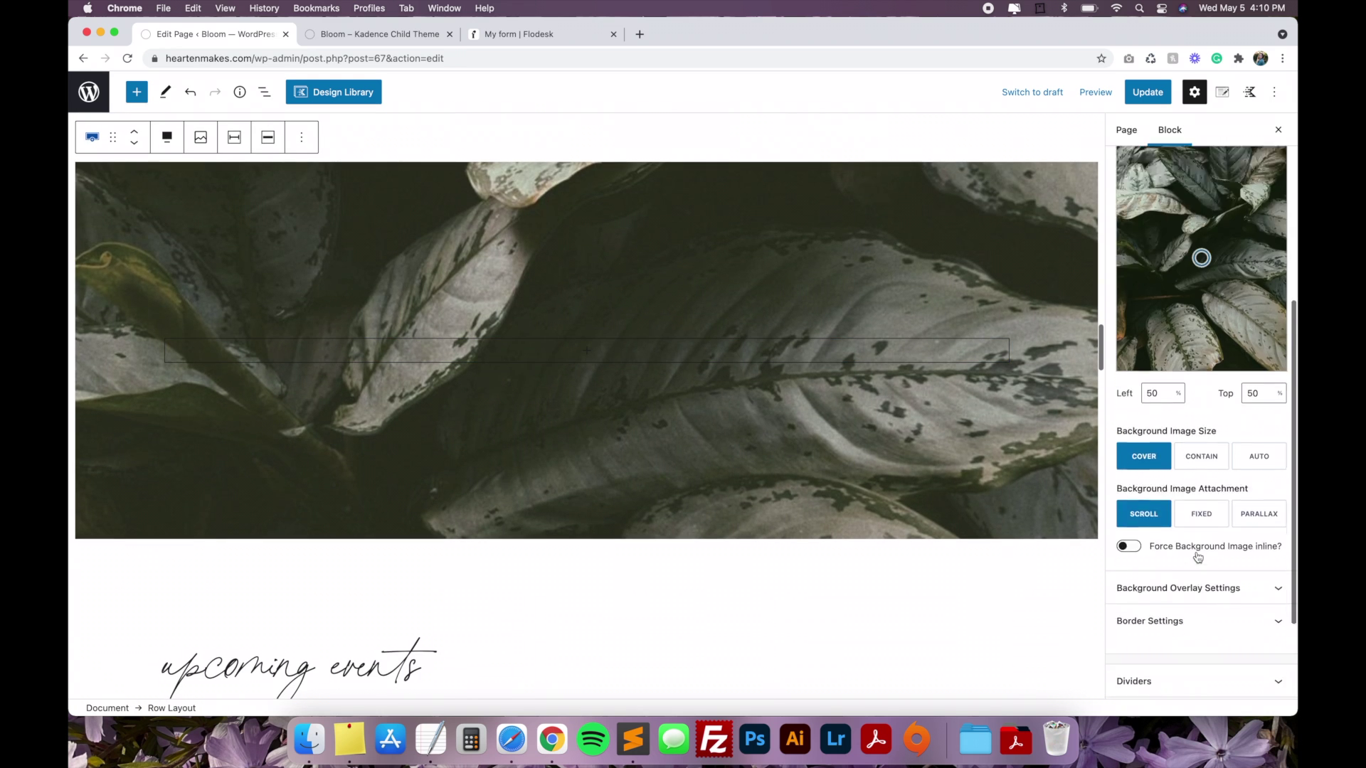
{"action": "left_click", "coordinate": [1250, 391]}
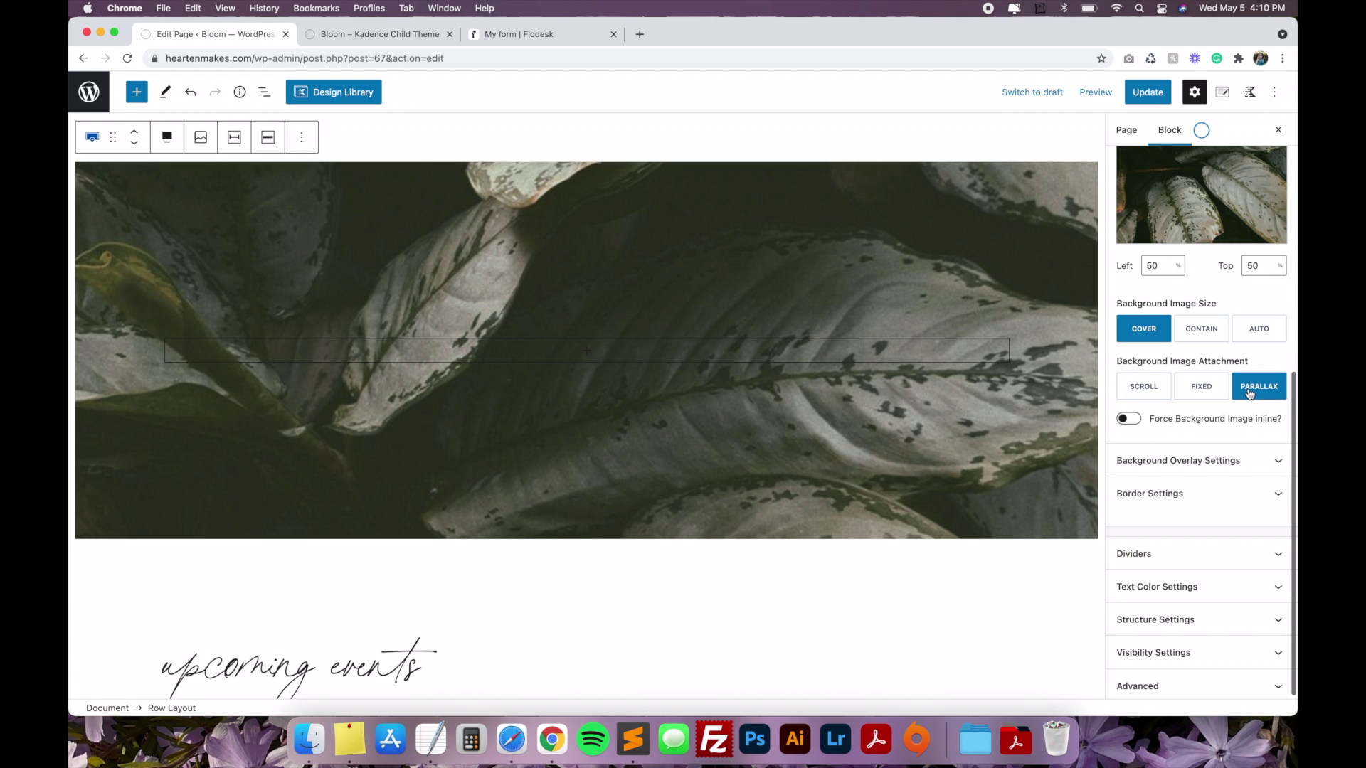
- Preview the page in a new tab and examine the dark leaves row's parallax background while moving through the page
{"action": "scroll", "coordinate": [861, 511], "scroll_direction": "up", "scroll_amount": 3}
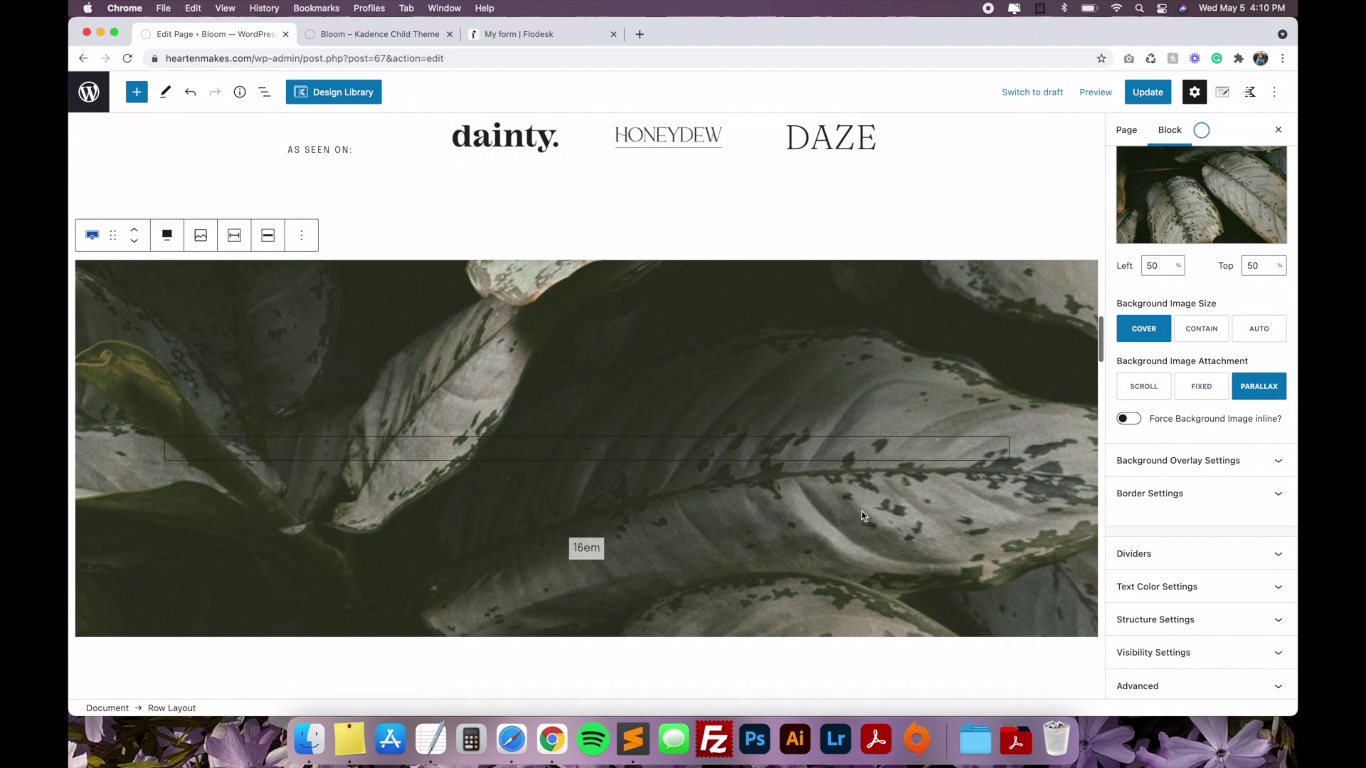
{"action": "left_click", "coordinate": [1094, 100]}
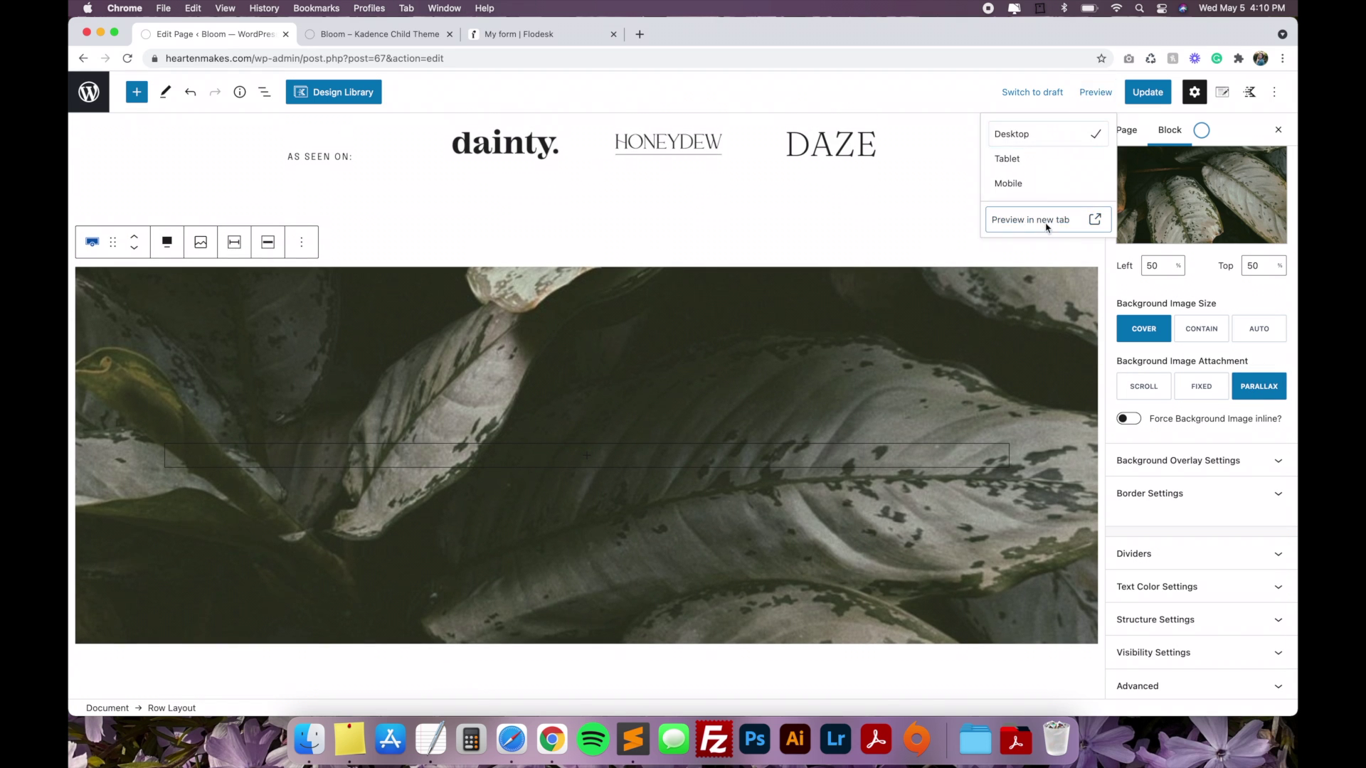
{"action": "left_click", "coordinate": [1044, 222]}
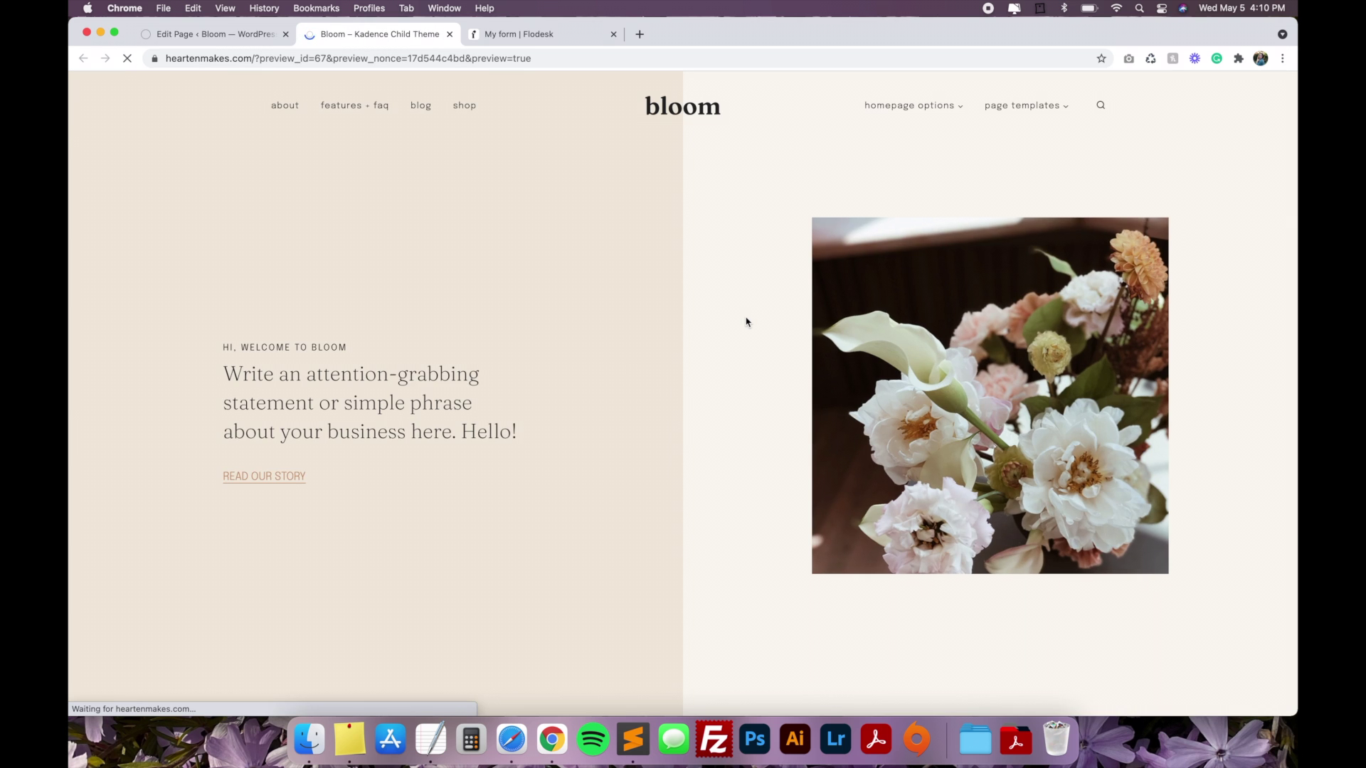
{"action": "scroll", "coordinate": [747, 321], "scroll_direction": "down", "scroll_amount": 10}
{"action": "scroll", "coordinate": [746, 318], "scroll_direction": "down", "scroll_amount": 15}
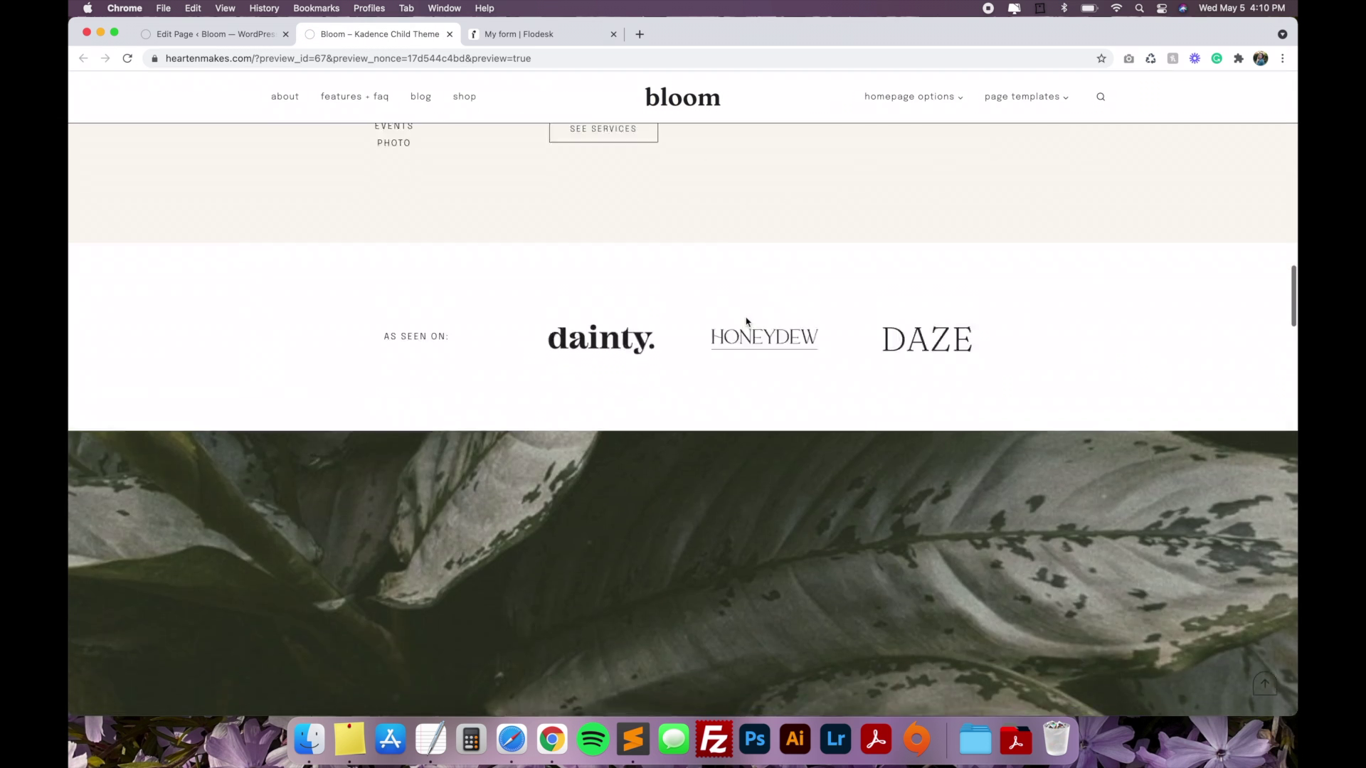
{"action": "scroll", "coordinate": [746, 317], "scroll_direction": "up", "scroll_amount": 10}
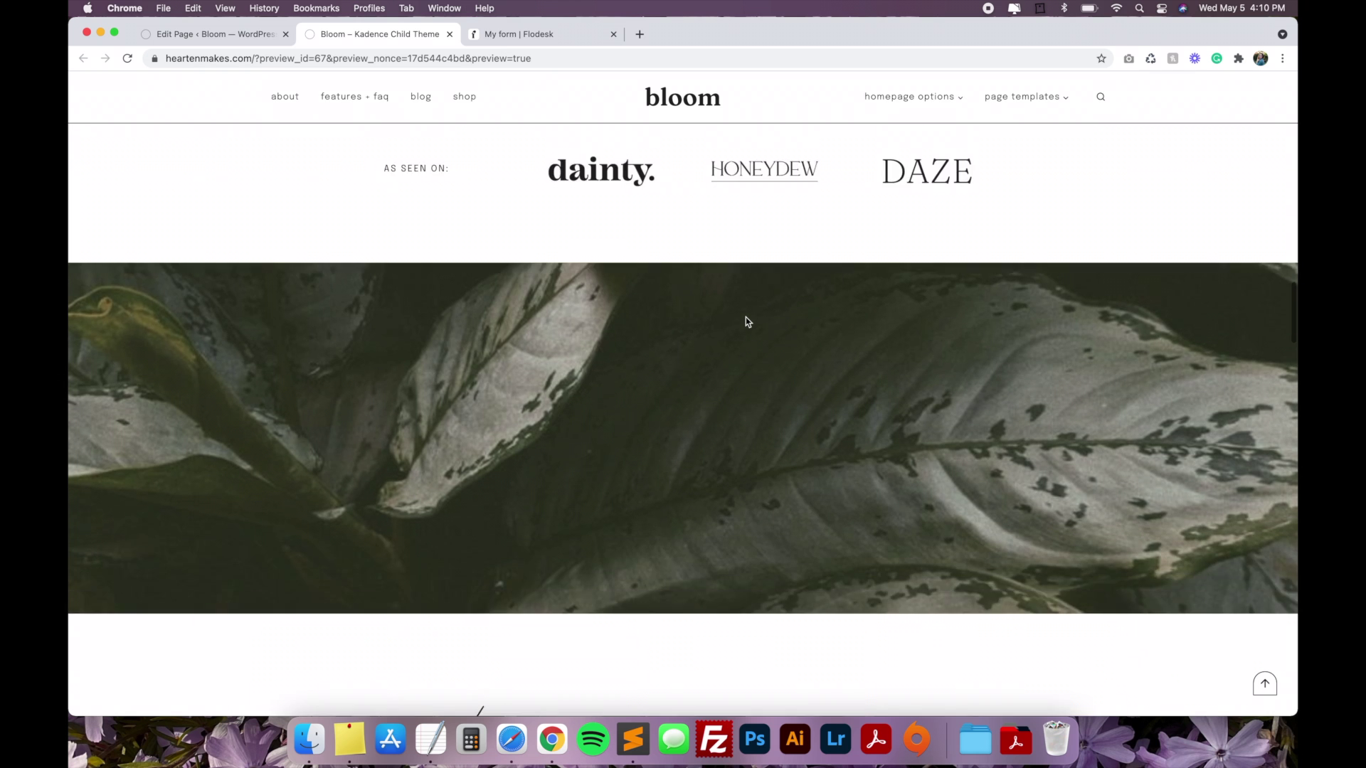
{"action": "scroll", "coordinate": [745, 323], "scroll_direction": "down", "scroll_amount": 10}
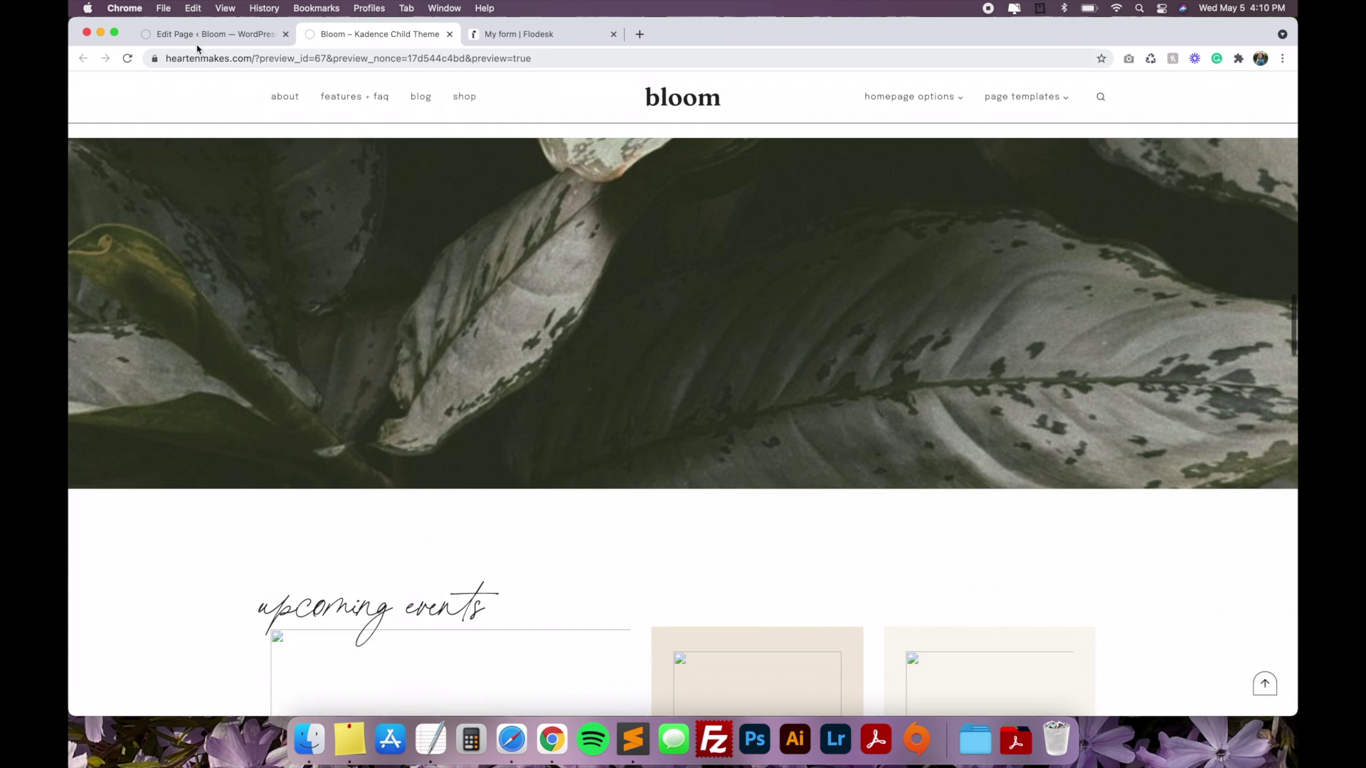
- Back in the page editor, add the image bloom-image-seven to the gallery of the 05/14/21 floral arrangement event
{"action": "left_click", "coordinate": [210, 34]}
{"action": "scroll", "coordinate": [610, 358], "scroll_direction": "down", "scroll_amount": 8}
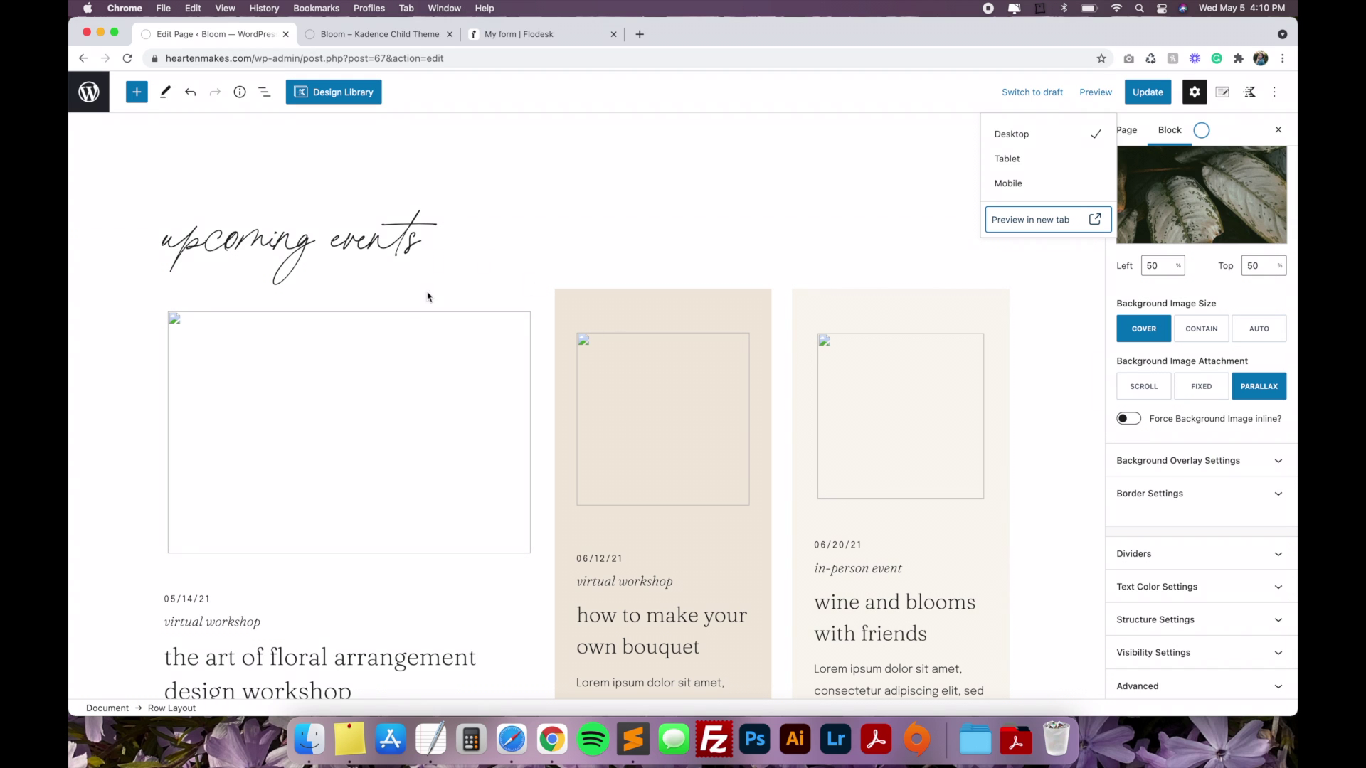
{"action": "left_click", "coordinate": [285, 387]}
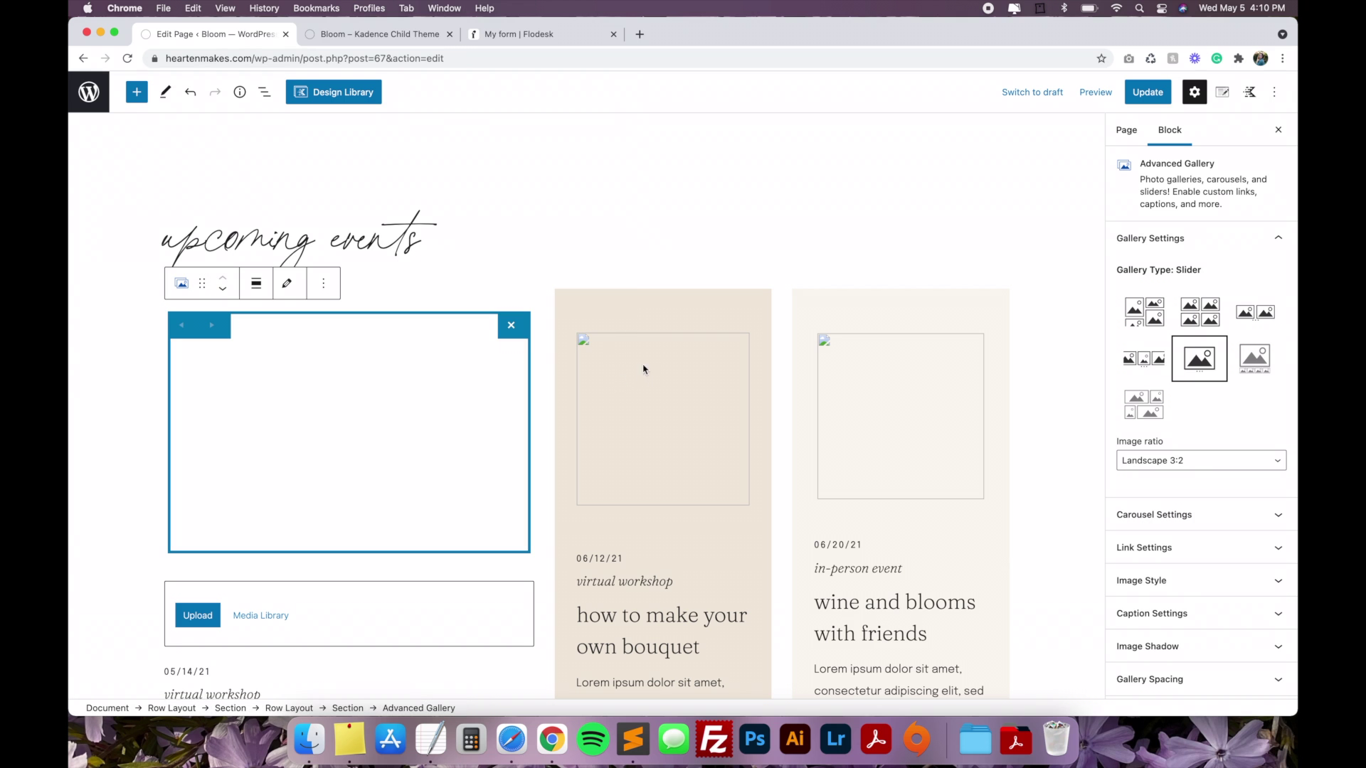
{"action": "left_click", "coordinate": [921, 425]}
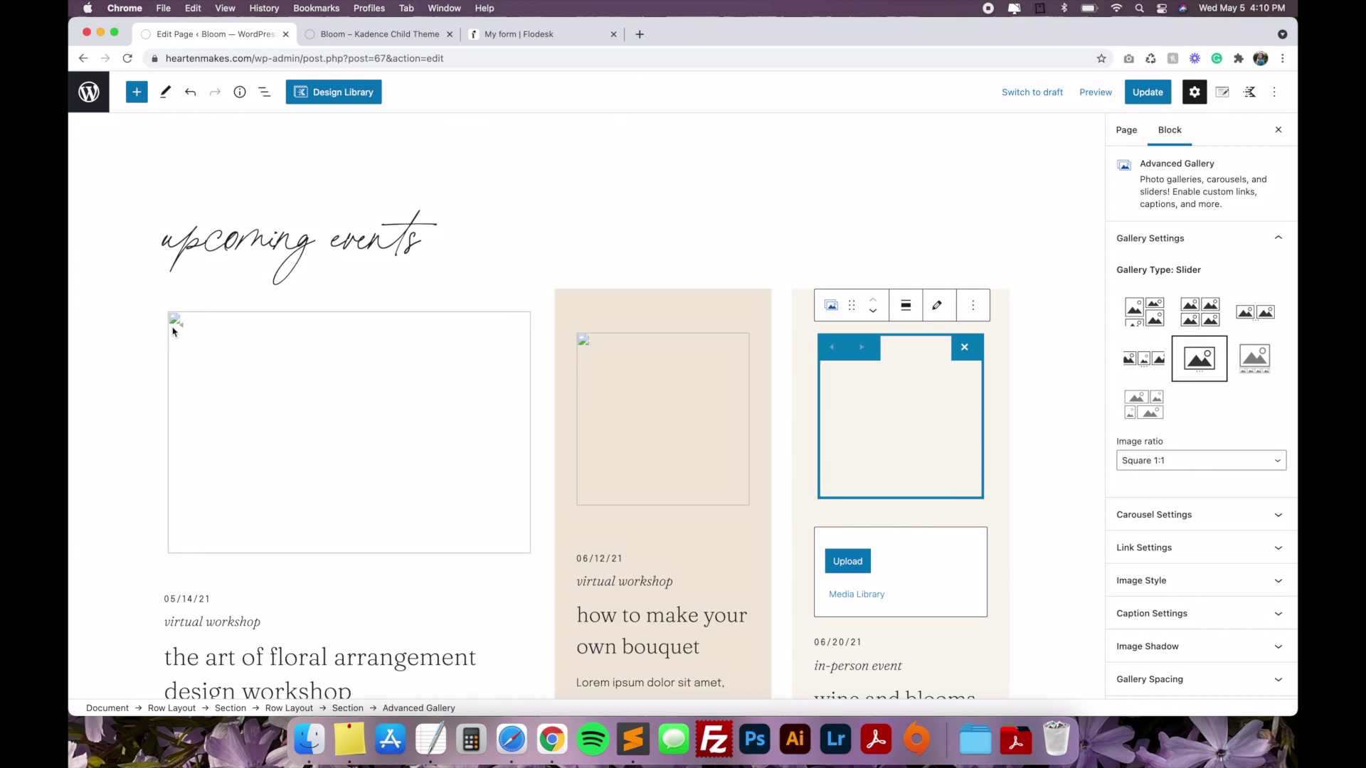
{"action": "left_click", "coordinate": [382, 389]}
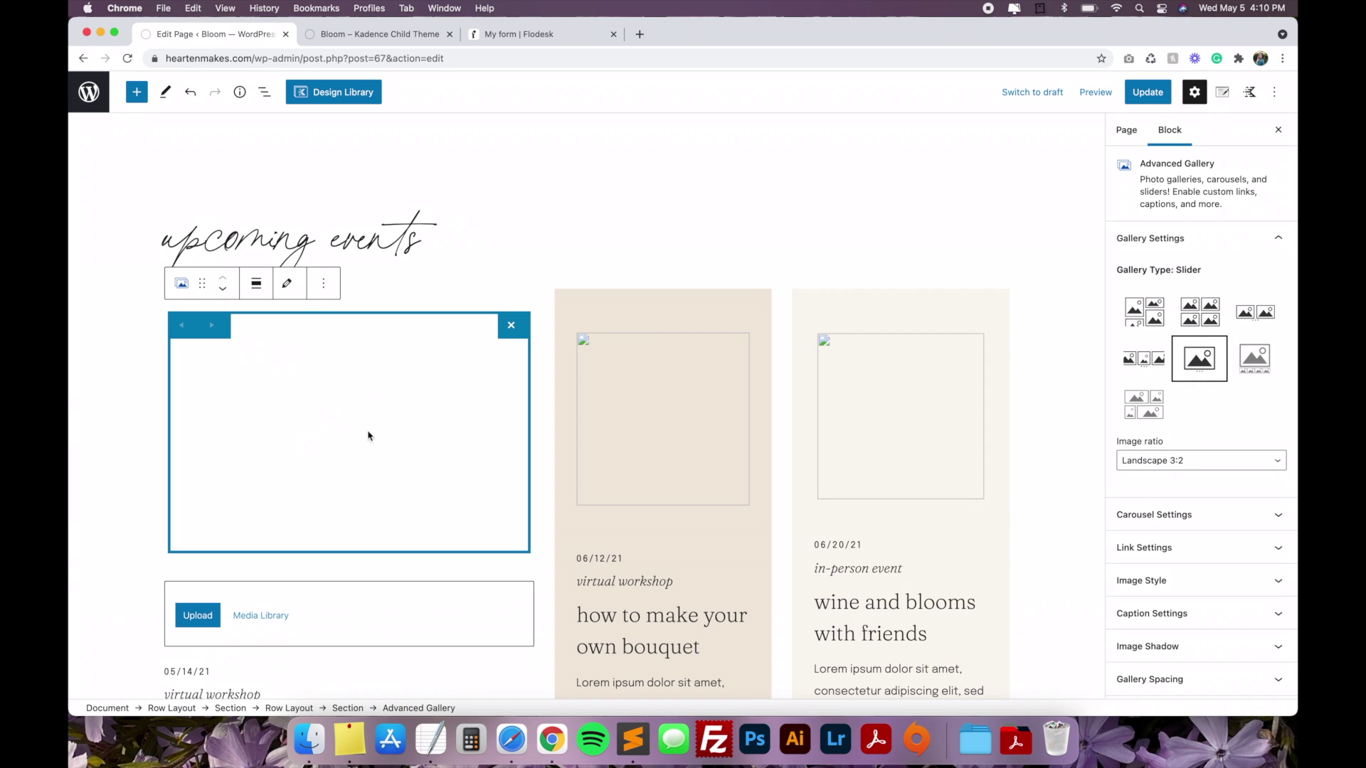
{"action": "left_click", "coordinate": [285, 287]}
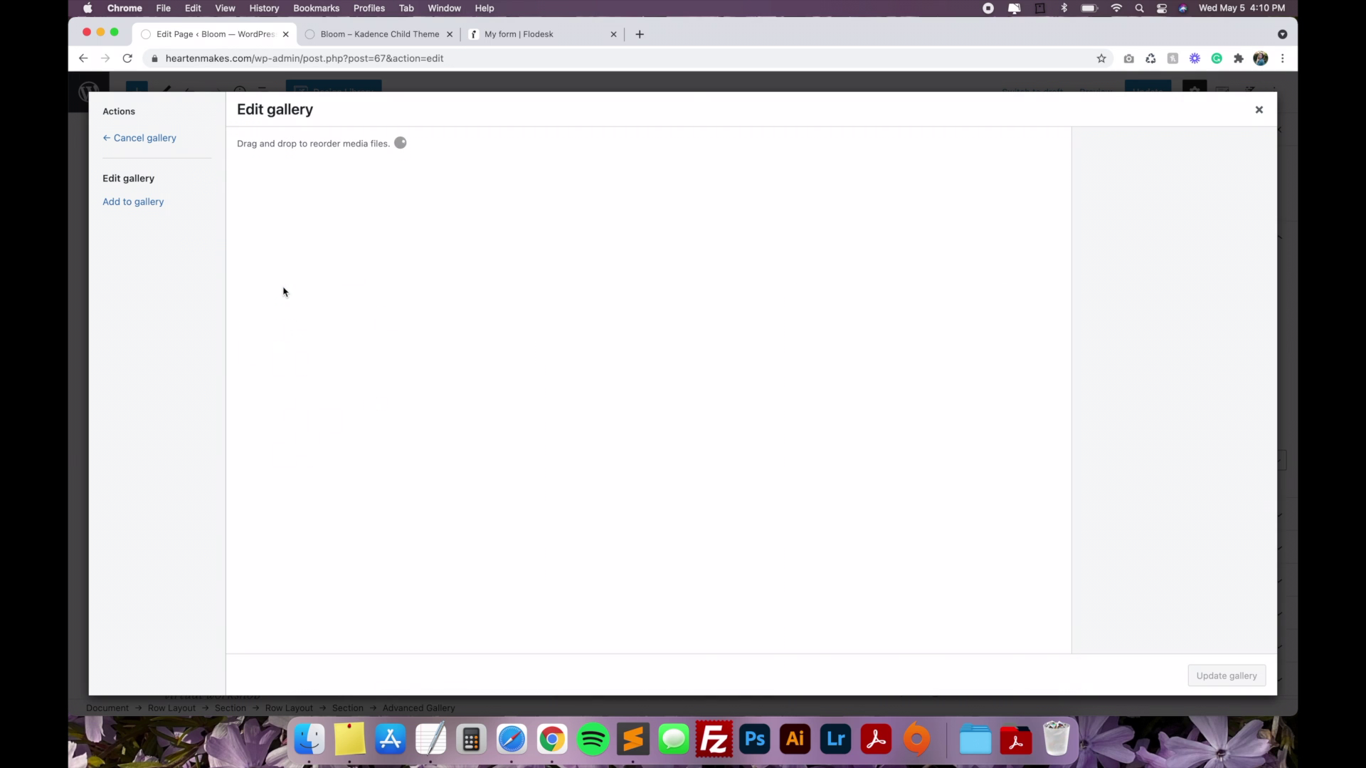
{"action": "left_click", "coordinate": [114, 200]}
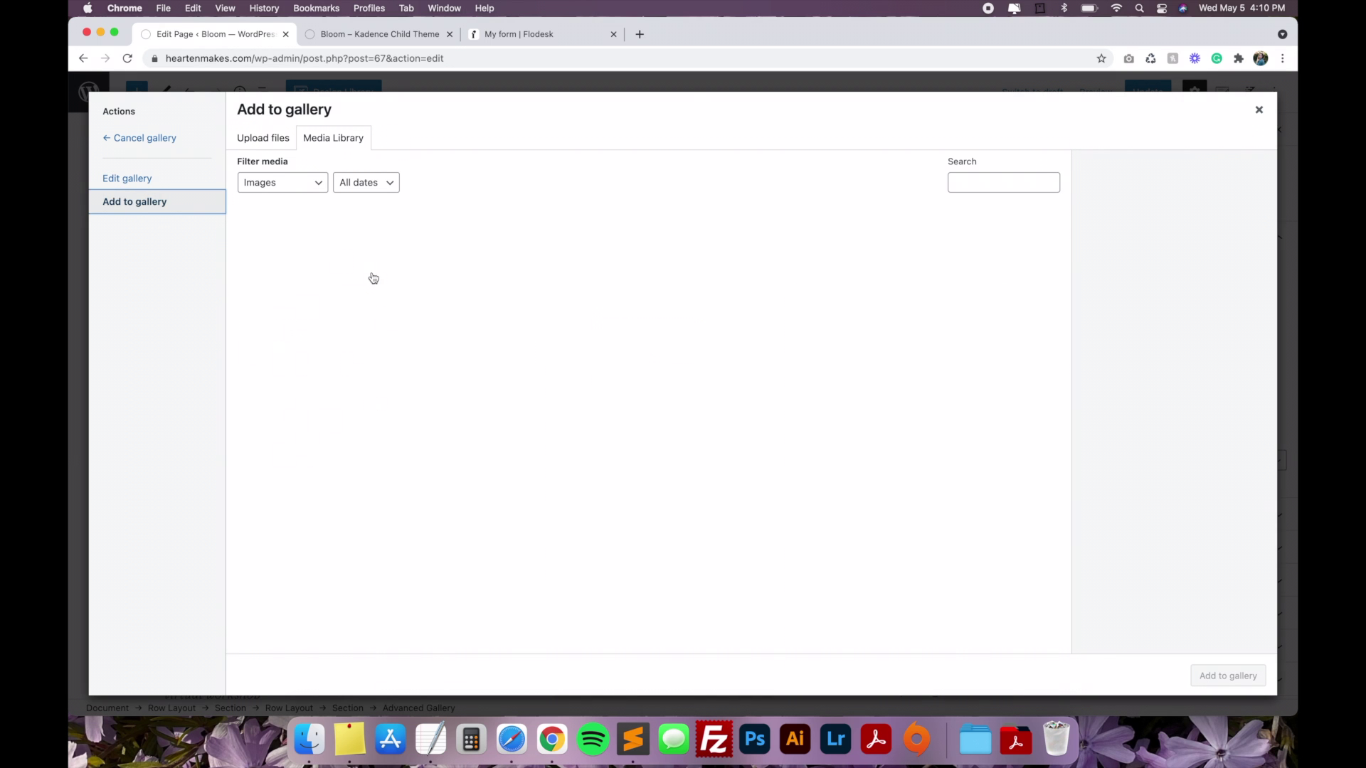
{"action": "left_click", "coordinate": [408, 389]}
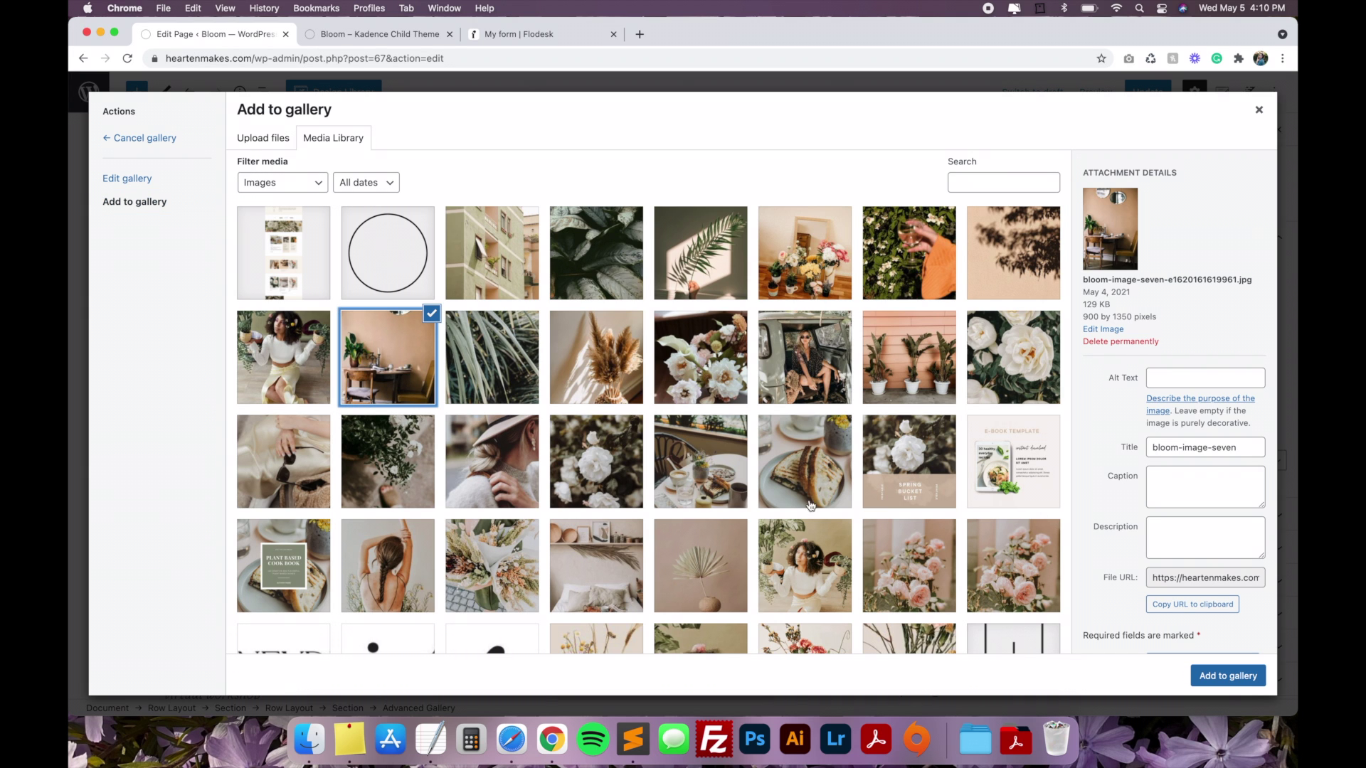
{"action": "left_click", "coordinate": [1227, 676]}
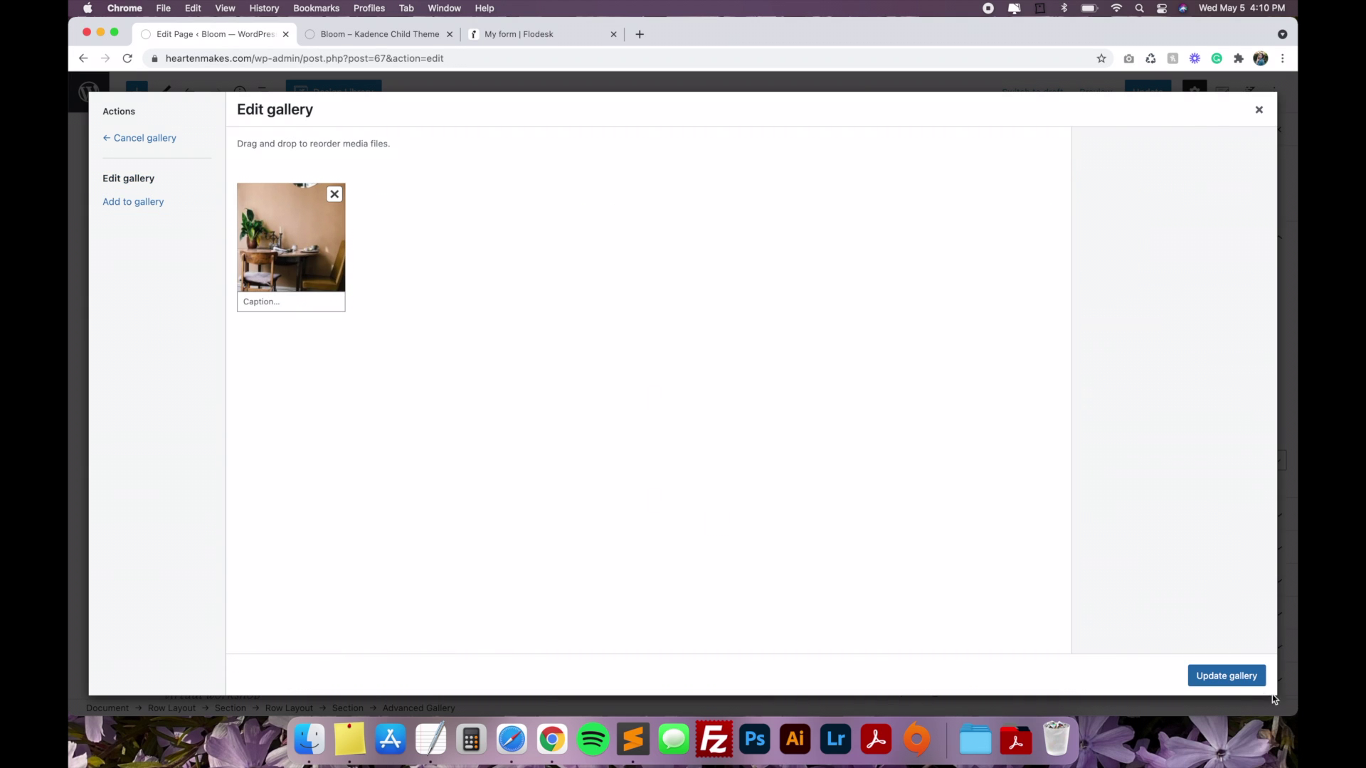
{"action": "left_click", "coordinate": [1242, 676]}
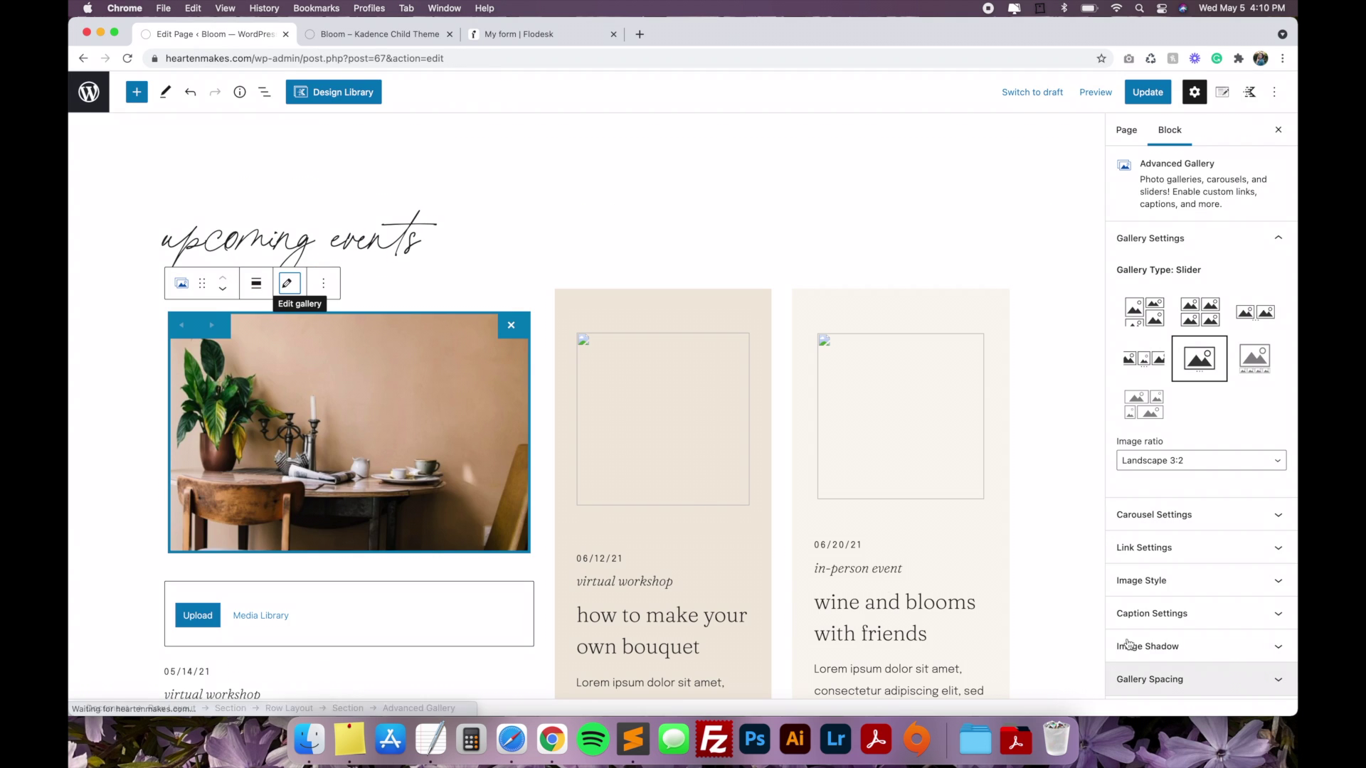
- Add bloom-image-six and the white flower bouquet image to the gallery of the "how to make your own bouquet" event
{"action": "left_click", "coordinate": [667, 440]}
{"action": "left_click", "coordinate": [701, 311]}
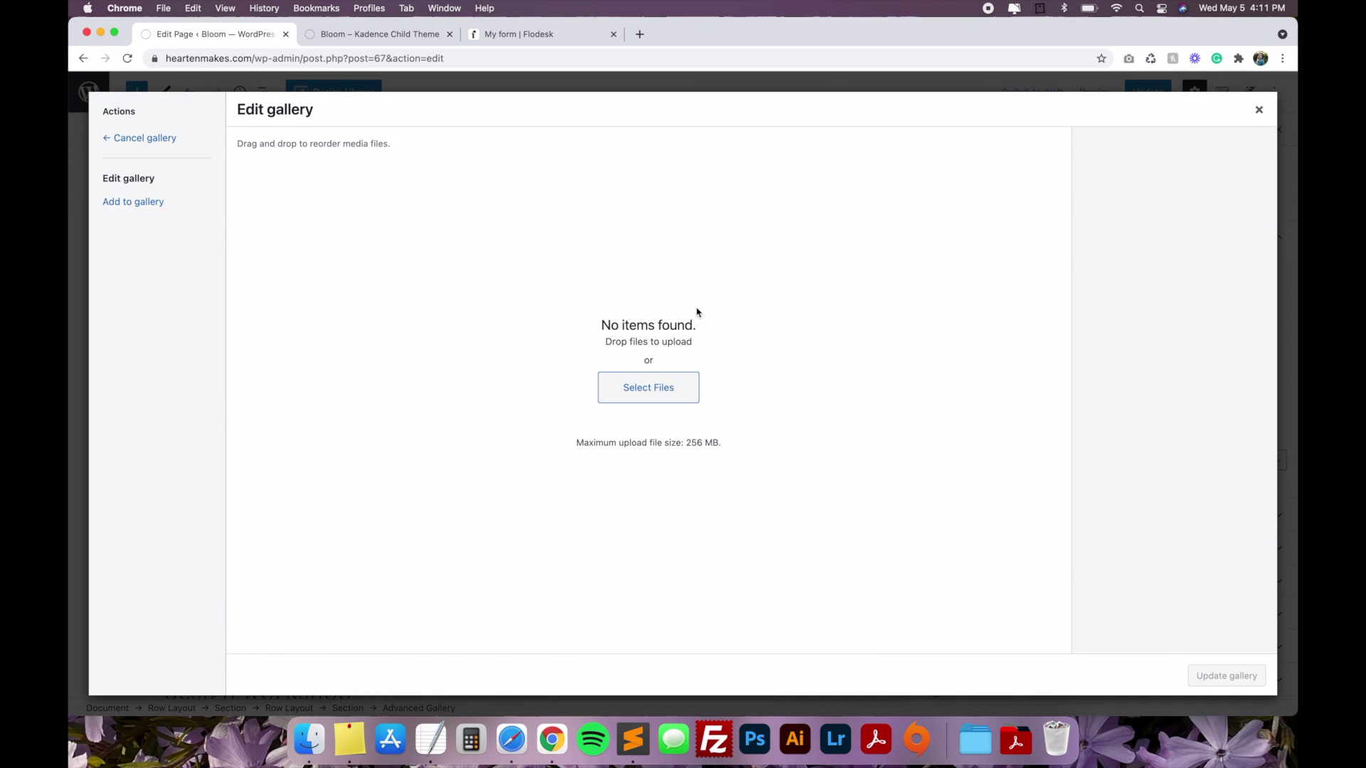
{"action": "left_click", "coordinate": [163, 204]}
{"action": "left_click", "coordinate": [499, 375]}
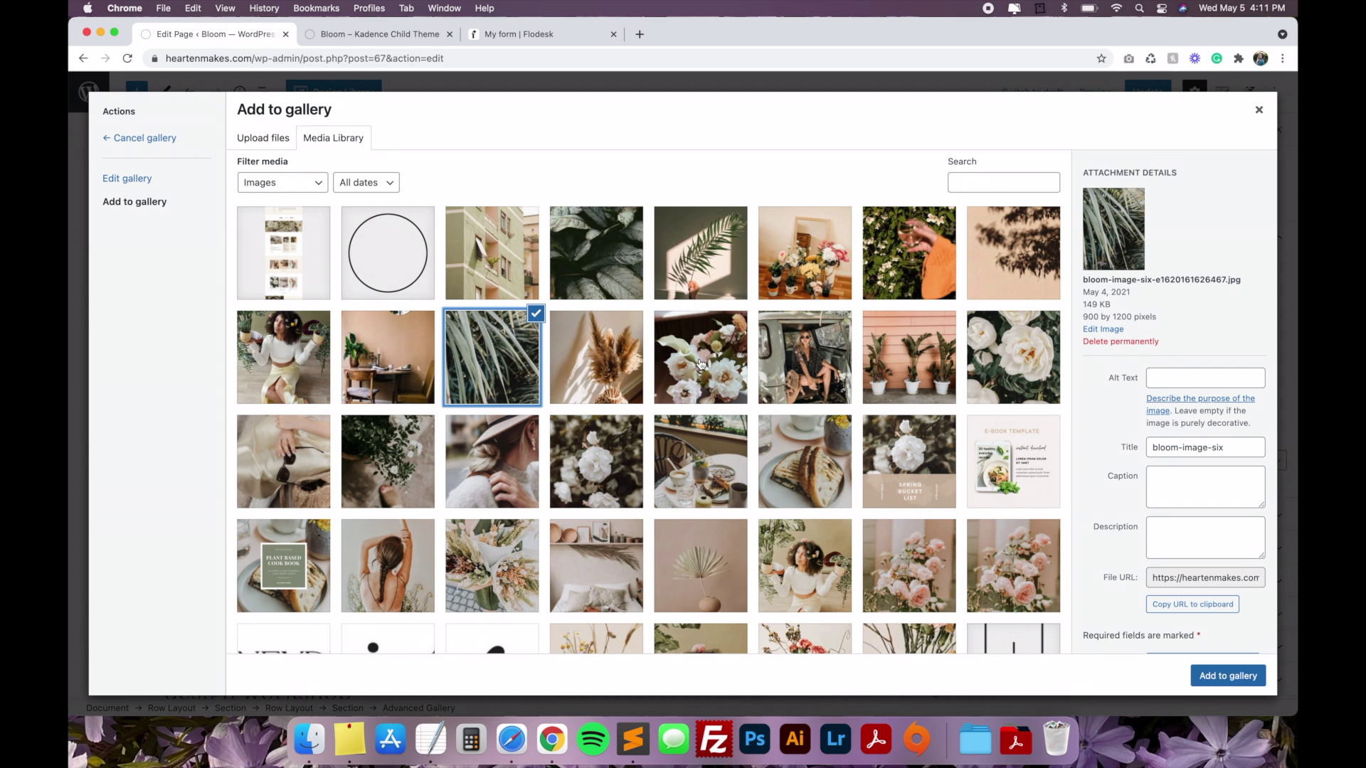
{"action": "left_click", "coordinate": [725, 368]}
{"action": "left_click", "coordinate": [1224, 675]}
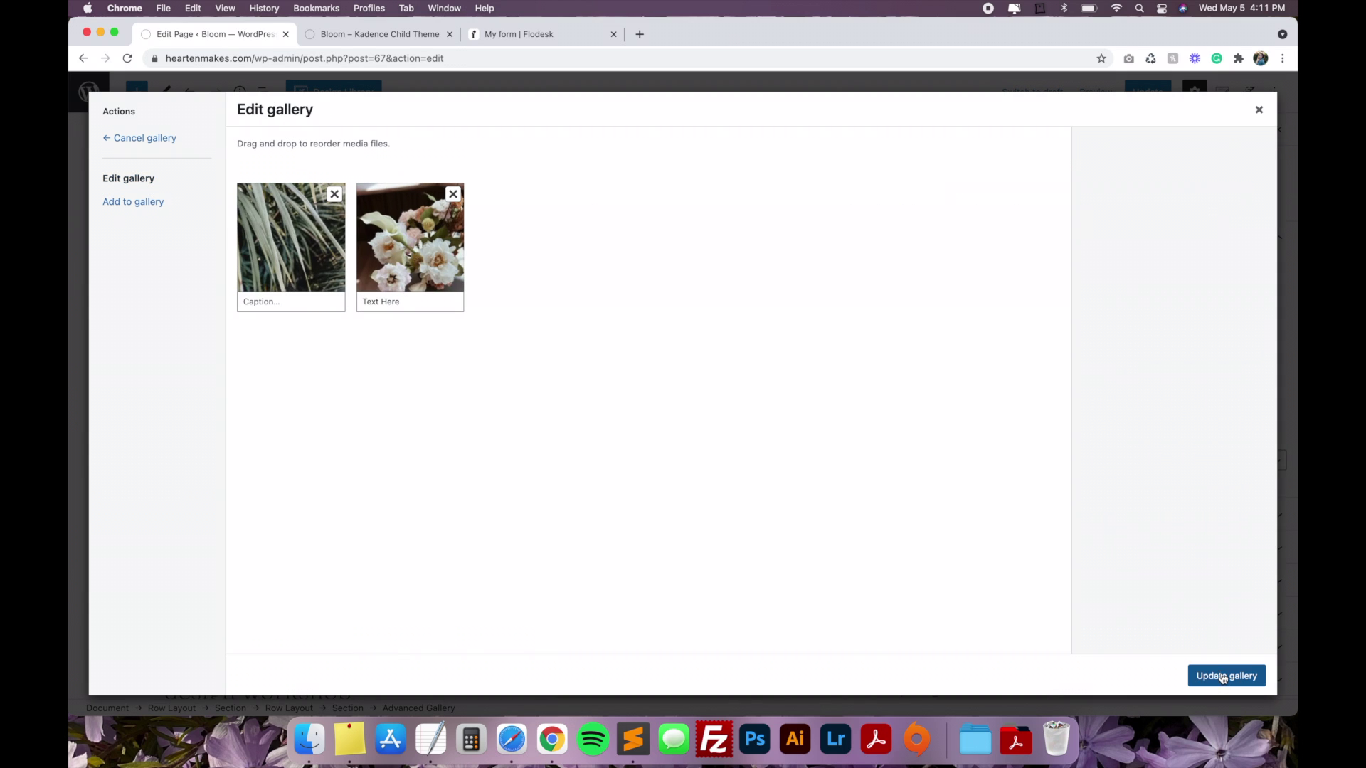
{"action": "left_click", "coordinate": [1215, 674]}
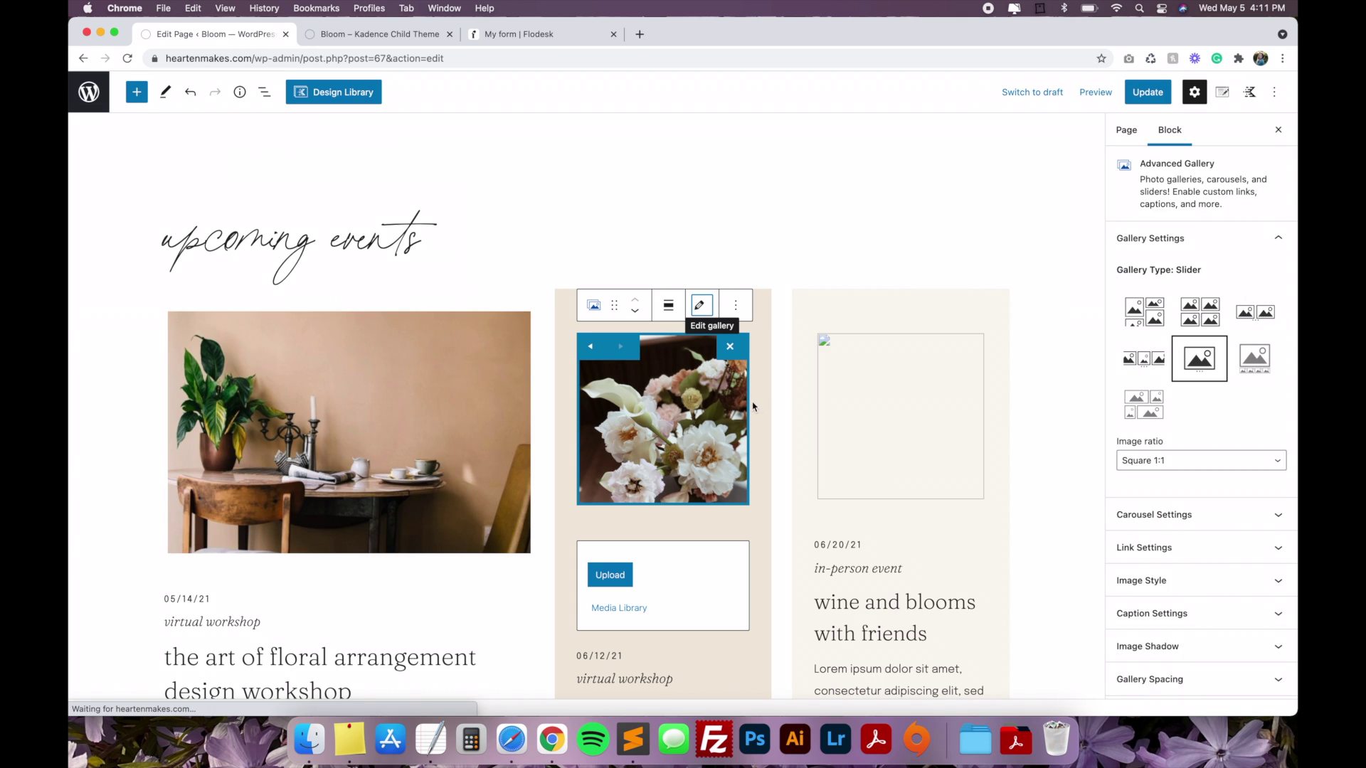
- Open the bouquet event gallery's carousel settings and set its autoplay speed to 2500
{"action": "scroll", "coordinate": [1174, 526], "scroll_direction": "down", "scroll_amount": 2}
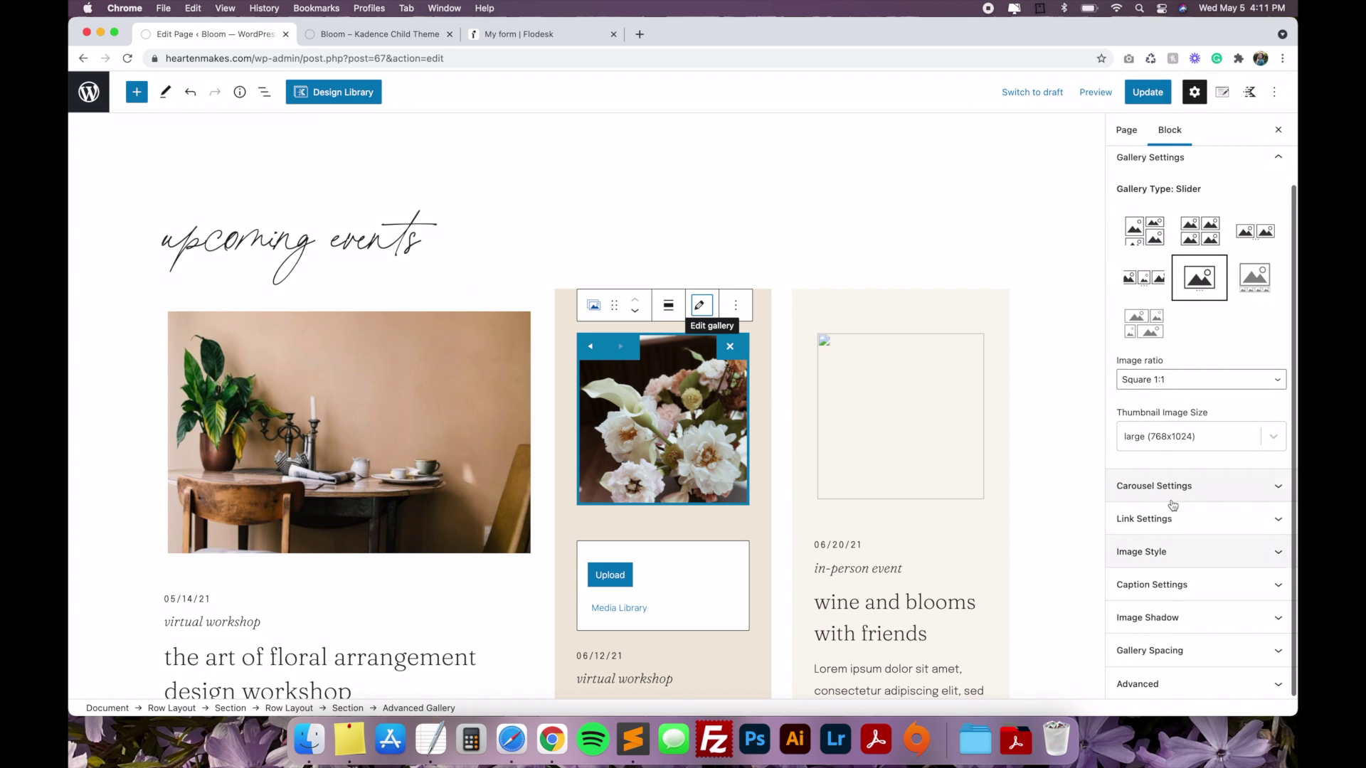
{"action": "left_click", "coordinate": [1172, 491]}
{"action": "left_click_drag", "start_coordinate": [1141, 458], "coordinate": [1139, 466]}
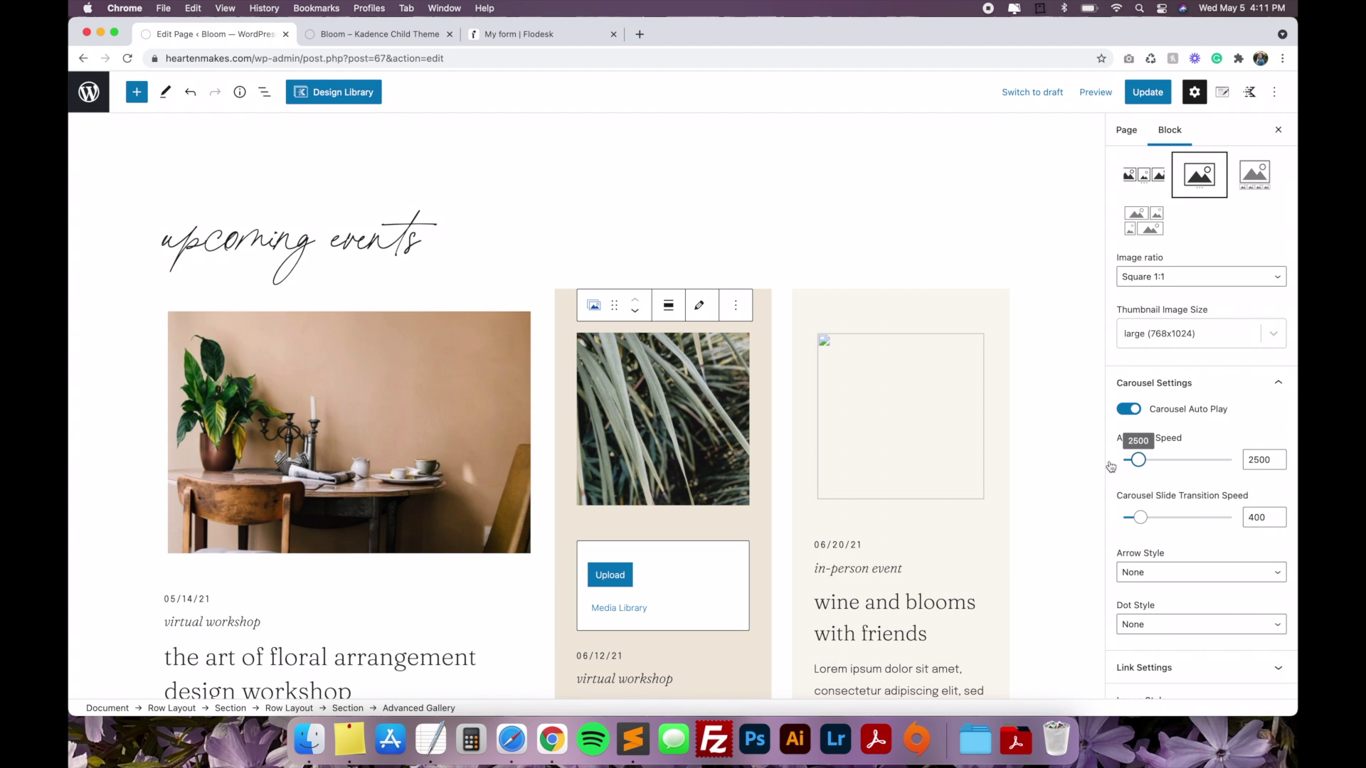
{"action": "left_click", "coordinate": [684, 417]}
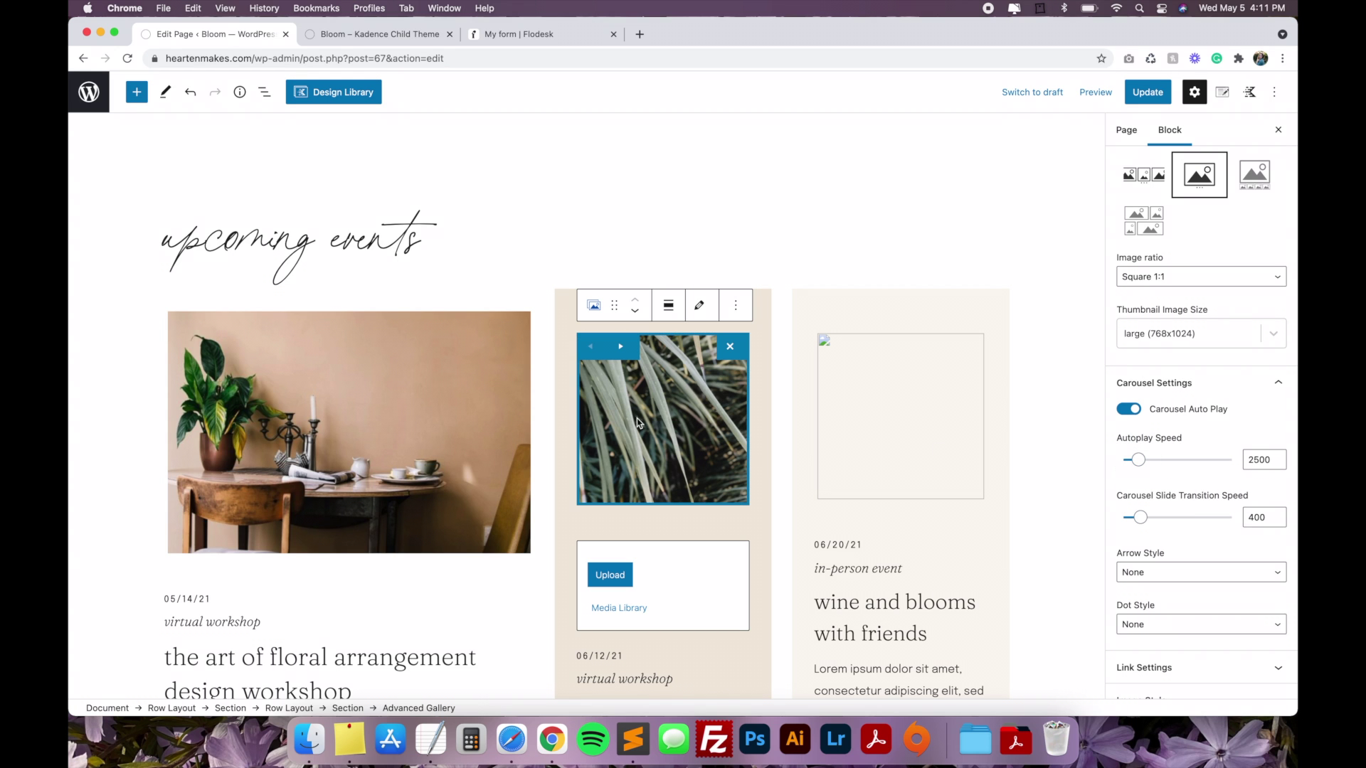
- Add the image of the woman in a white top and yellow skirt to the "wine and blooms with friends" gallery
{"action": "left_click", "coordinate": [934, 383]}
{"action": "left_click", "coordinate": [940, 306]}
{"action": "left_click", "coordinate": [152, 206]}
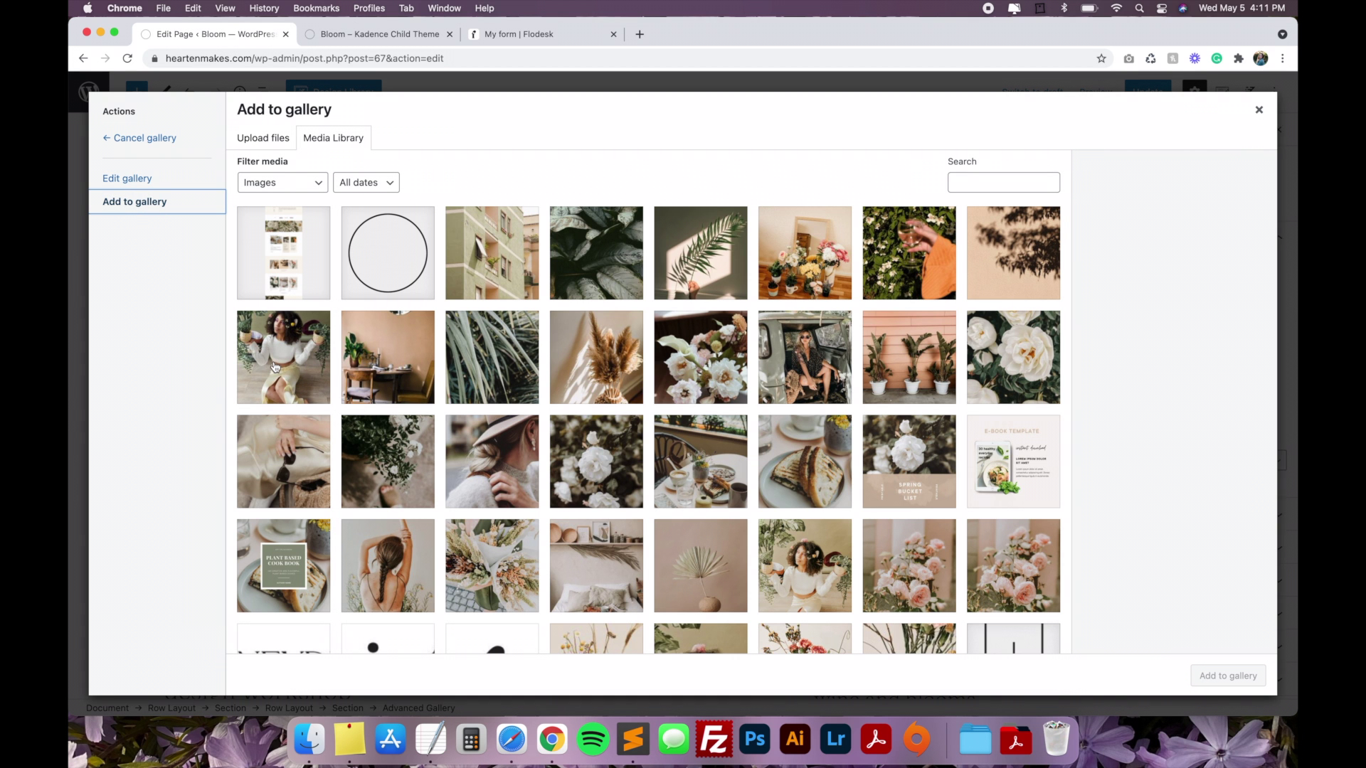
{"action": "left_click", "coordinate": [275, 367]}
{"action": "left_click", "coordinate": [1207, 677]}
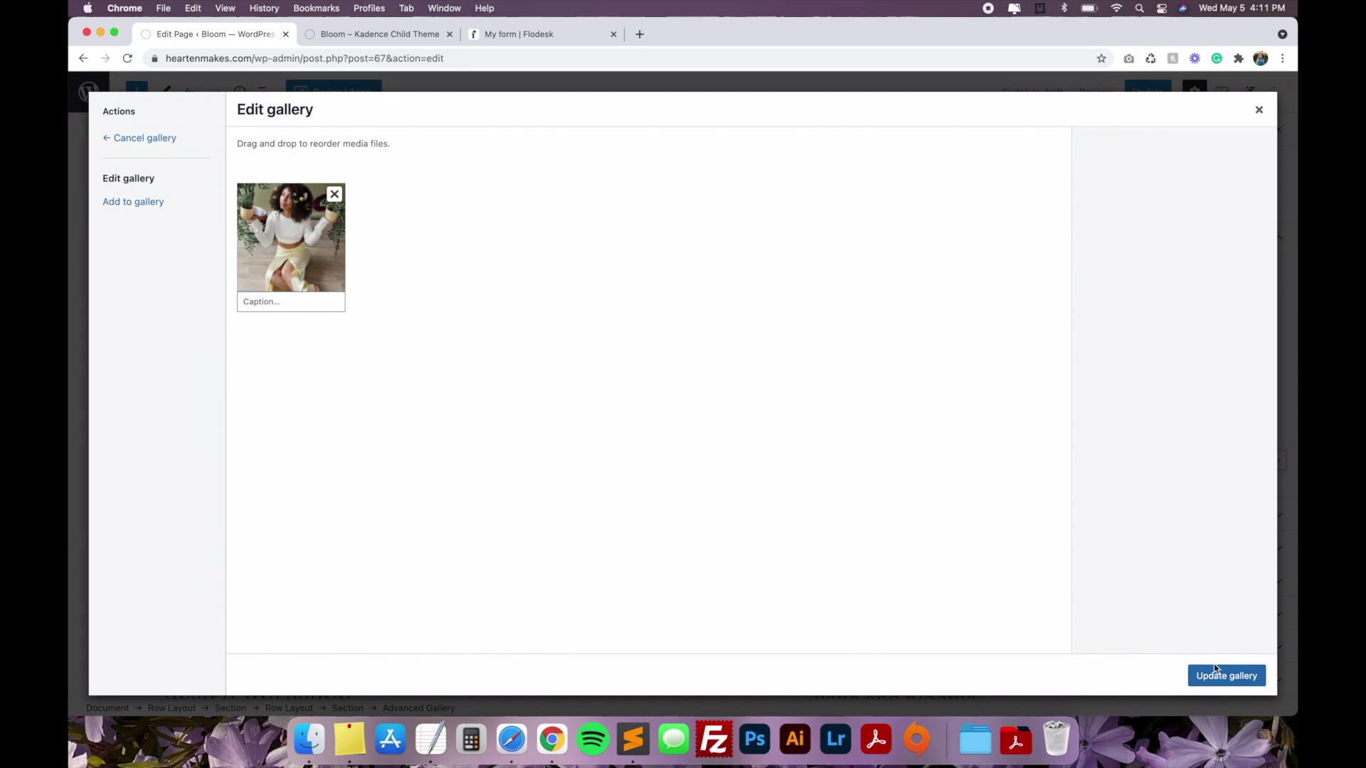
{"action": "left_click", "coordinate": [1216, 675]}
- Try the Portrait 3:4 and Landscape 4:3 image ratios on the "wine and blooms with friends" gallery, and return it to Square 1:1
{"action": "scroll", "coordinate": [995, 501], "scroll_direction": "down", "scroll_amount": 2}
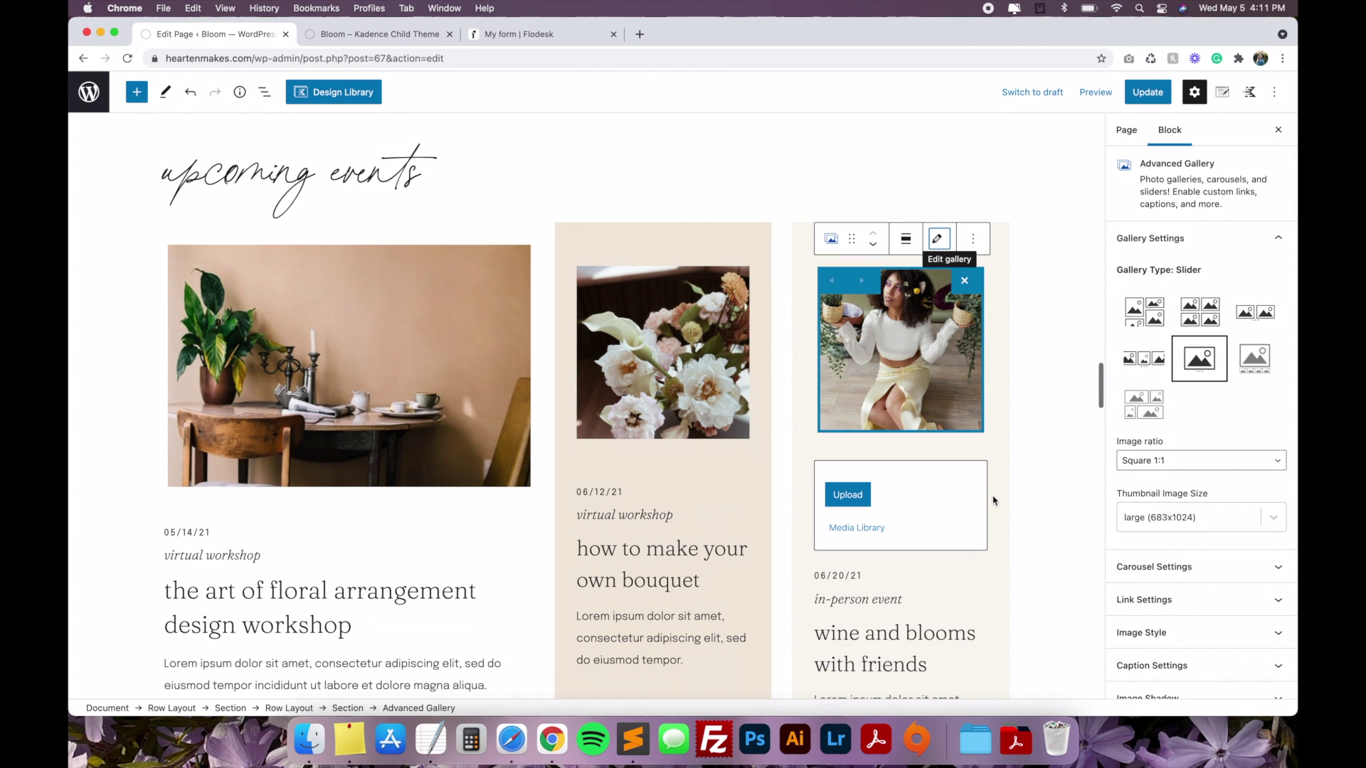
{"action": "left_click", "coordinate": [1156, 462]}
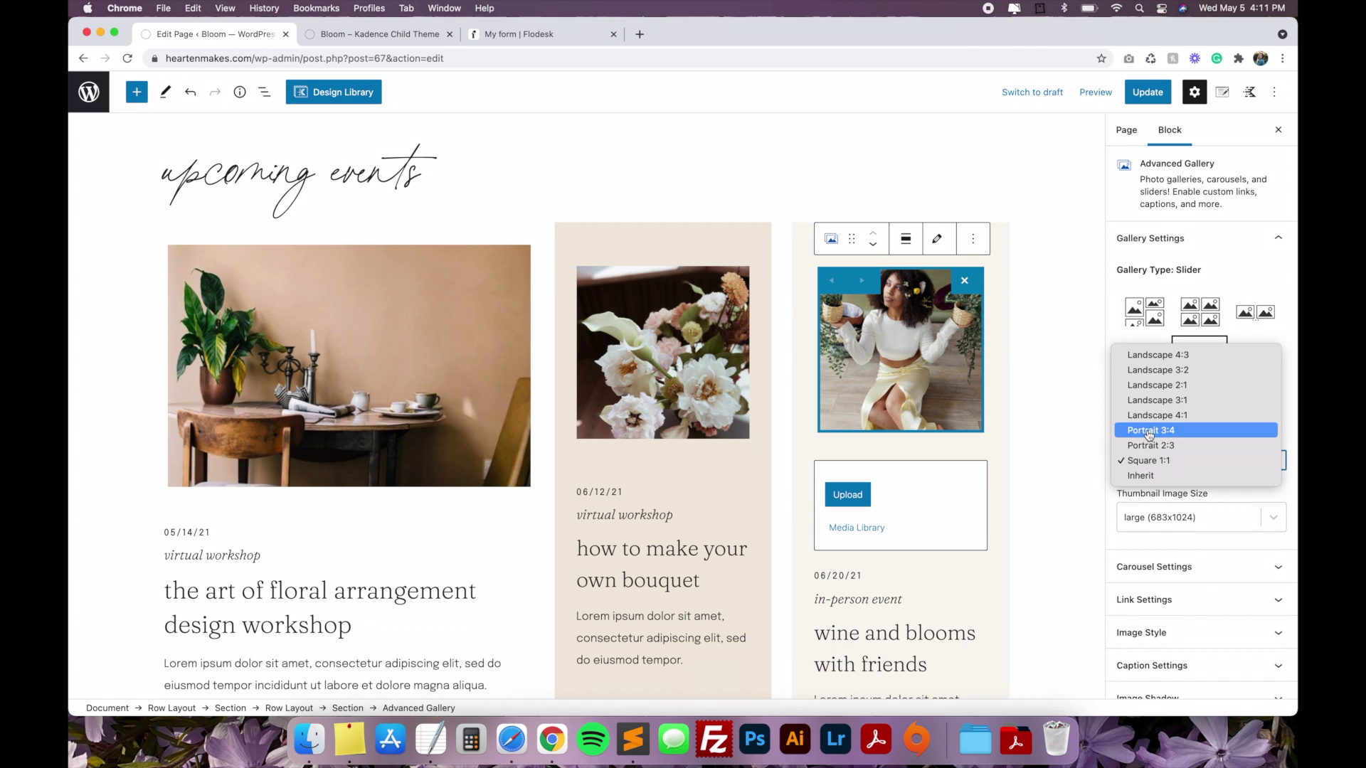
{"action": "left_click", "coordinate": [1149, 432]}
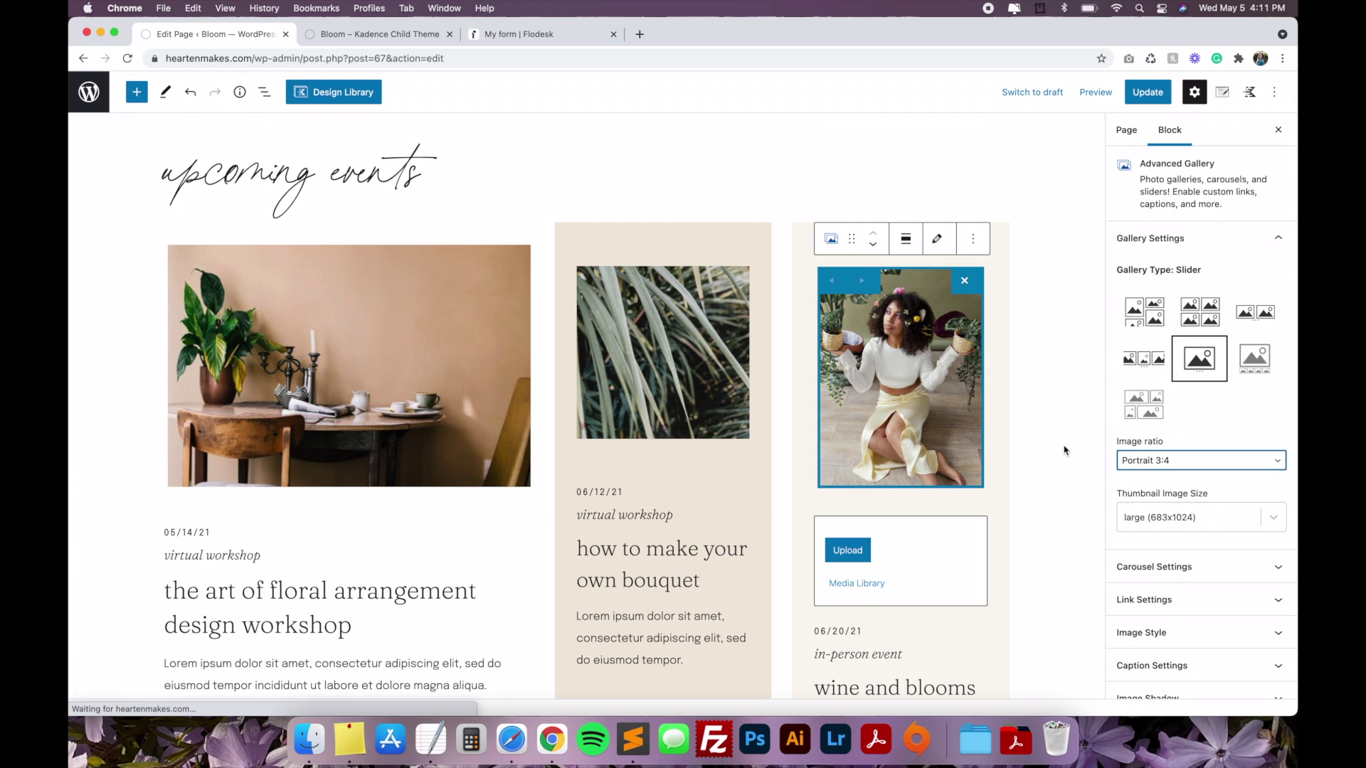
{"action": "left_click", "coordinate": [1038, 451]}
{"action": "left_click", "coordinate": [899, 399]}
{"action": "scroll", "coordinate": [1164, 451], "scroll_direction": "down", "scroll_amount": 3}
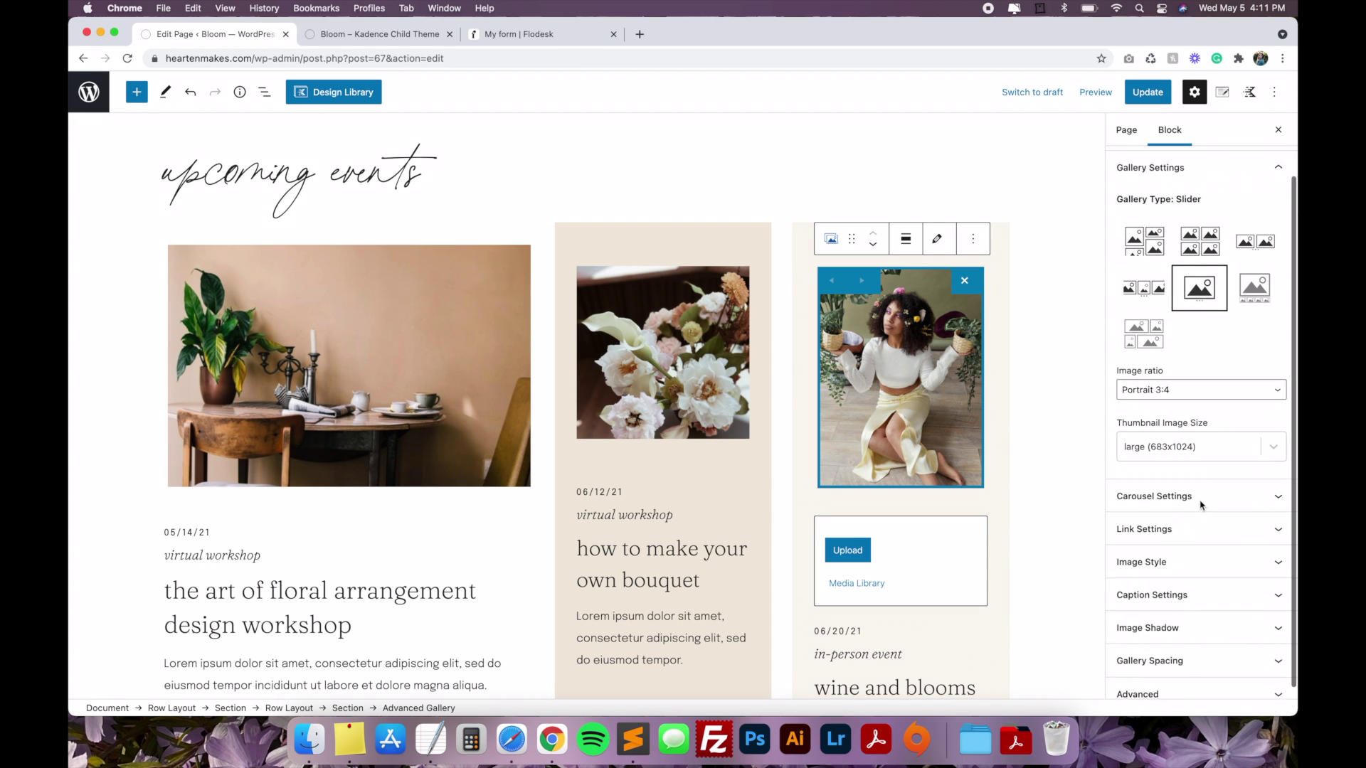
{"action": "left_click", "coordinate": [1139, 382]}
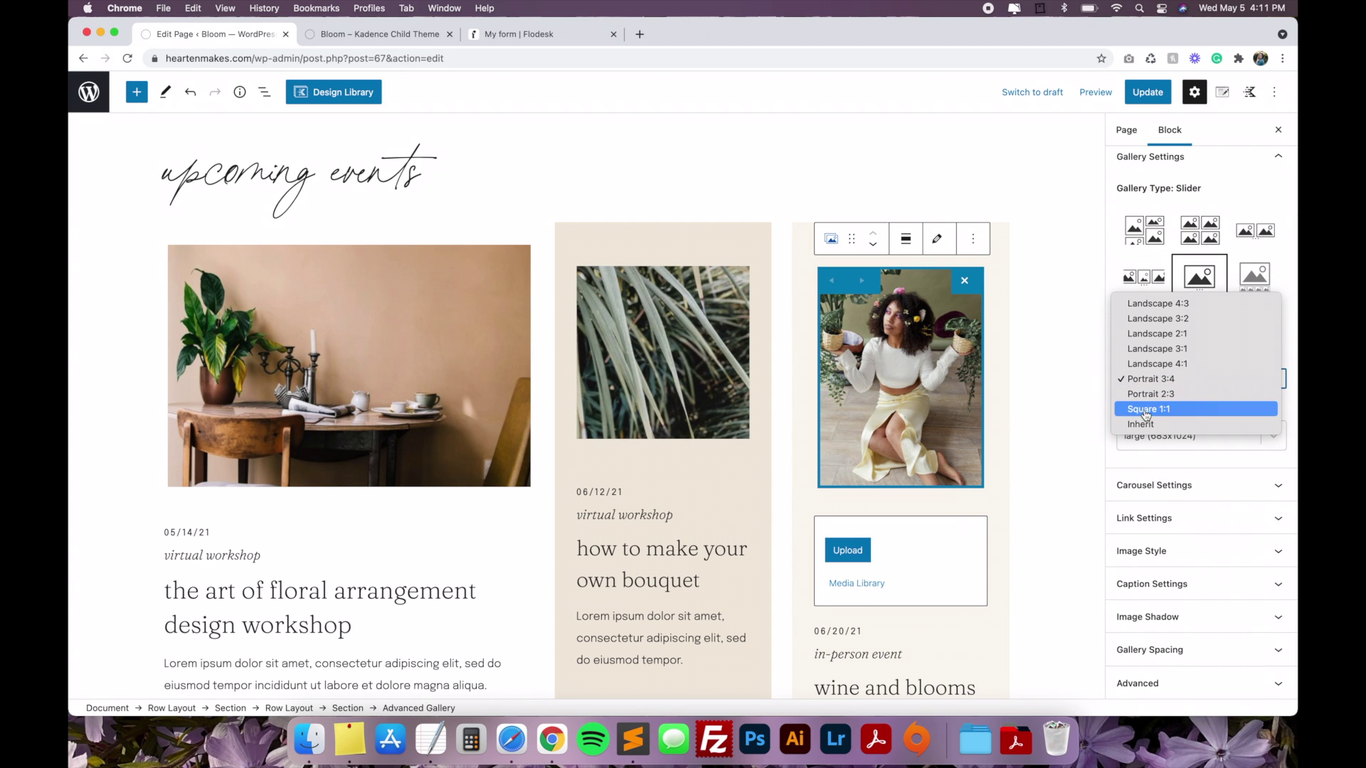
{"action": "left_click", "coordinate": [1138, 304]}
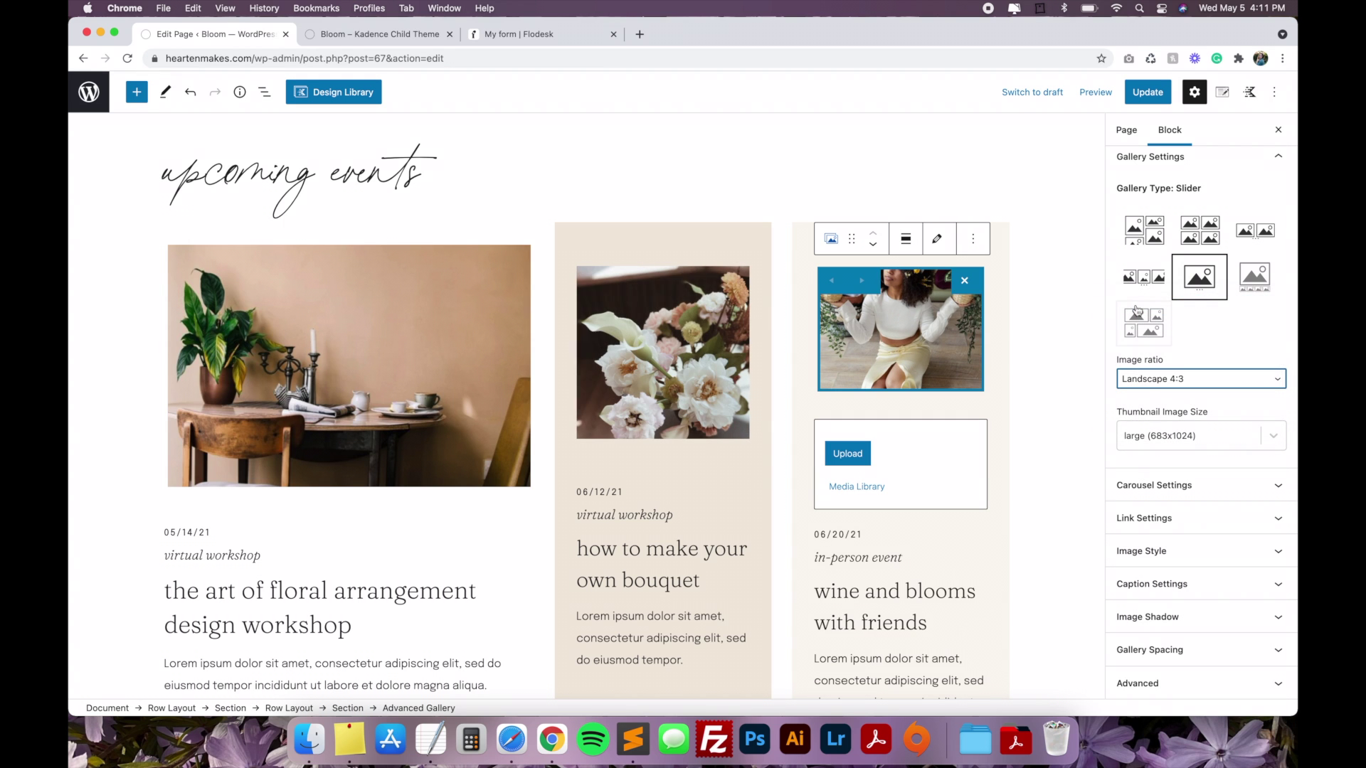
{"action": "left_click", "coordinate": [1146, 383]}
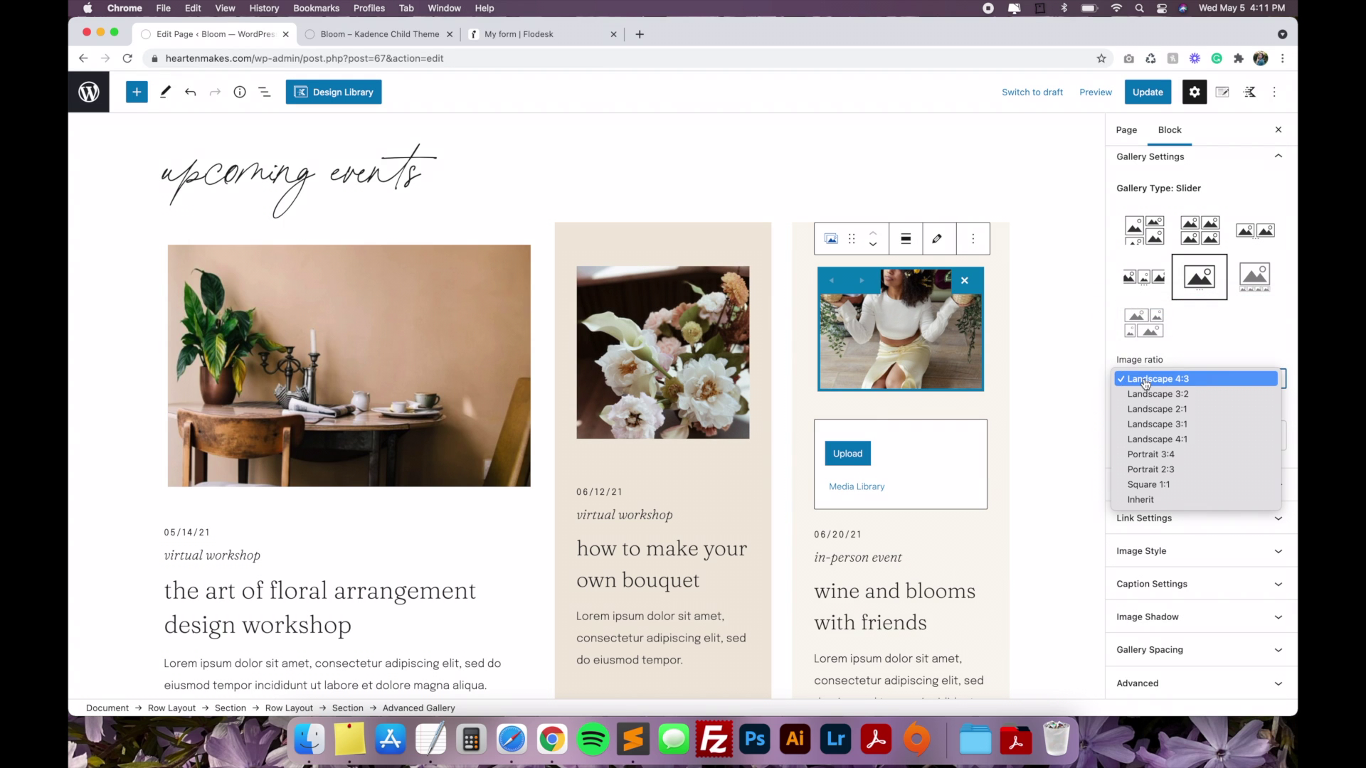
{"action": "left_click", "coordinate": [1148, 485]}
- Set the background color of the "how to make your own bouquet" event section to the palette color BDB7A2
{"action": "scroll", "coordinate": [846, 491], "scroll_direction": "down", "scroll_amount": 5}
{"action": "scroll", "coordinate": [847, 491], "scroll_direction": "up", "scroll_amount": 1}
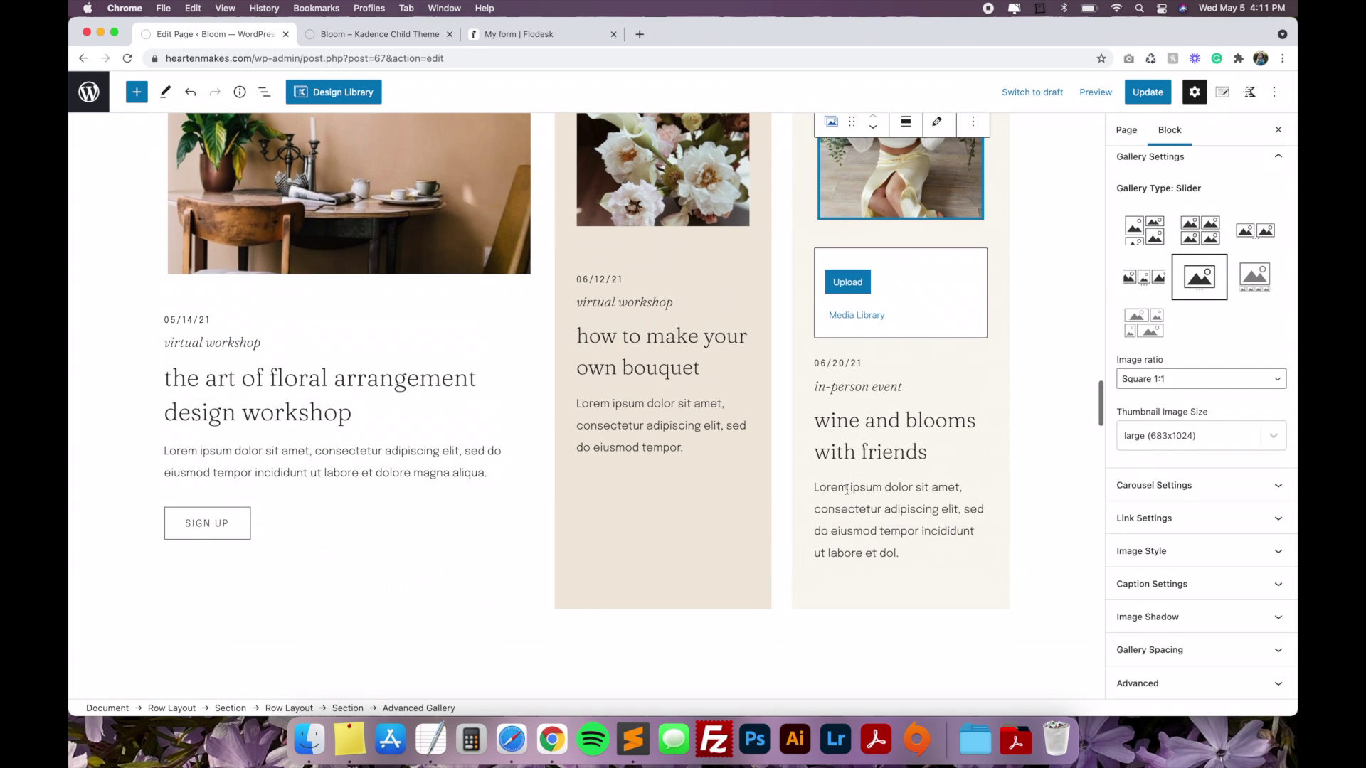
{"action": "left_click", "coordinate": [749, 522]}
{"action": "left_click", "coordinate": [1277, 225]}
{"action": "left_click", "coordinate": [1093, 442]}
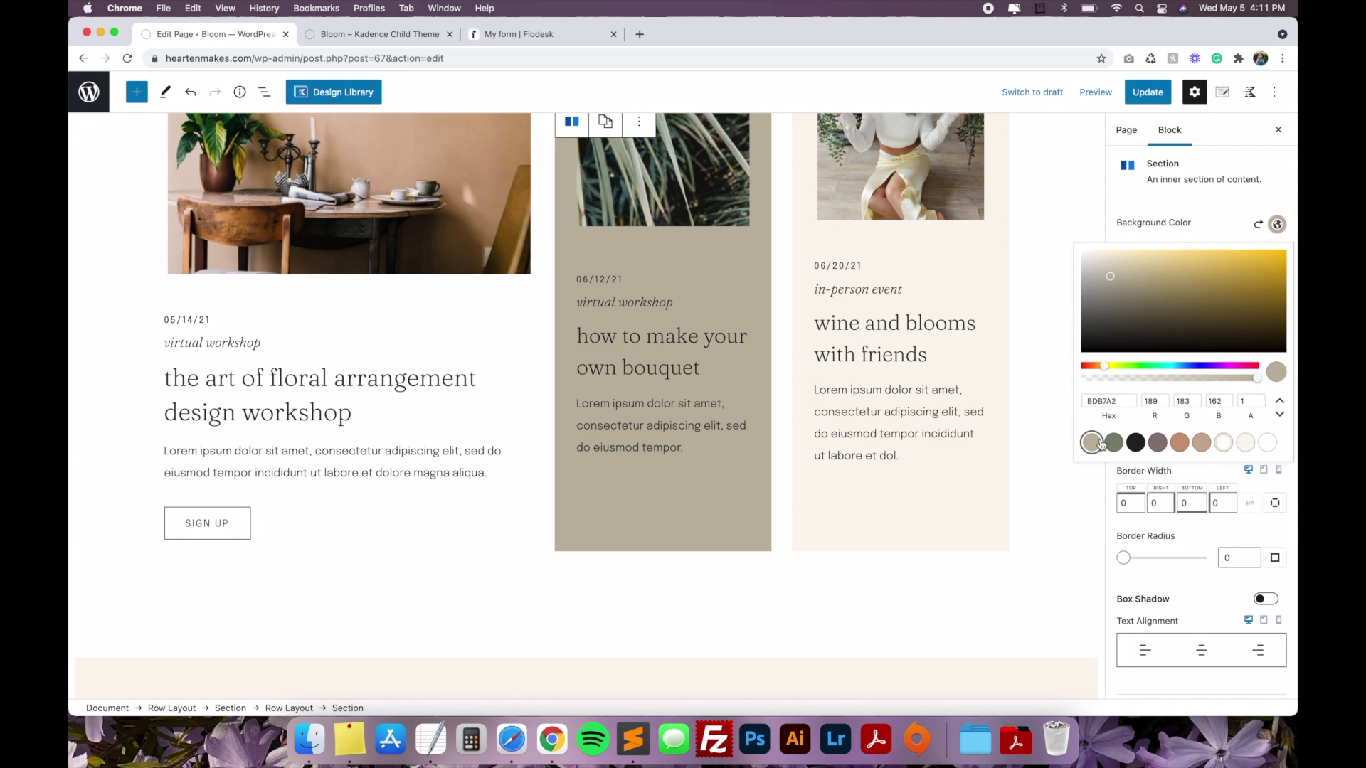
- Set the color of the "how to make your own bouquet" heading to the white palette color
{"action": "double_click", "coordinate": [670, 337]}
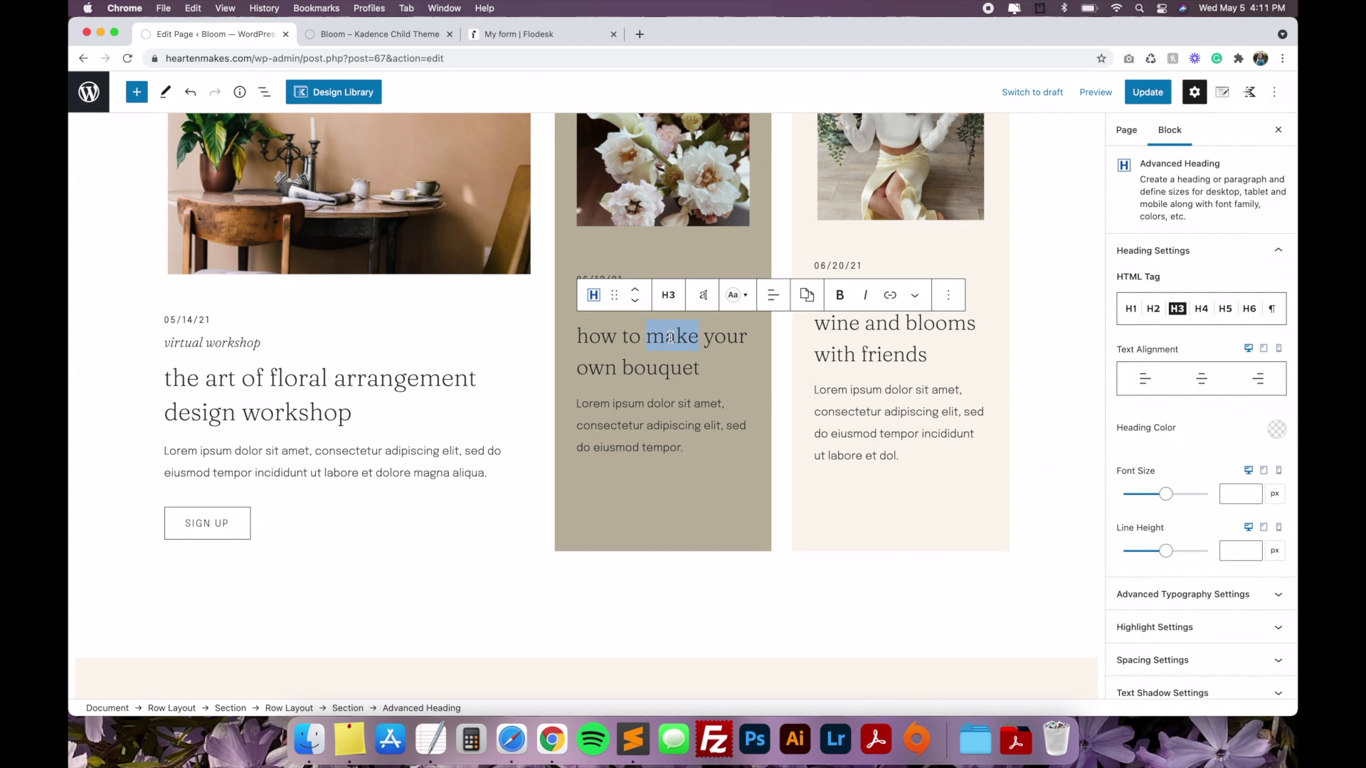
{"action": "left_click", "coordinate": [1277, 434]}
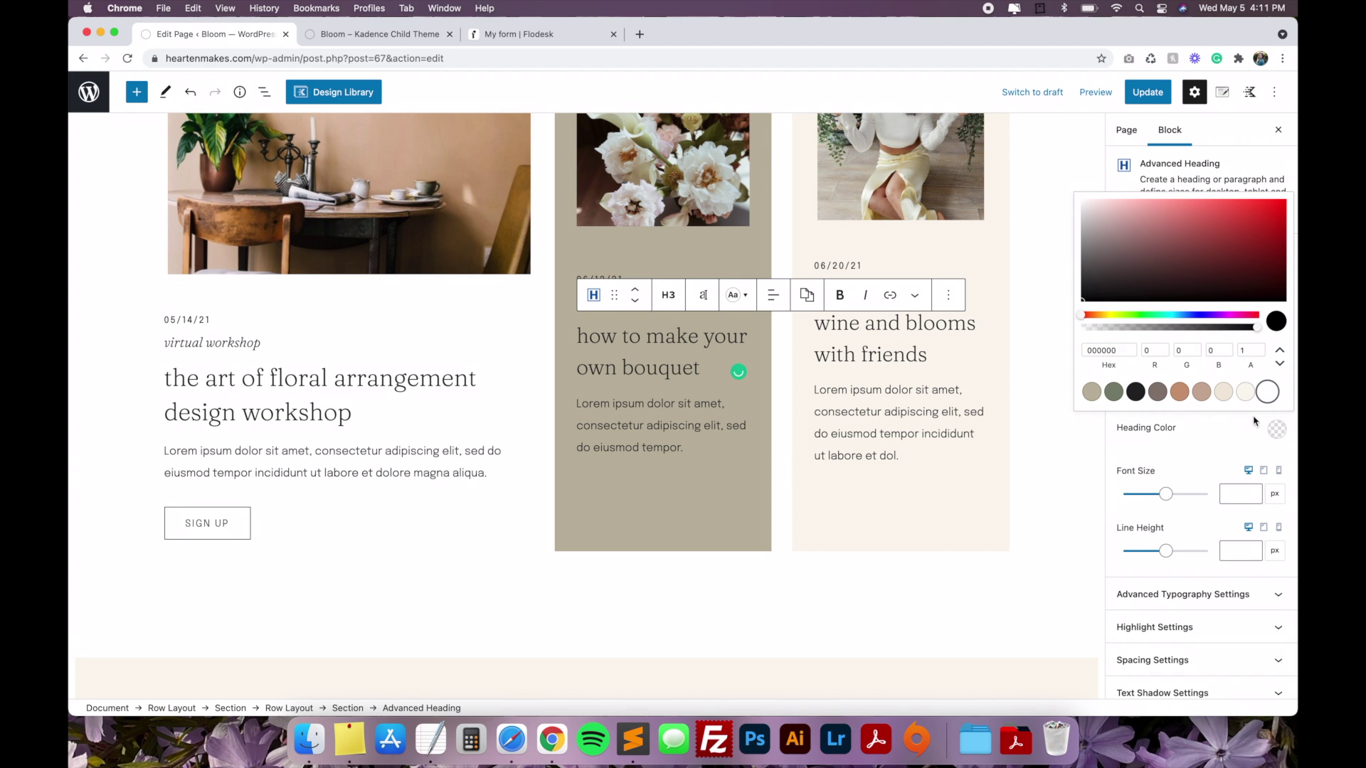
{"action": "left_click", "coordinate": [1227, 447]}
{"action": "left_click", "coordinate": [1046, 464]}
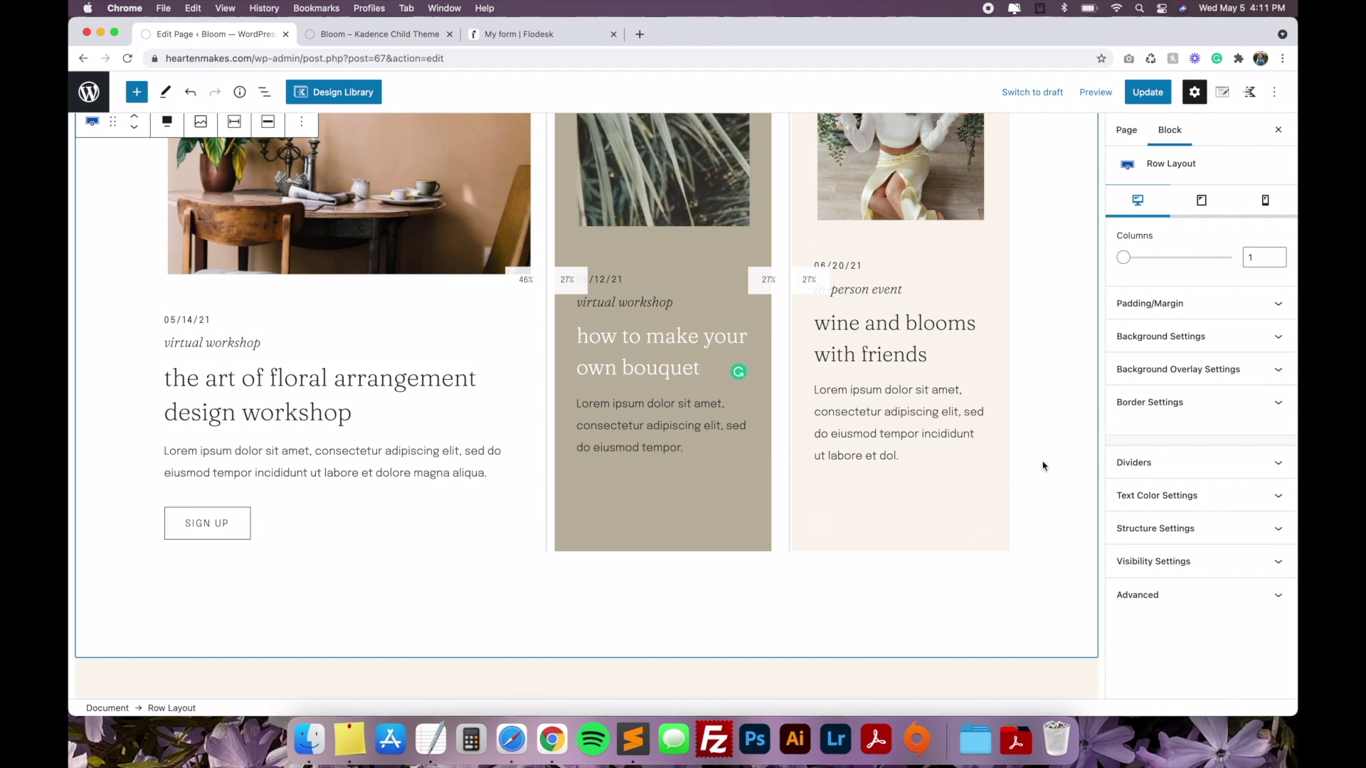
- Select the SIGN UP button of the floral arrangement workshop and view its link and button settings
{"action": "scroll", "coordinate": [1043, 466], "scroll_direction": "down", "scroll_amount": 3}
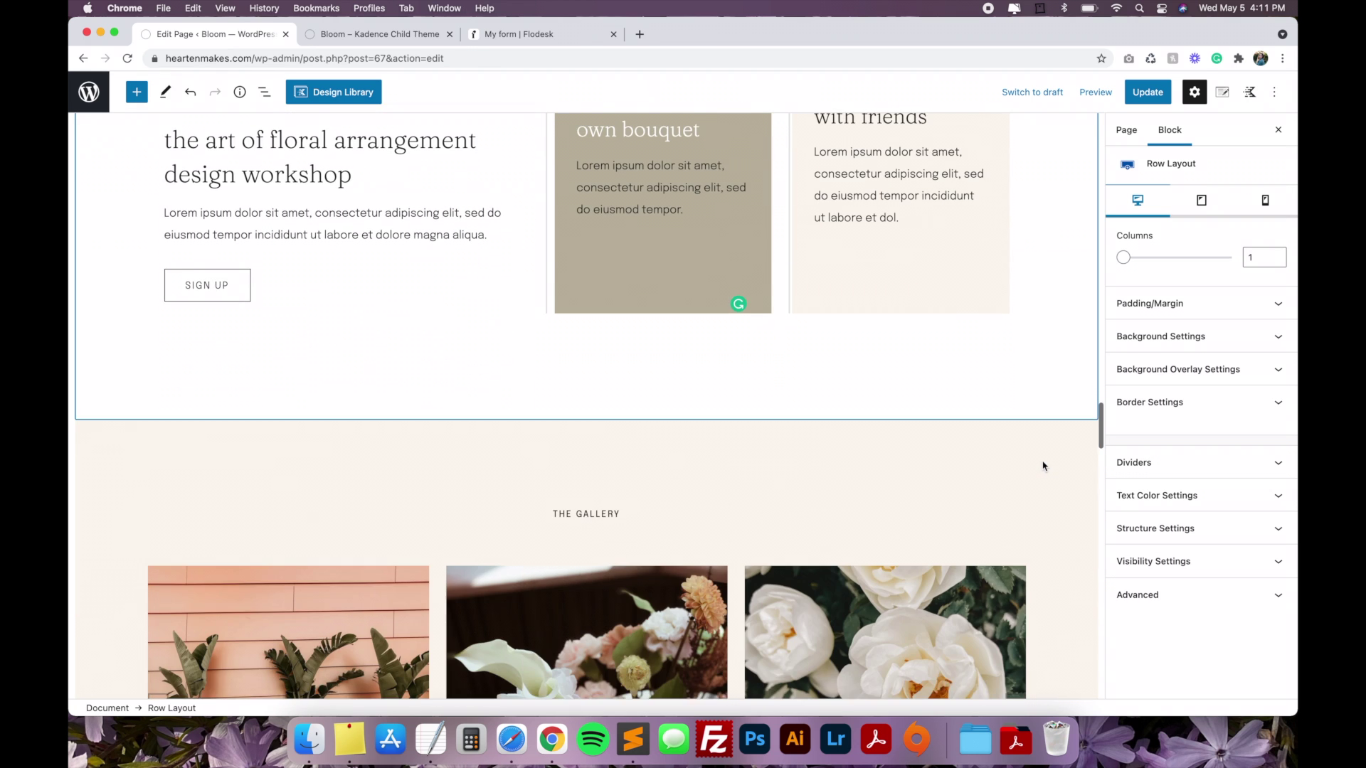
{"action": "left_click", "coordinate": [237, 308]}
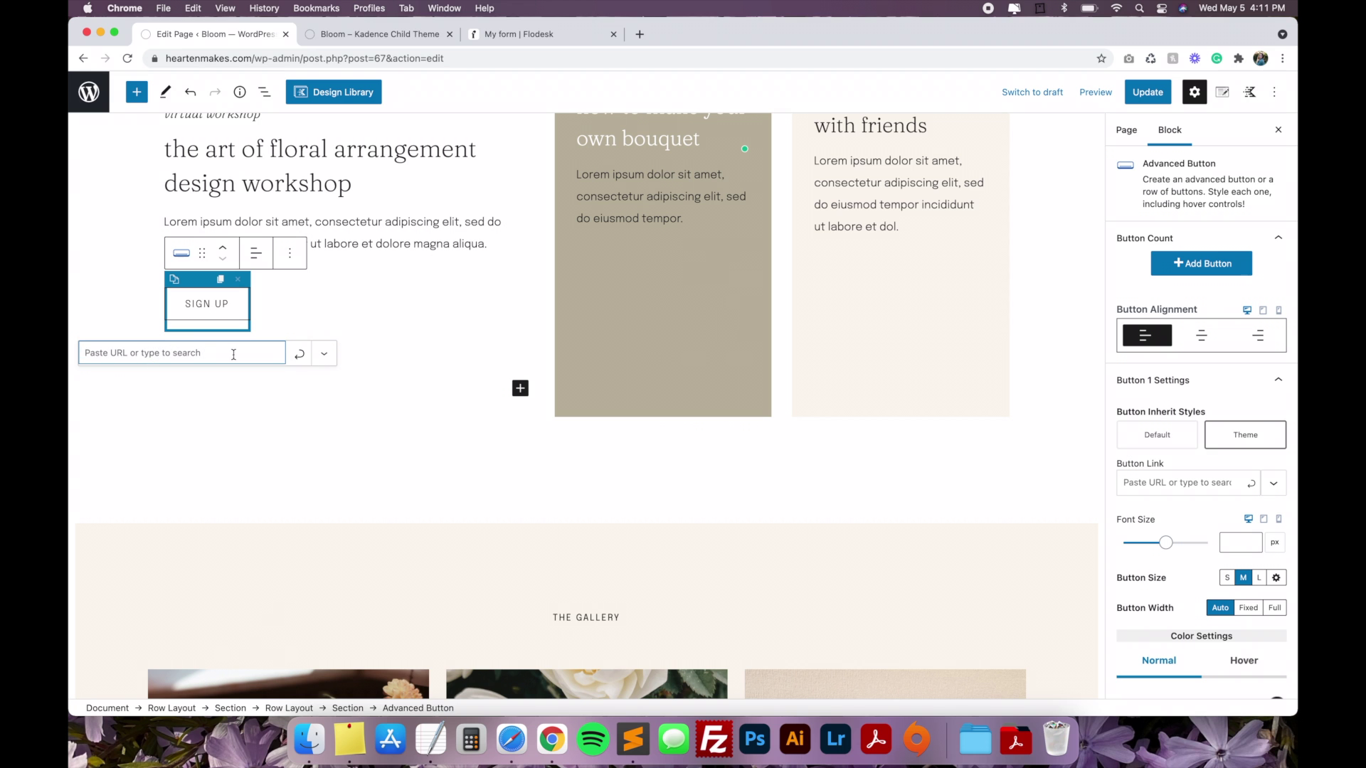
{"action": "scroll", "coordinate": [456, 329], "scroll_direction": "down", "scroll_amount": 3}
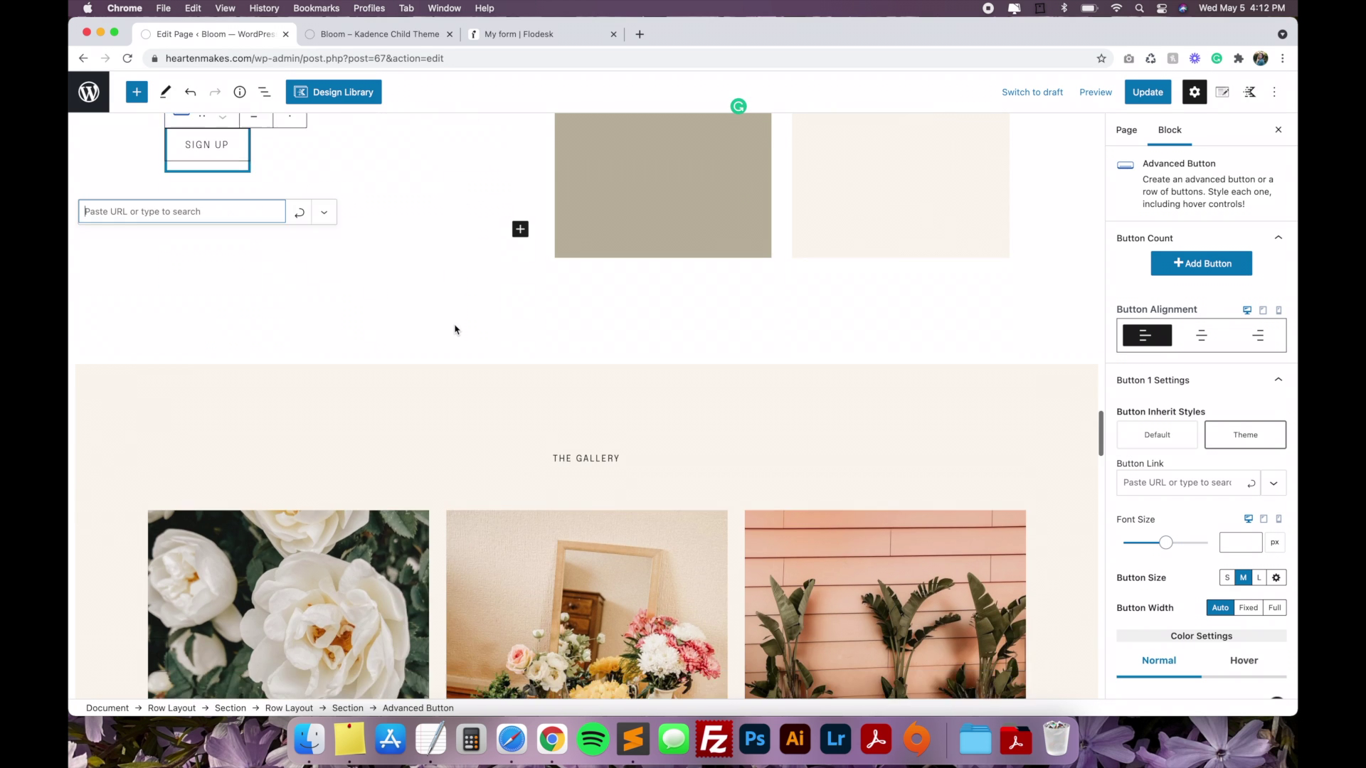
- Select the image carousel in the THE GALLERY section and look through its gallery settings
{"action": "scroll", "coordinate": [455, 329], "scroll_direction": "down", "scroll_amount": 5}
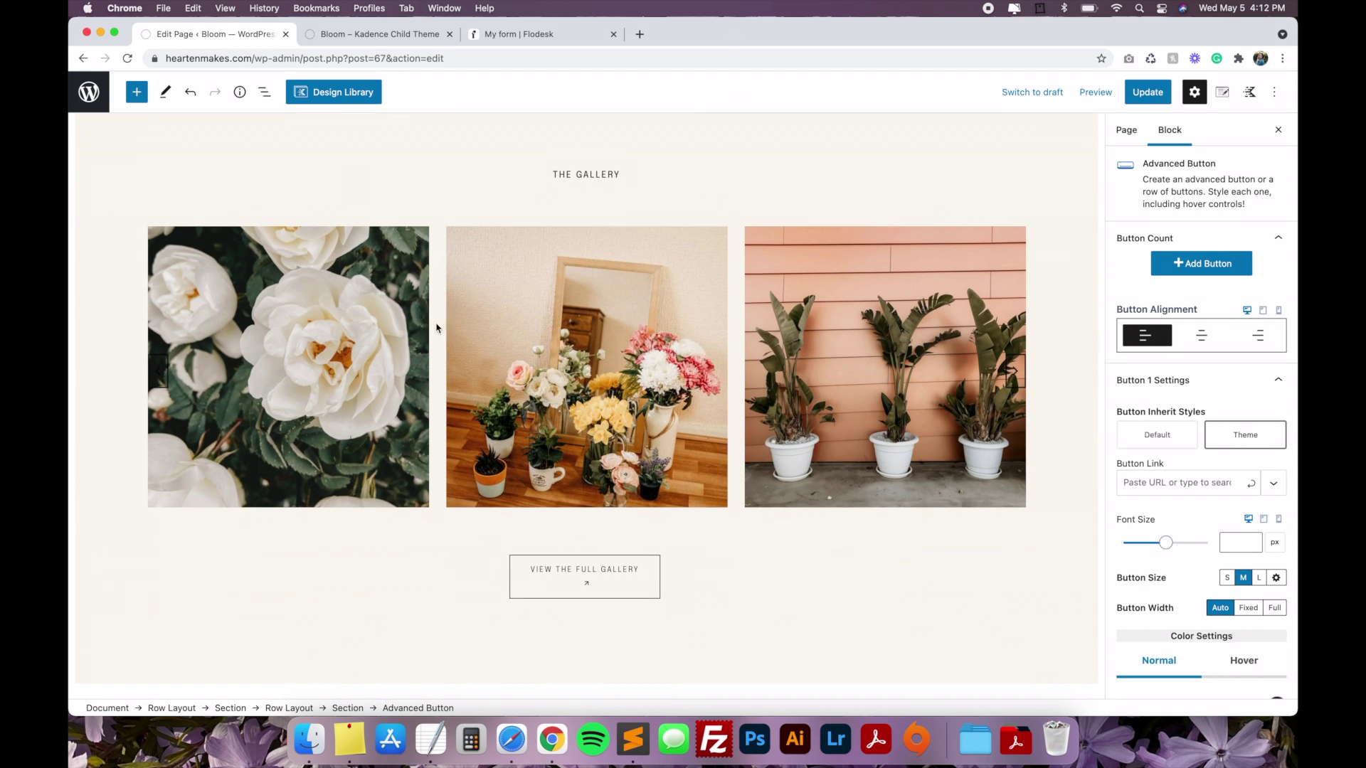
{"action": "left_click", "coordinate": [436, 327]}
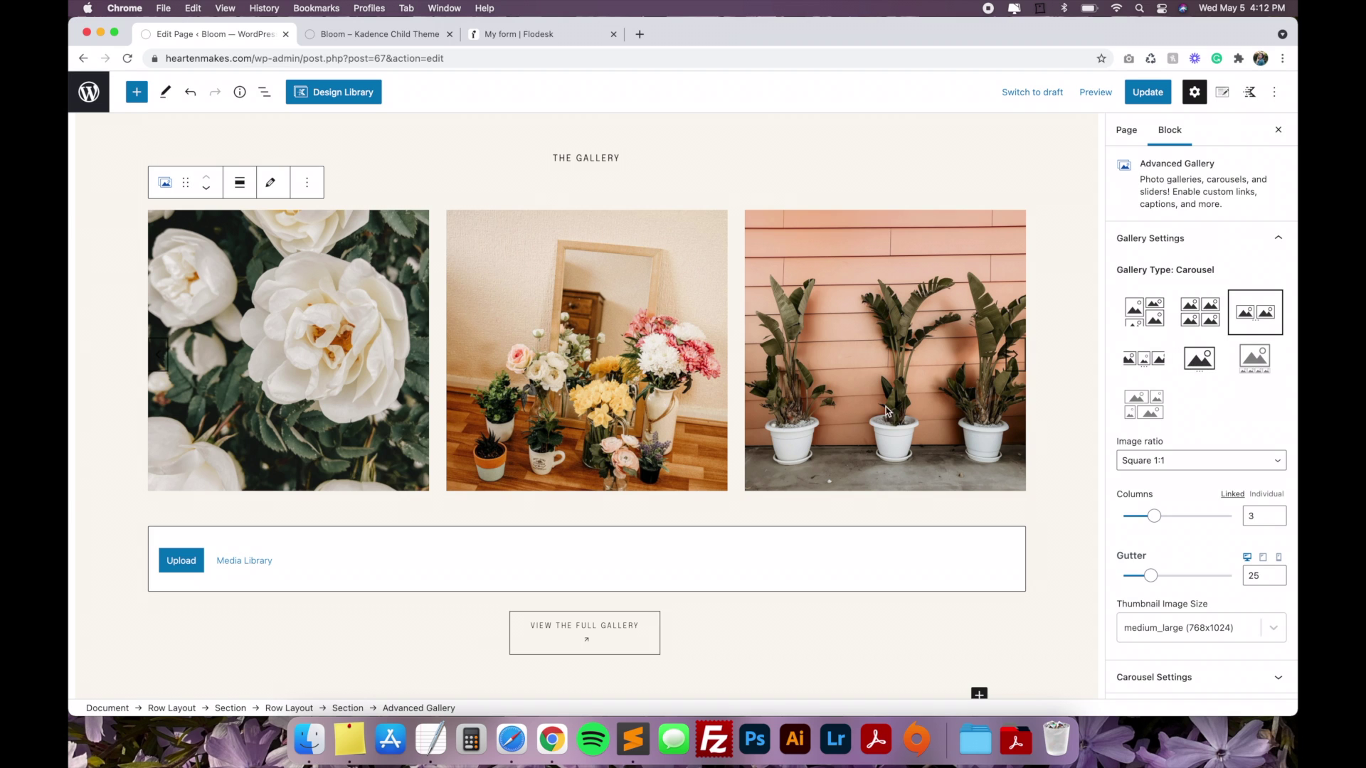
{"action": "left_click", "coordinate": [502, 336]}
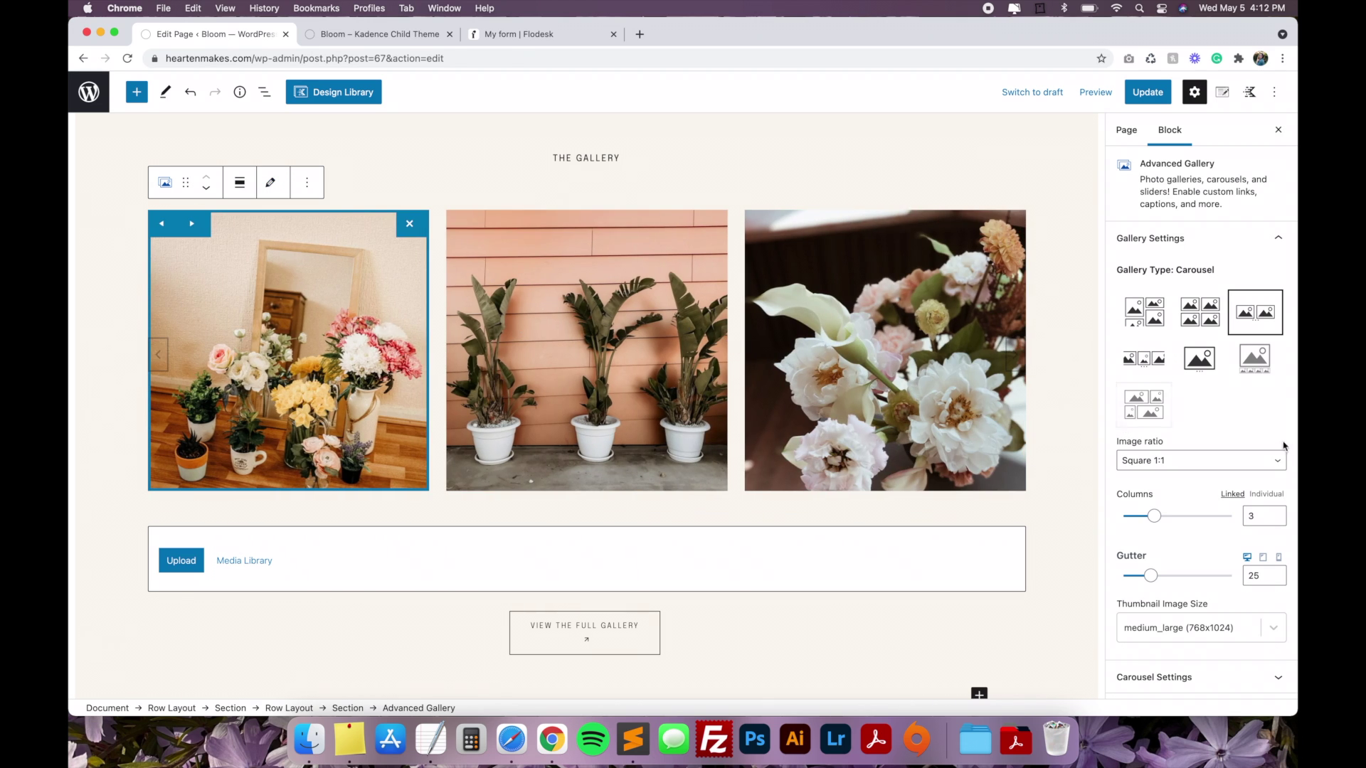
{"action": "scroll", "coordinate": [1223, 498], "scroll_direction": "down", "scroll_amount": 5}
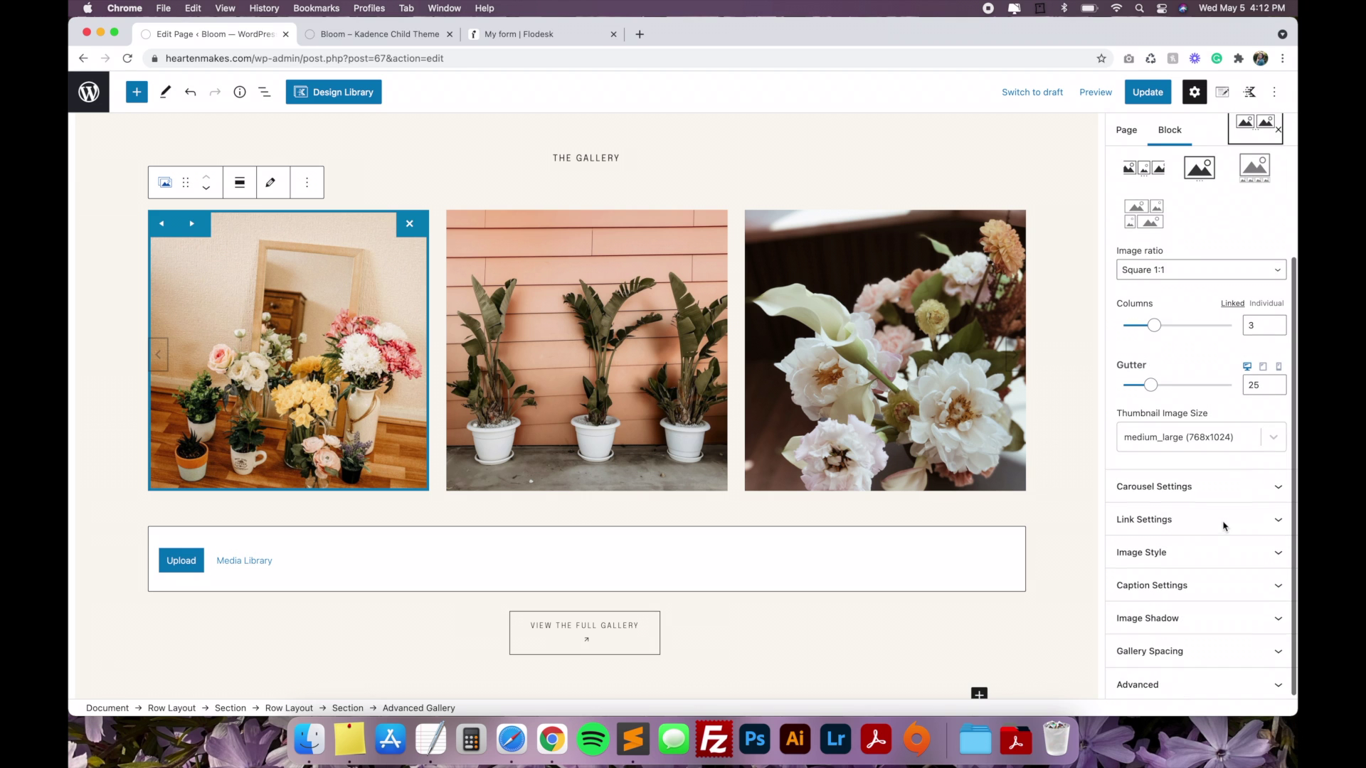
{"action": "scroll", "coordinate": [929, 450], "scroll_direction": "down", "scroll_amount": 8}
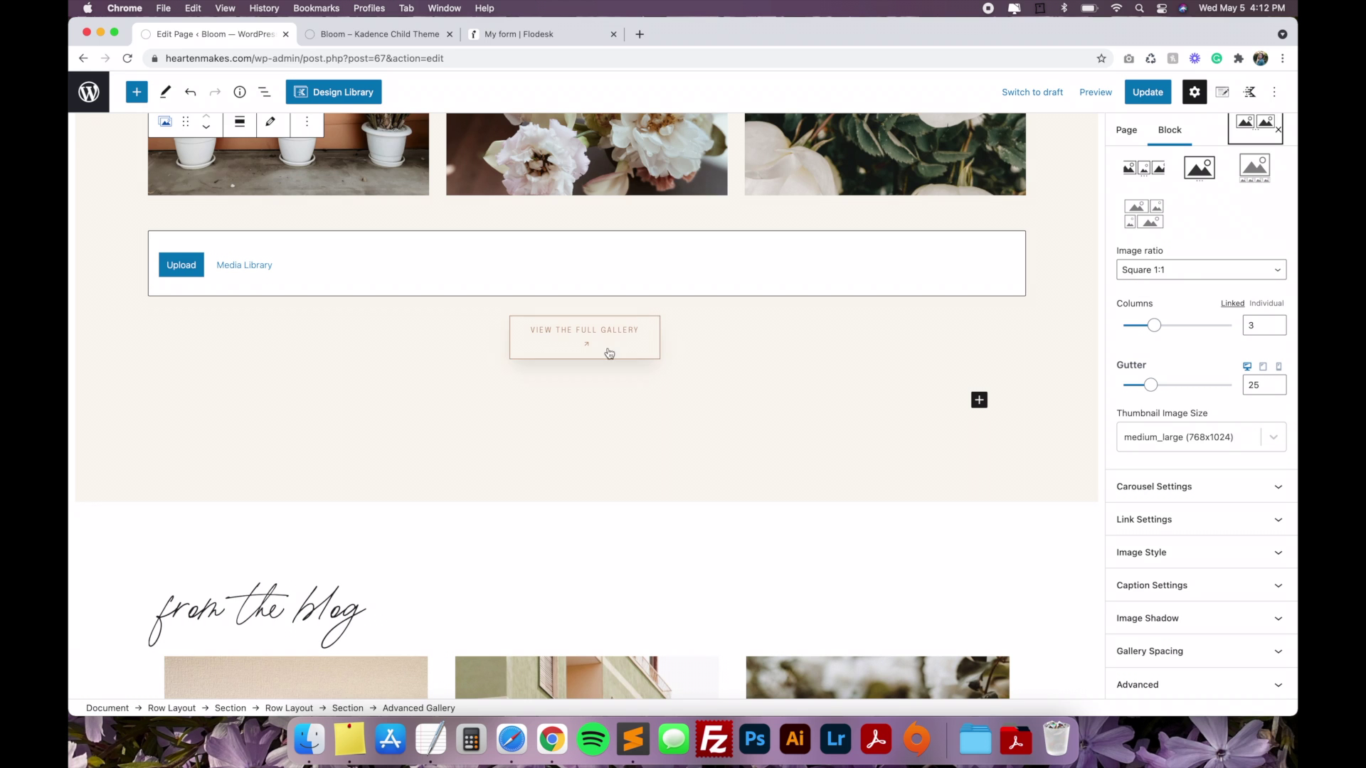
- Filter the posts block in the "from the blog" section by the Sample Category category
{"action": "scroll", "coordinate": [607, 350], "scroll_direction": "down", "scroll_amount": 12}
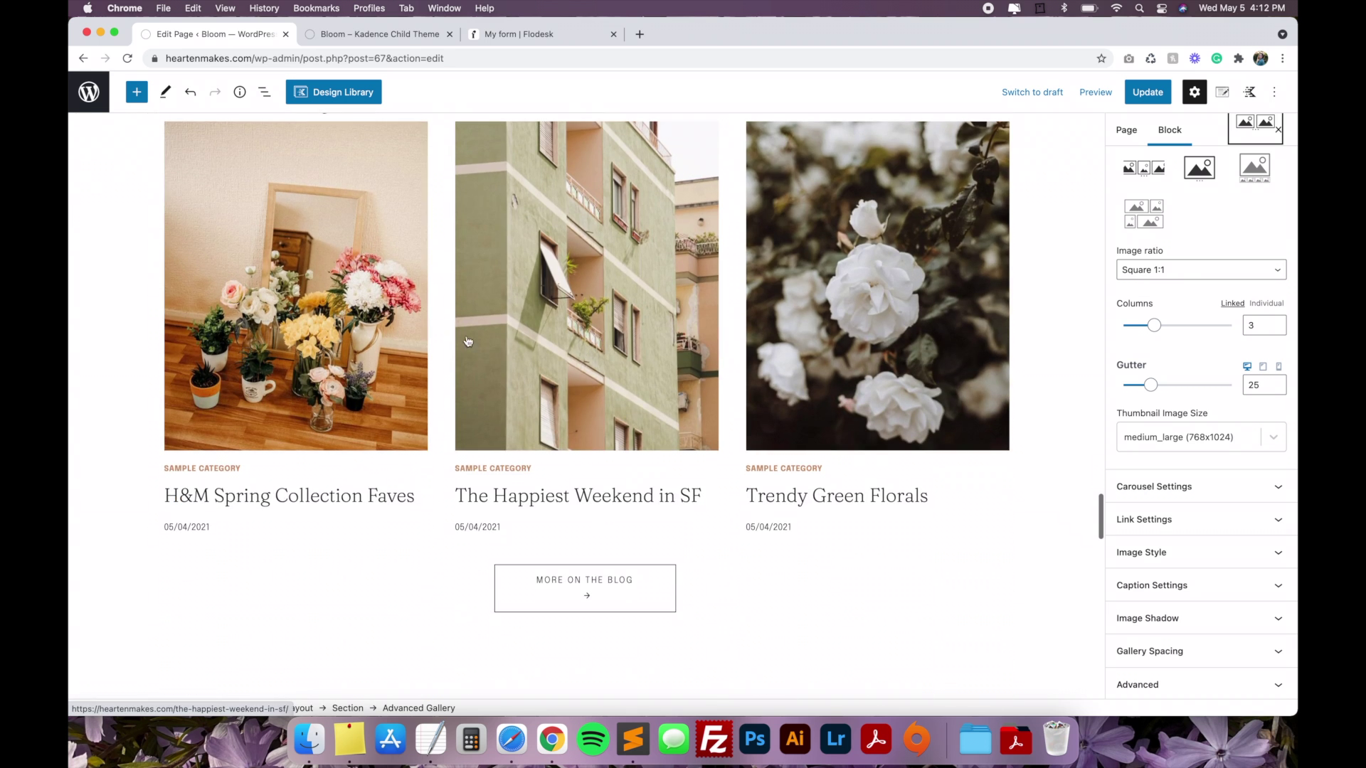
{"action": "left_click", "coordinate": [442, 317]}
{"action": "scroll", "coordinate": [441, 317], "scroll_direction": "down", "scroll_amount": 3}
{"action": "scroll", "coordinate": [723, 357], "scroll_direction": "up", "scroll_amount": 3}
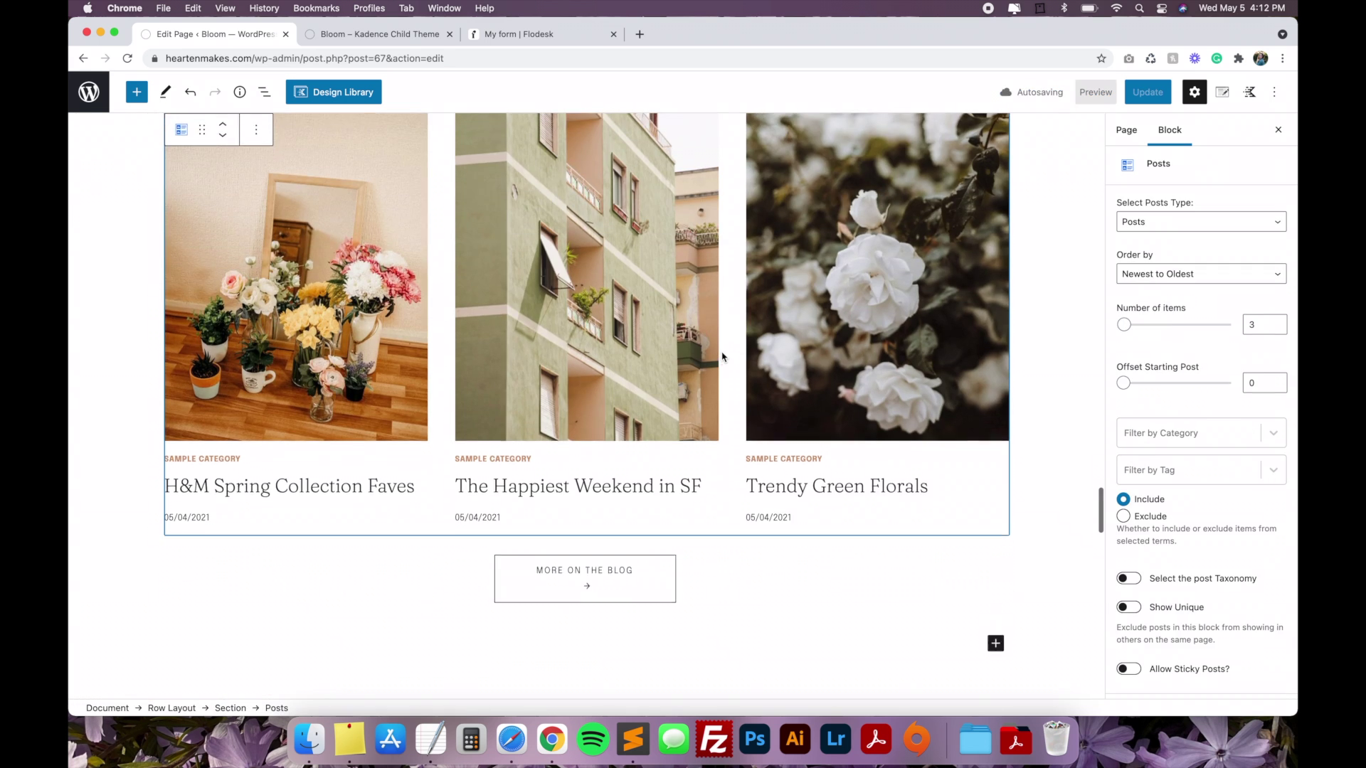
{"action": "scroll", "coordinate": [1177, 430], "scroll_direction": "down", "scroll_amount": 4}
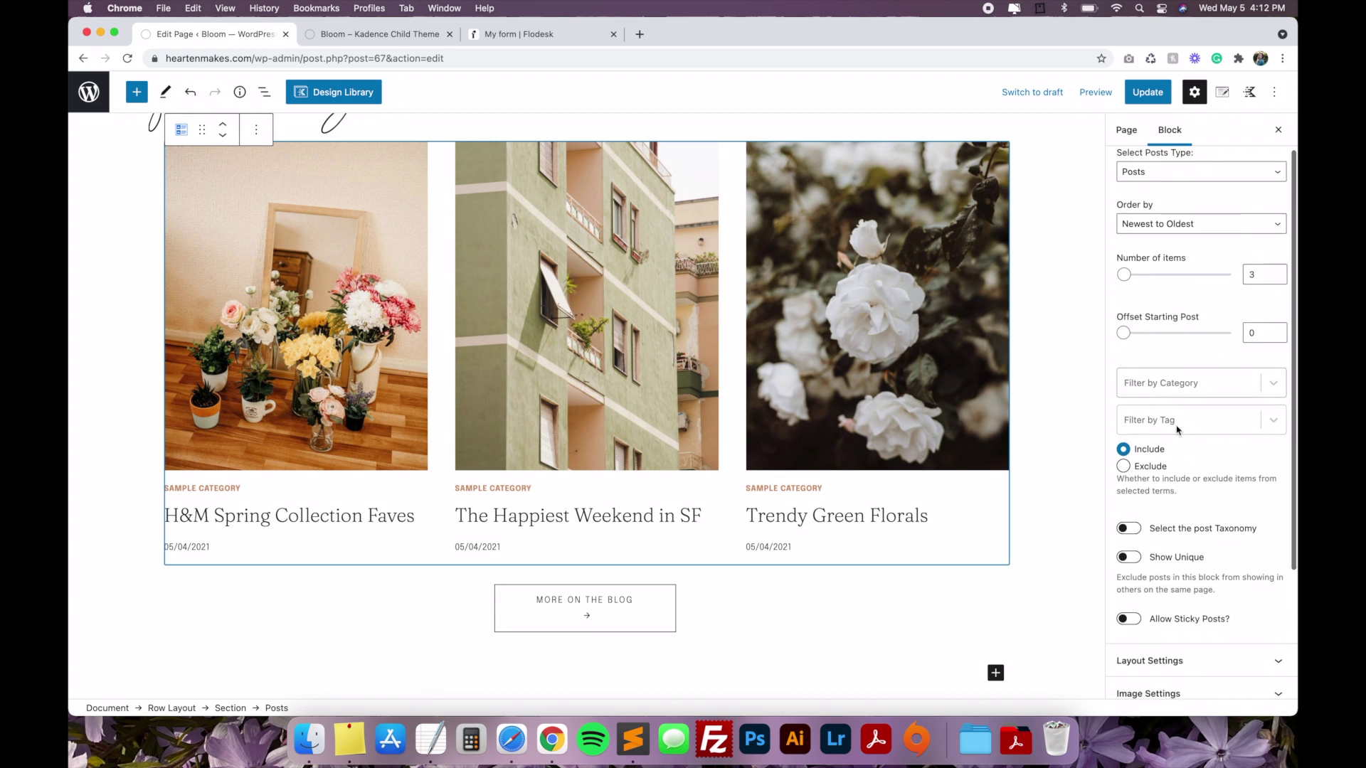
{"action": "scroll", "coordinate": [1167, 384], "scroll_direction": "up", "scroll_amount": 1}
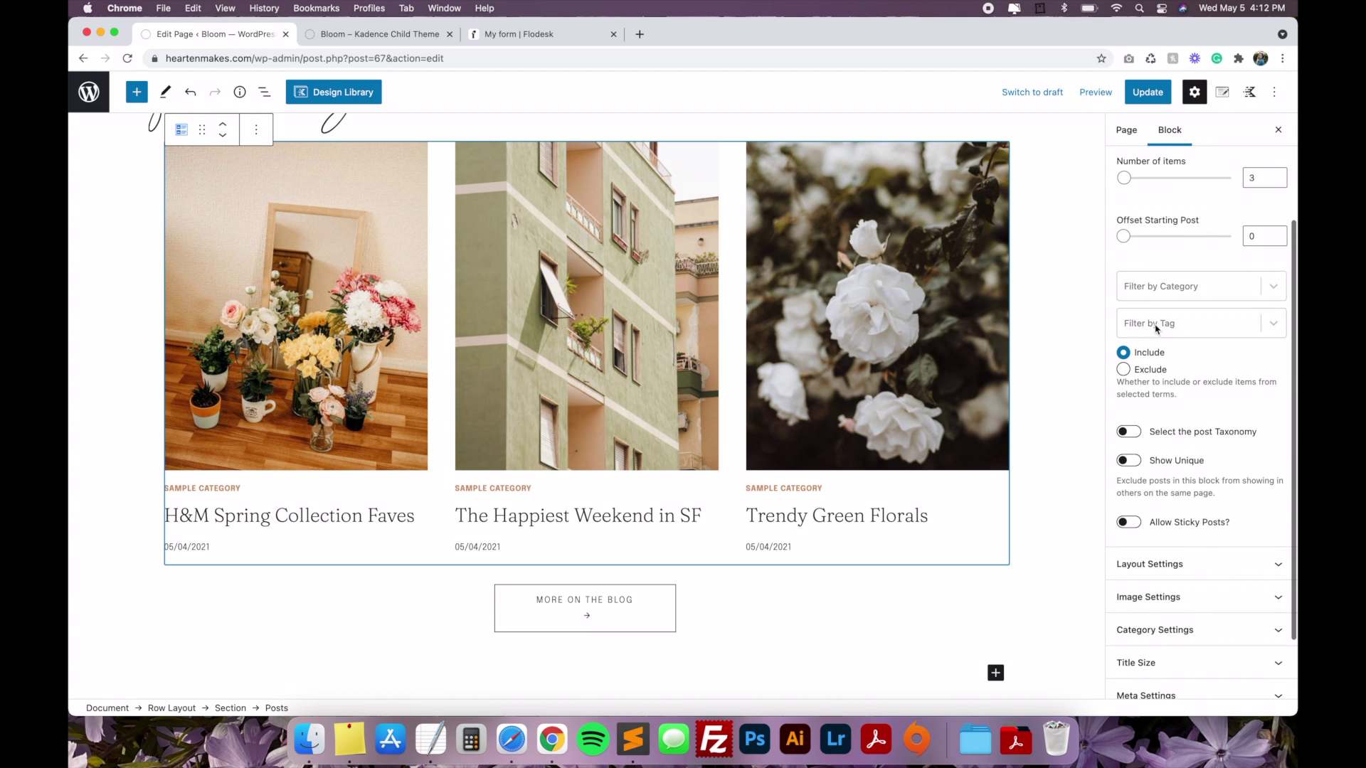
{"action": "left_click", "coordinate": [1140, 293]}
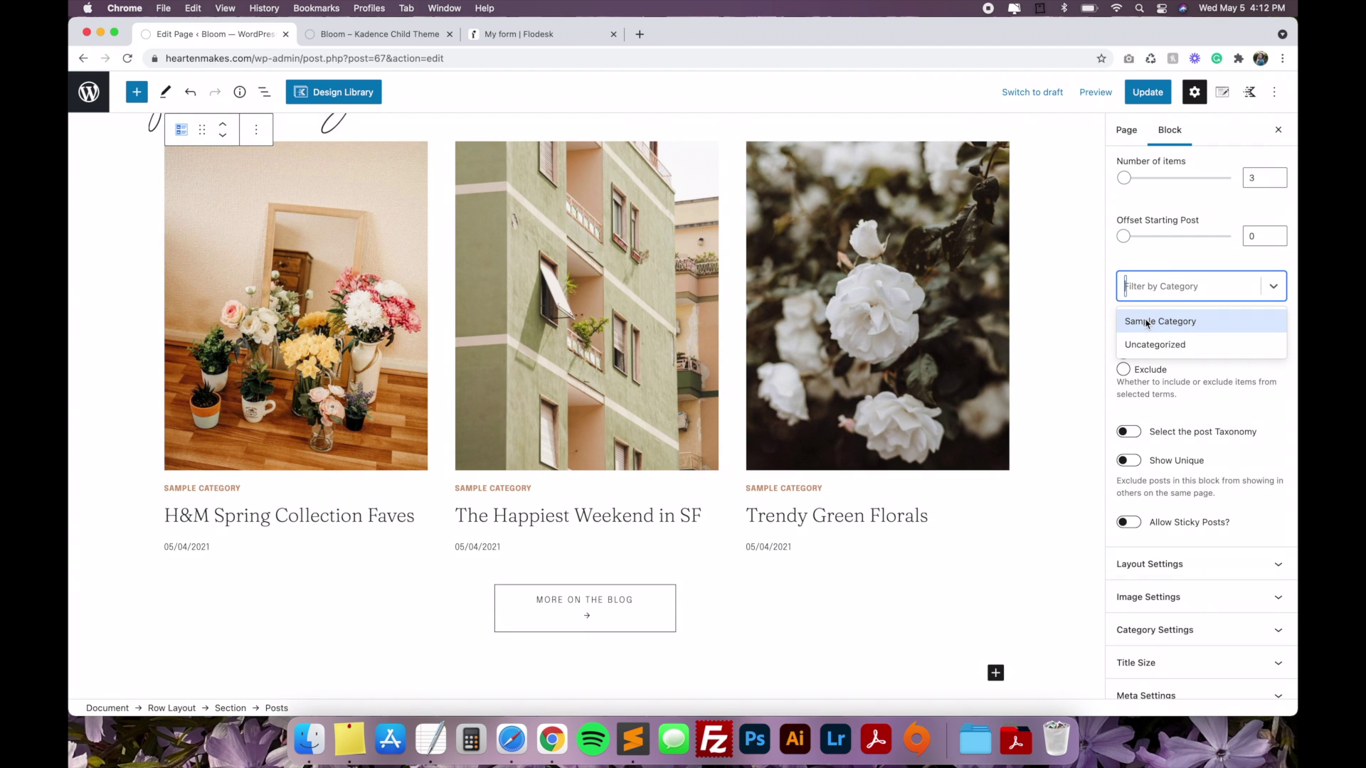
{"action": "left_click", "coordinate": [1147, 321]}
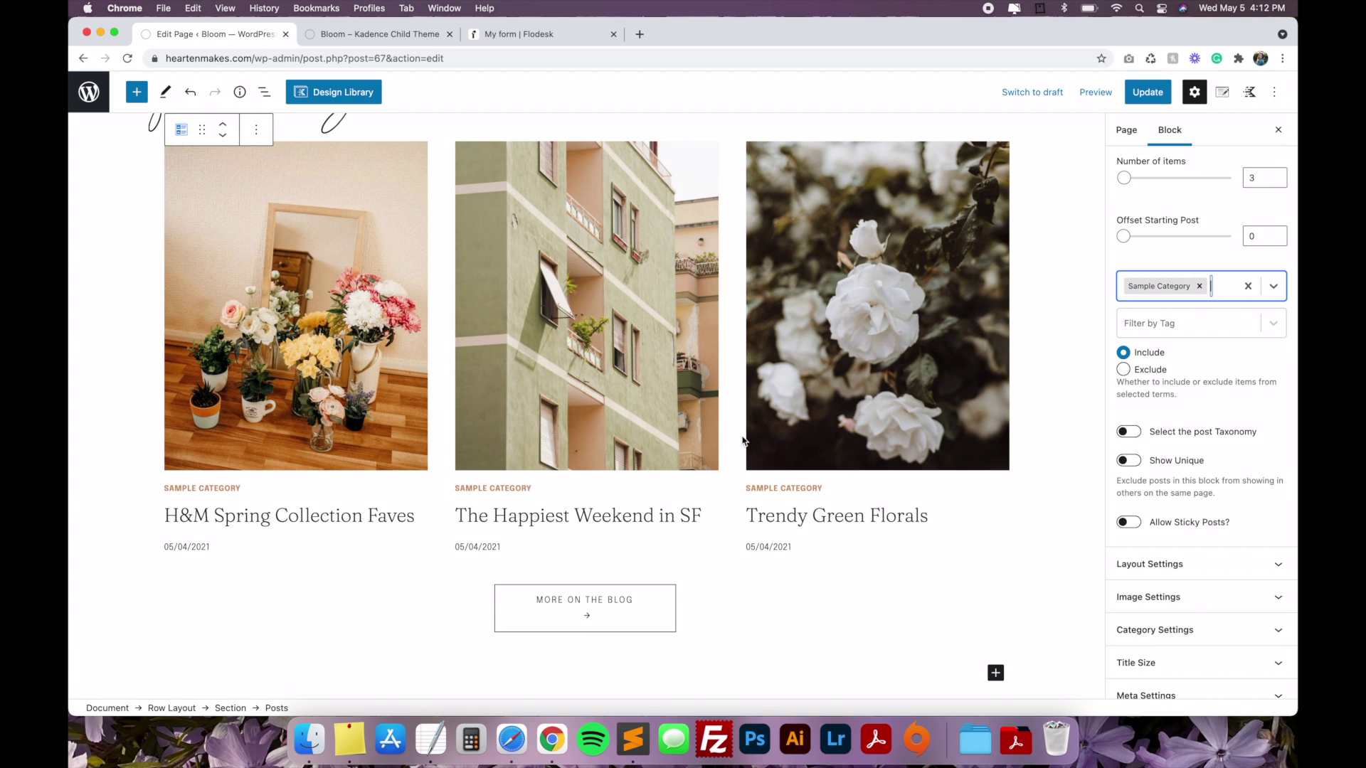
{"action": "left_click", "coordinate": [444, 445]}
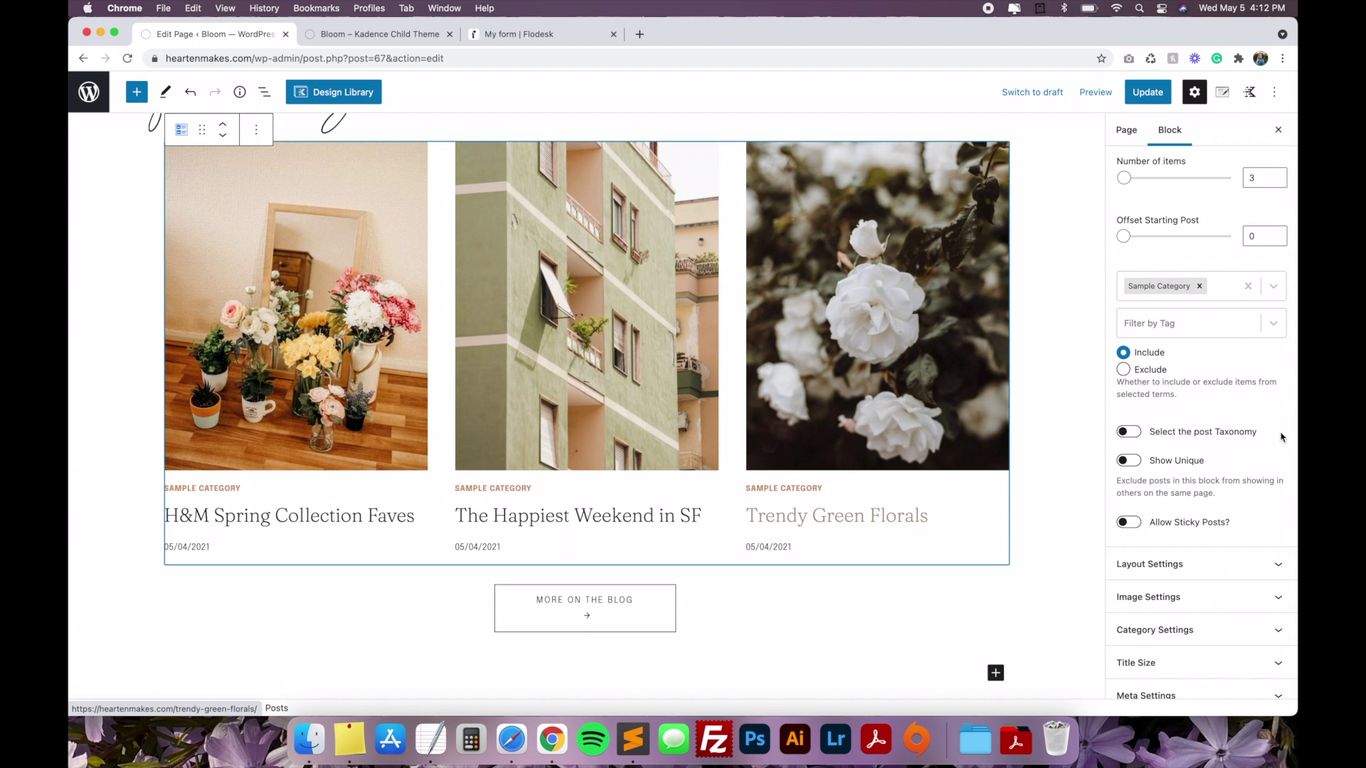
- Try a 2-column layout for the blog posts, view the image settings, and return the layout to 3 columns
{"action": "scroll", "coordinate": [1273, 432], "scroll_direction": "down", "scroll_amount": 3}
{"action": "scroll", "coordinate": [995, 506], "scroll_direction": "down", "scroll_amount": 5}
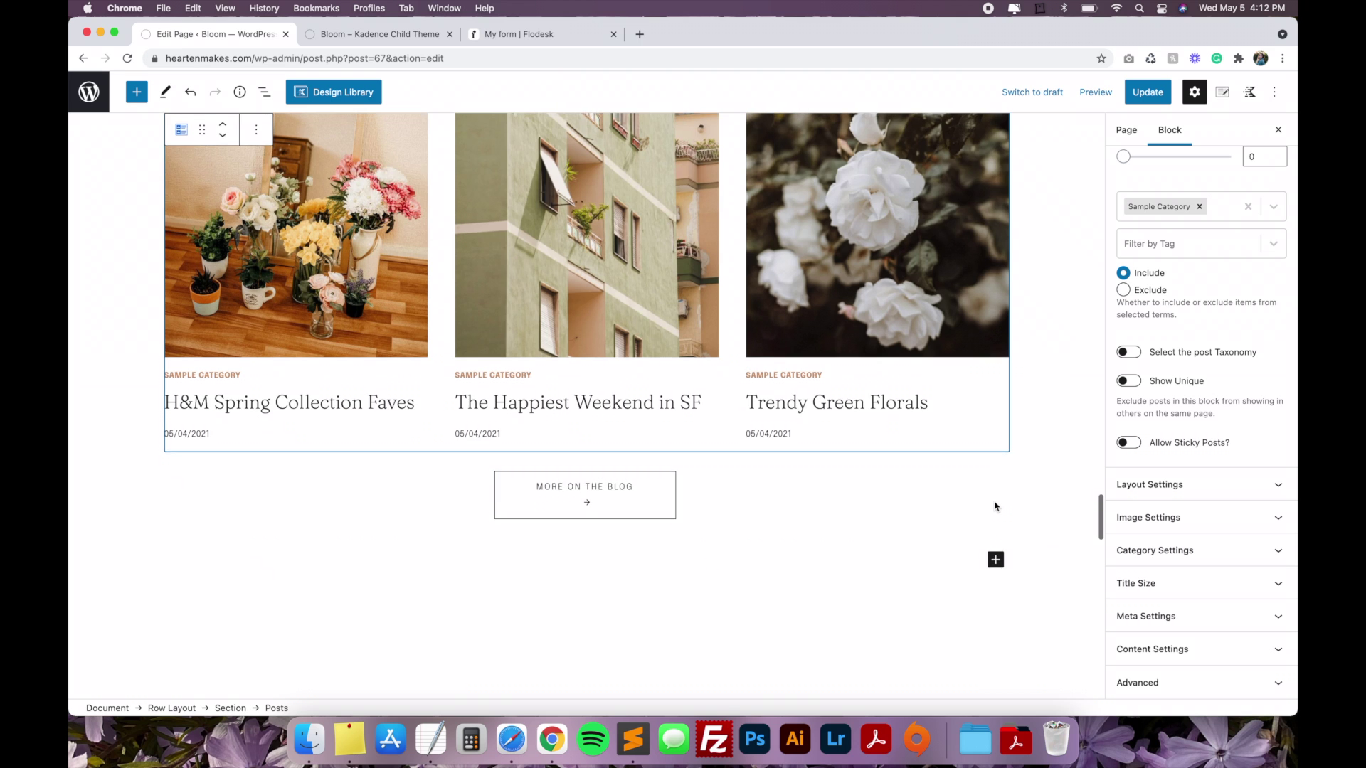
{"action": "left_click", "coordinate": [1174, 487]}
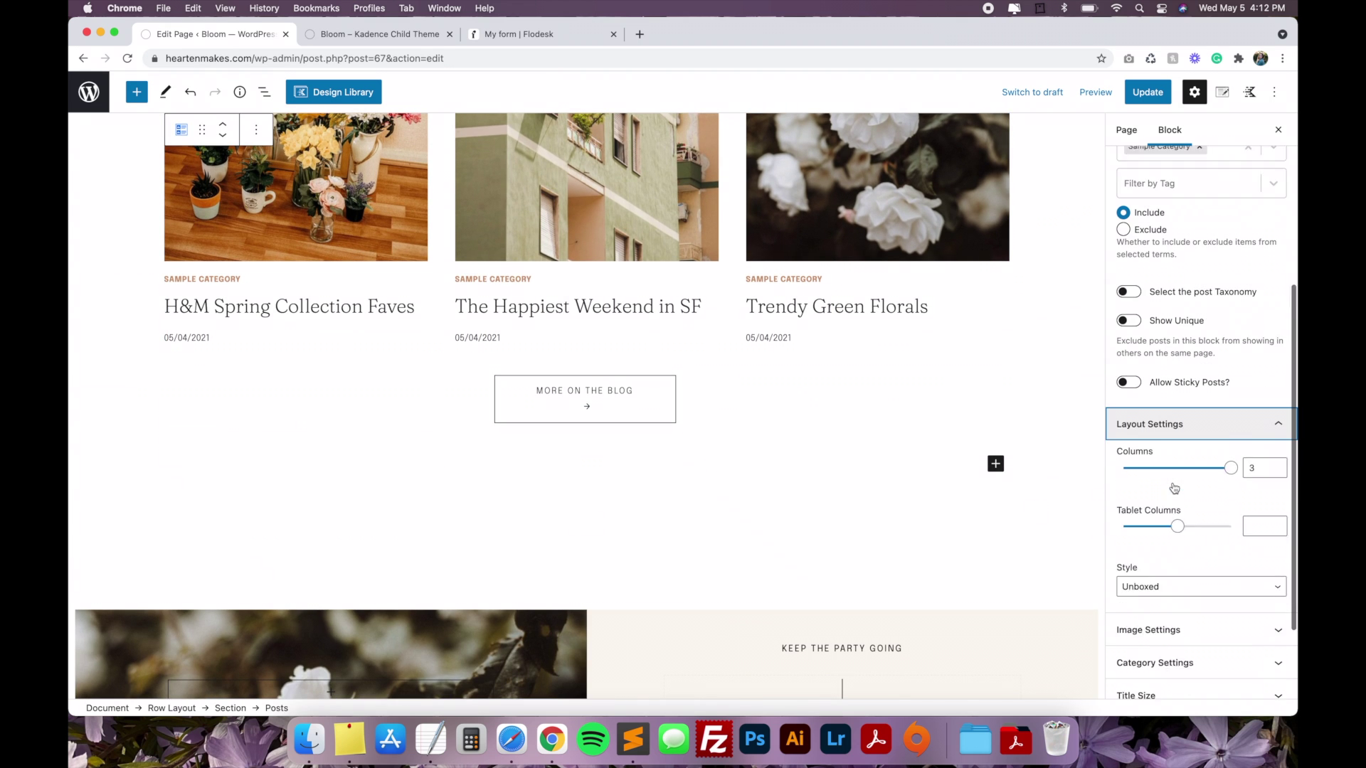
{"action": "left_click_drag", "start_coordinate": [1230, 425], "coordinate": [1178, 427]}
{"action": "scroll", "coordinate": [1187, 499], "scroll_direction": "down", "scroll_amount": 2}
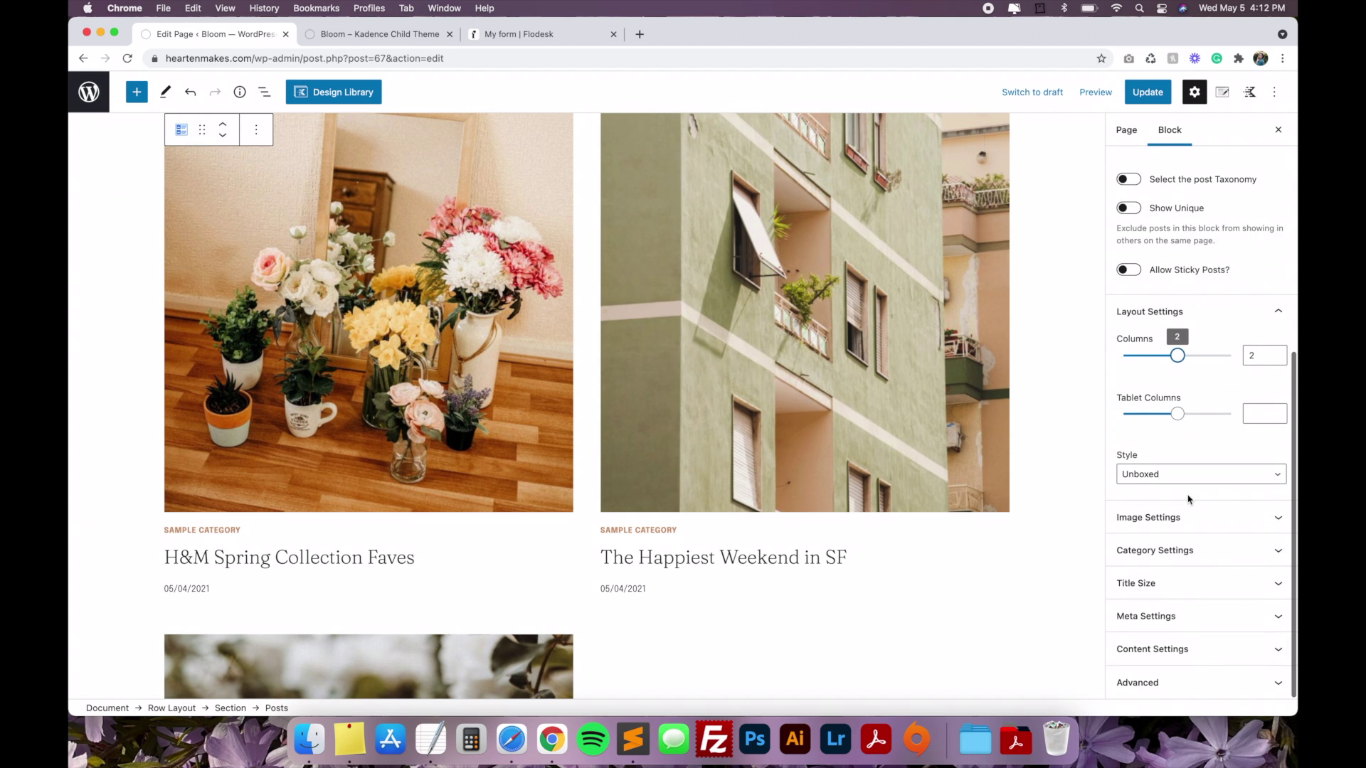
{"action": "left_click", "coordinate": [1148, 517]}
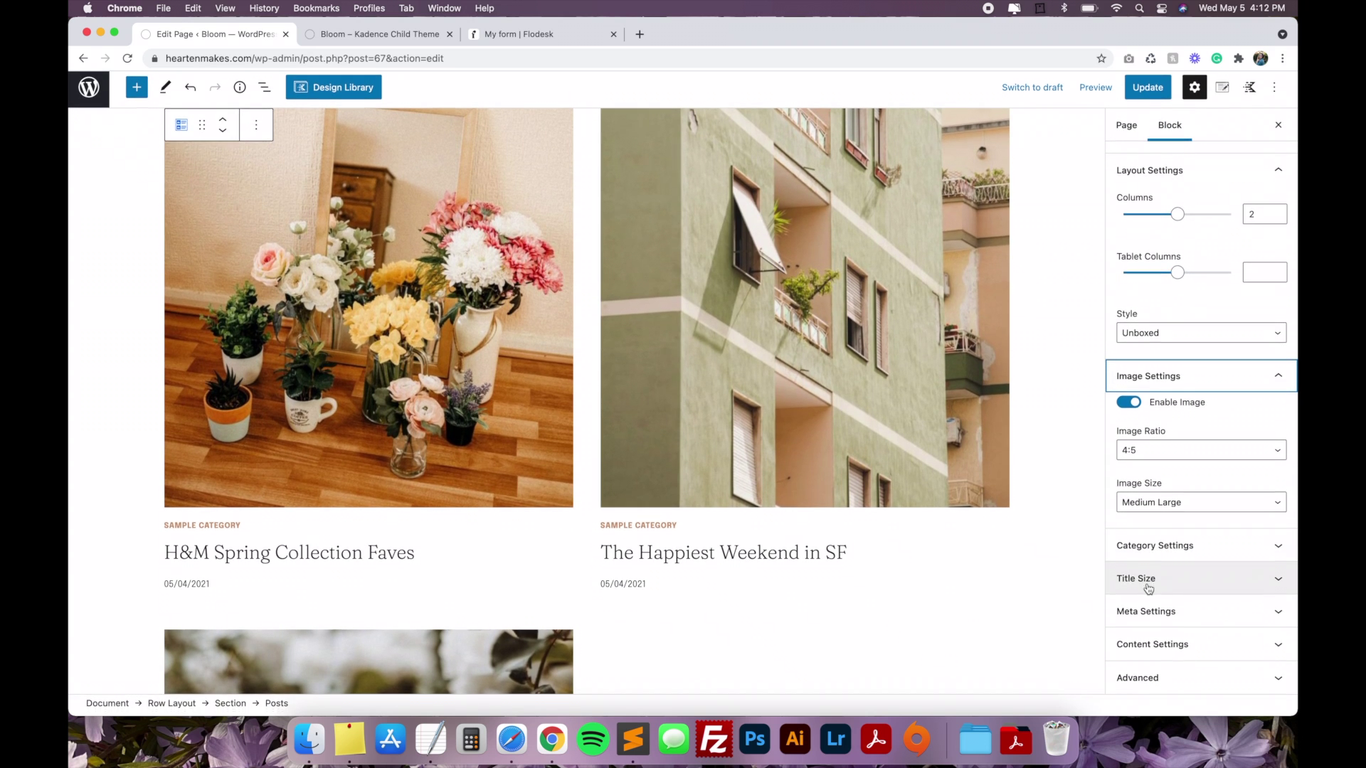
{"action": "scroll", "coordinate": [1202, 437], "scroll_direction": "up", "scroll_amount": 3}
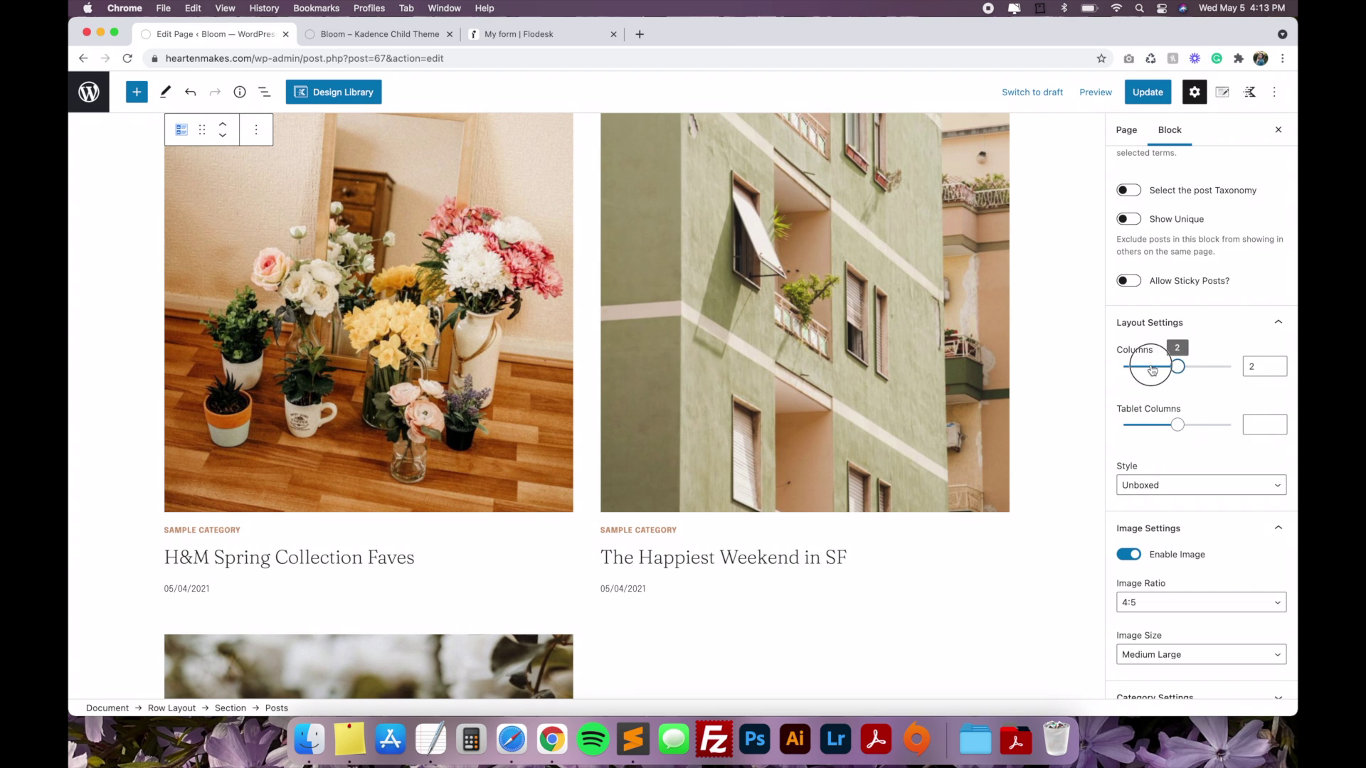
{"action": "left_click_drag", "start_coordinate": [1203, 373], "coordinate": [1221, 370]}
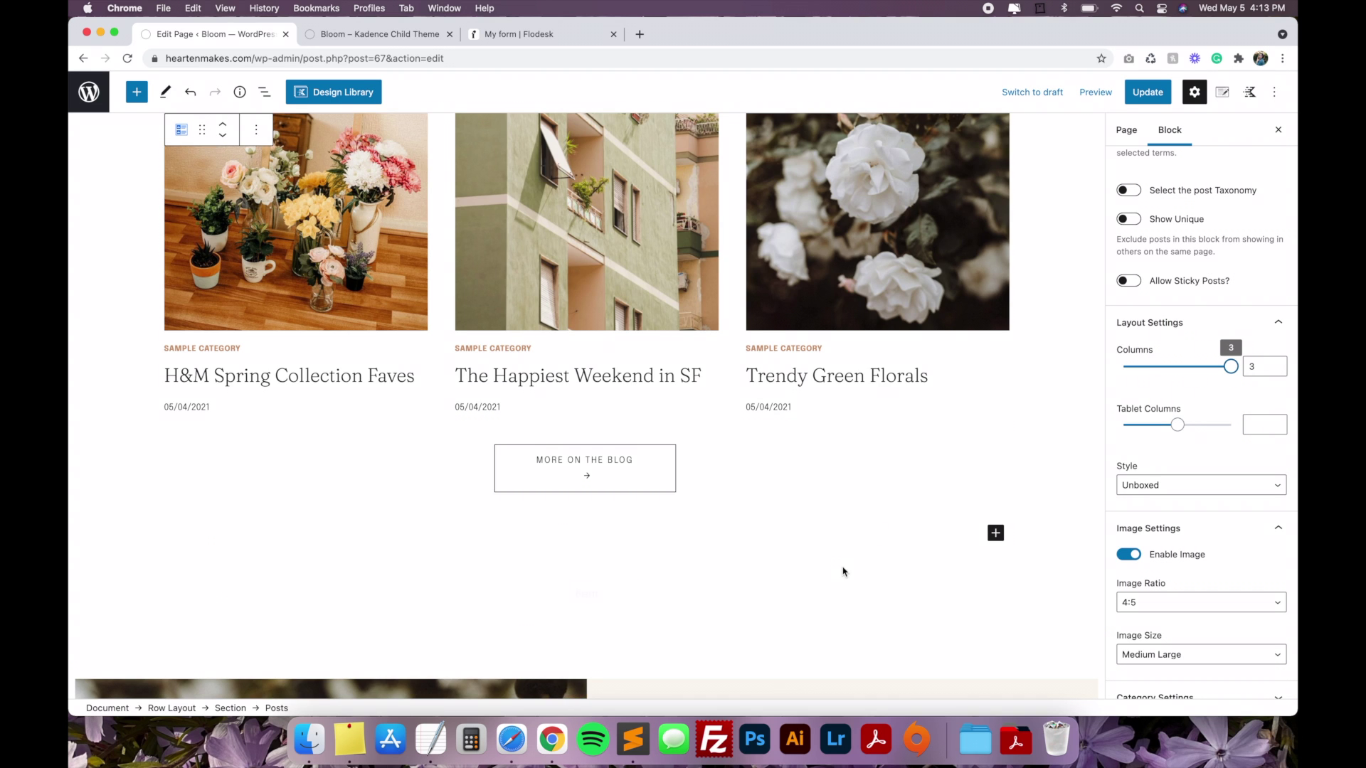
- Replace the white rose background image beside the "KEEP THE PARTY GOING" section with the long green leaves image
{"action": "scroll", "coordinate": [842, 567], "scroll_direction": "down", "scroll_amount": 8}
{"action": "scroll", "coordinate": [843, 568], "scroll_direction": "down", "scroll_amount": 3}
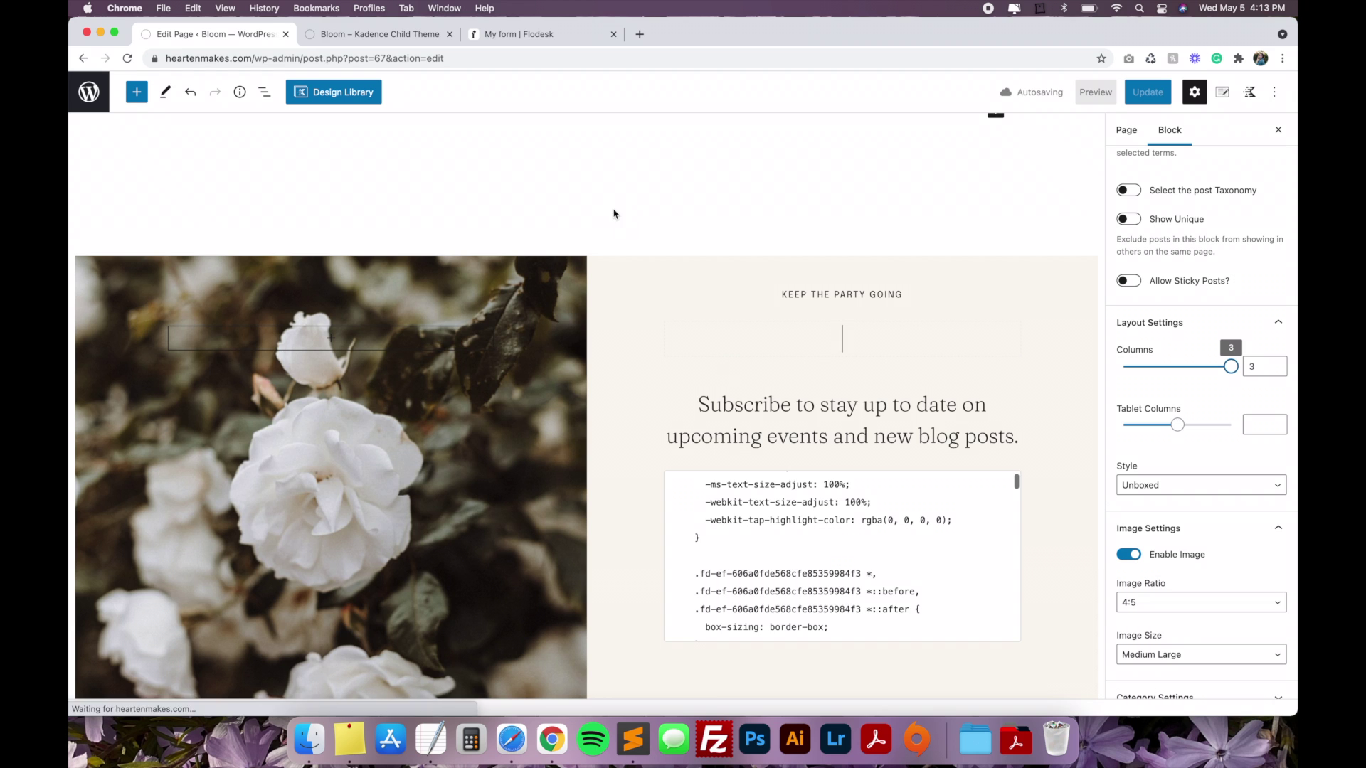
{"action": "scroll", "coordinate": [616, 213], "scroll_direction": "down", "scroll_amount": 2}
{"action": "left_click", "coordinate": [646, 251]}
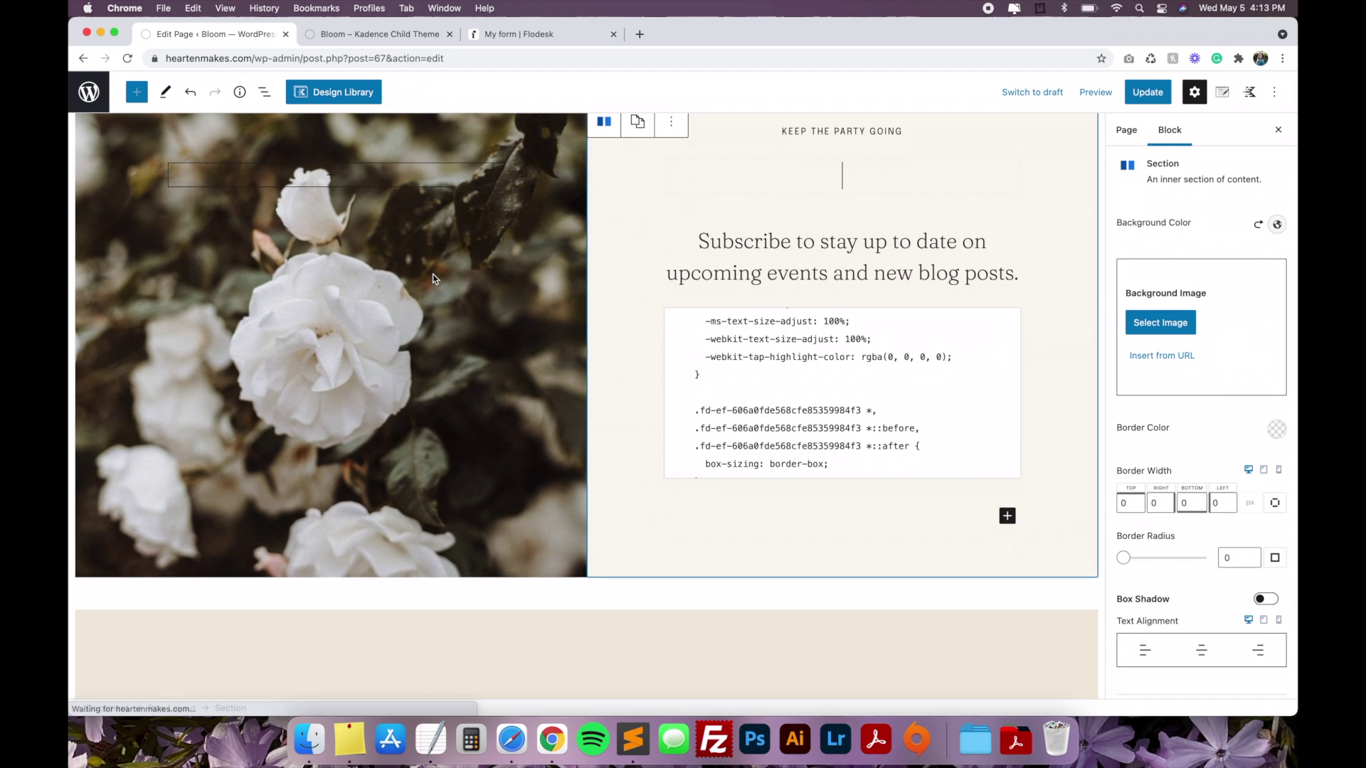
{"action": "scroll", "coordinate": [437, 254], "scroll_direction": "up", "scroll_amount": 2}
{"action": "scroll", "coordinate": [436, 253], "scroll_direction": "up", "scroll_amount": 1}
{"action": "left_click", "coordinate": [308, 451]}
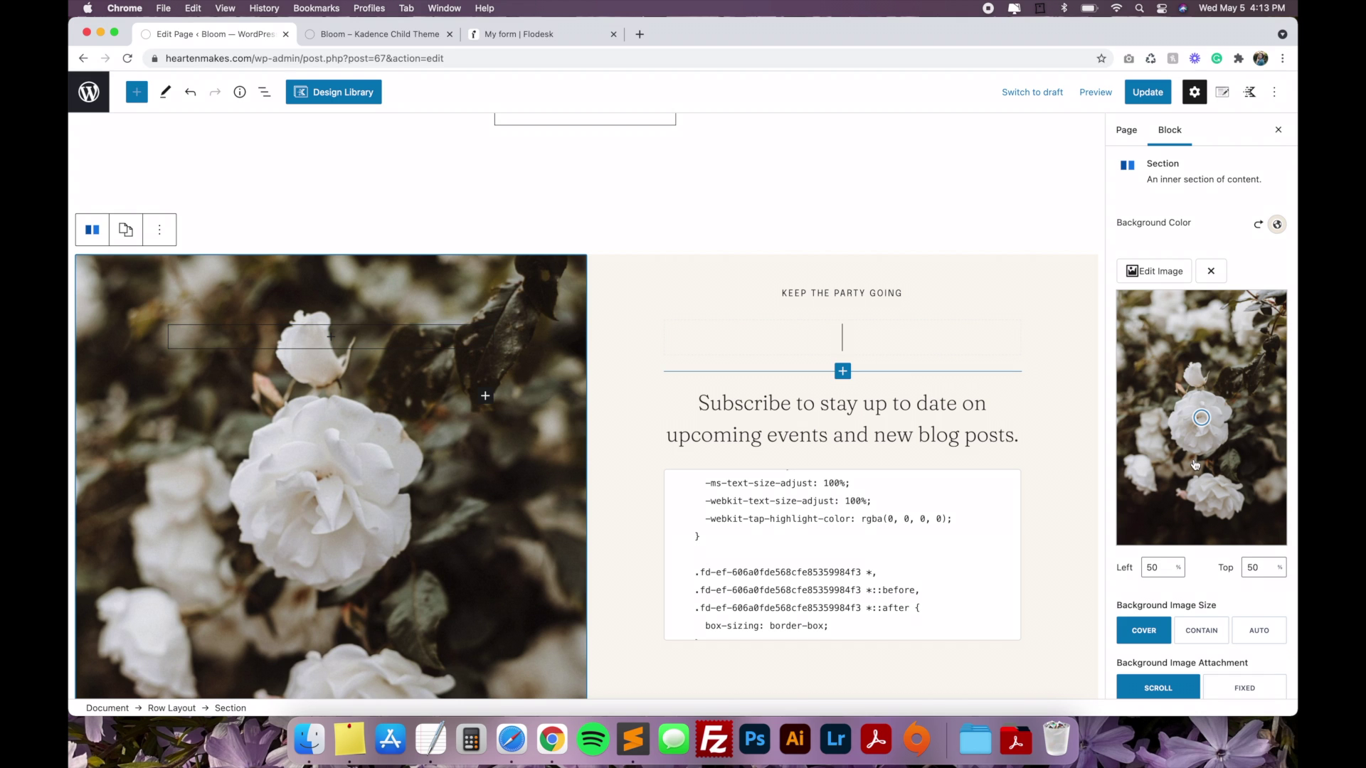
{"action": "left_click", "coordinate": [538, 426]}
{"action": "scroll", "coordinate": [1259, 267], "scroll_direction": "down", "scroll_amount": 2}
{"action": "left_click", "coordinate": [1151, 222]}
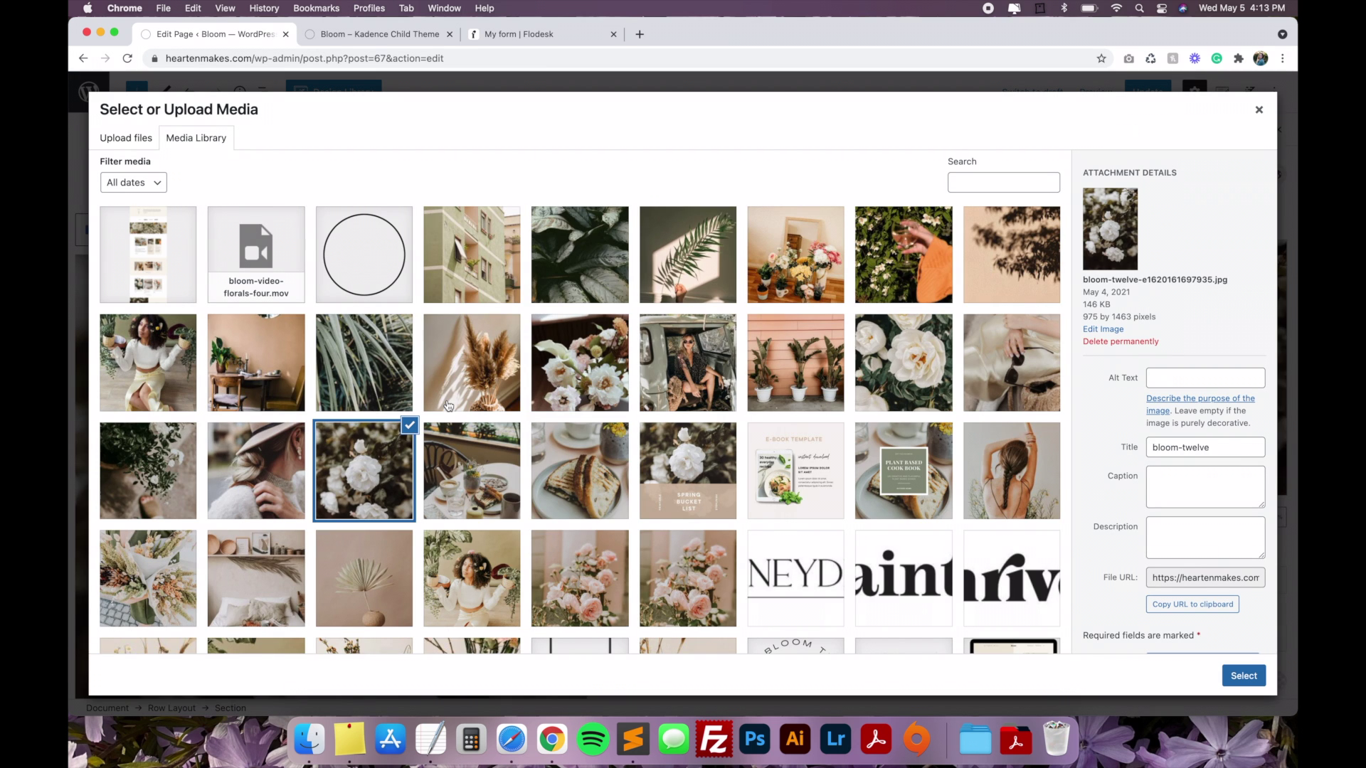
{"action": "left_click", "coordinate": [382, 393]}
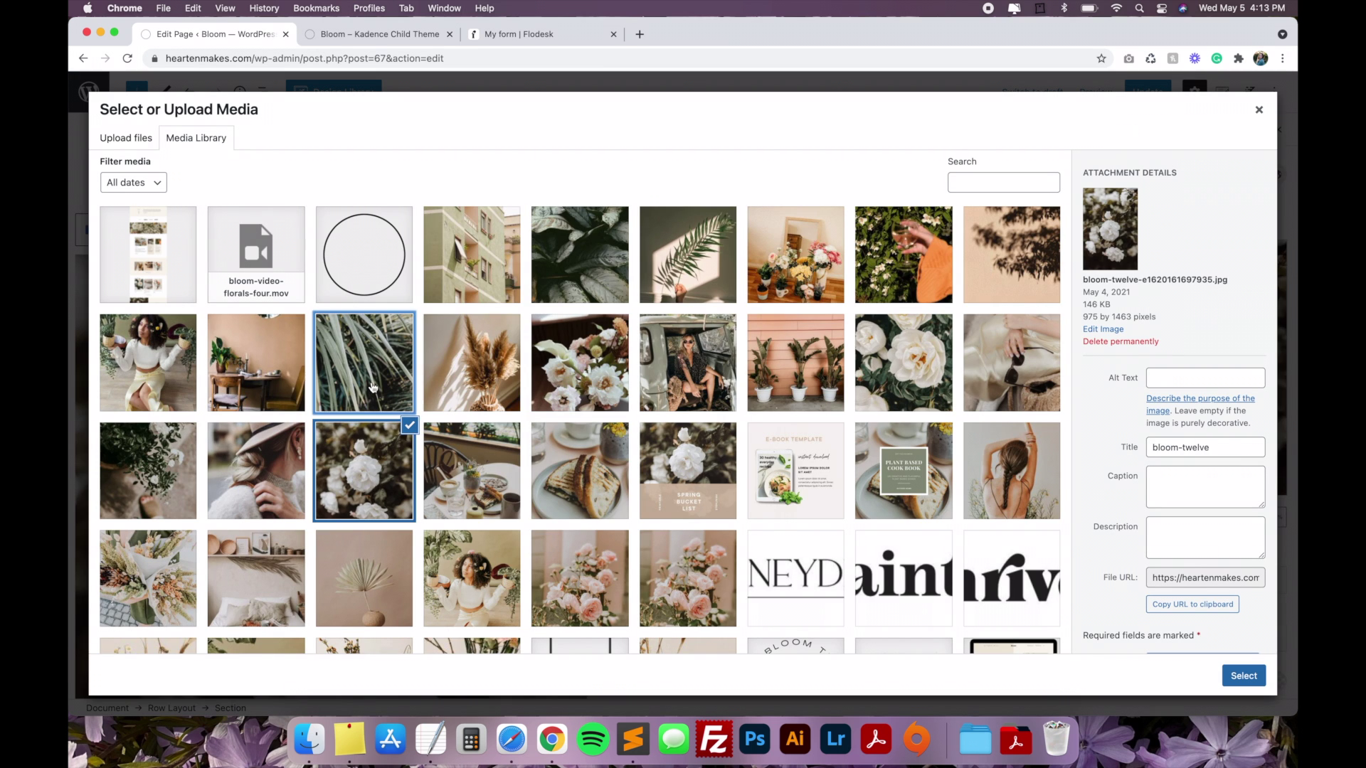
{"action": "left_click", "coordinate": [1256, 682]}
- Examine the HTML embed code in the subscribe section and switch to the My forms page in Flodesk
{"action": "scroll", "coordinate": [762, 551], "scroll_direction": "down", "scroll_amount": 3}
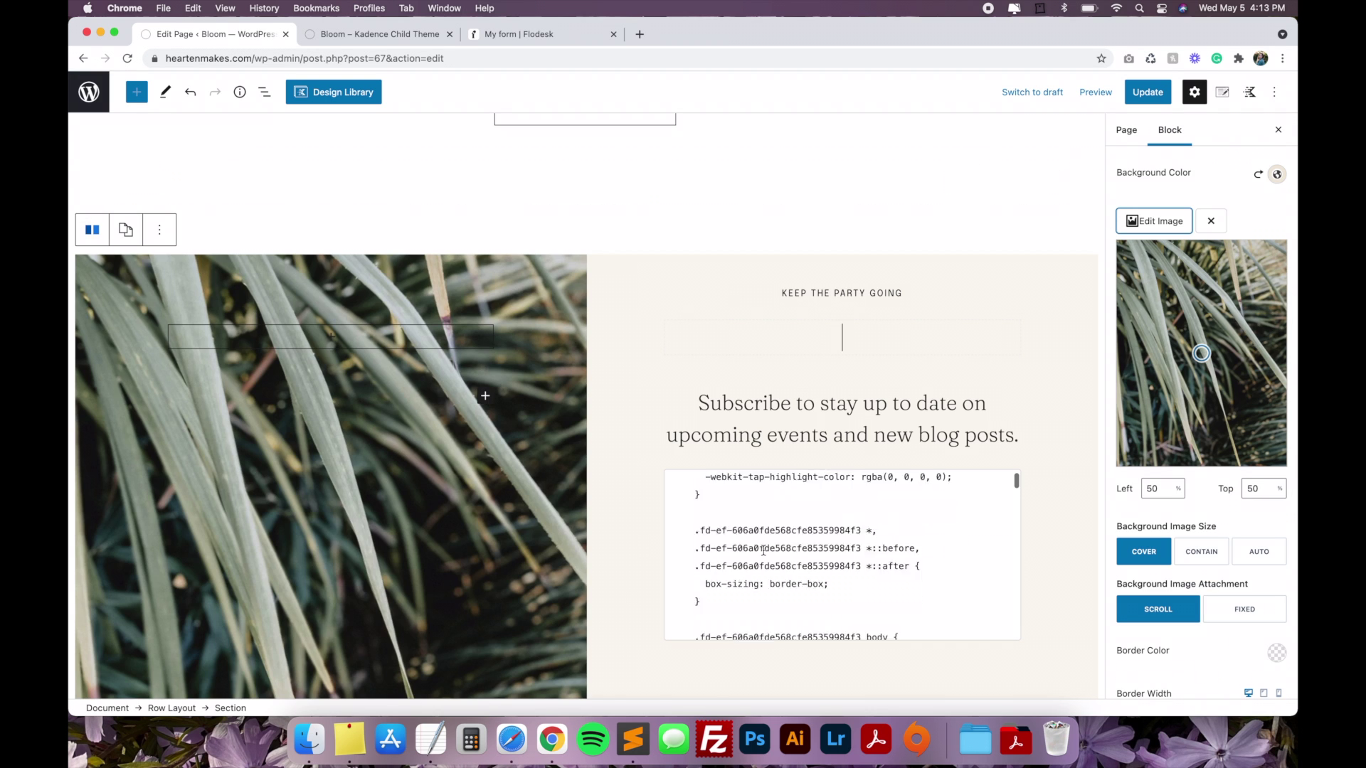
{"action": "scroll", "coordinate": [613, 515], "scroll_direction": "down", "scroll_amount": 3}
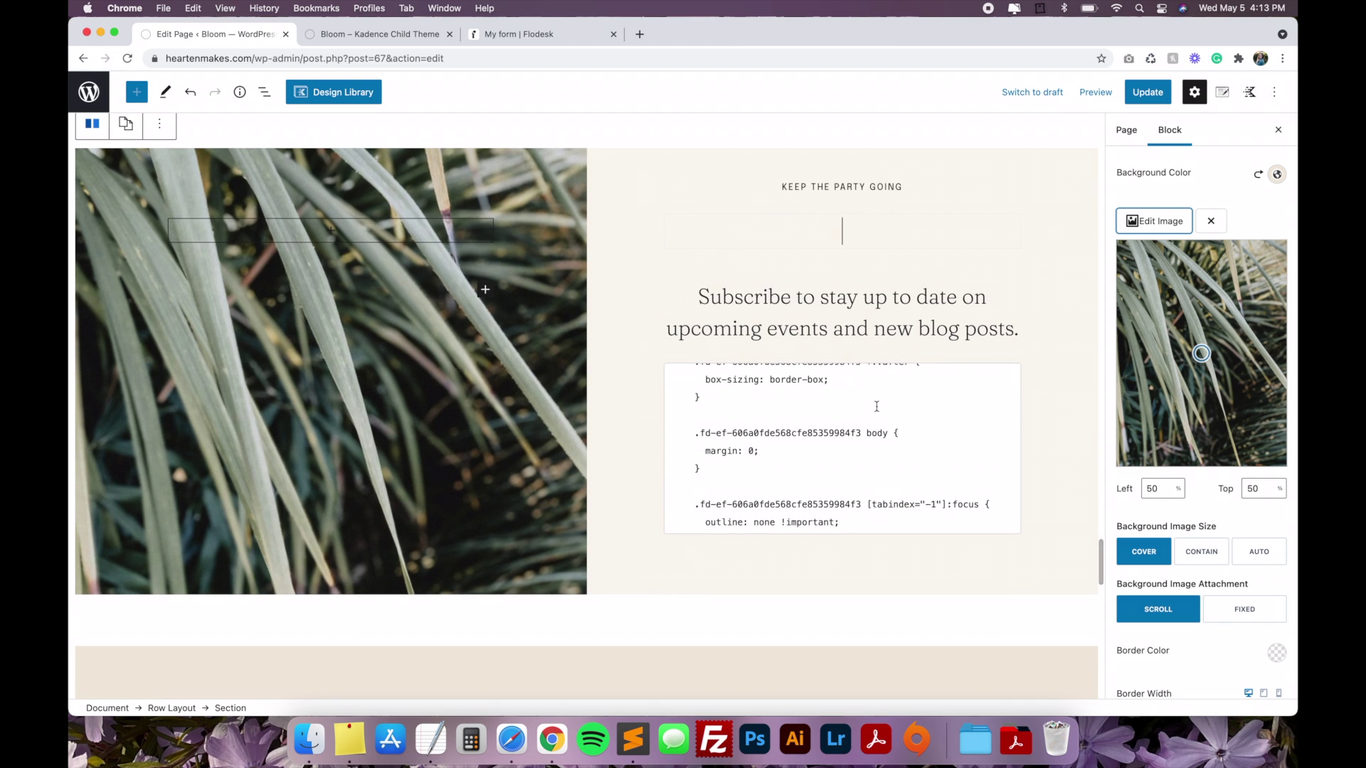
{"action": "scroll", "coordinate": [877, 407], "scroll_direction": "up", "scroll_amount": 5}
{"action": "scroll", "coordinate": [726, 443], "scroll_direction": "down", "scroll_amount": 1}
{"action": "scroll", "coordinate": [726, 442], "scroll_direction": "up", "scroll_amount": 1}
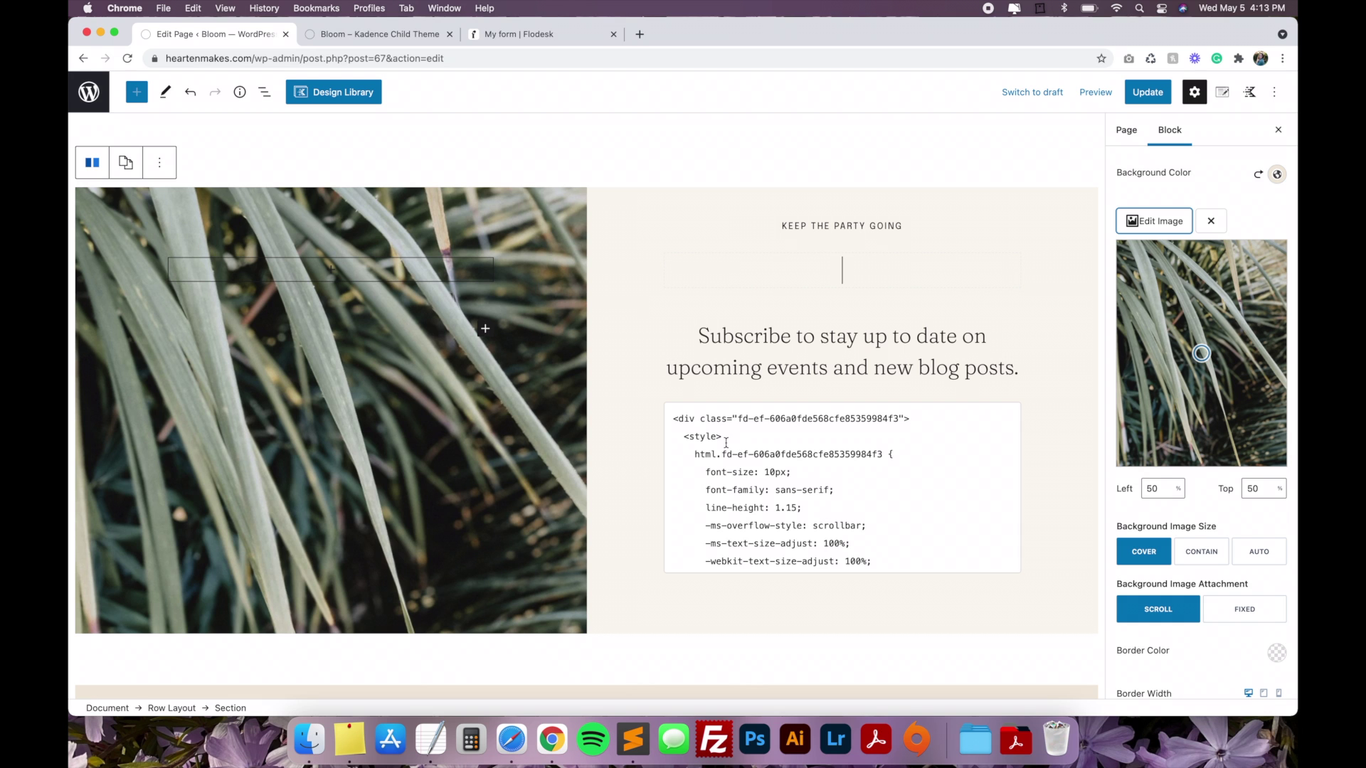
{"action": "left_click", "coordinate": [534, 35]}
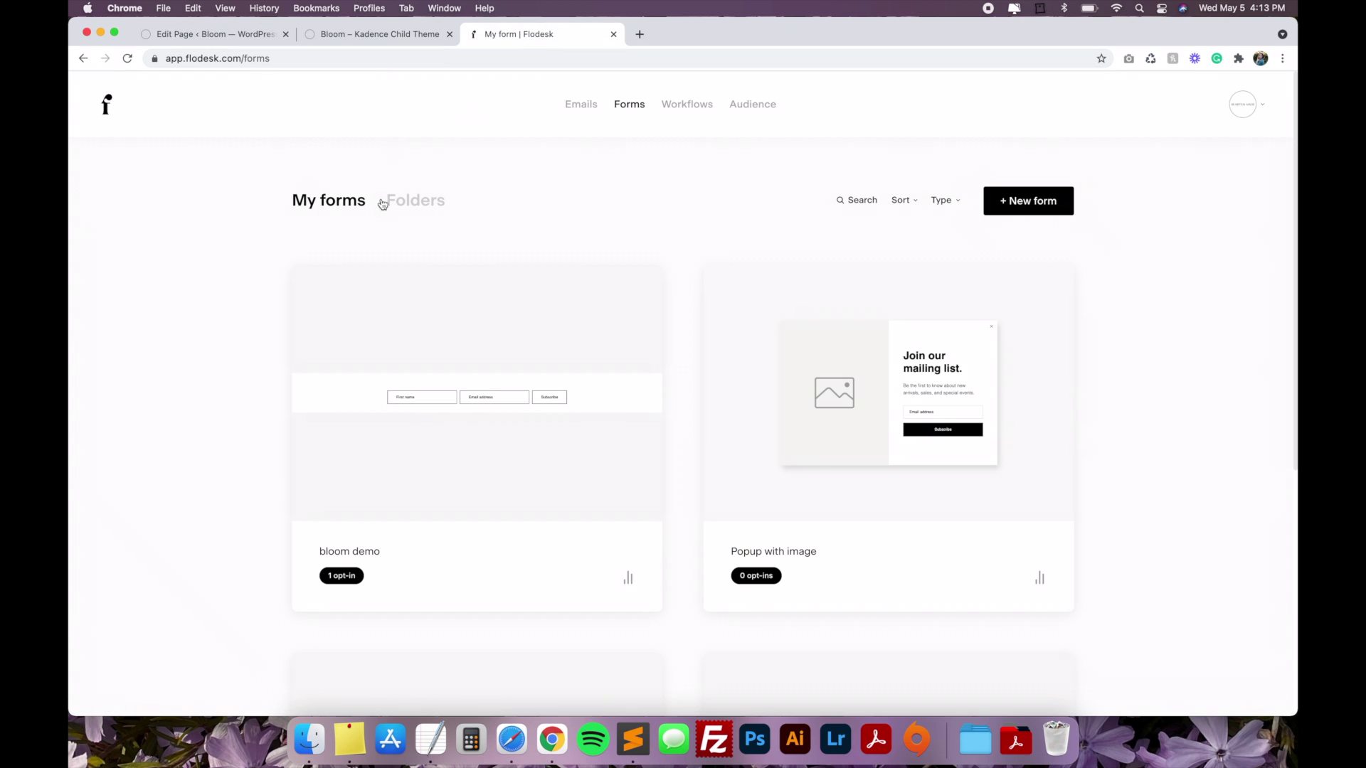
{"action": "left_click", "coordinate": [172, 35]}
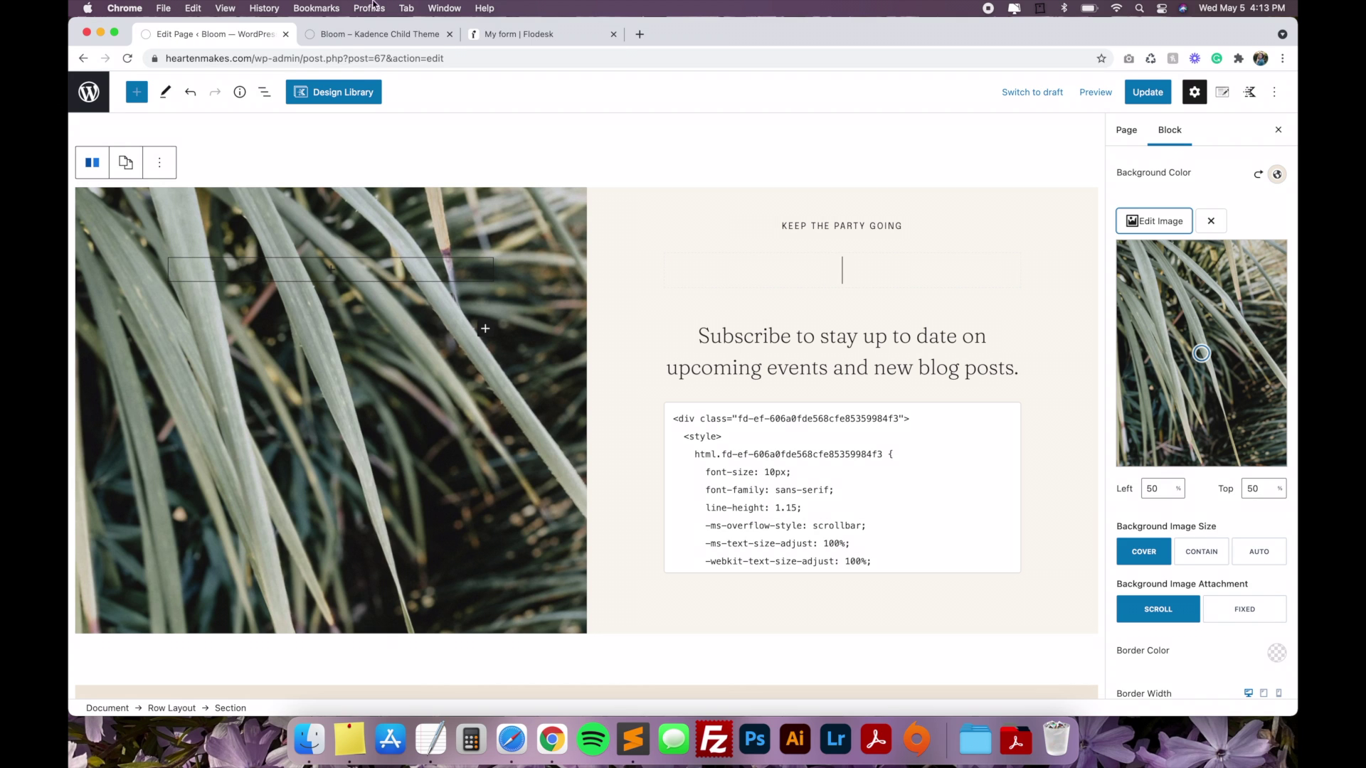
{"action": "left_click", "coordinate": [528, 35]}
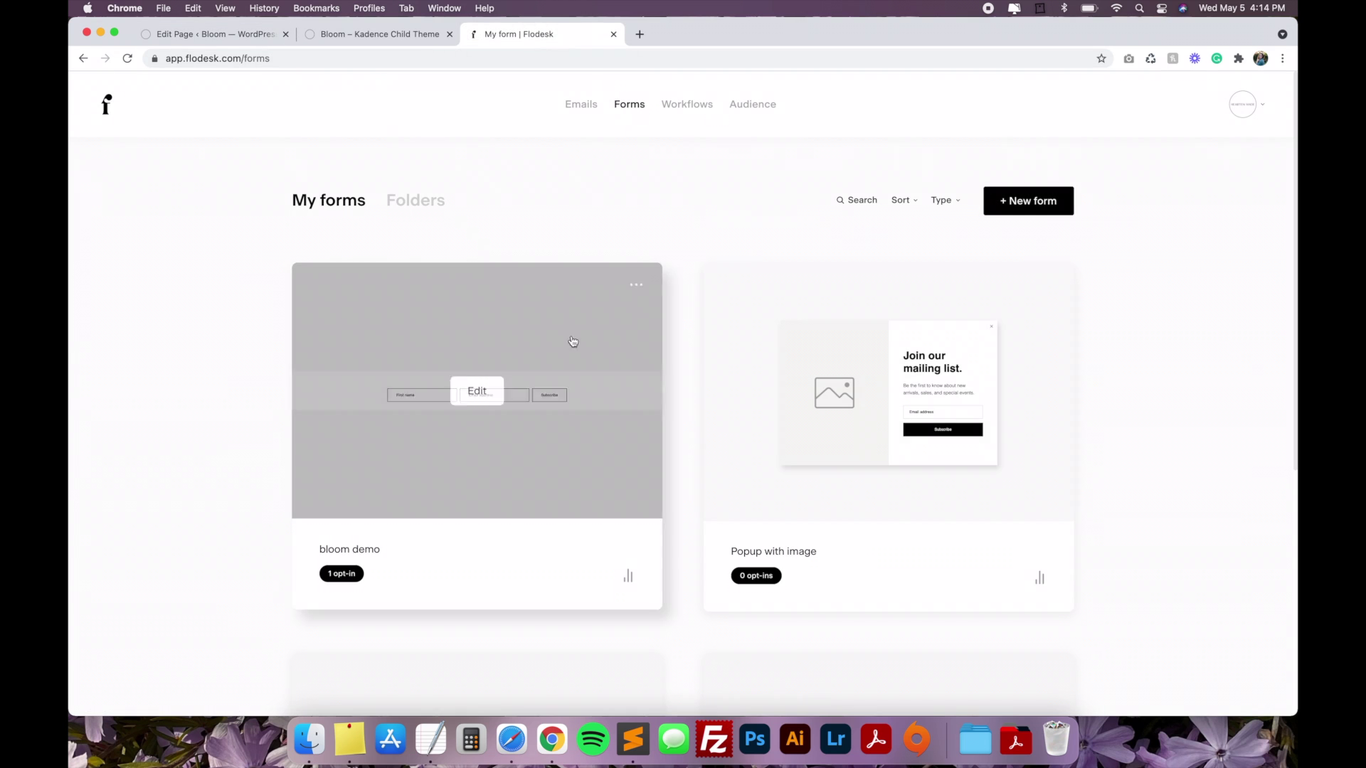
- Open the "bloom demo" form for editing and proceed to its embed page, keeping double opt-in at No and notifications at Do not notify me
{"action": "left_click", "coordinate": [570, 340]}
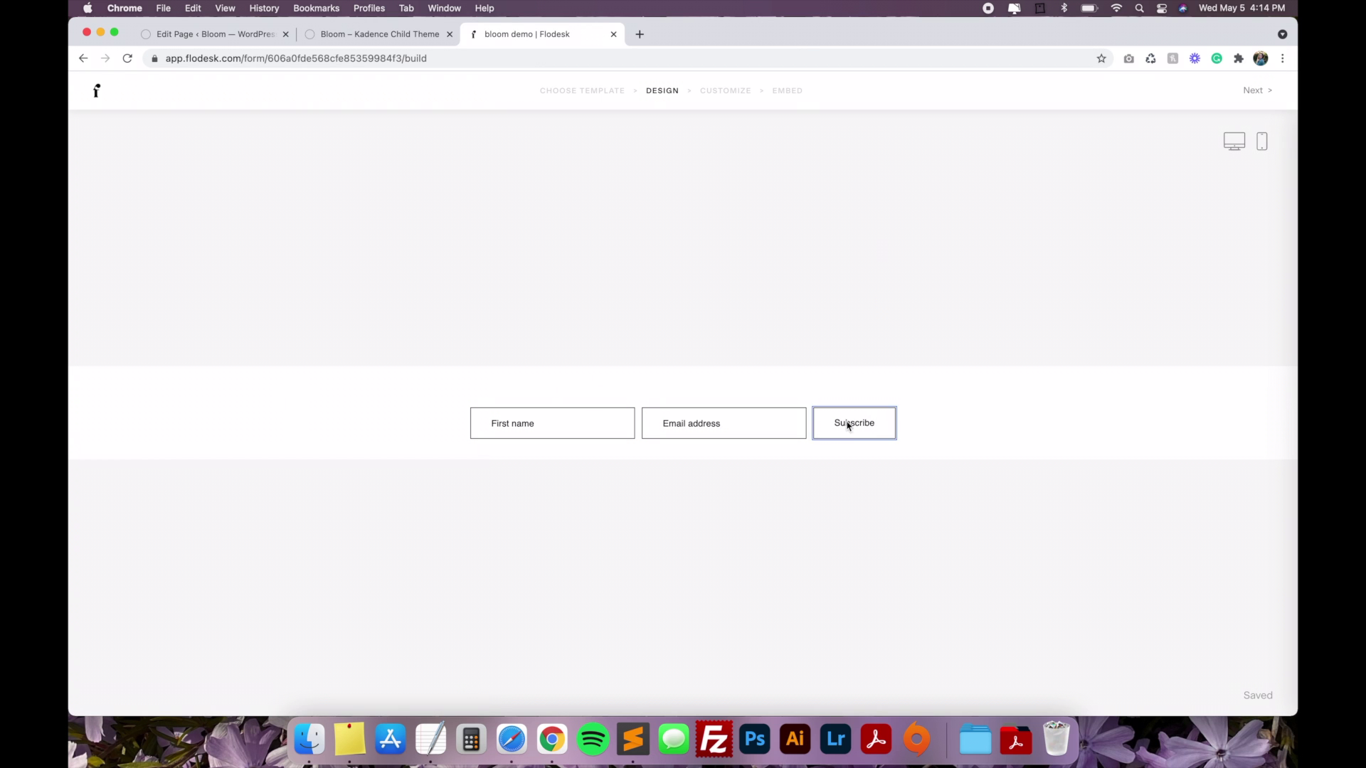
{"action": "left_click", "coordinate": [1254, 91]}
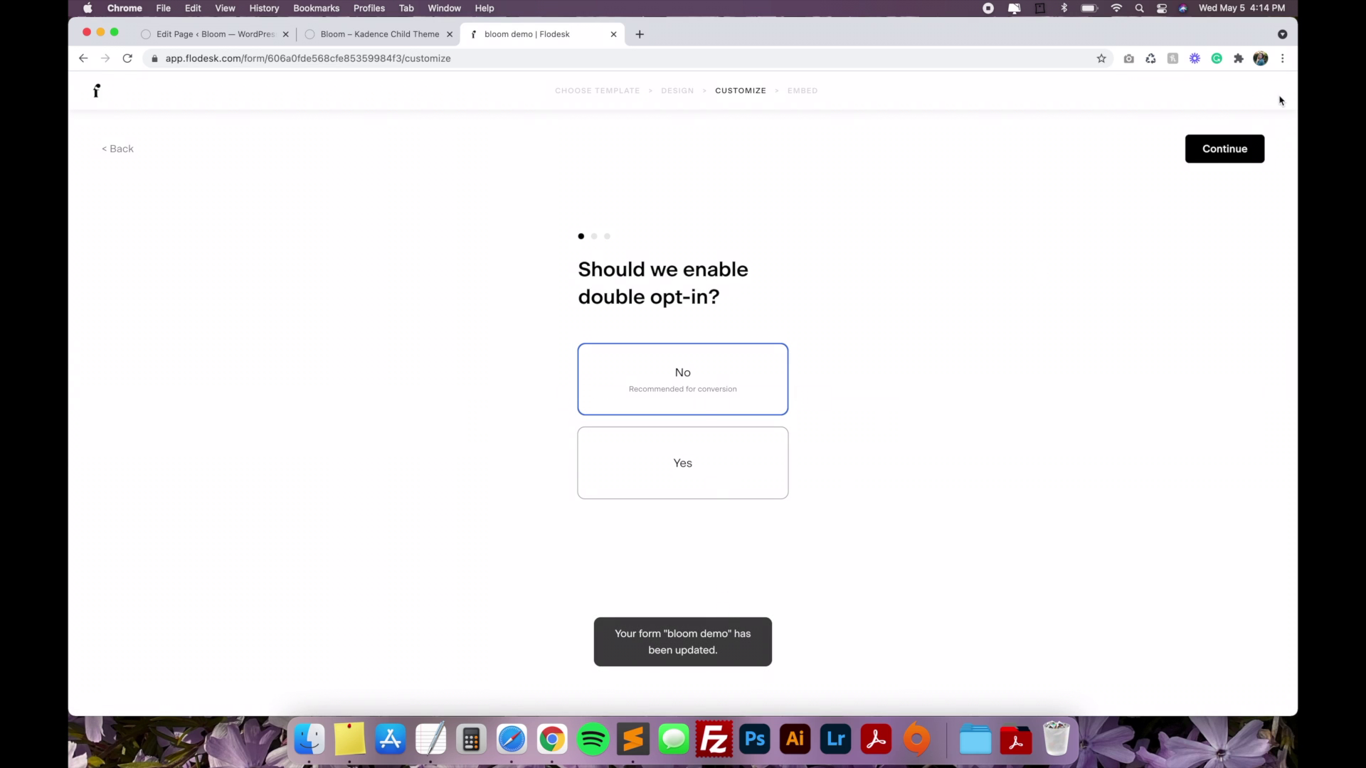
{"action": "left_click", "coordinate": [1221, 158]}
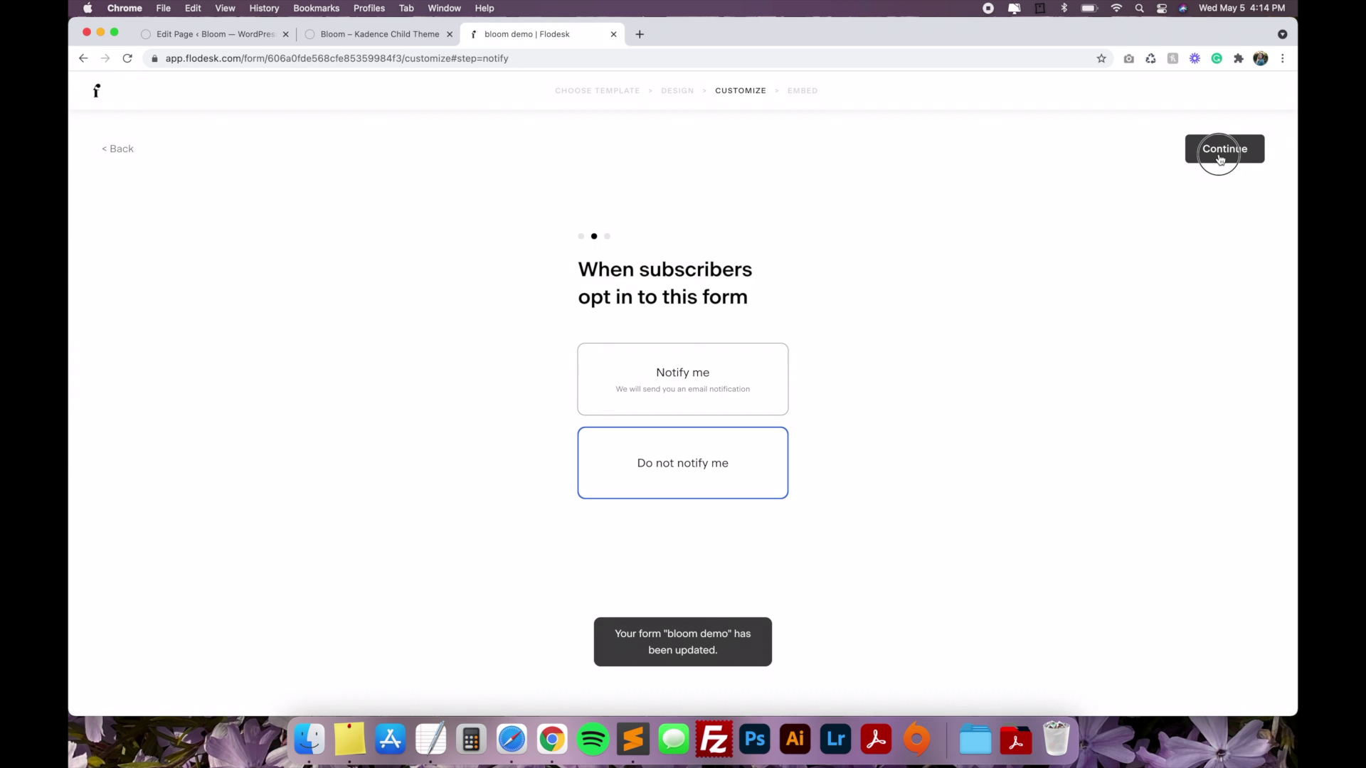
{"action": "left_click", "coordinate": [1221, 158]}
{"action": "left_click", "coordinate": [1221, 158]}
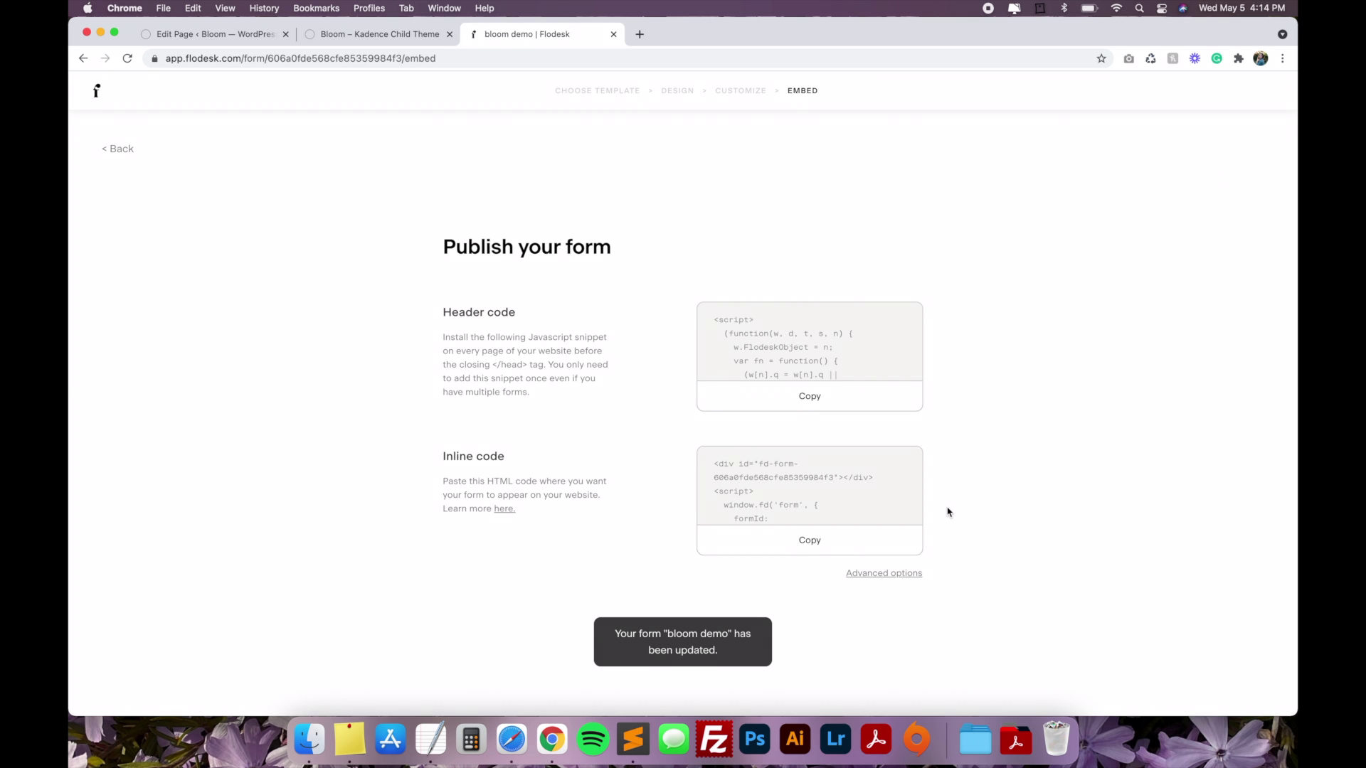
- Generate the form's raw HTML code from the advanced options with Javascript and CSS left enabled, and copy it
{"action": "left_click", "coordinate": [869, 577]}
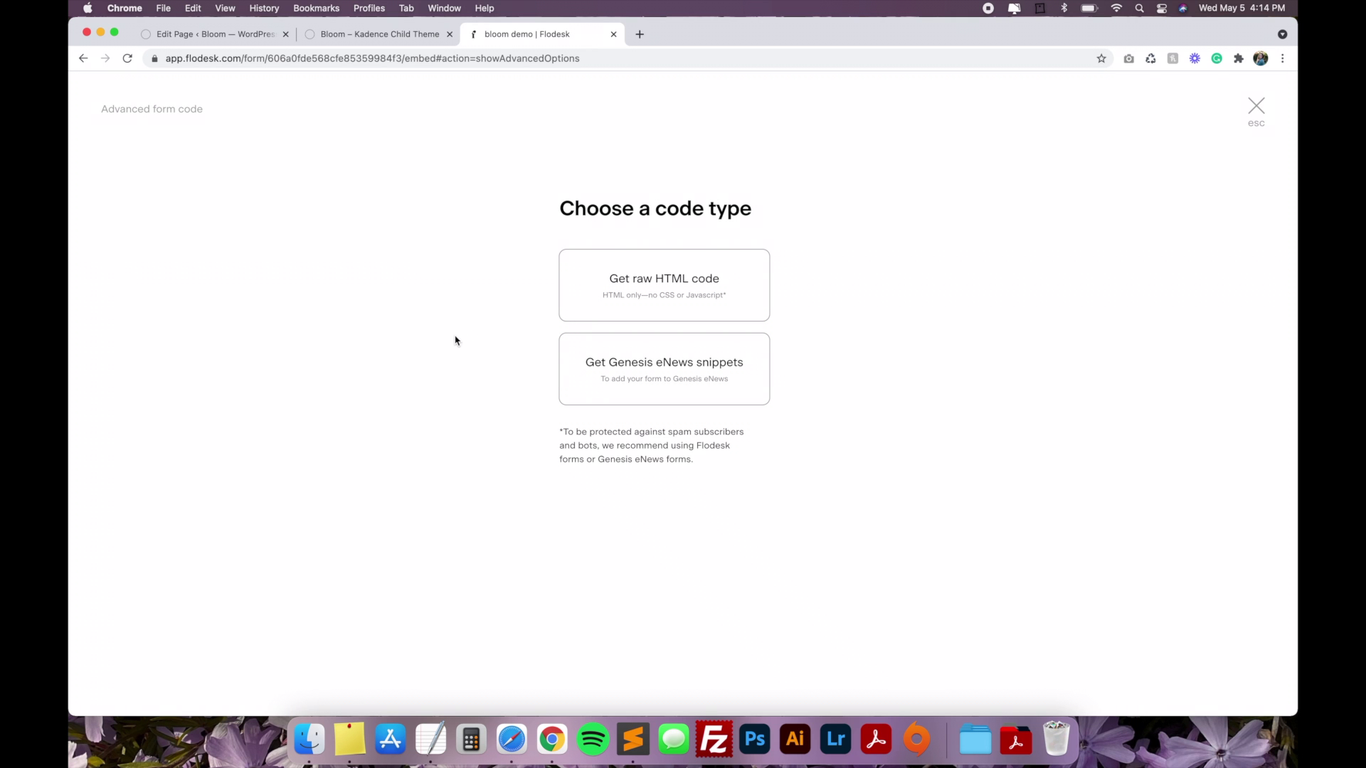
{"action": "left_click", "coordinate": [652, 280]}
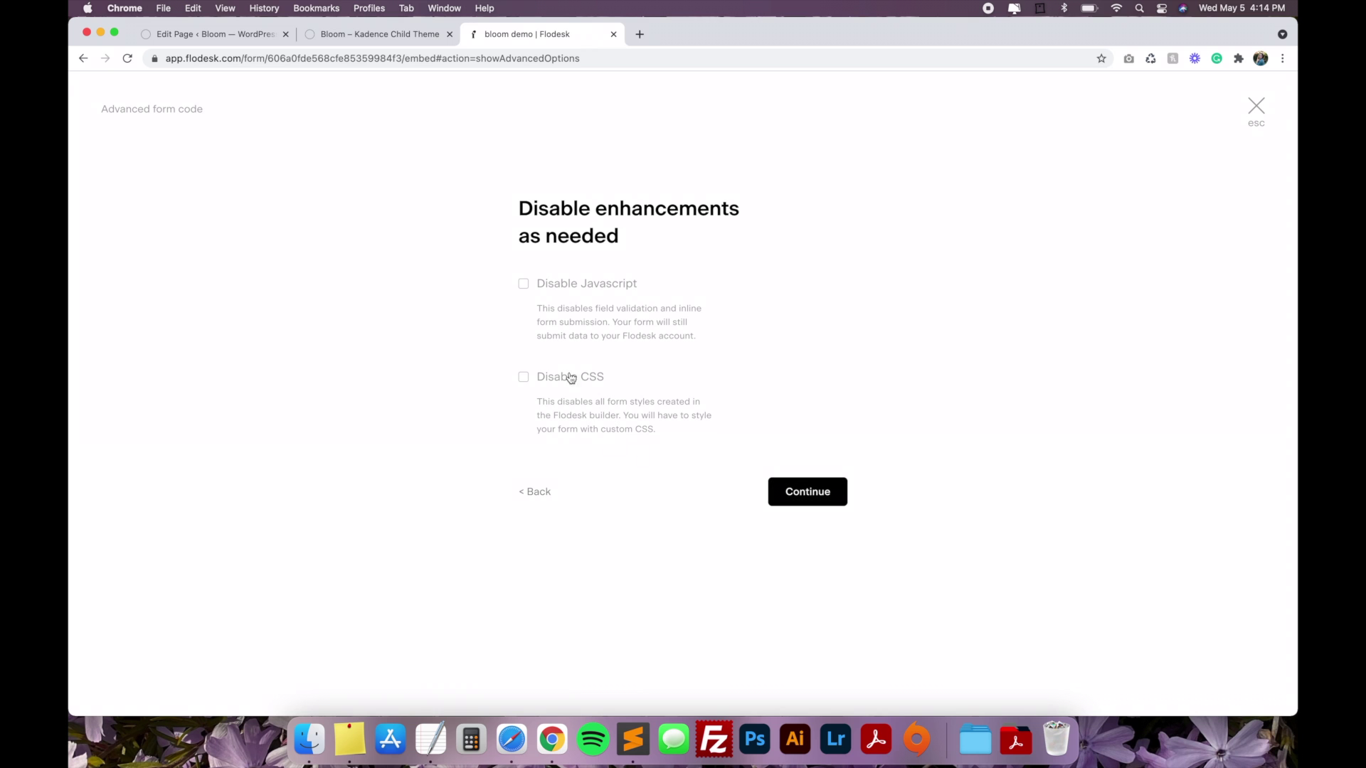
{"action": "left_click", "coordinate": [808, 494]}
{"action": "left_click", "coordinate": [683, 412]}
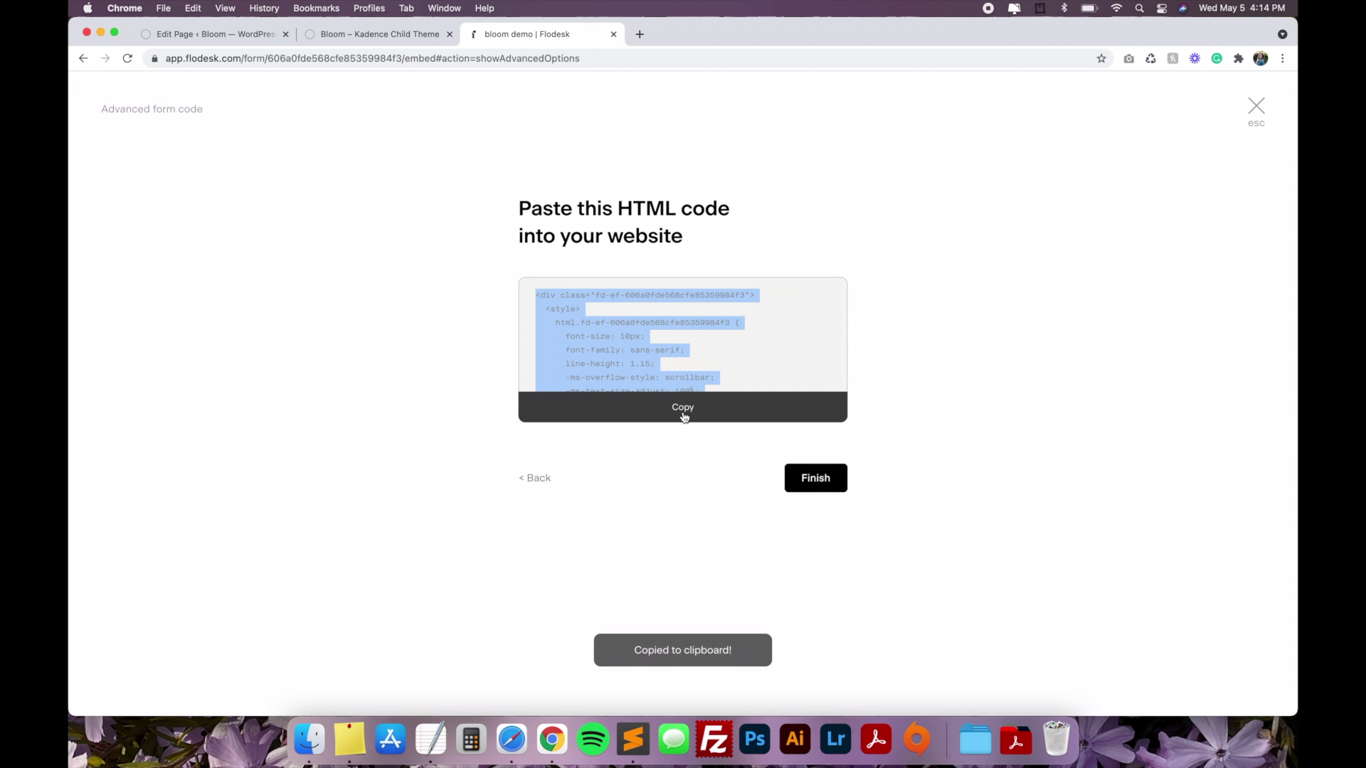
- Return to the WordPress page editor, preview the page in a new tab, and examine the subscribe form in the "KEEP THE PARTY GOING" section
{"action": "left_click", "coordinate": [206, 33]}
{"action": "scroll", "coordinate": [719, 427], "scroll_direction": "down", "scroll_amount": 10}
{"action": "scroll", "coordinate": [718, 431], "scroll_direction": "down", "scroll_amount": 10}
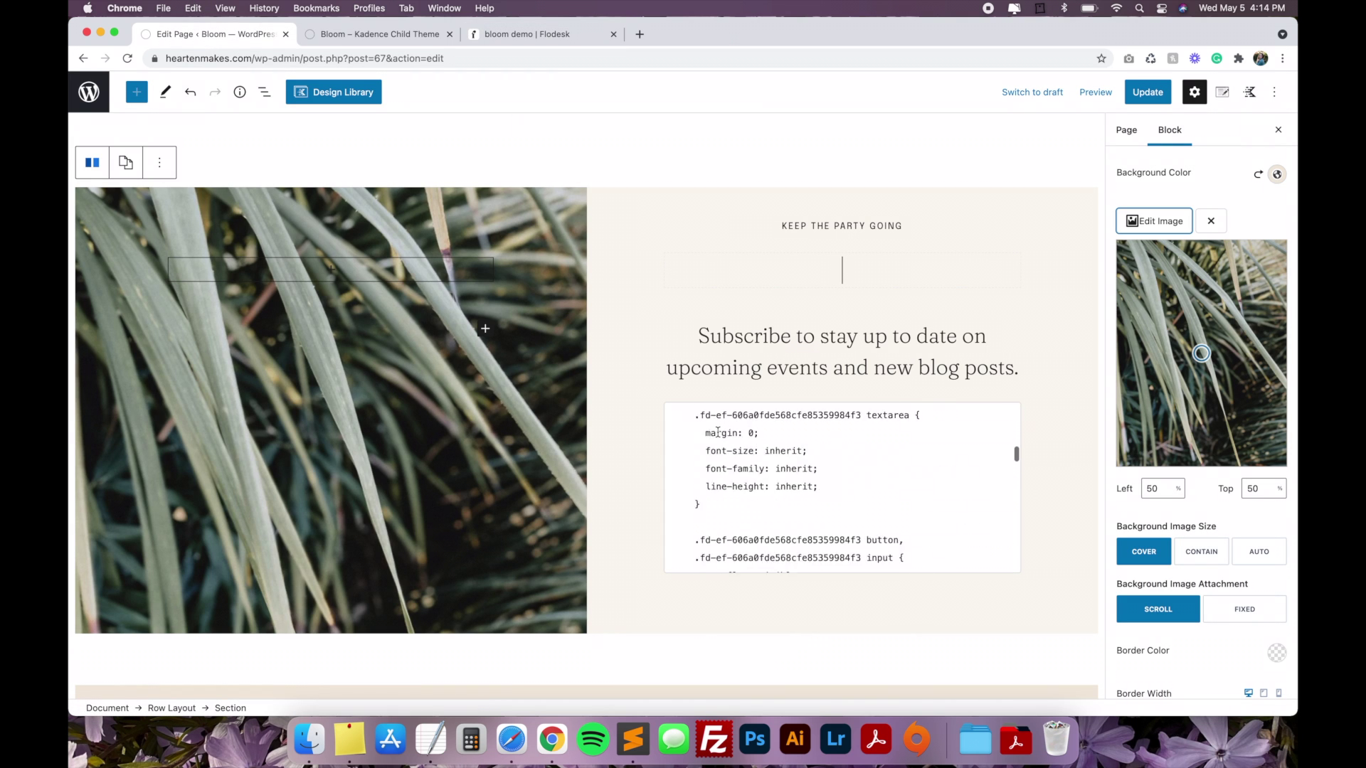
{"action": "left_click", "coordinate": [1095, 92]}
{"action": "left_click", "coordinate": [1046, 219]}
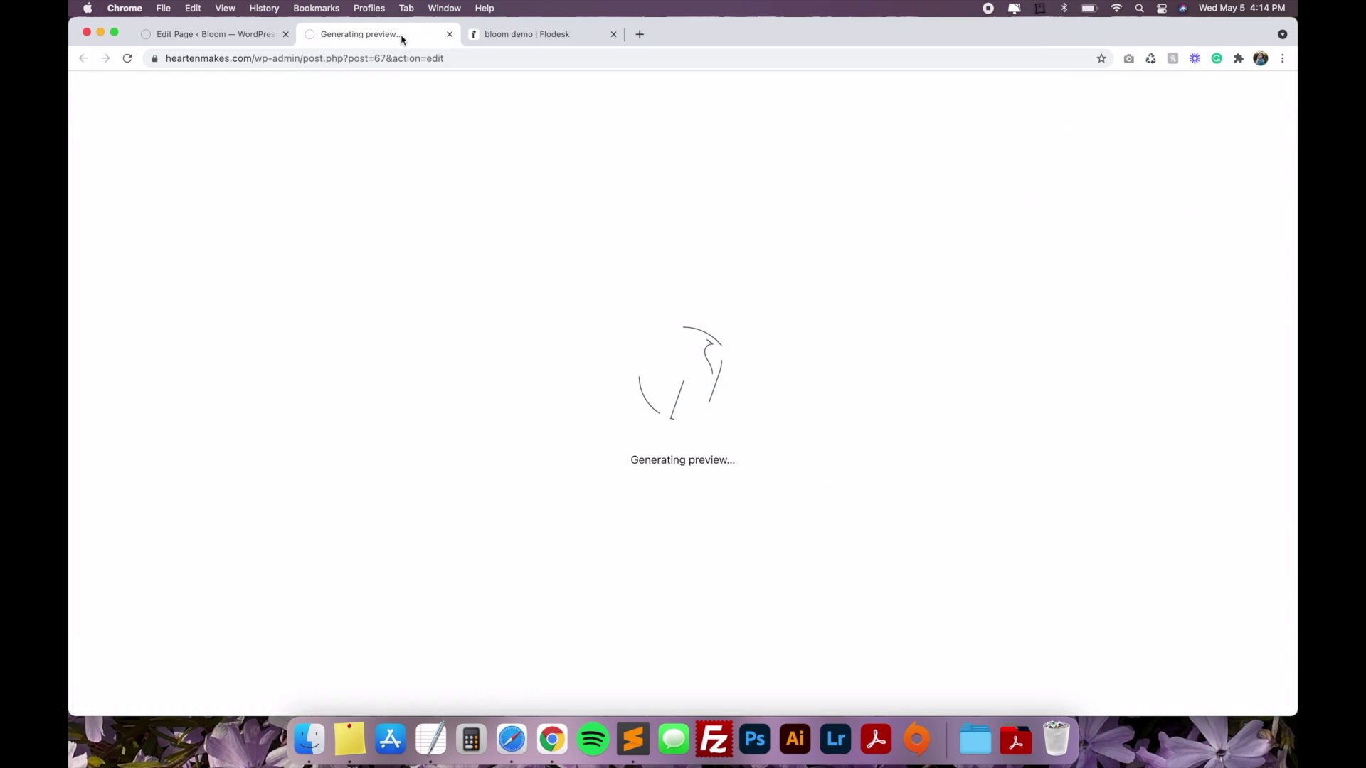
{"action": "scroll", "coordinate": [419, 320], "scroll_direction": "down", "scroll_amount": 5}
{"action": "scroll", "coordinate": [418, 320], "scroll_direction": "down", "scroll_amount": 20}
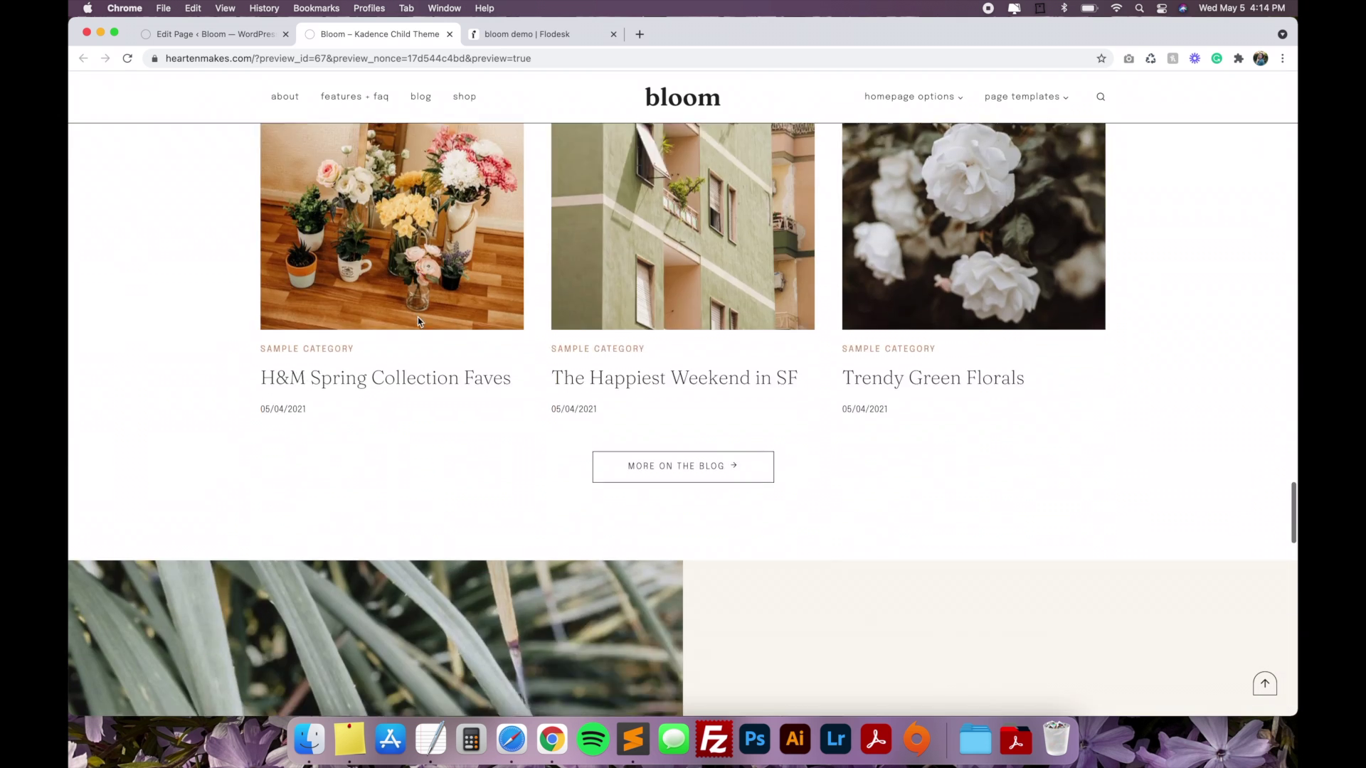
{"action": "scroll", "coordinate": [417, 317], "scroll_direction": "down", "scroll_amount": 8}
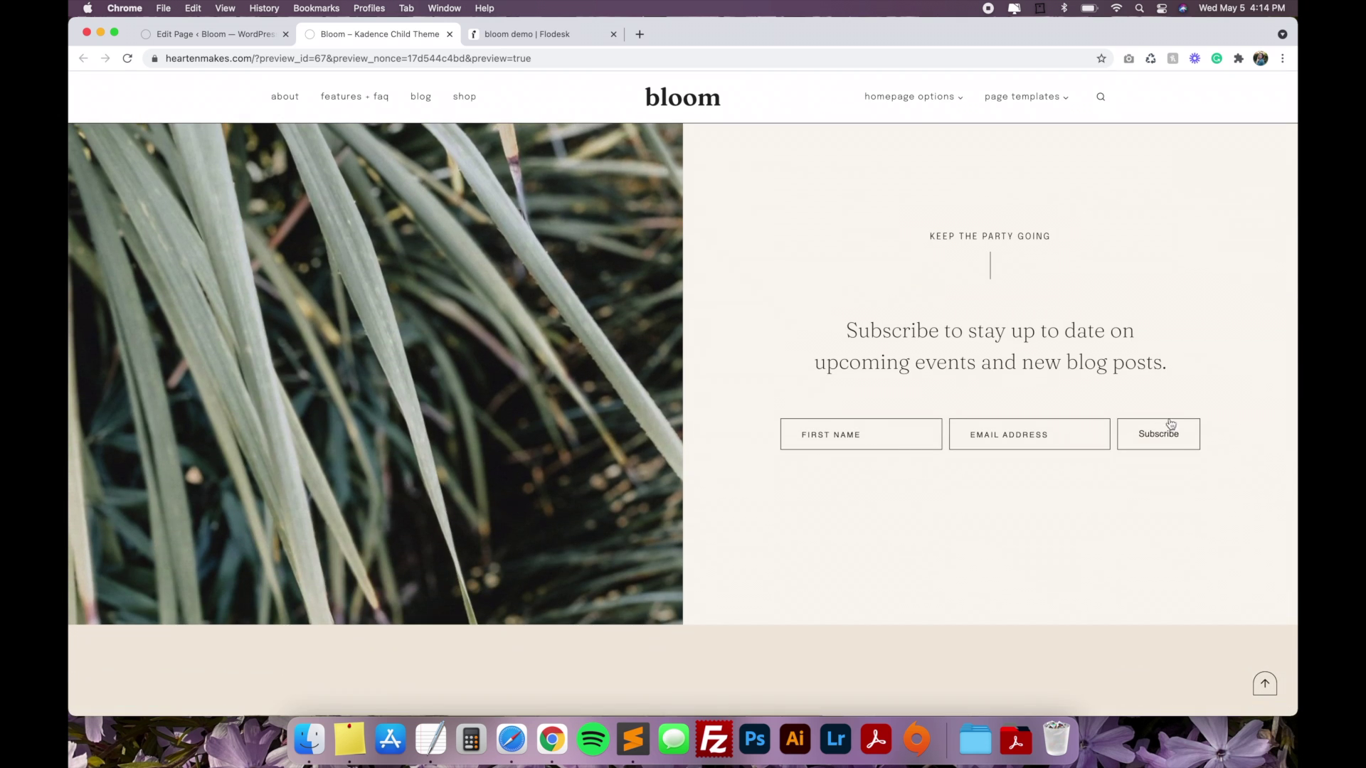
{"action": "scroll", "coordinate": [996, 399], "scroll_direction": "up", "scroll_amount": 3}
{"action": "scroll", "coordinate": [905, 366], "scroll_direction": "down", "scroll_amount": 6}
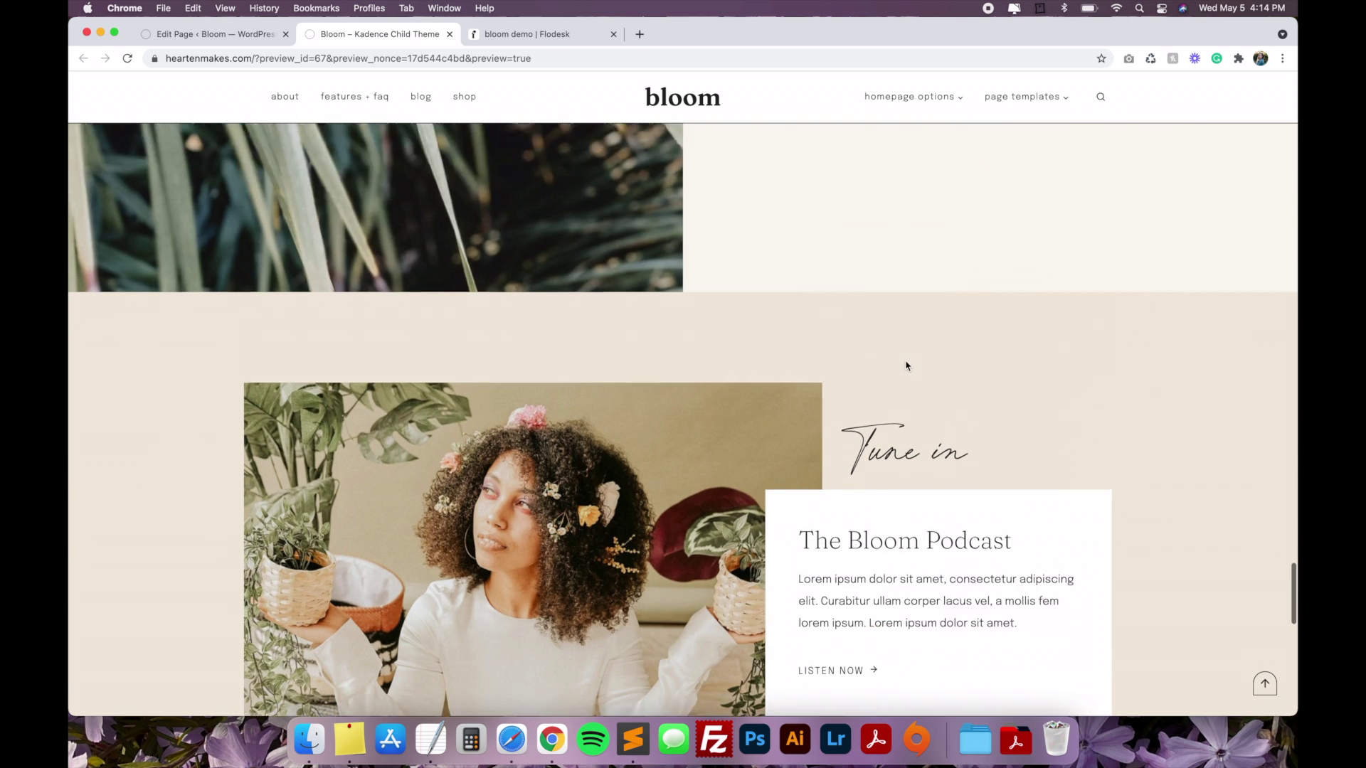
{"action": "scroll", "coordinate": [904, 363], "scroll_direction": "down", "scroll_amount": 3}
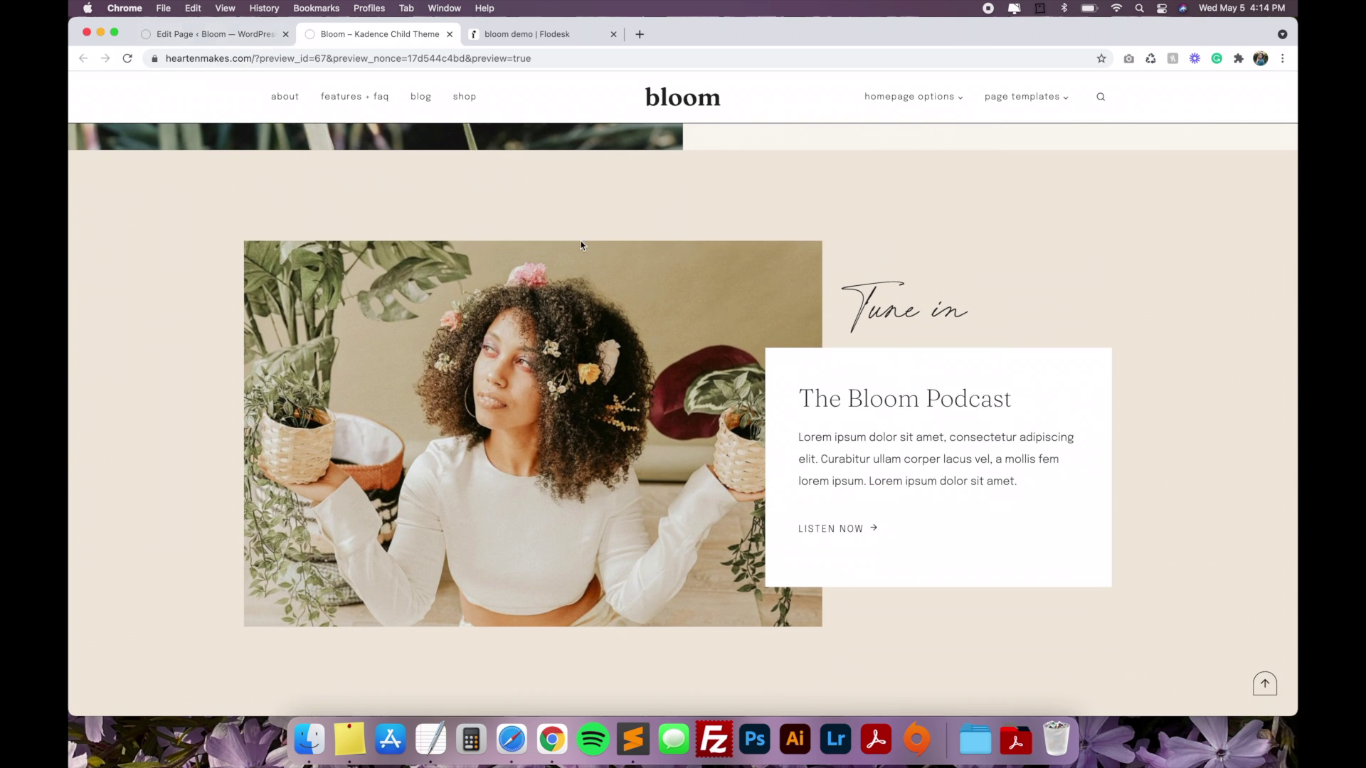
{"action": "scroll", "coordinate": [580, 245], "scroll_direction": "up", "scroll_amount": 8}
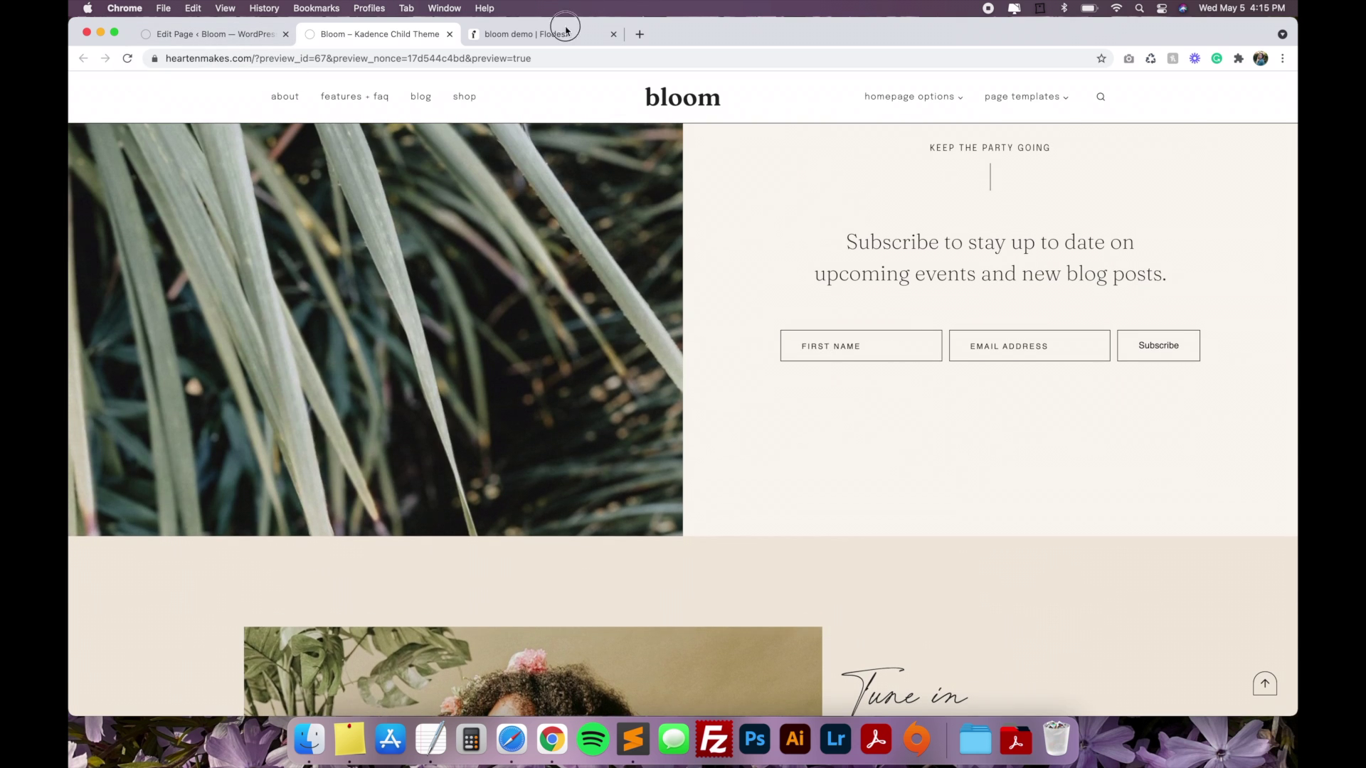
- Review the HTML code in Flodesk and the matching embed block in the WordPress page's subscribe section
{"action": "left_click", "coordinate": [567, 32]}
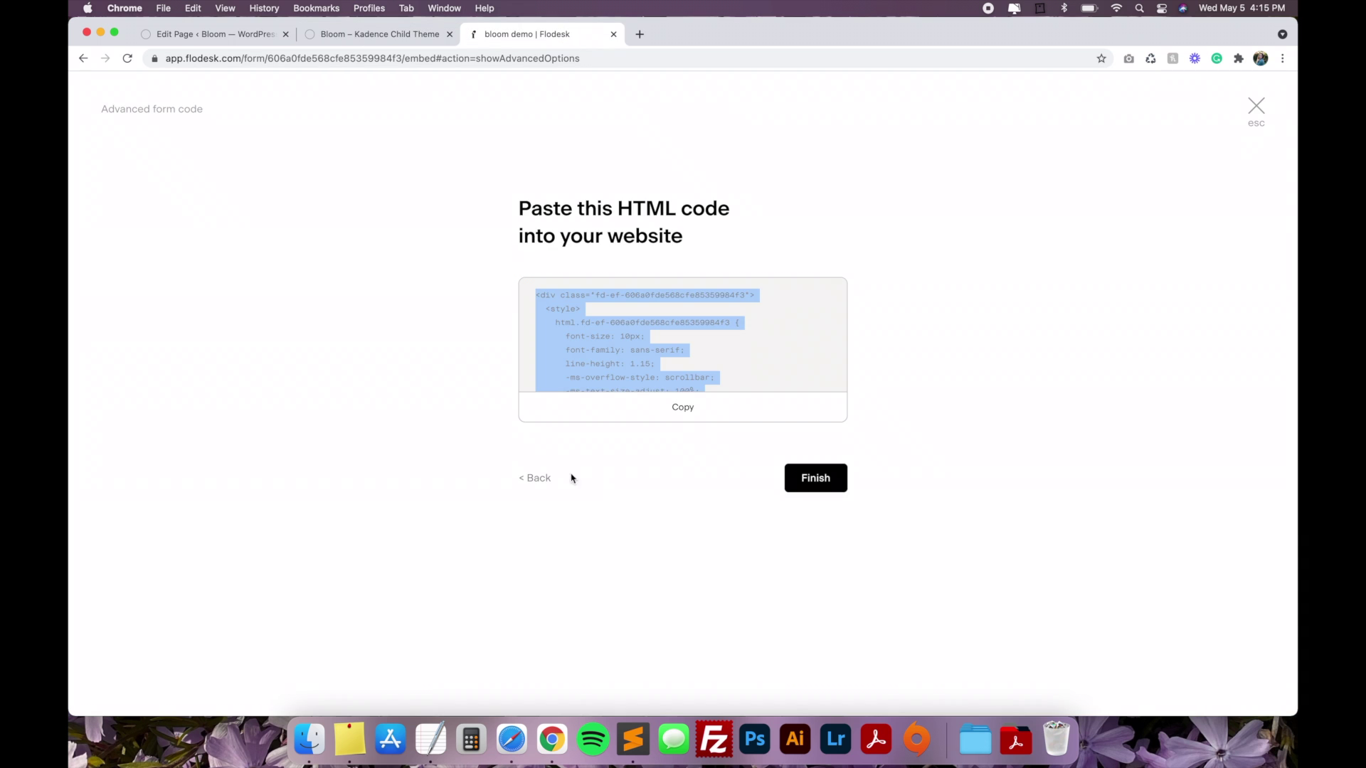
{"action": "left_click", "coordinate": [192, 35]}
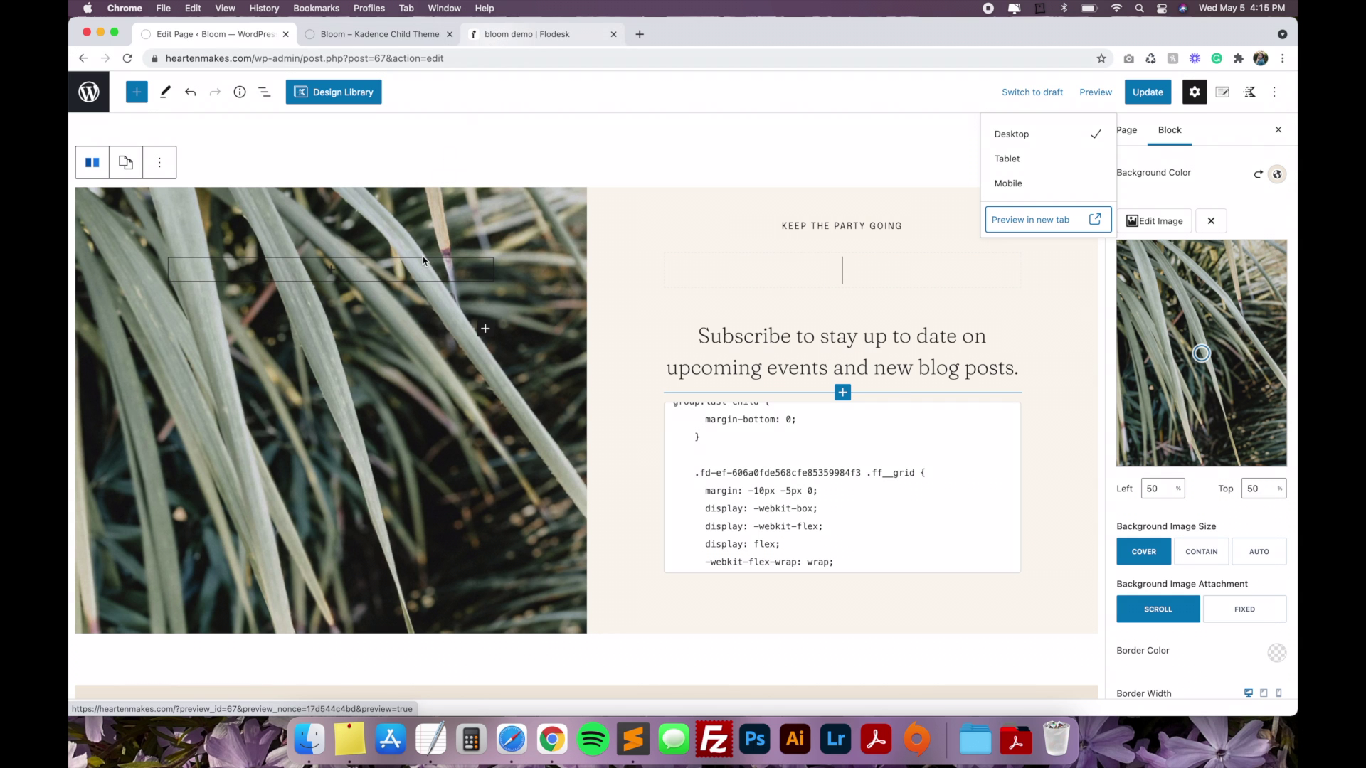
{"action": "left_click", "coordinate": [886, 176]}
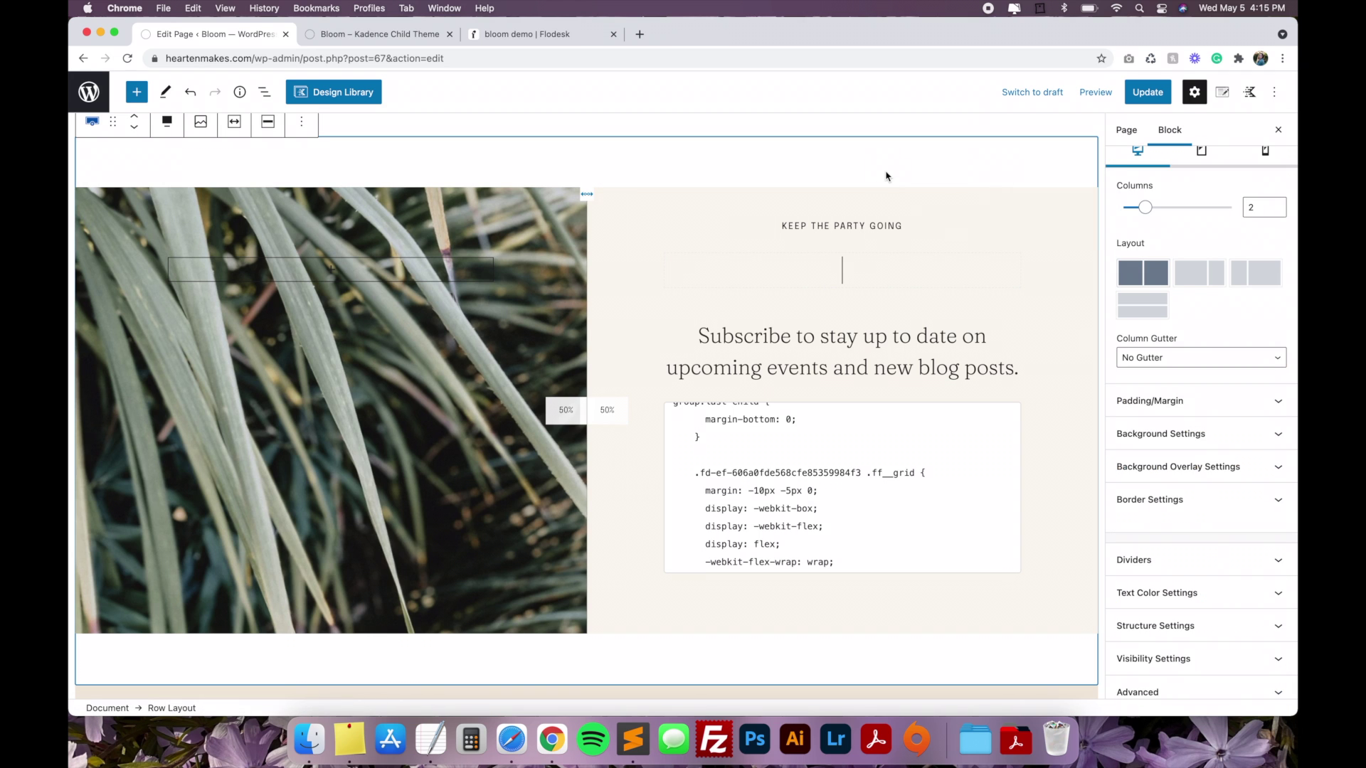
{"action": "scroll", "coordinate": [786, 317], "scroll_direction": "down", "scroll_amount": 10}
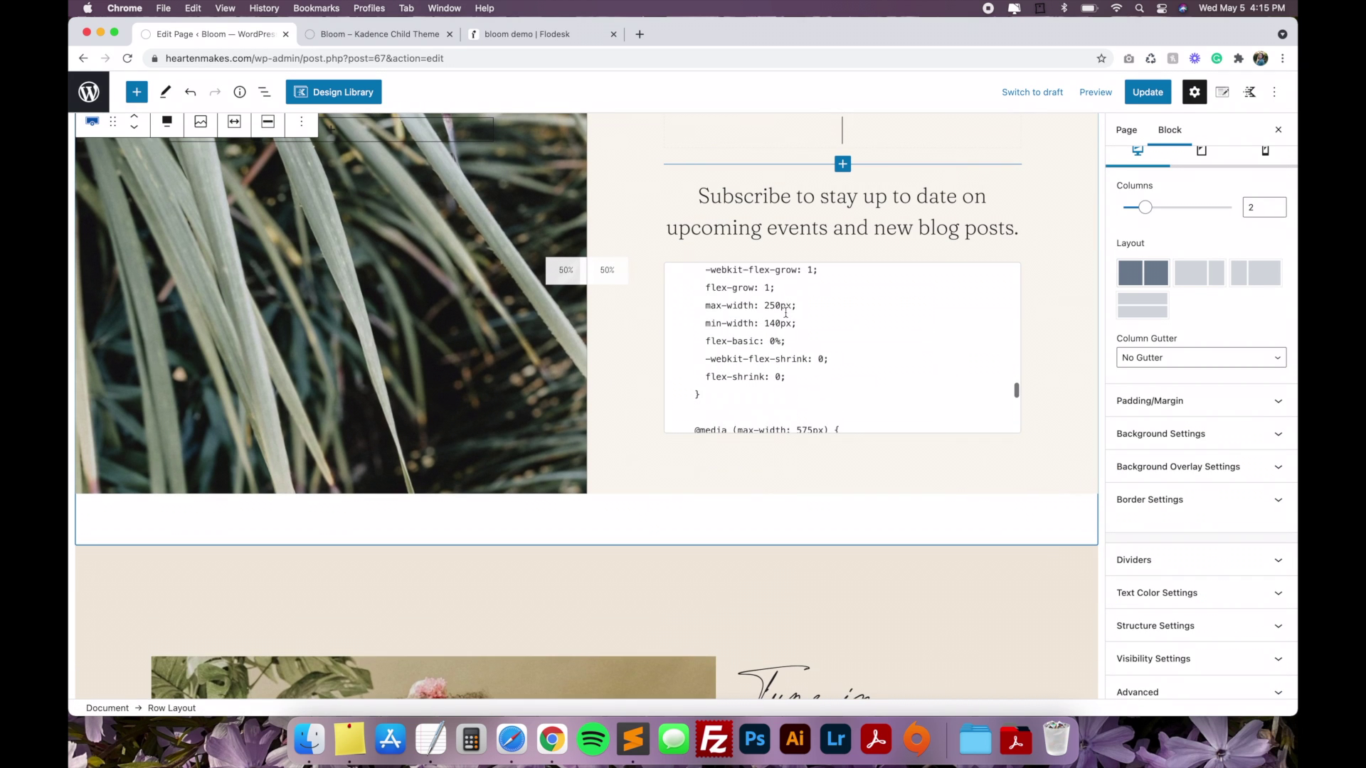
- Examine the blocks of the "Tune in" podcast section: its row layouts, LISTEN NOW button, image gallery and script heading
{"action": "scroll", "coordinate": [639, 358], "scroll_direction": "down", "scroll_amount": 10}
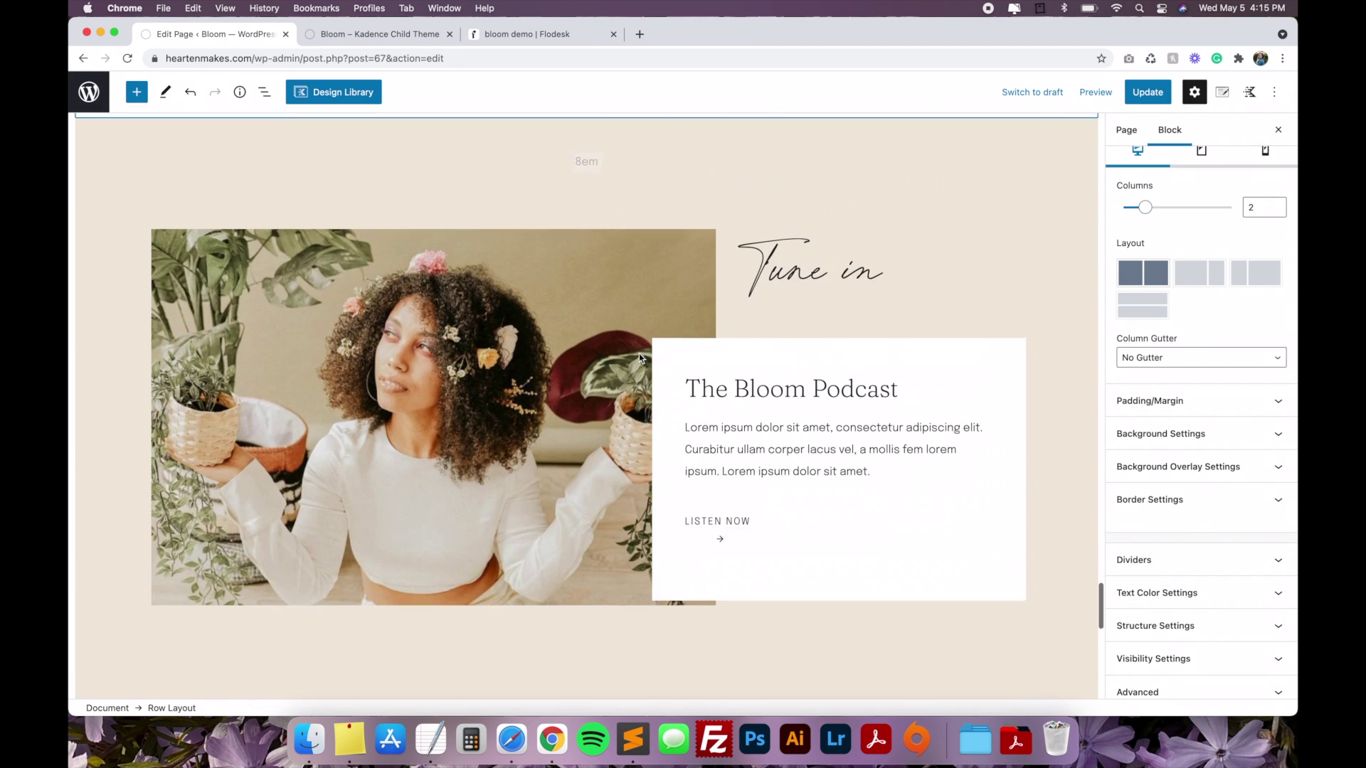
{"action": "left_click", "coordinate": [1034, 227]}
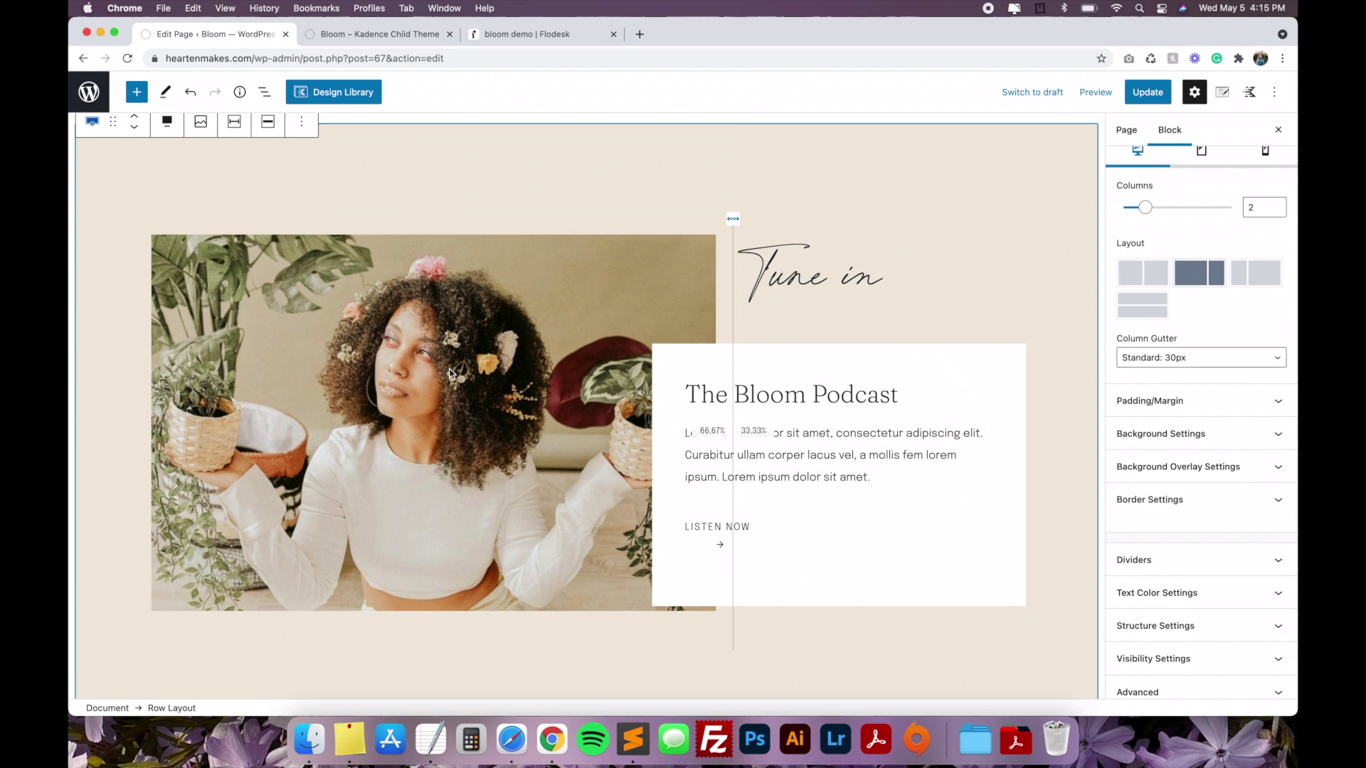
{"action": "left_click", "coordinate": [924, 562]}
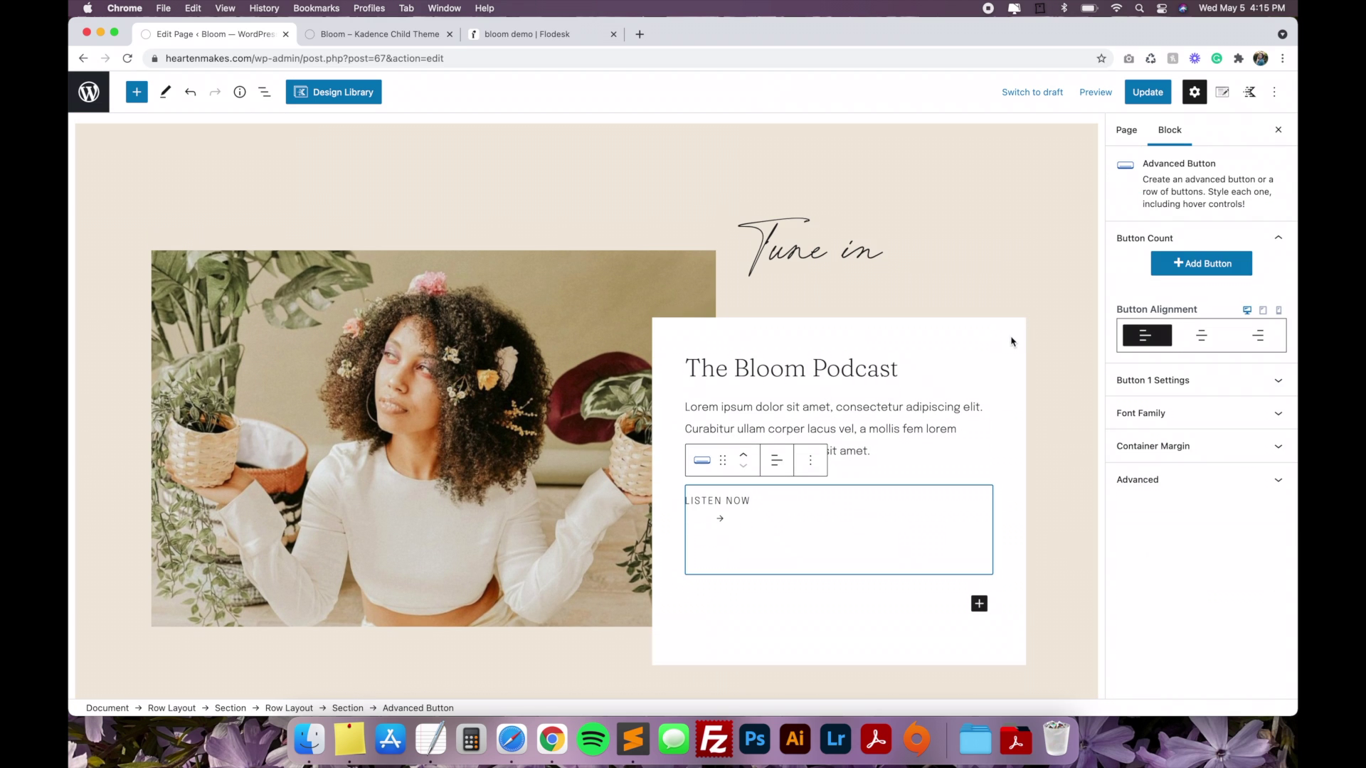
{"action": "left_click", "coordinate": [1011, 345]}
{"action": "left_click", "coordinate": [518, 498]}
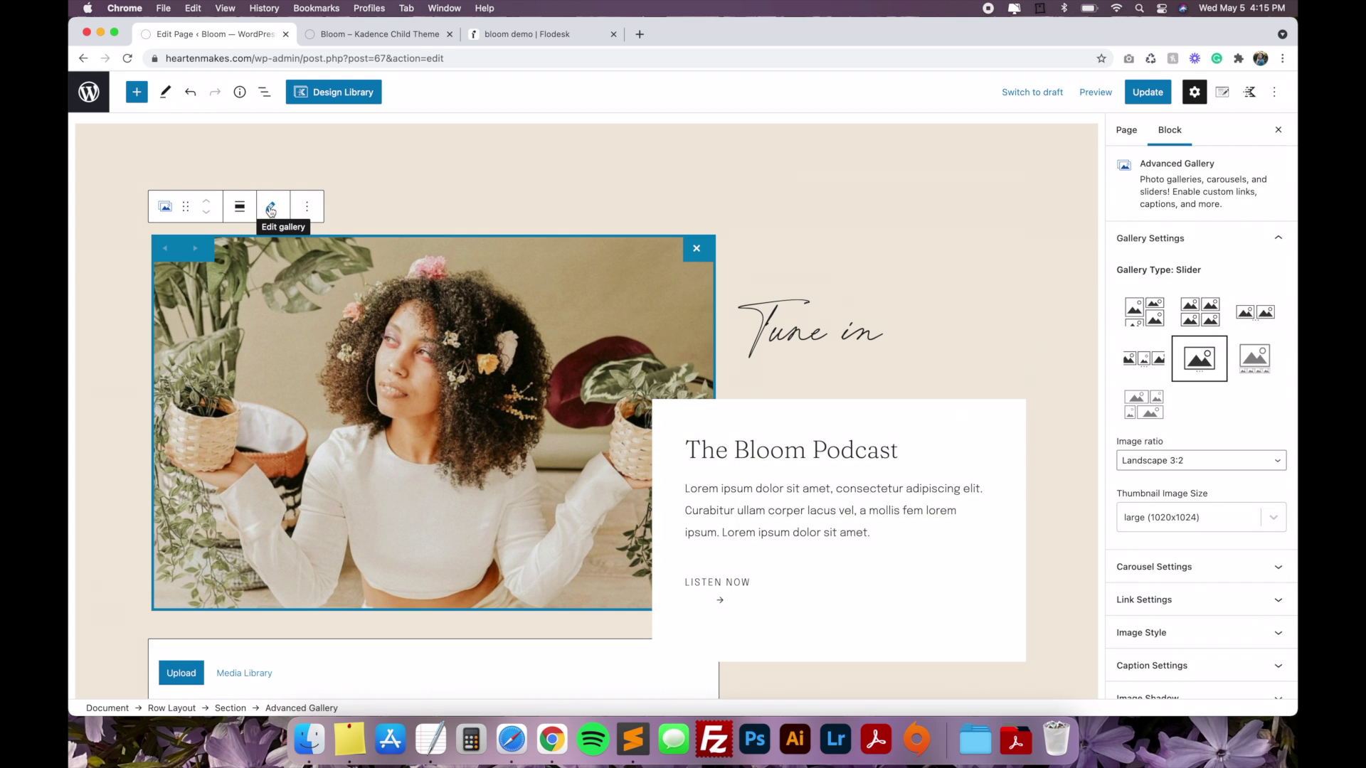
{"action": "left_click", "coordinate": [804, 333]}
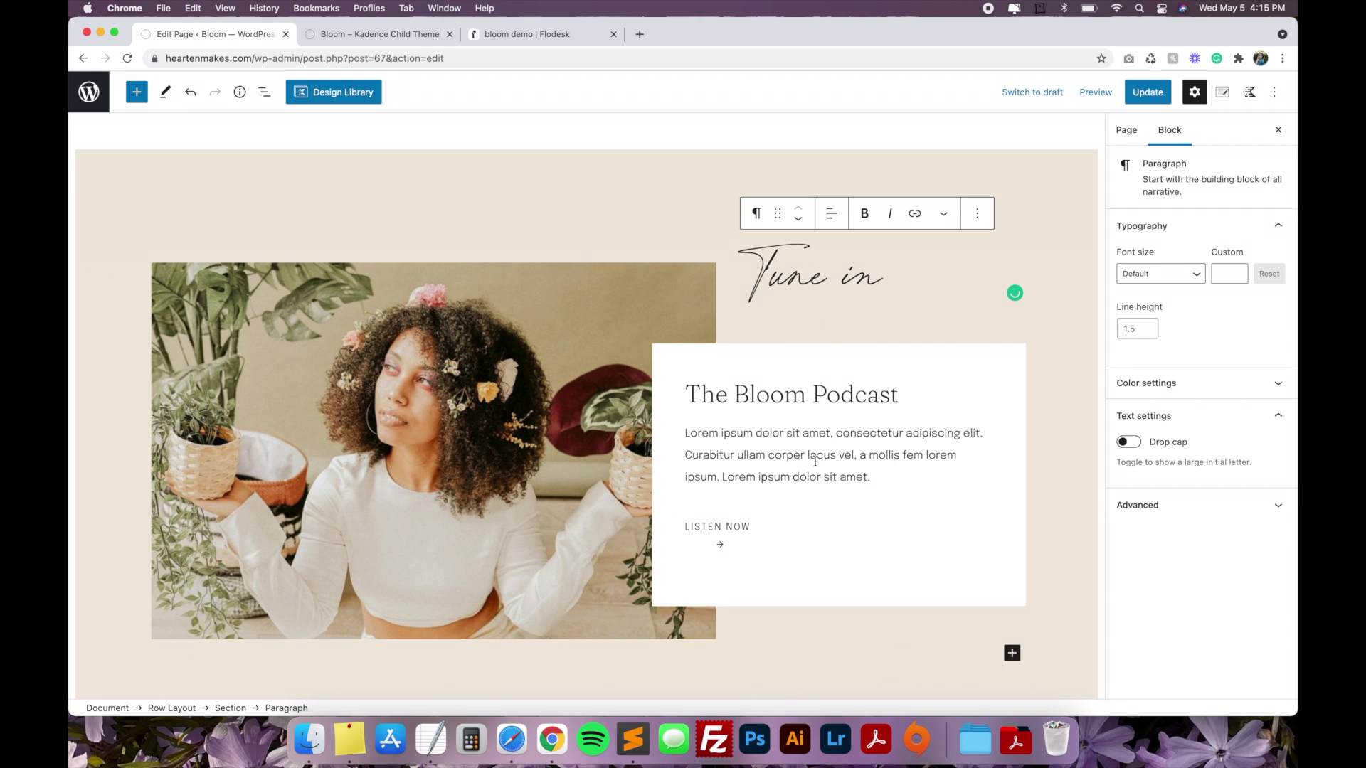
{"action": "scroll", "coordinate": [816, 462], "scroll_direction": "down", "scroll_amount": 2}
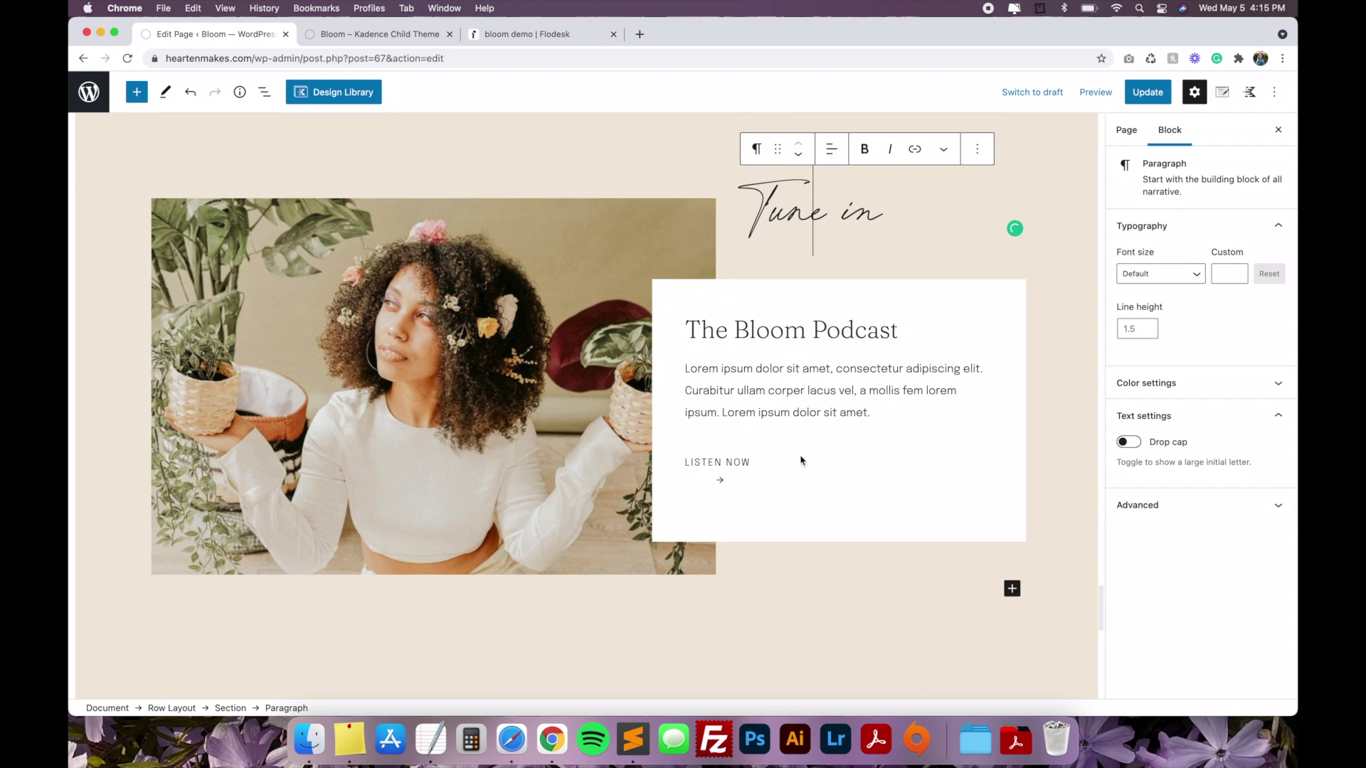
{"action": "left_click", "coordinate": [800, 461]}
{"action": "scroll", "coordinate": [765, 484], "scroll_direction": "down", "scroll_amount": 3}
{"action": "left_click", "coordinate": [762, 507]}
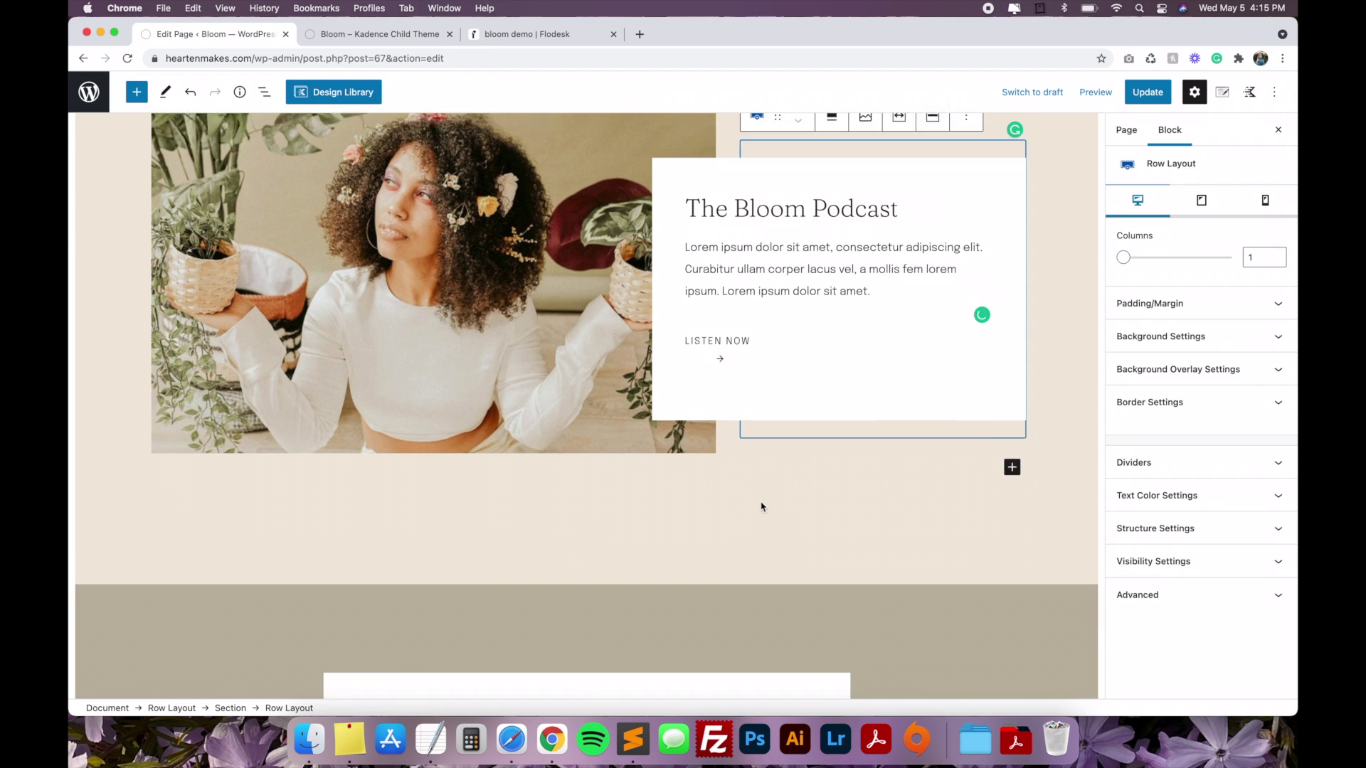
- Examine the contact form section and the settings of the form's Email field
{"action": "scroll", "coordinate": [761, 507], "scroll_direction": "down", "scroll_amount": 5}
{"action": "left_click", "coordinate": [766, 299]}
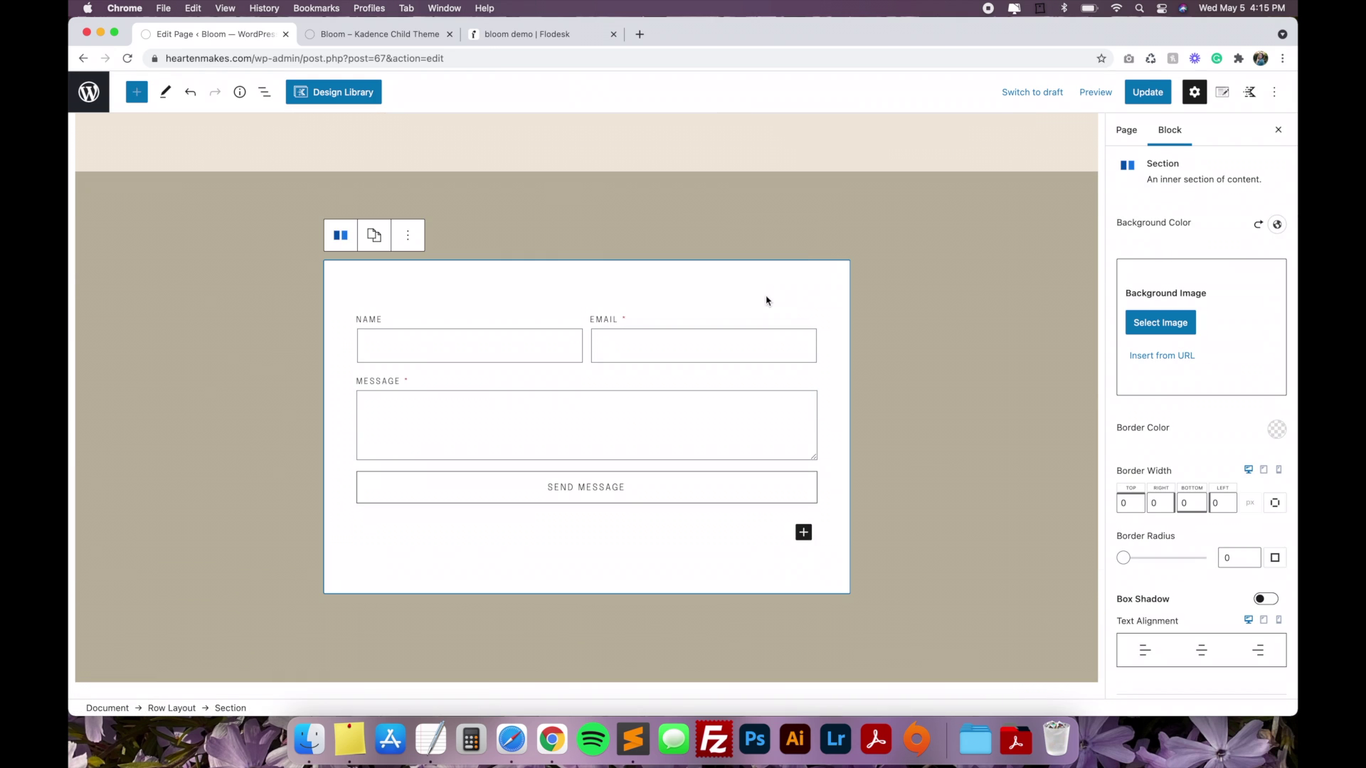
{"action": "scroll", "coordinate": [982, 296], "scroll_direction": "down", "scroll_amount": 3}
{"action": "scroll", "coordinate": [982, 296], "scroll_direction": "up", "scroll_amount": 2}
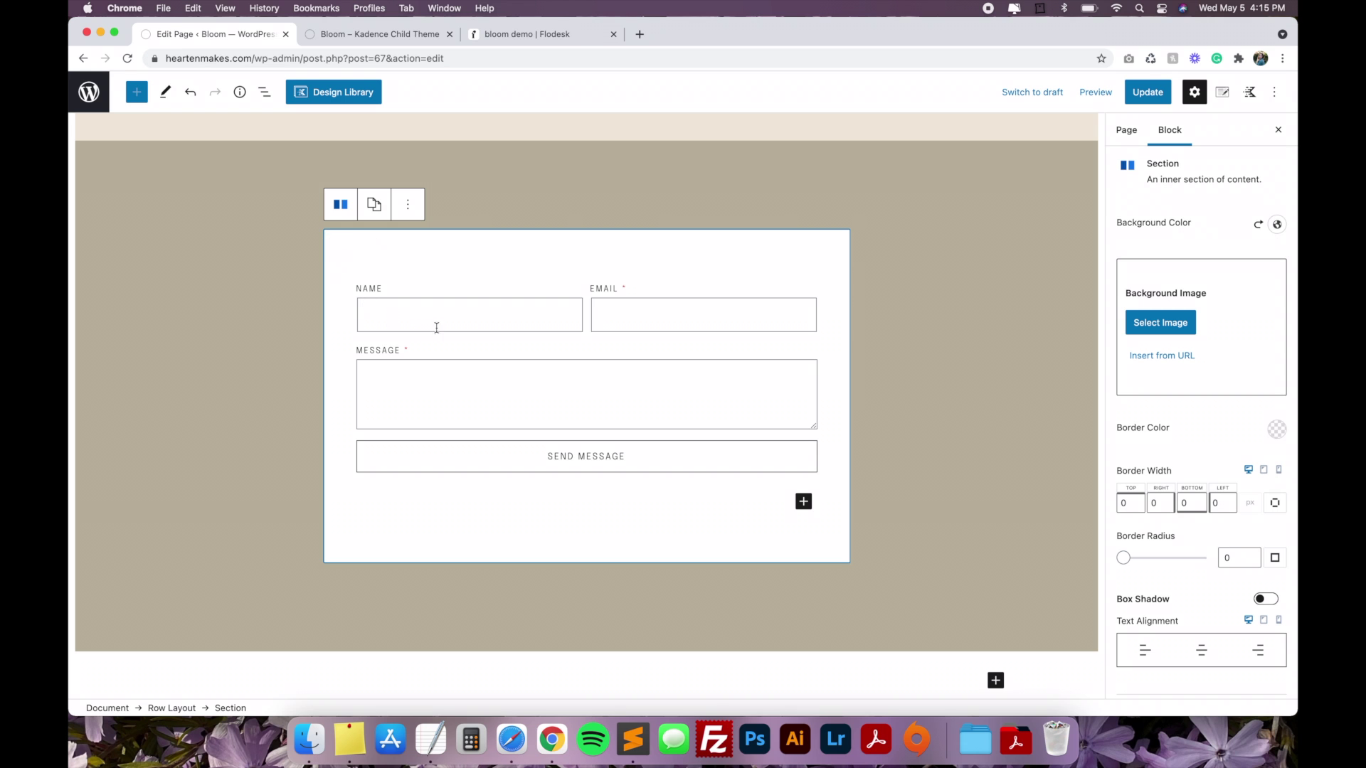
{"action": "left_click", "coordinate": [587, 322]}
{"action": "left_click", "coordinate": [592, 318]}
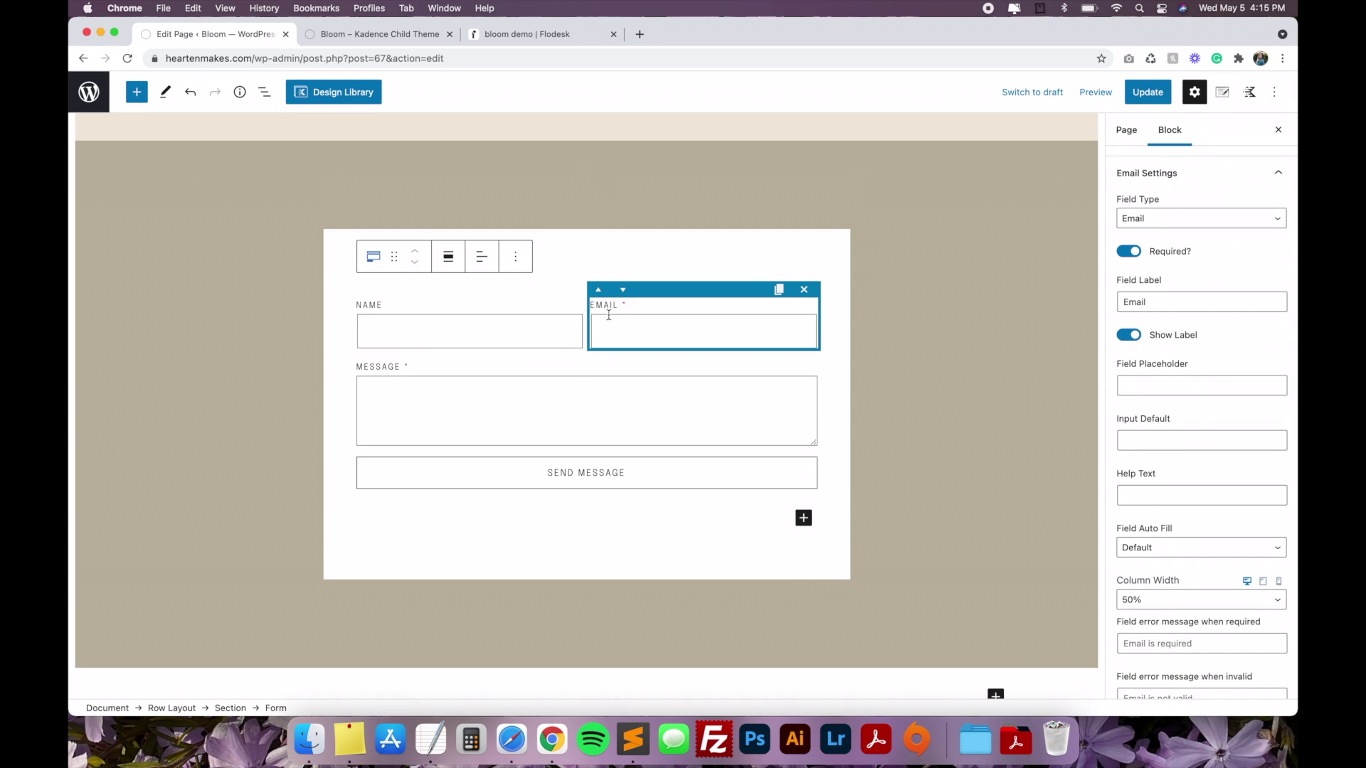
{"action": "scroll", "coordinate": [1192, 348], "scroll_direction": "up", "scroll_amount": 3}
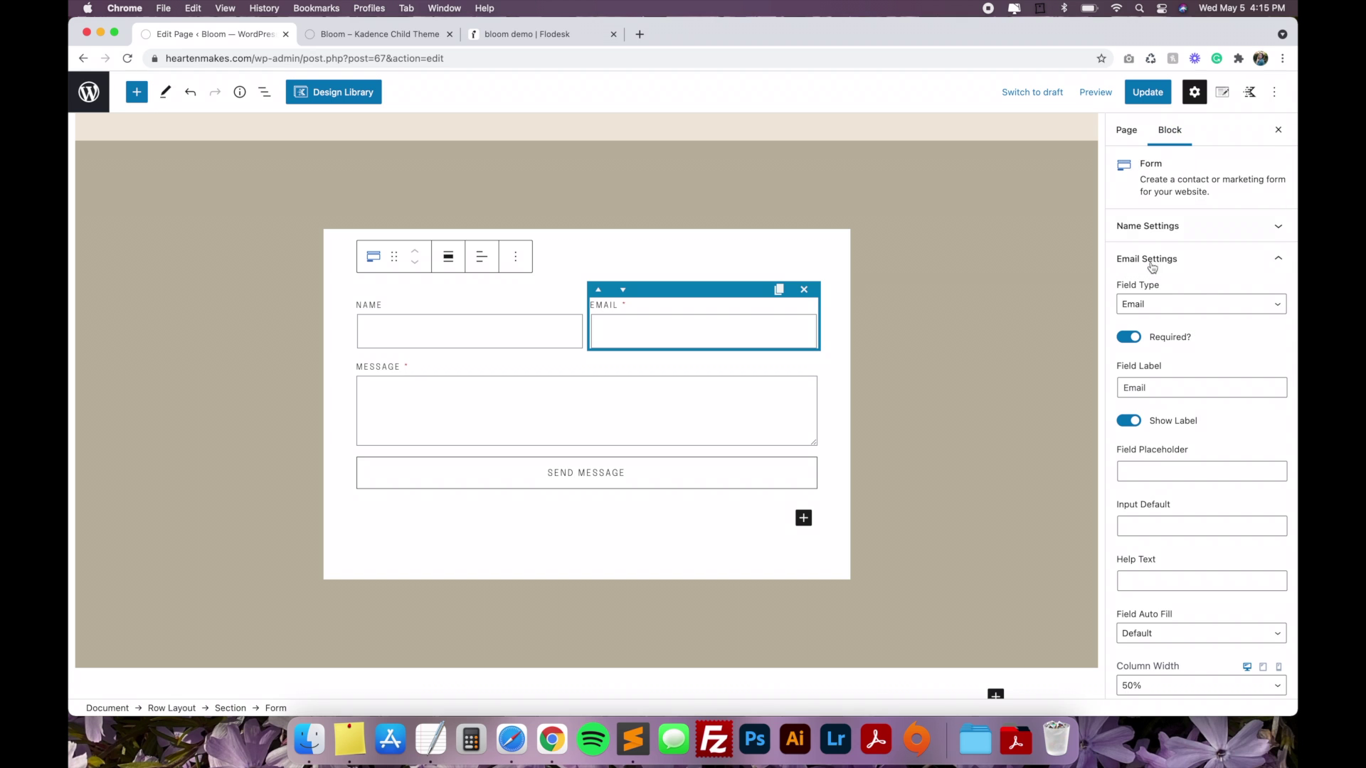
{"action": "scroll", "coordinate": [1114, 277], "scroll_direction": "down", "scroll_amount": 1}
{"action": "left_click", "coordinate": [659, 346]}
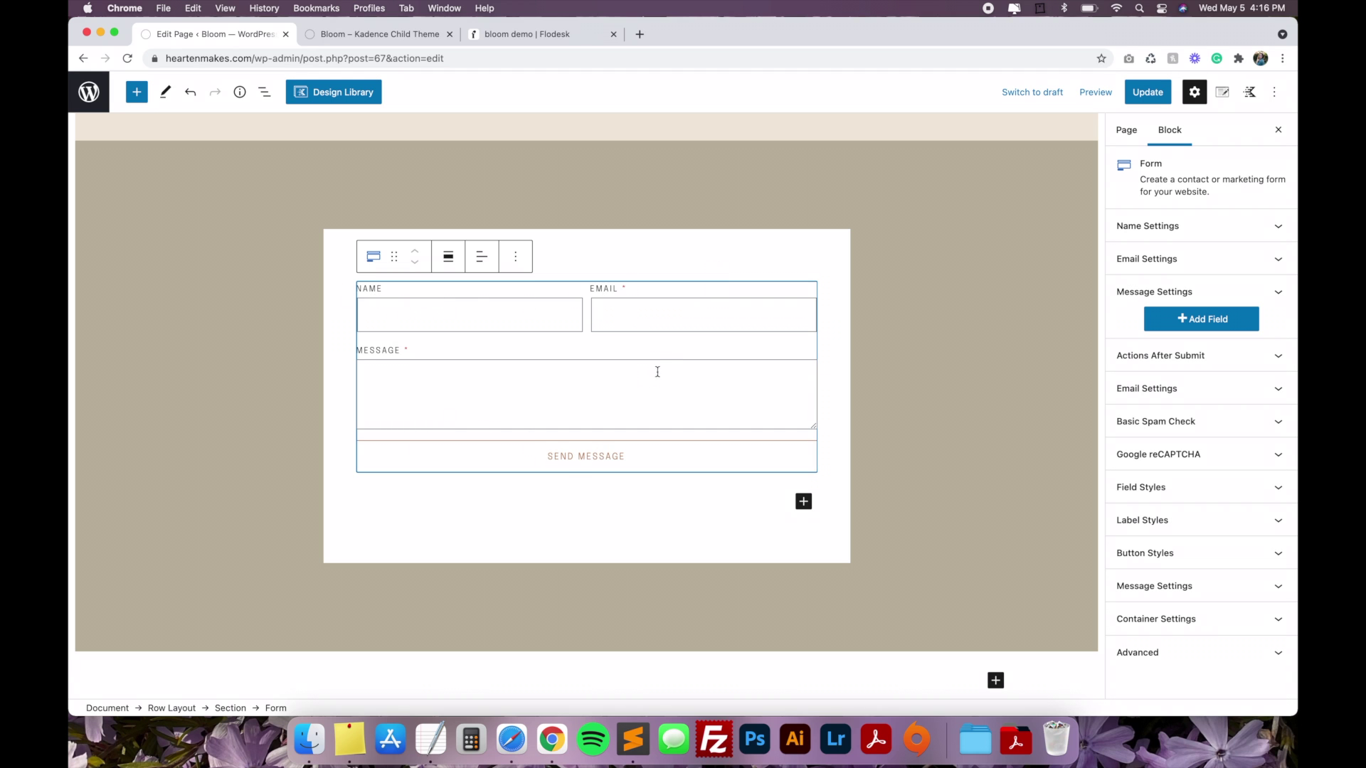
- Examine the settings of the contact form's Message and Name fields
{"action": "left_click", "coordinate": [822, 241]}
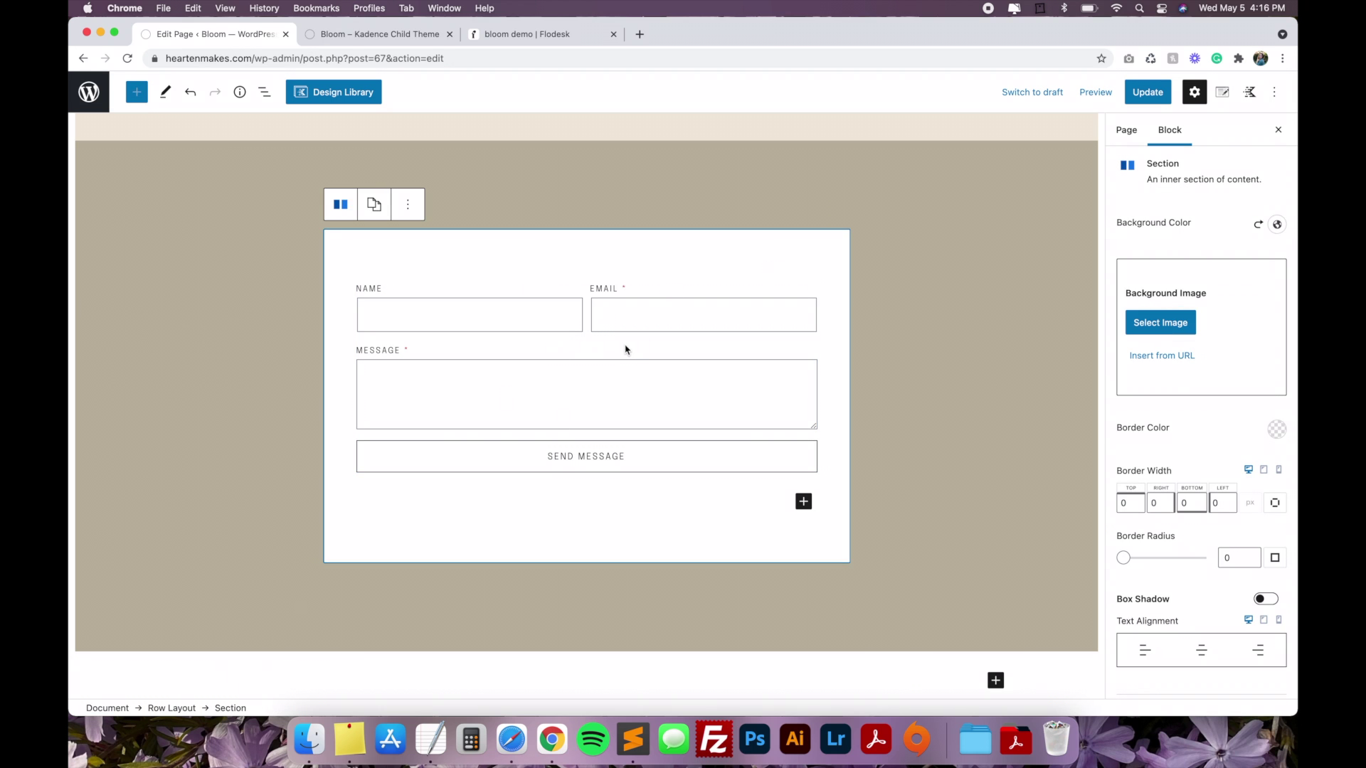
{"action": "left_click", "coordinate": [581, 349]}
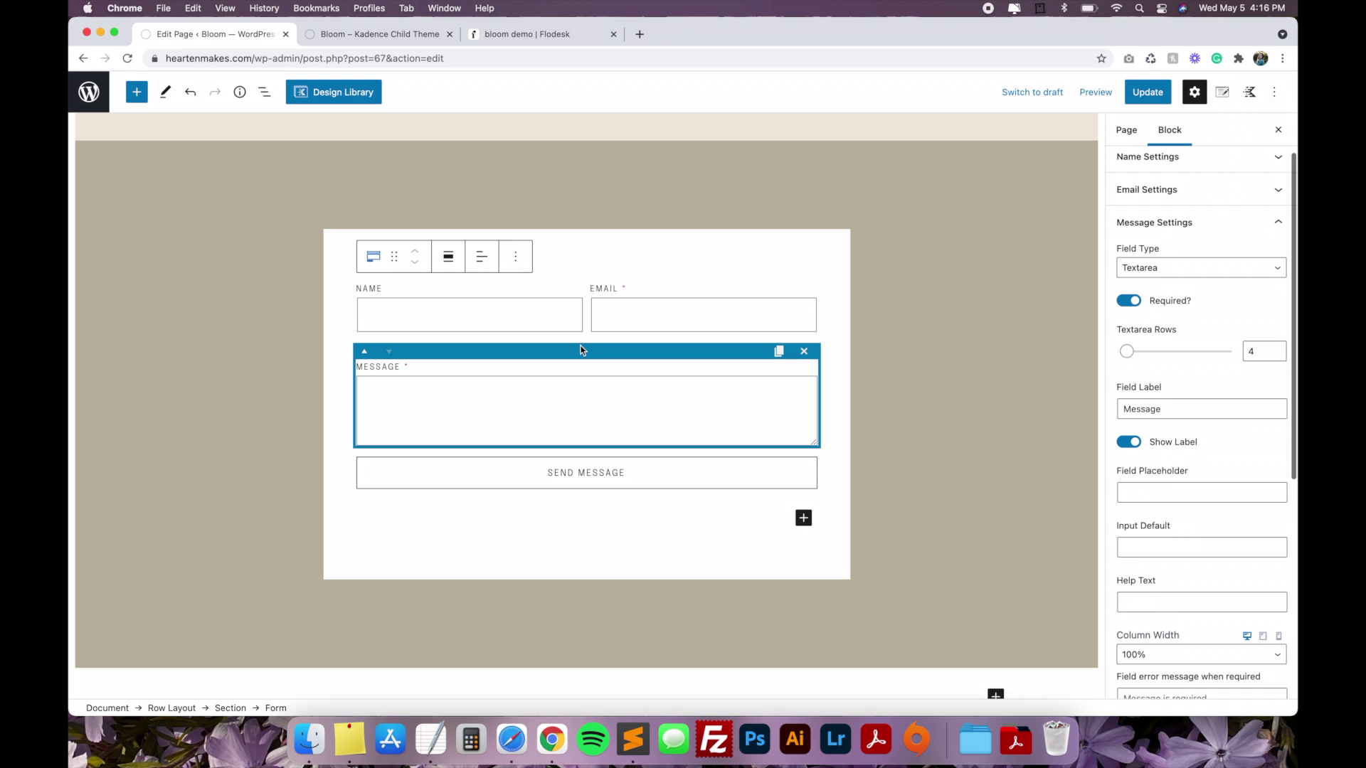
{"action": "left_click", "coordinate": [581, 289]}
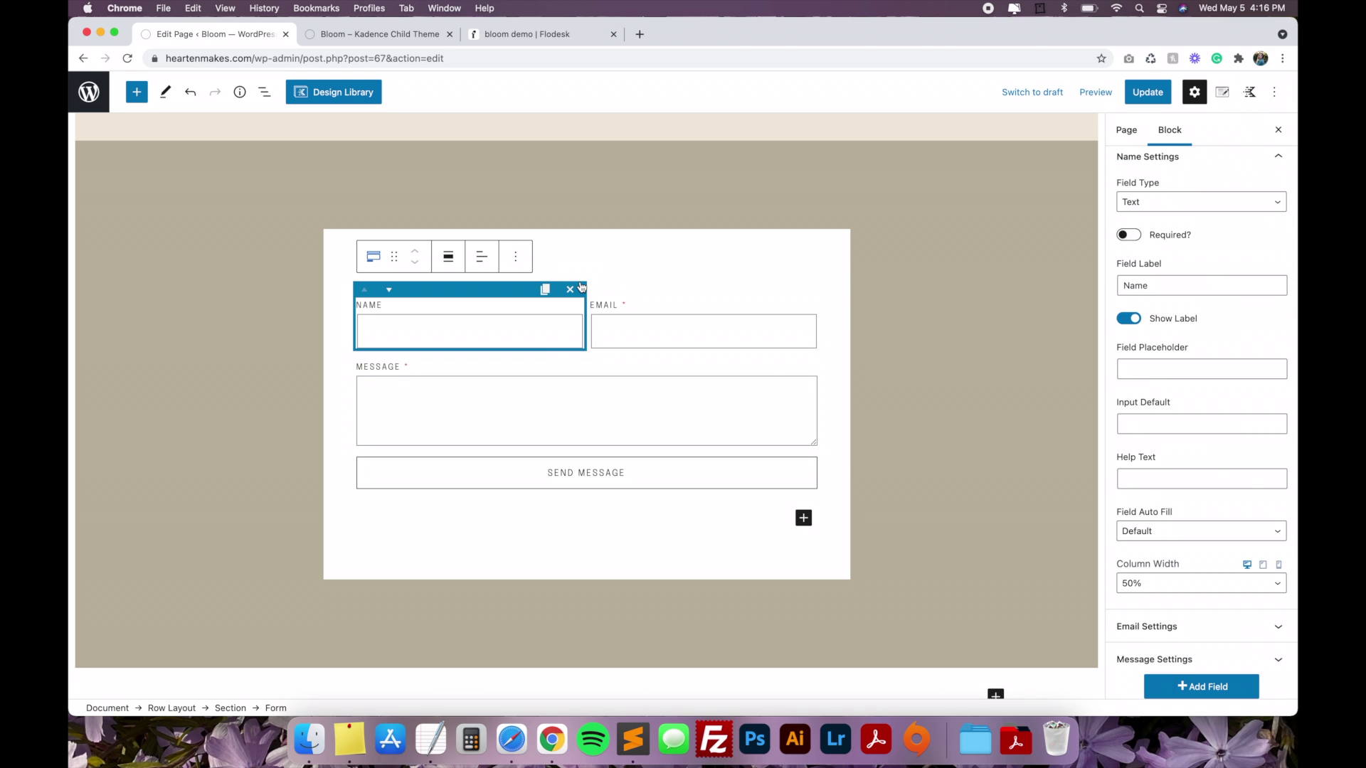
{"action": "left_click", "coordinate": [621, 280]}
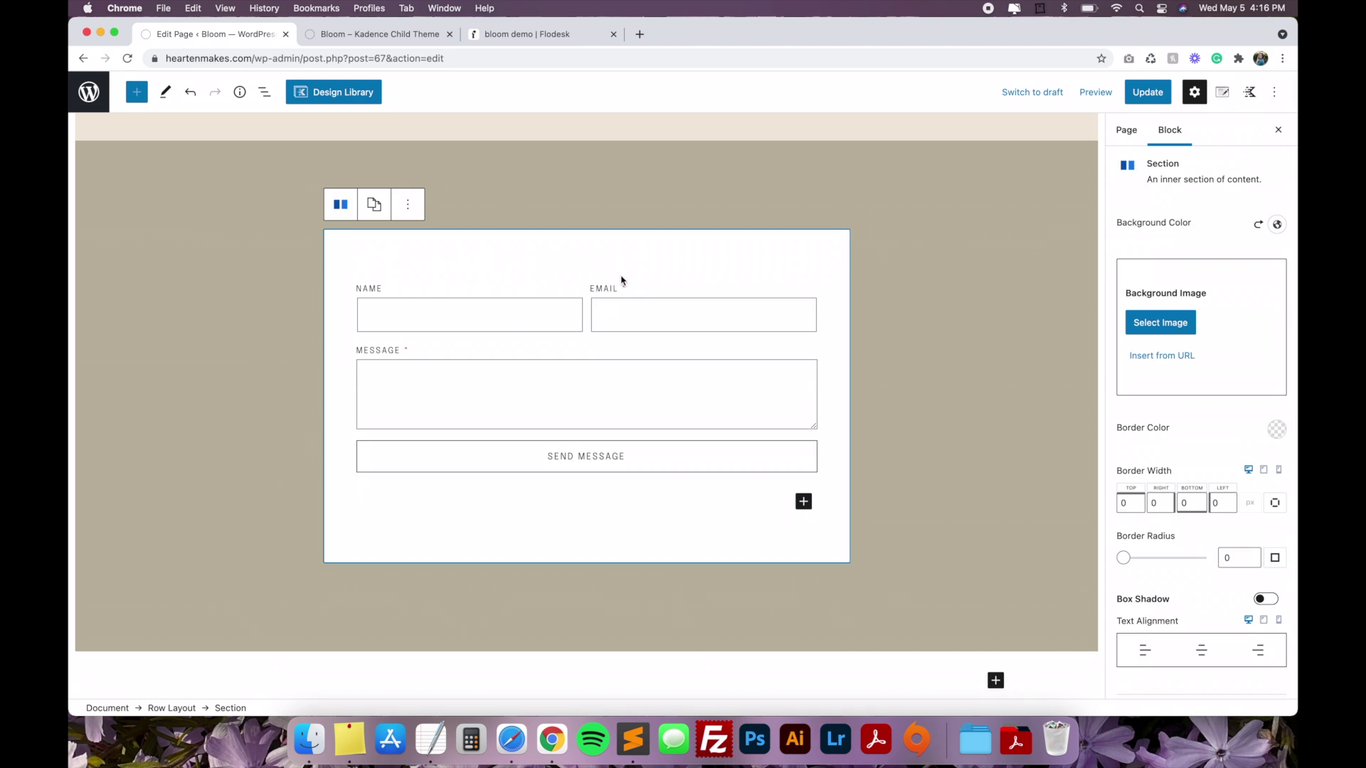
{"action": "left_click", "coordinate": [582, 349]}
{"action": "left_click", "coordinate": [583, 279]}
{"action": "left_click", "coordinate": [432, 297]}
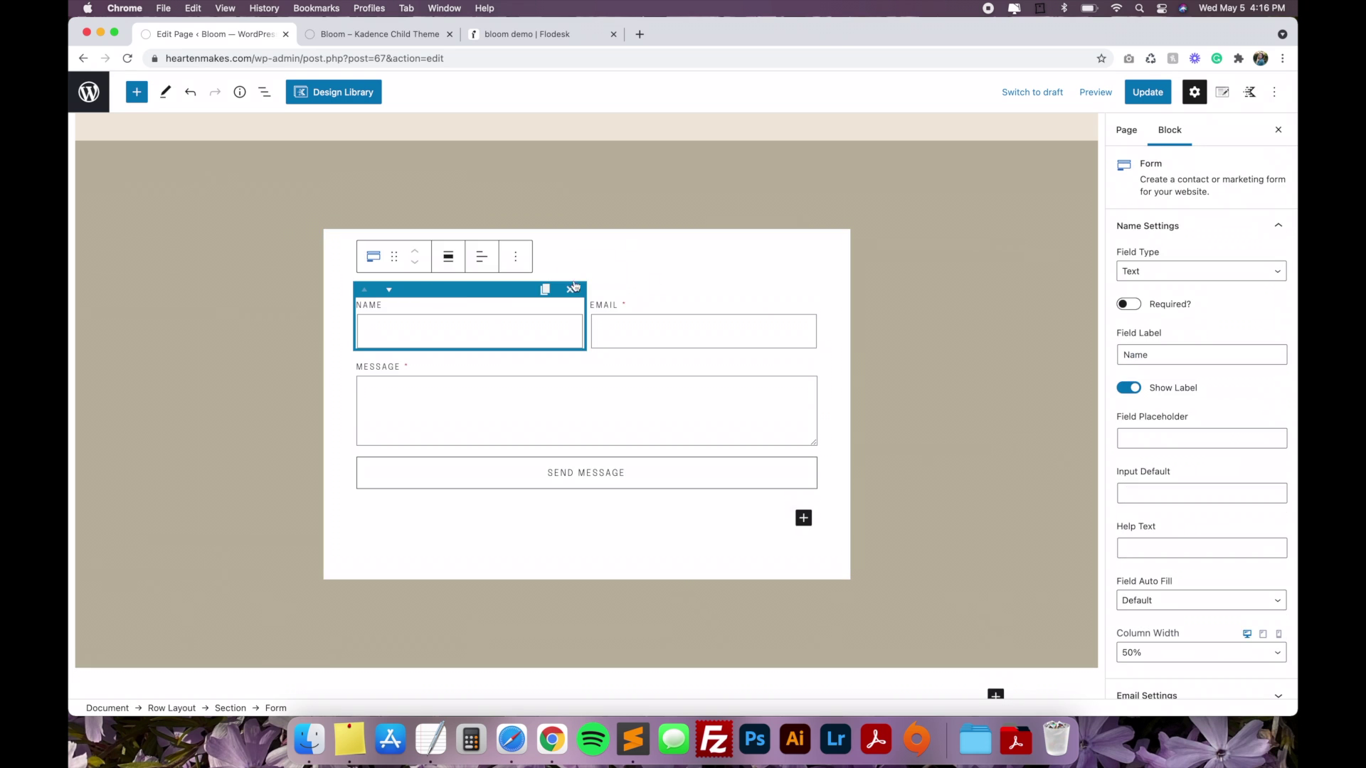
- Examine the contact form's containing section and Email field, along with the podcast section above it
{"action": "left_click", "coordinate": [611, 339]}
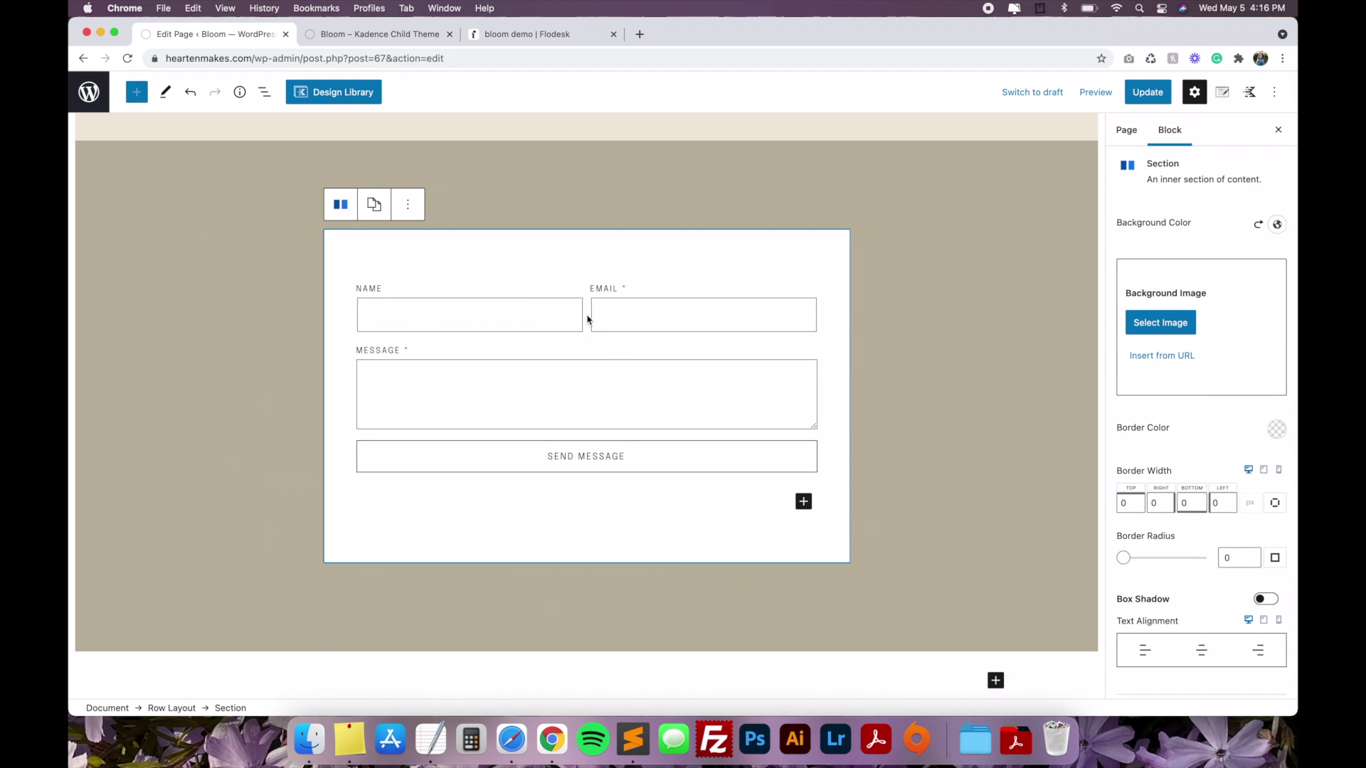
{"action": "left_click", "coordinate": [588, 318]}
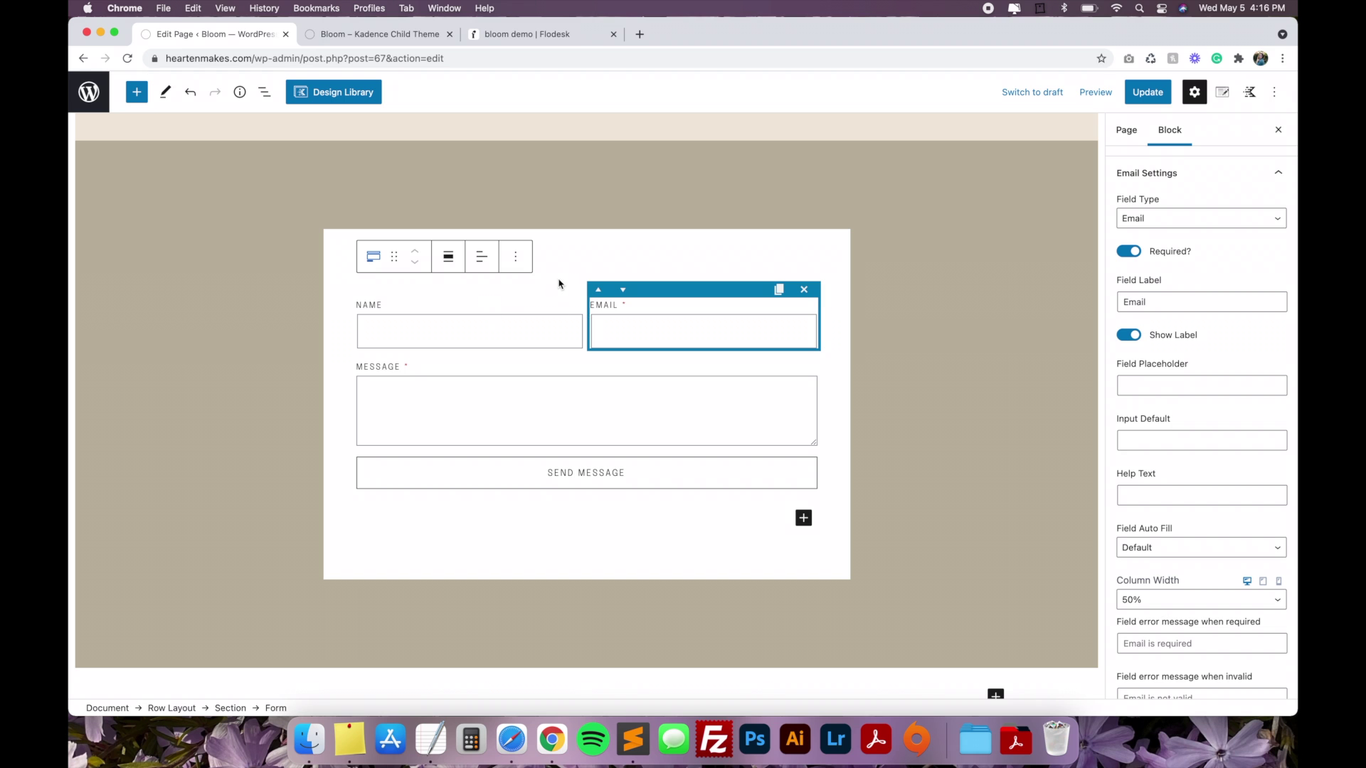
{"action": "left_click", "coordinate": [836, 274]}
{"action": "scroll", "coordinate": [864, 285], "scroll_direction": "down", "scroll_amount": 3}
{"action": "scroll", "coordinate": [863, 288], "scroll_direction": "up", "scroll_amount": 5}
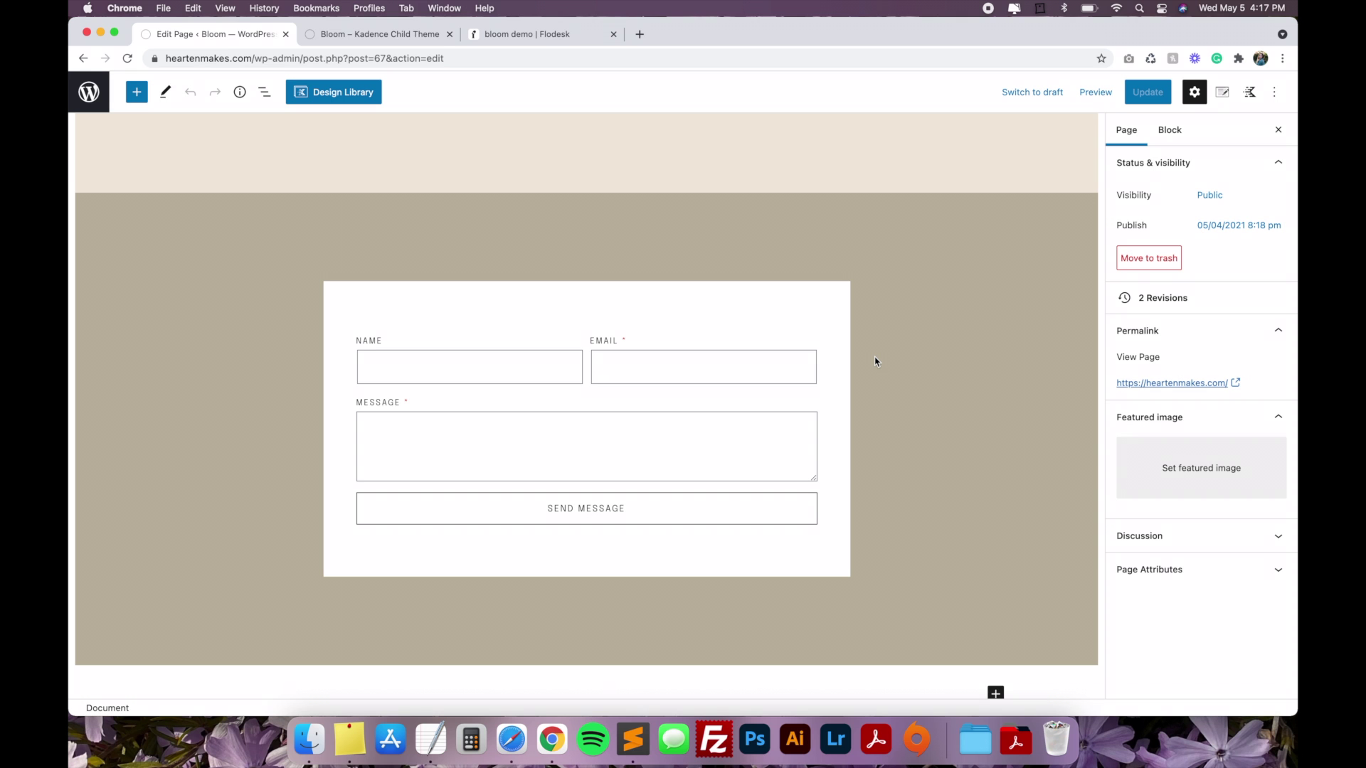
{"action": "scroll", "coordinate": [958, 320], "scroll_direction": "up", "scroll_amount": 5}
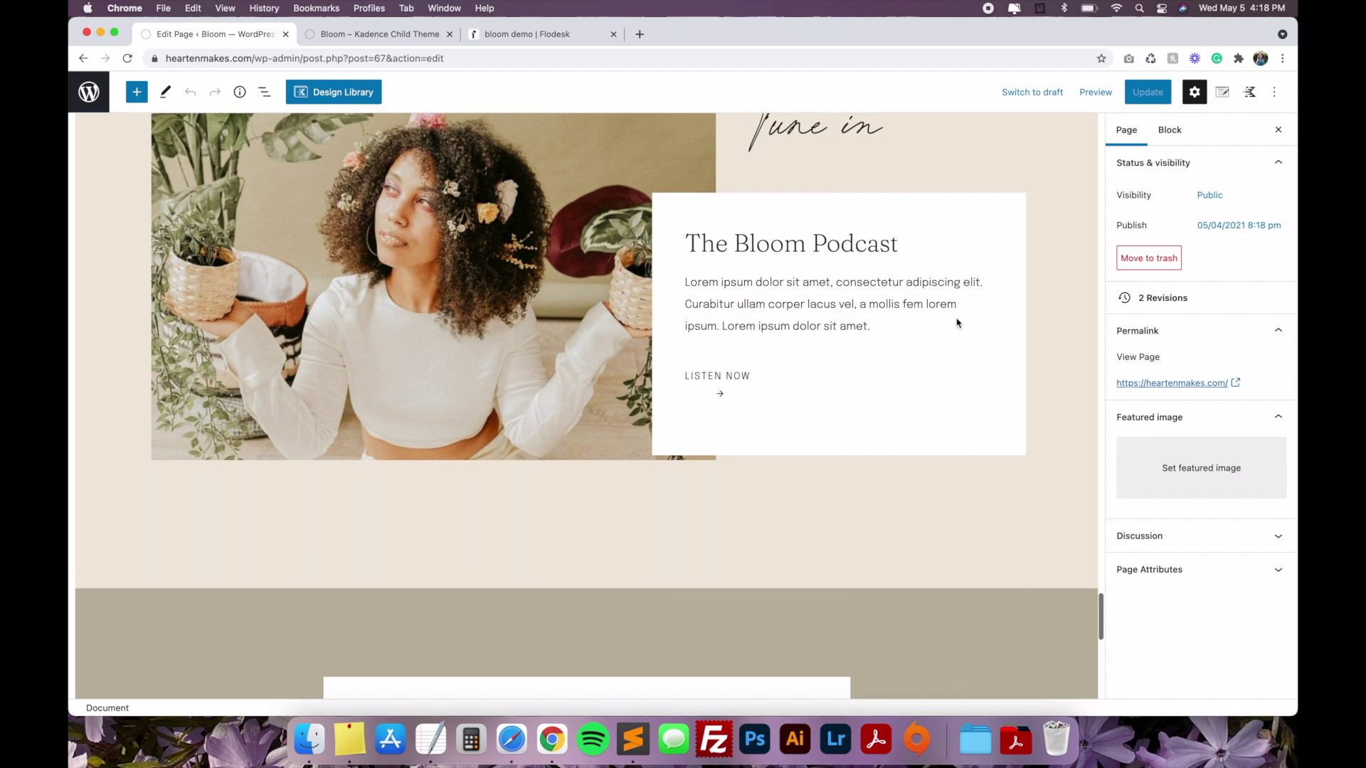
{"action": "scroll", "coordinate": [958, 321], "scroll_direction": "down", "scroll_amount": 2}
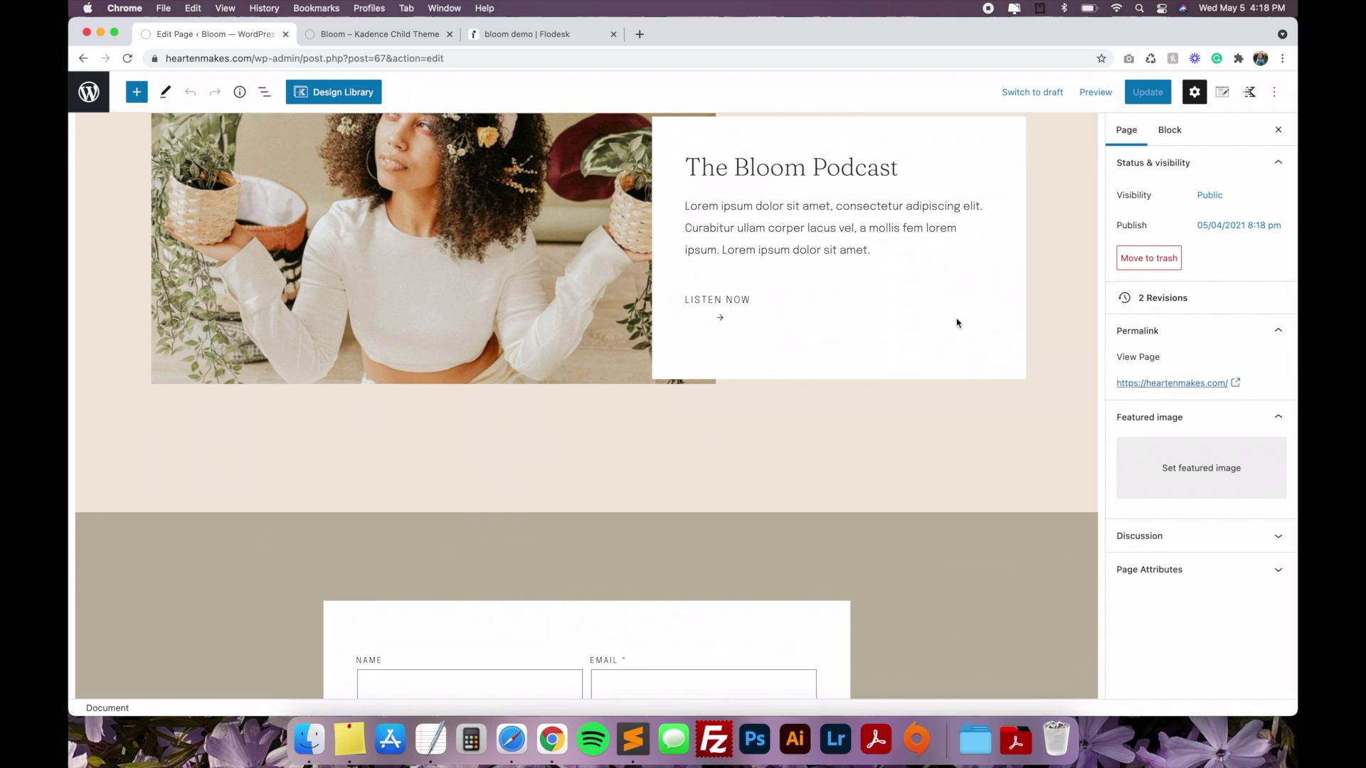
{"action": "scroll", "coordinate": [956, 323], "scroll_direction": "down", "scroll_amount": 5}
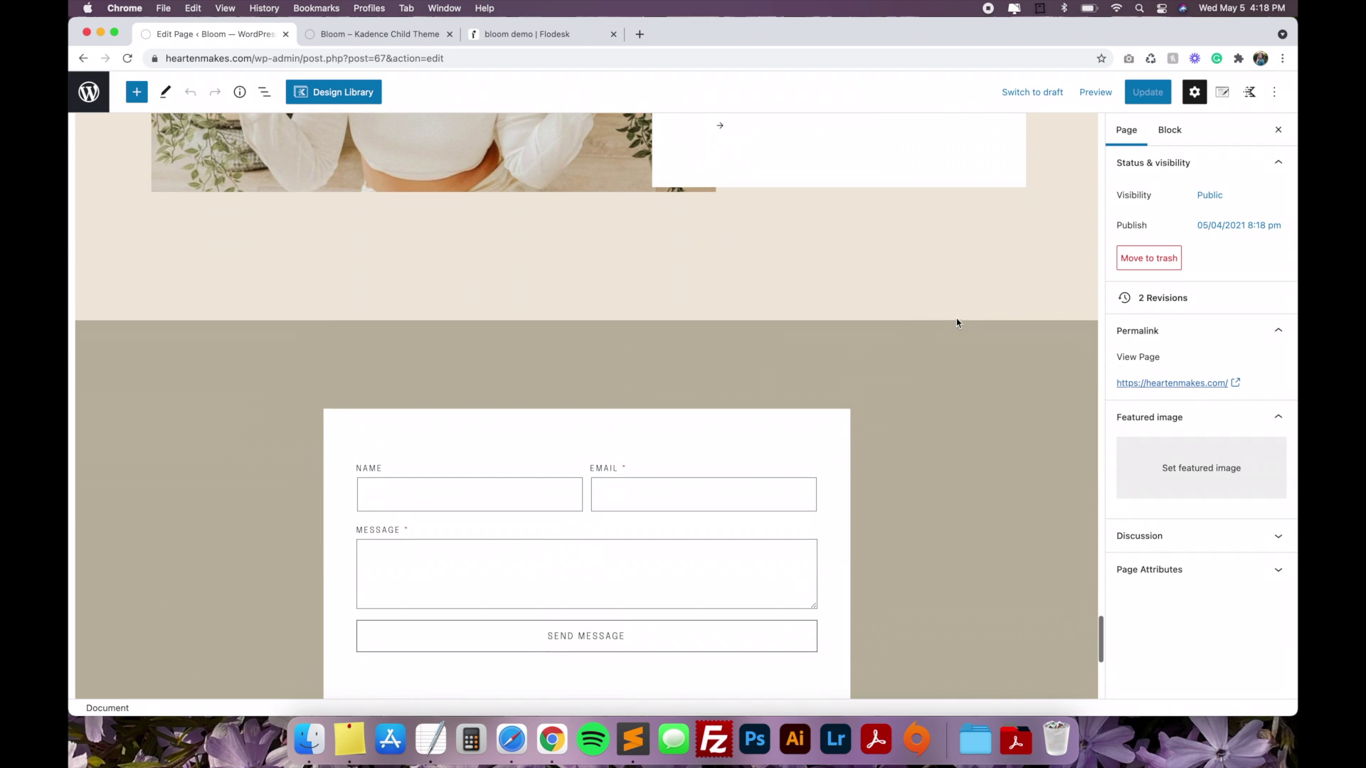
- Set the top and bottom padding of the contact form's row layout to 4 em
{"action": "left_click", "coordinate": [985, 353]}
{"action": "scroll", "coordinate": [988, 352], "scroll_direction": "down", "scroll_amount": 5}
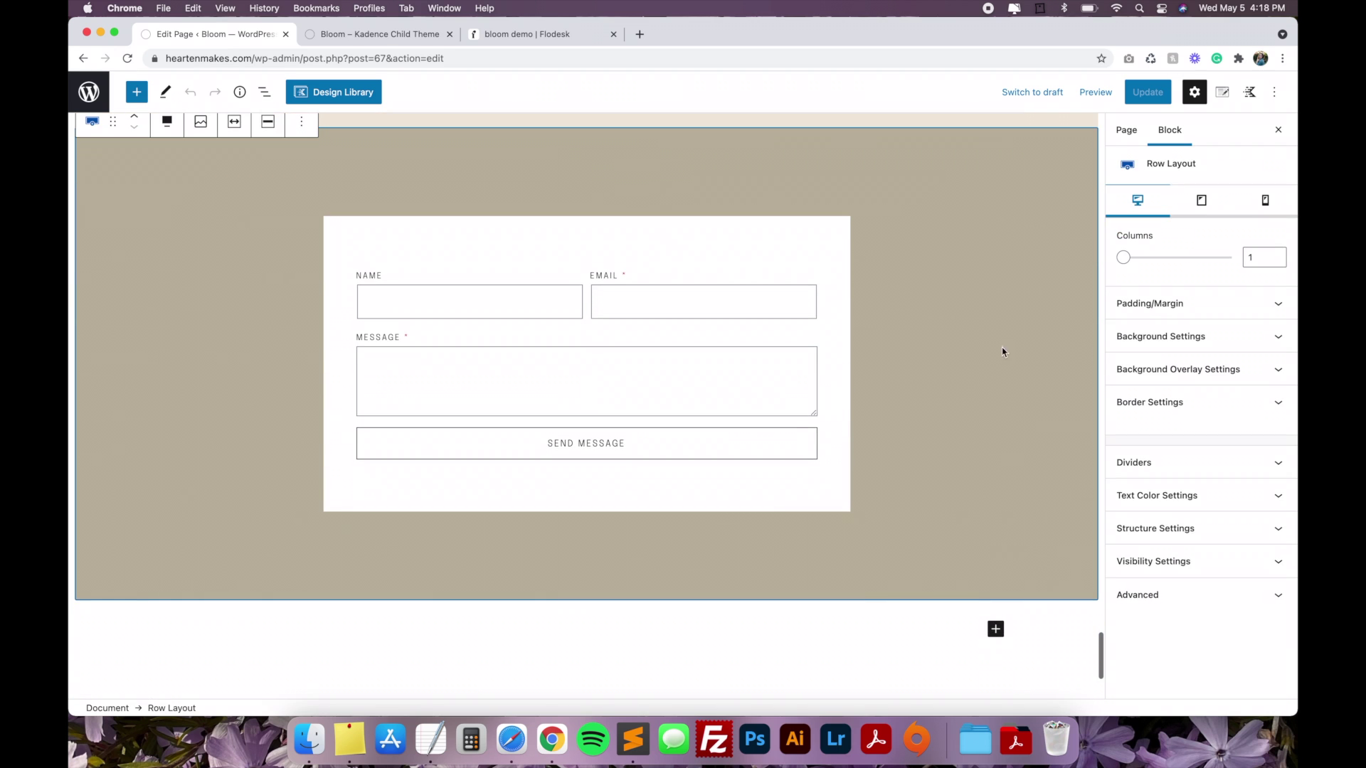
{"action": "left_click", "coordinate": [1161, 304]}
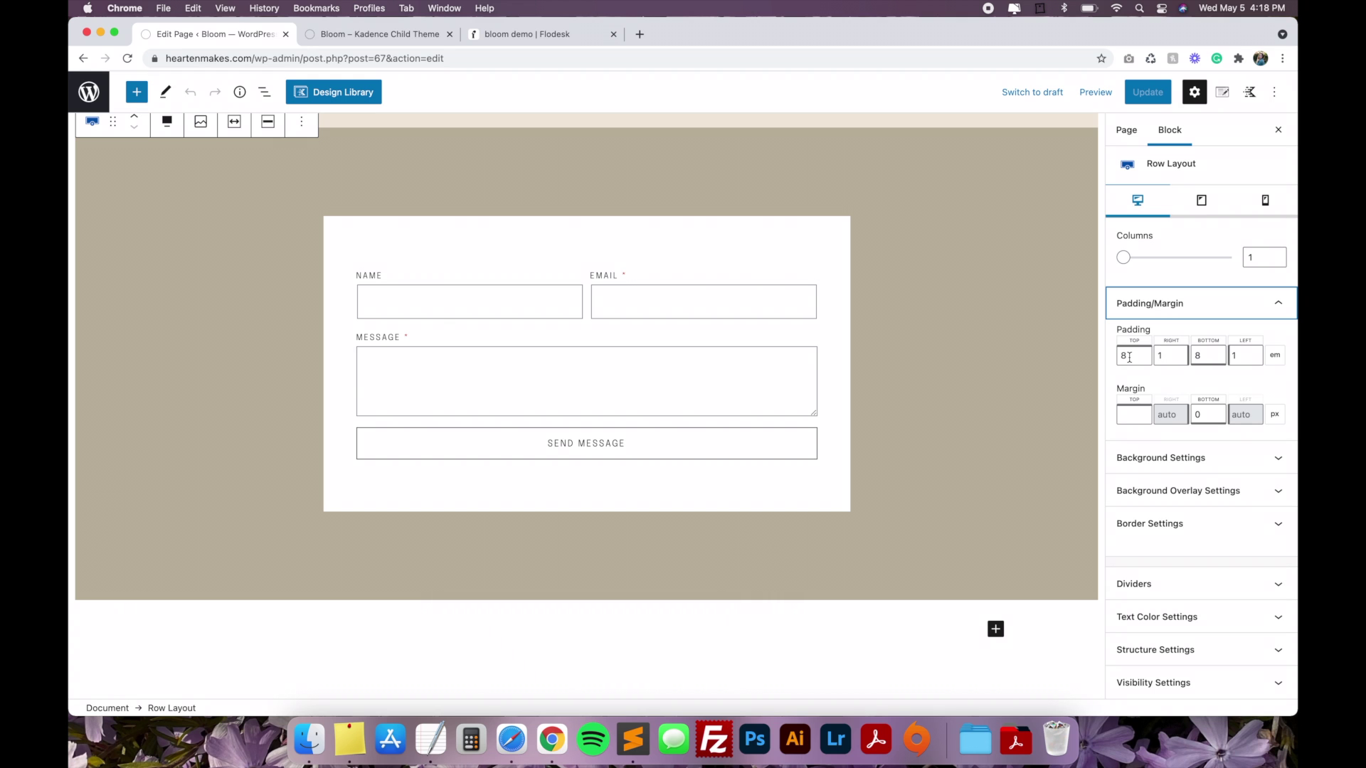
{"action": "left_click", "coordinate": [1069, 307]}
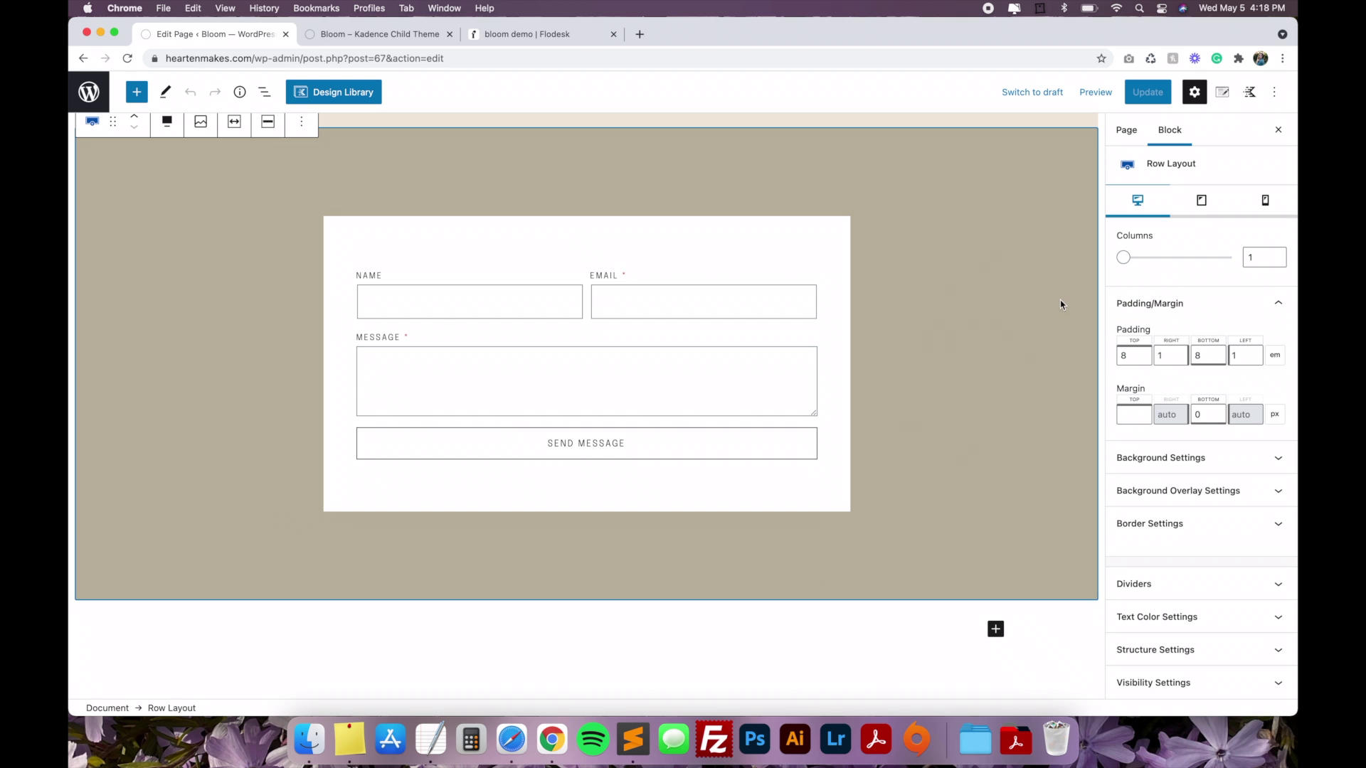
{"action": "scroll", "coordinate": [940, 333], "scroll_direction": "up", "scroll_amount": 1}
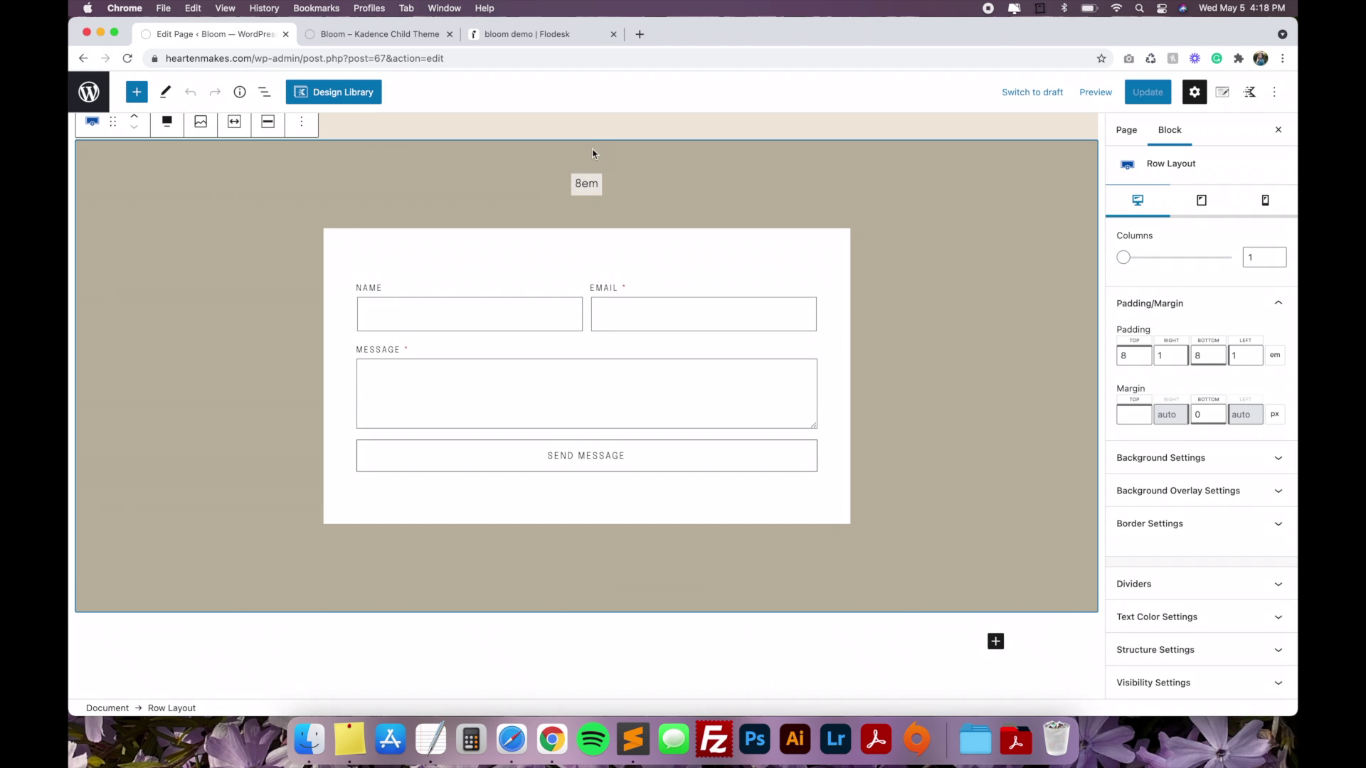
{"action": "left_click", "coordinate": [1133, 357]}
{"action": "left_click_drag", "start_coordinate": [1133, 357], "coordinate": [1119, 356]}
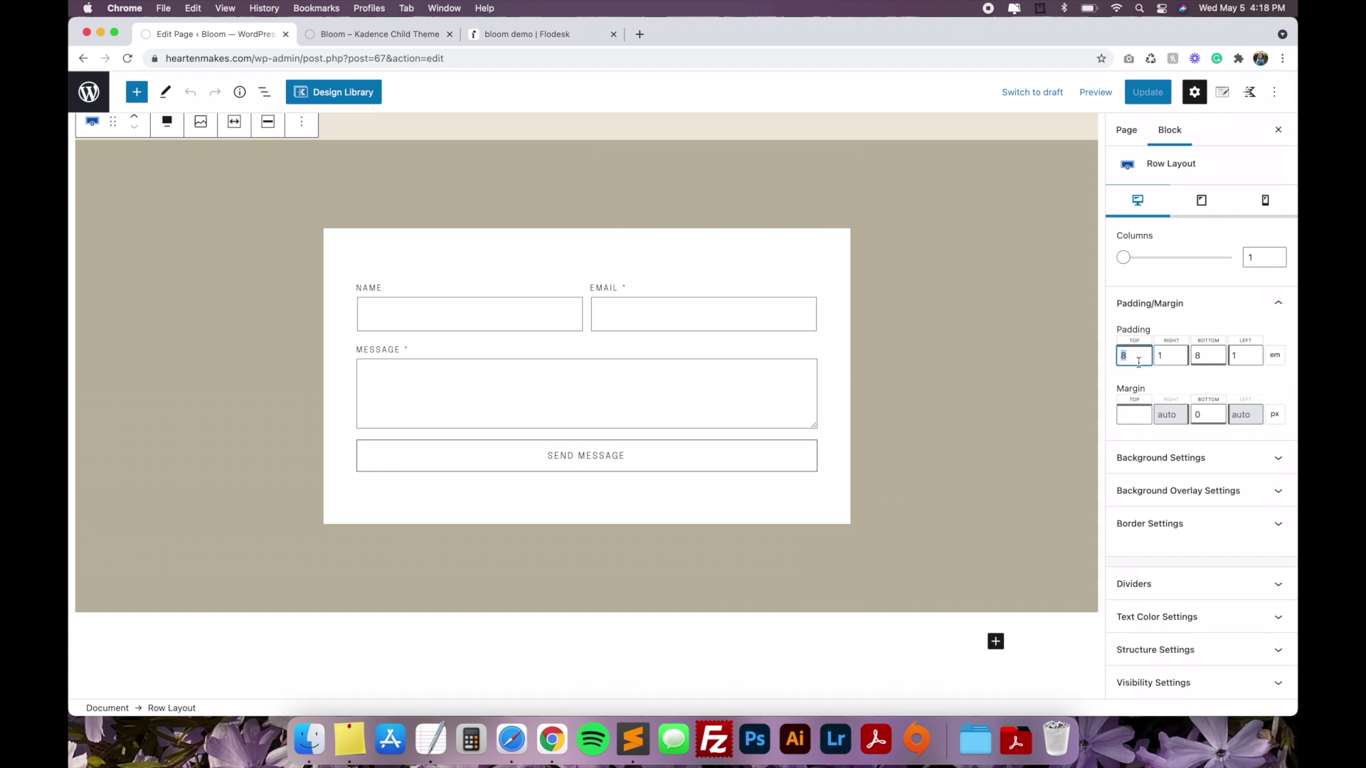
{"action": "type", "text": "4"}
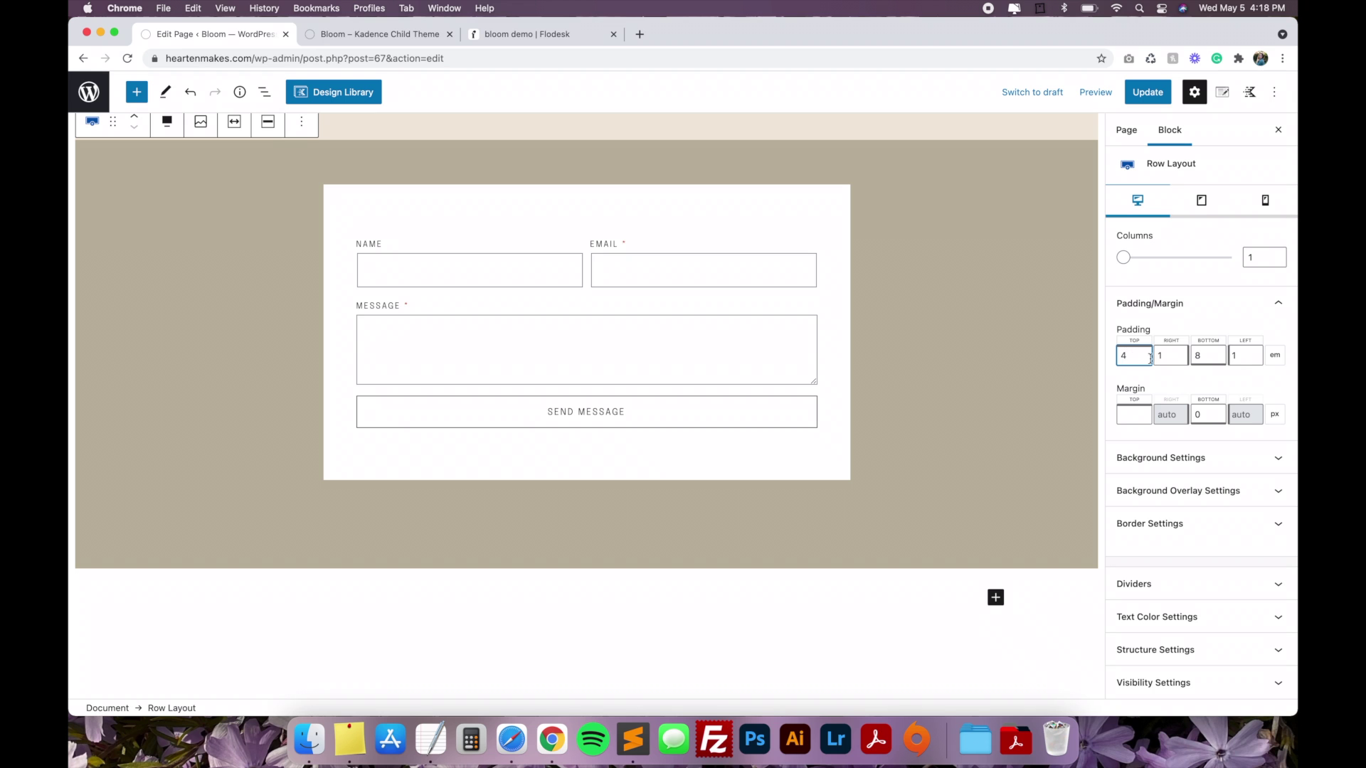
{"action": "double_click", "coordinate": [1208, 356]}
{"action": "type", "text": "4"}
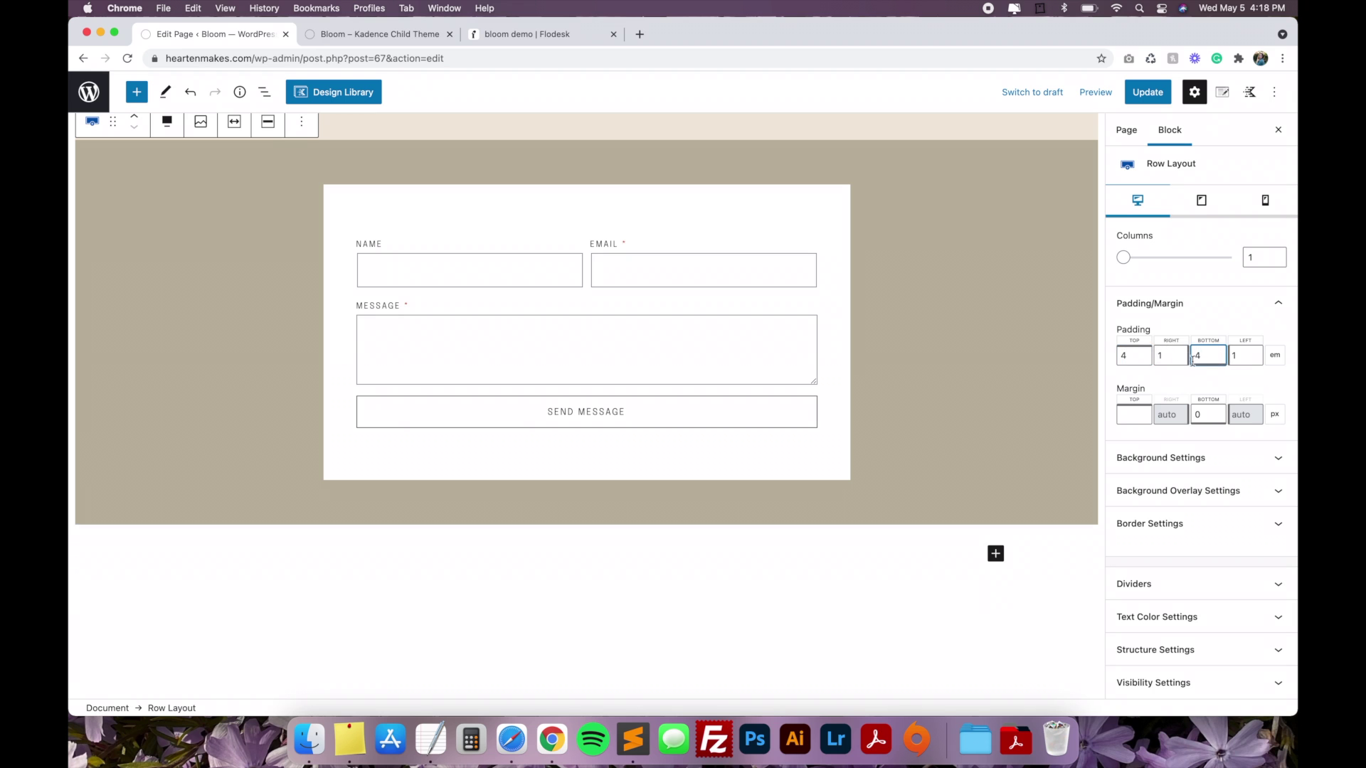
{"action": "scroll", "coordinate": [720, 349], "scroll_direction": "up", "scroll_amount": 2}
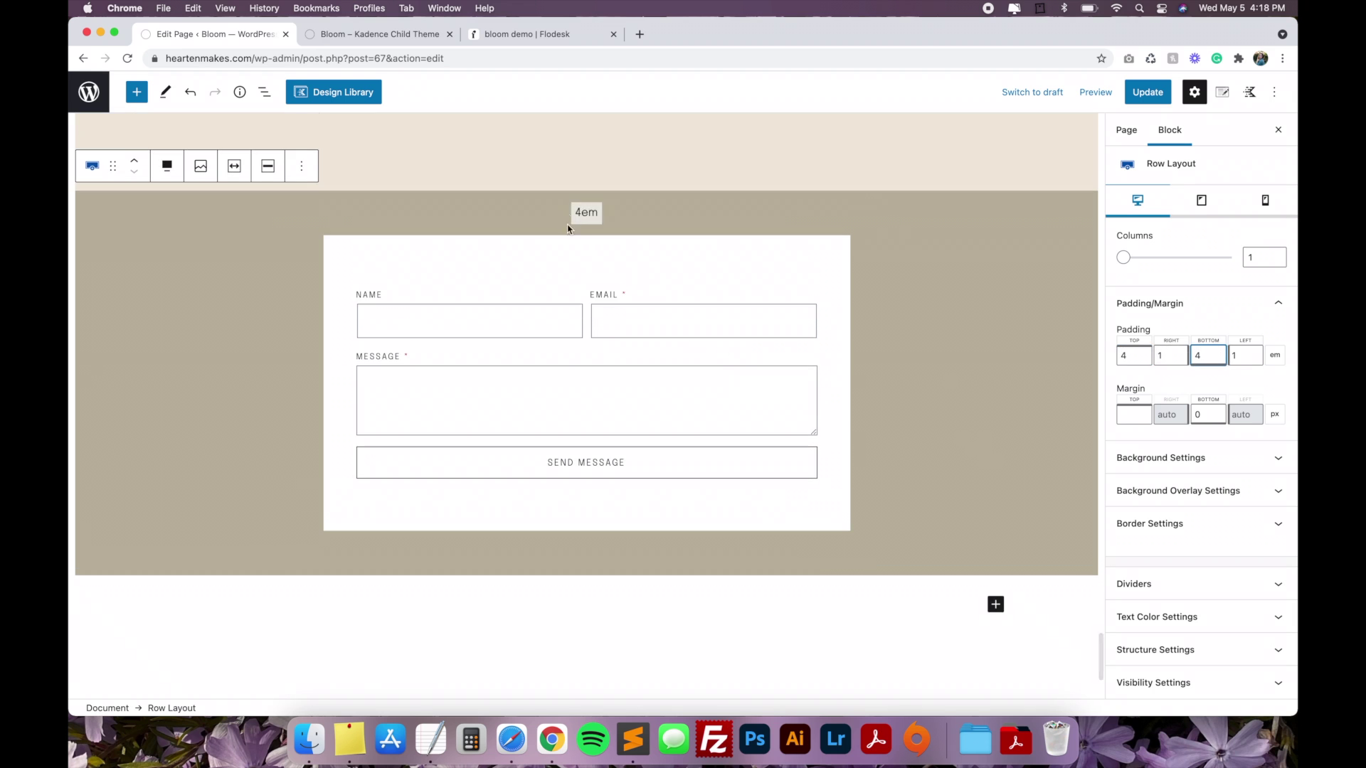
- Try px as the padding unit of the contact form's row layout, and undo that change
{"action": "left_click", "coordinate": [1275, 355]}
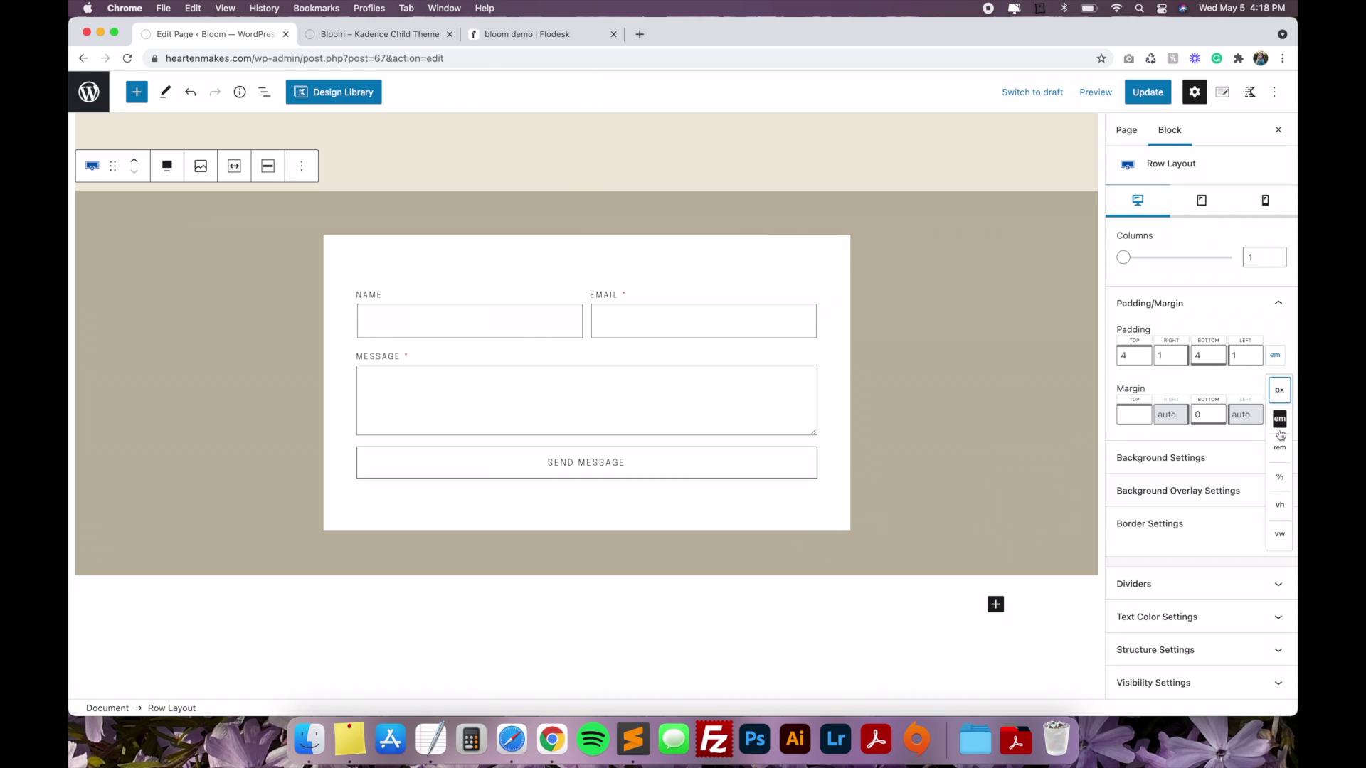
{"action": "left_click", "coordinate": [1279, 391]}
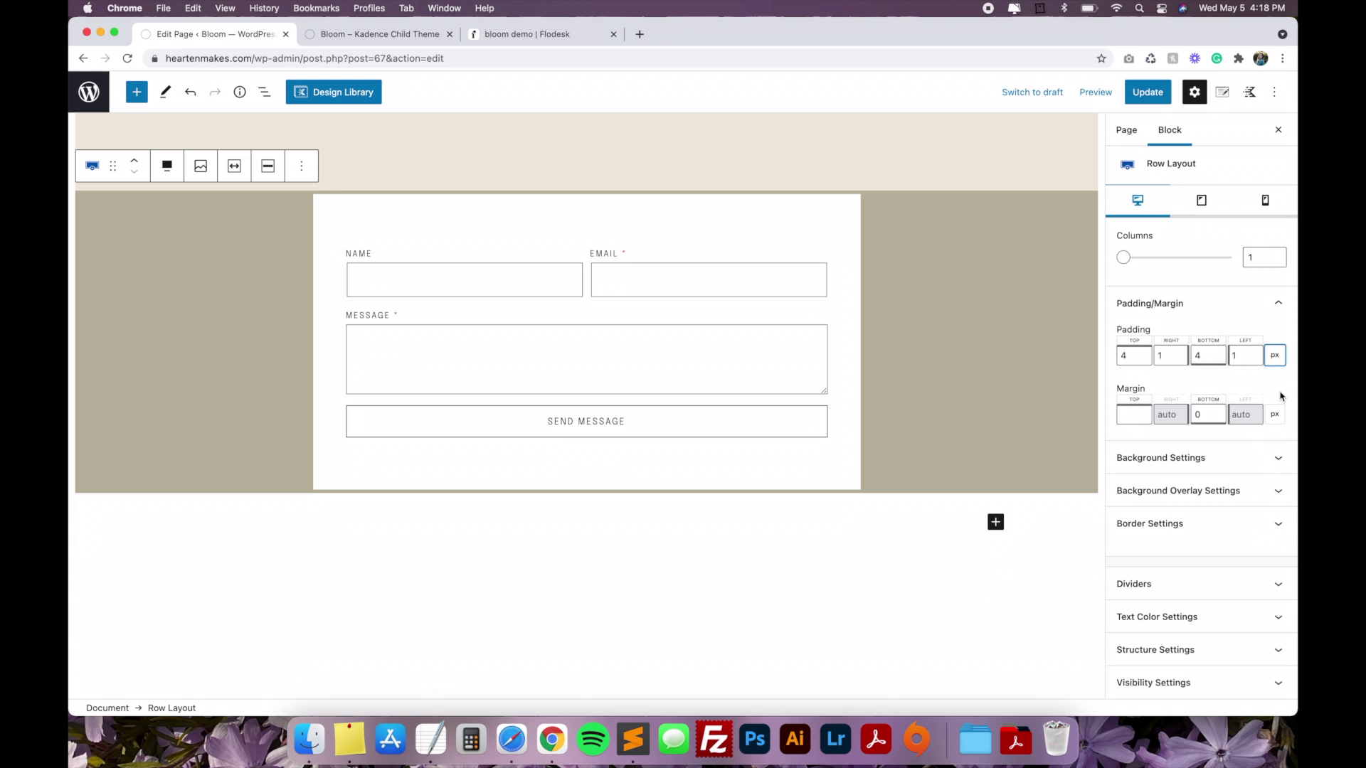
{"action": "key", "text": "super+z"}
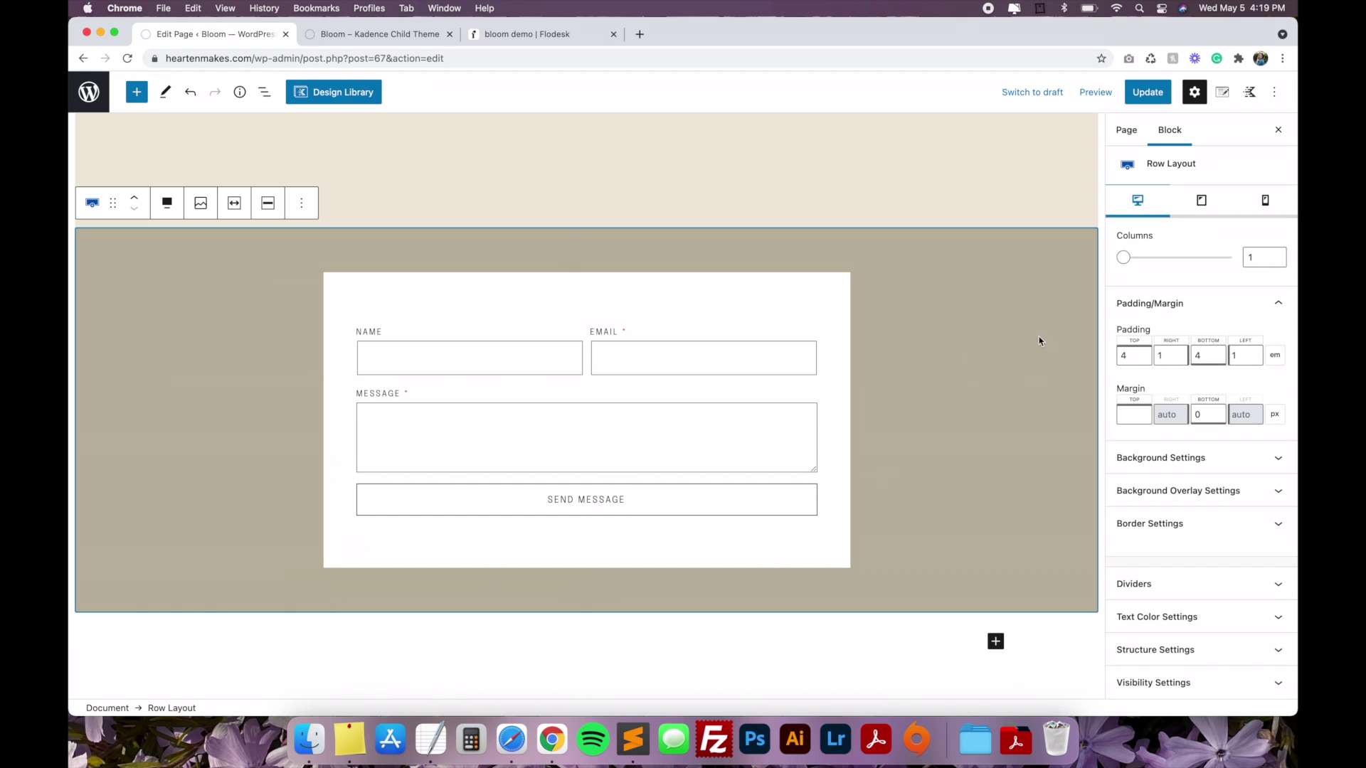
- Widen the contact form row's custom content max width on desktop, trying 1000 px and settling on 1200 px
{"action": "scroll", "coordinate": [1221, 478], "scroll_direction": "down", "scroll_amount": 1}
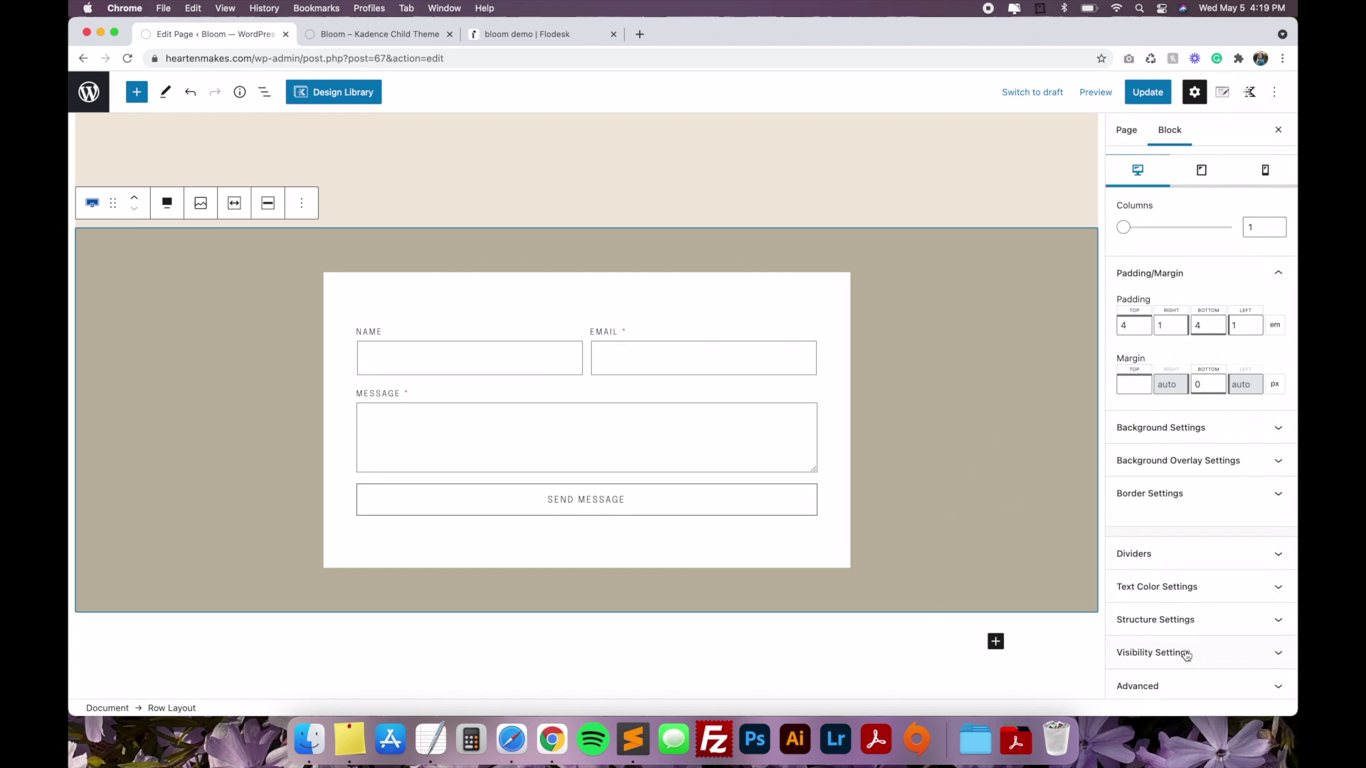
{"action": "left_click", "coordinate": [1180, 619]}
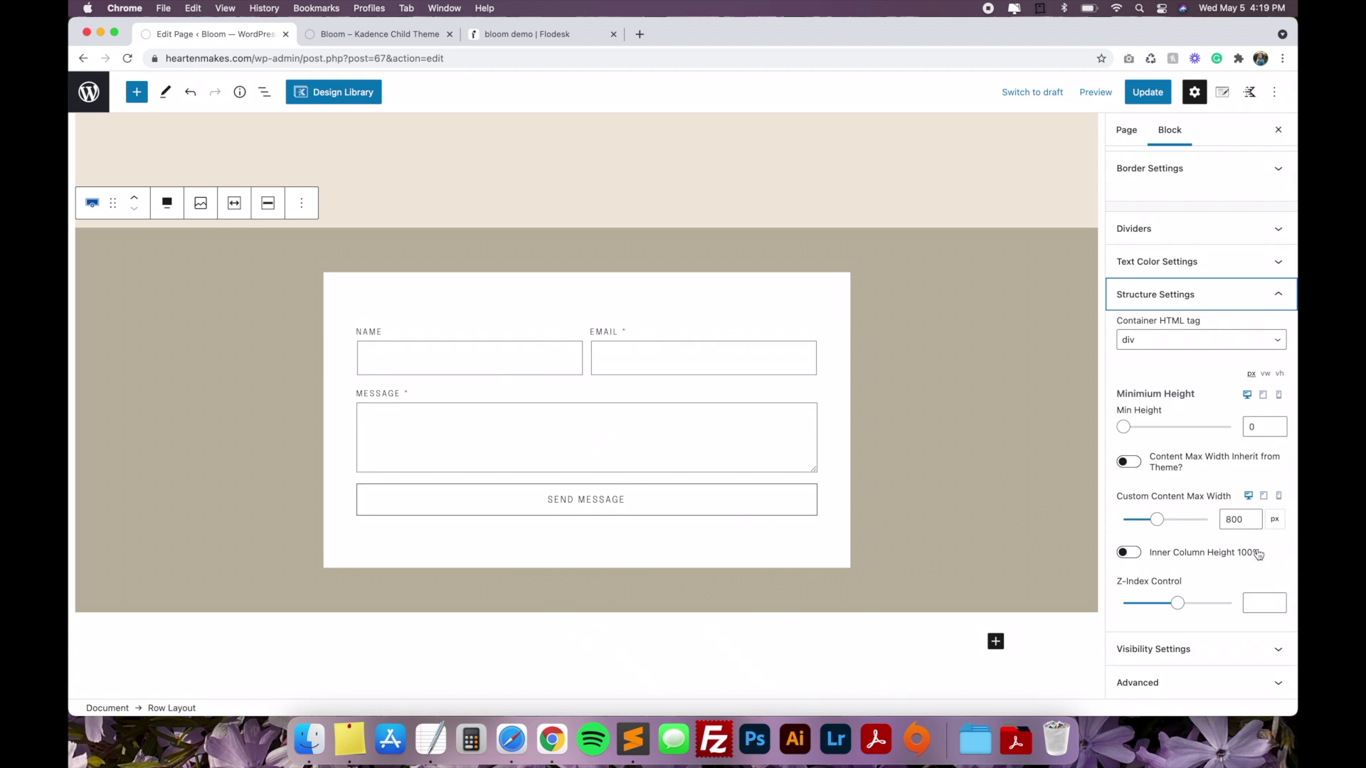
{"action": "left_click", "coordinate": [1229, 519]}
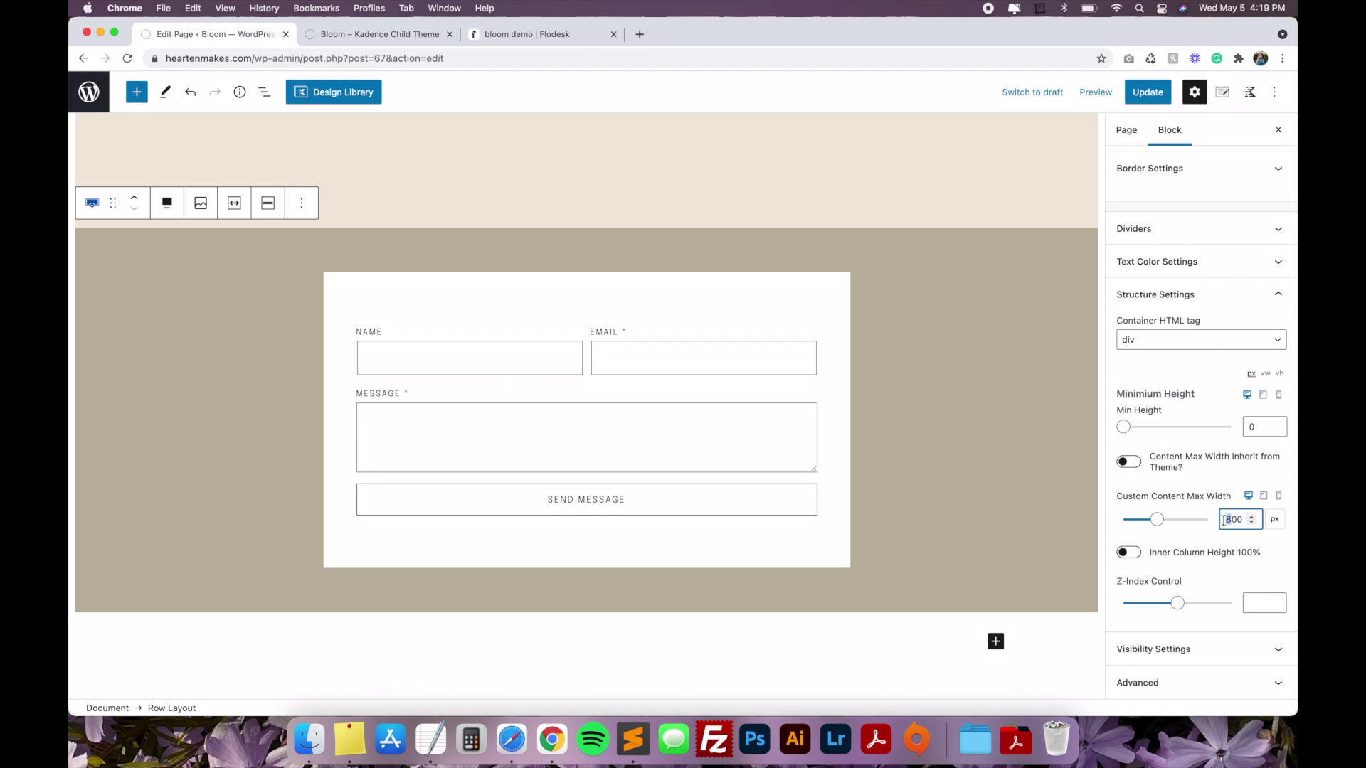
{"action": "double_click", "coordinate": [1224, 520]}
{"action": "type", "text": "1000"}
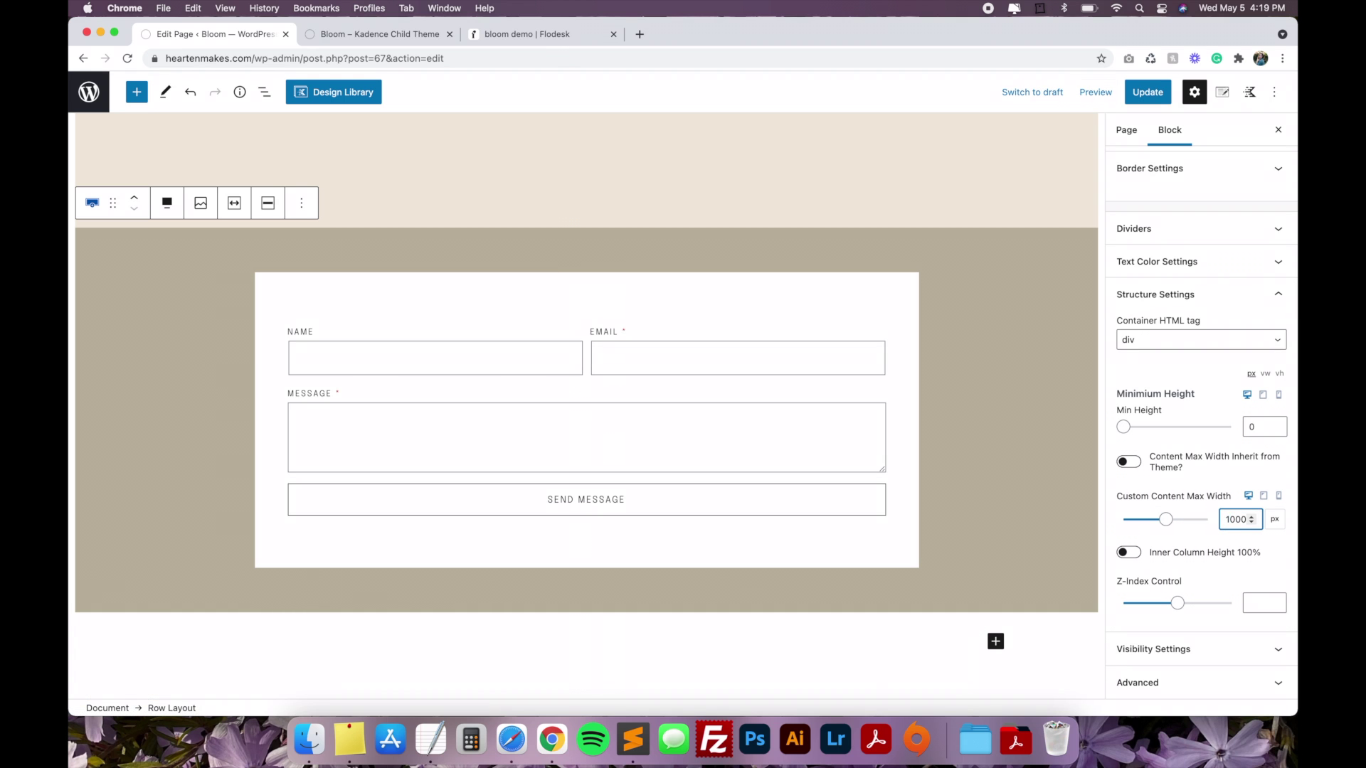
{"action": "key", "text": "BackSpace"}
{"action": "key", "text": "BackSpace"}
{"action": "key", "text": "BackSpace"}
{"action": "type", "text": "200"}
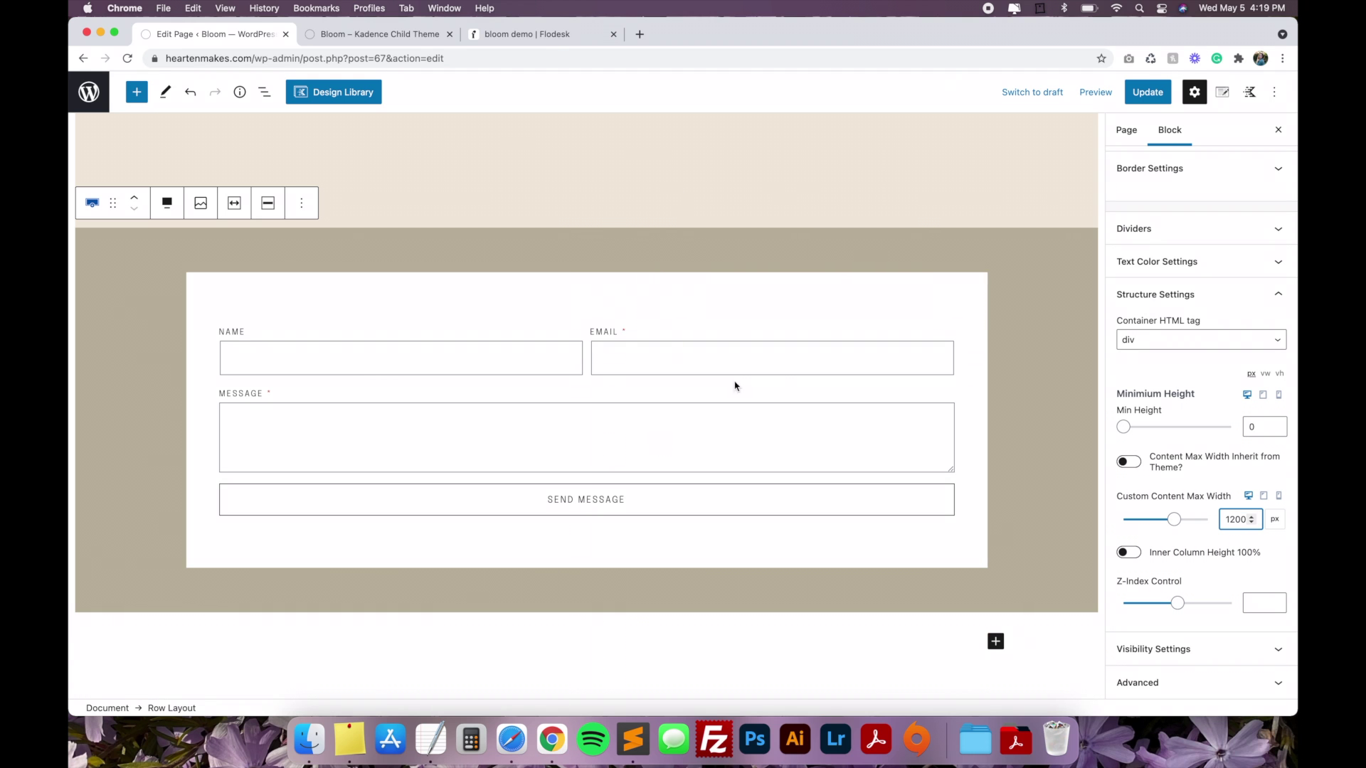
{"action": "left_click", "coordinate": [1025, 472]}
{"action": "scroll", "coordinate": [1025, 476], "scroll_direction": "up", "scroll_amount": 5}
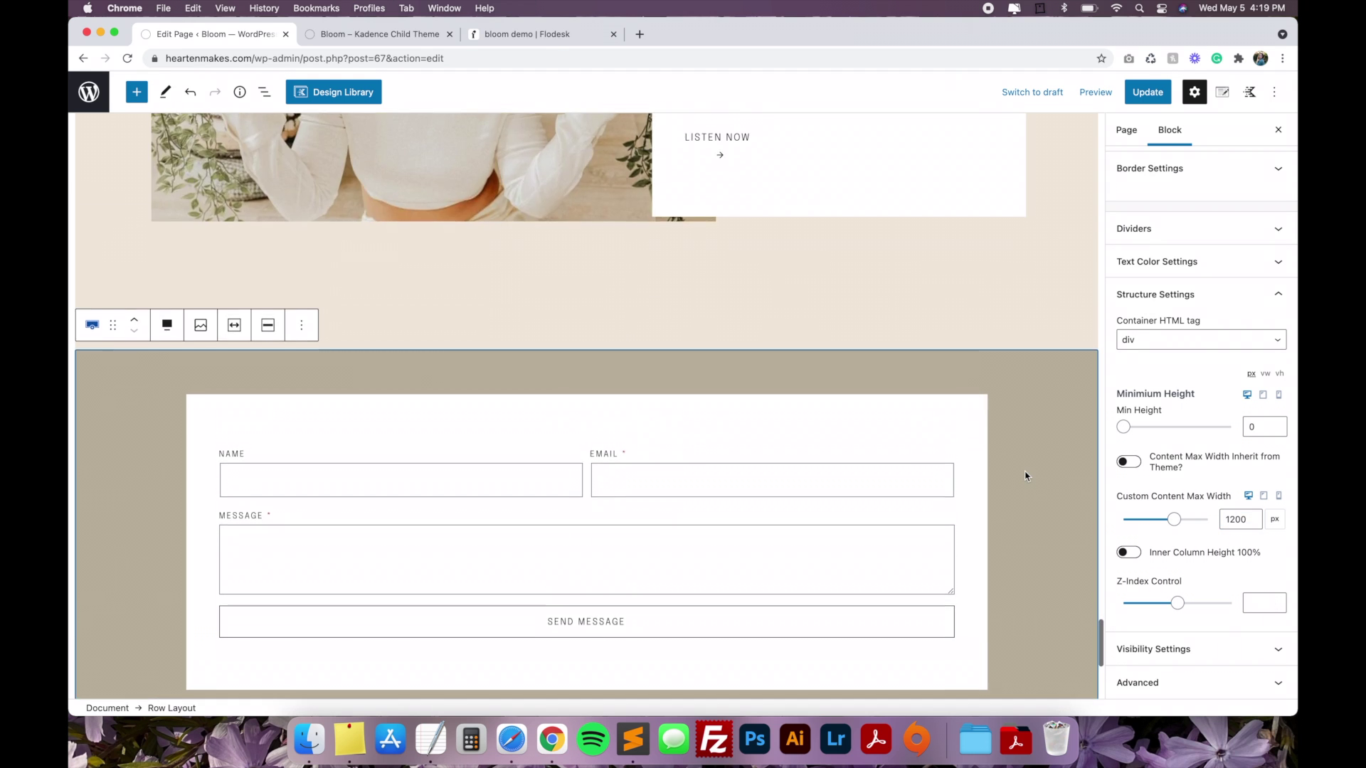
{"action": "scroll", "coordinate": [1025, 476], "scroll_direction": "down", "scroll_amount": 5}
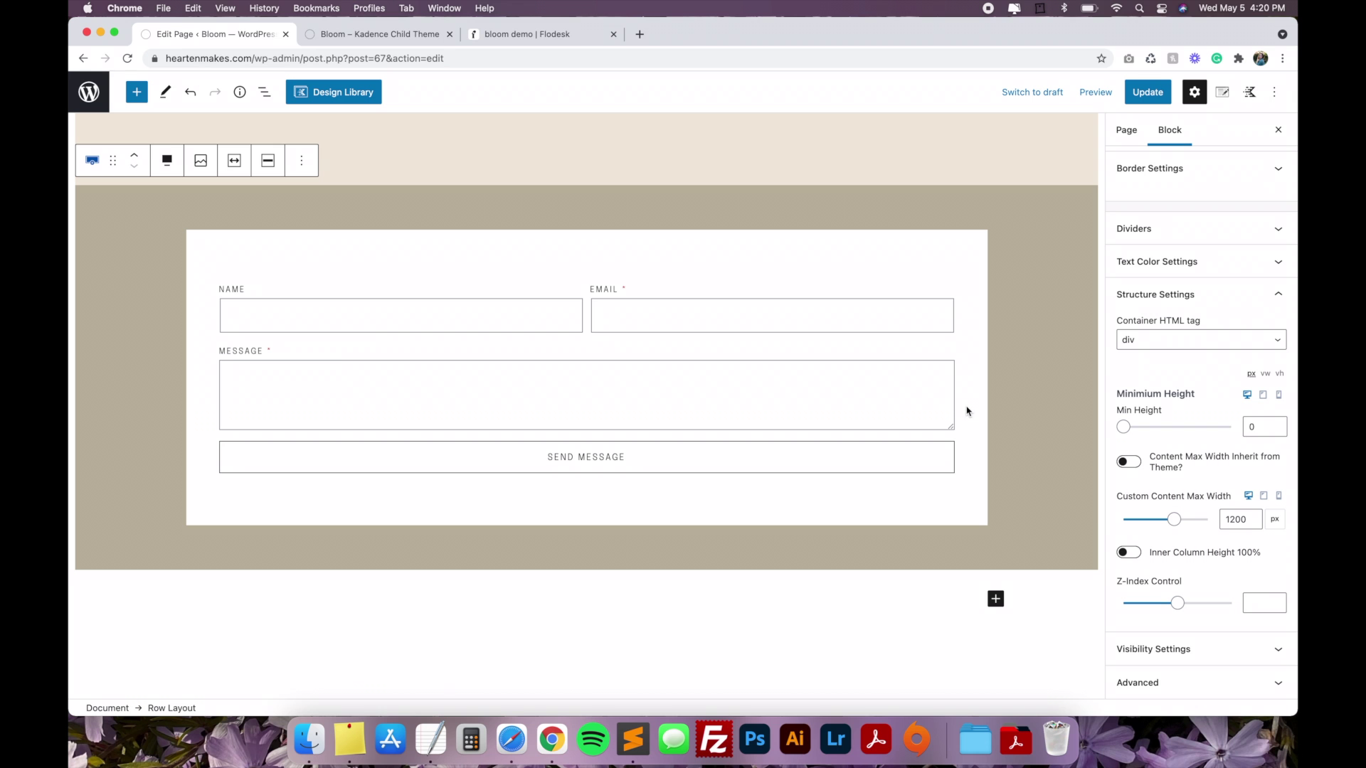
- Set the contact form row's custom content max width to 500 px for tablet
{"action": "left_click", "coordinate": [1263, 496]}
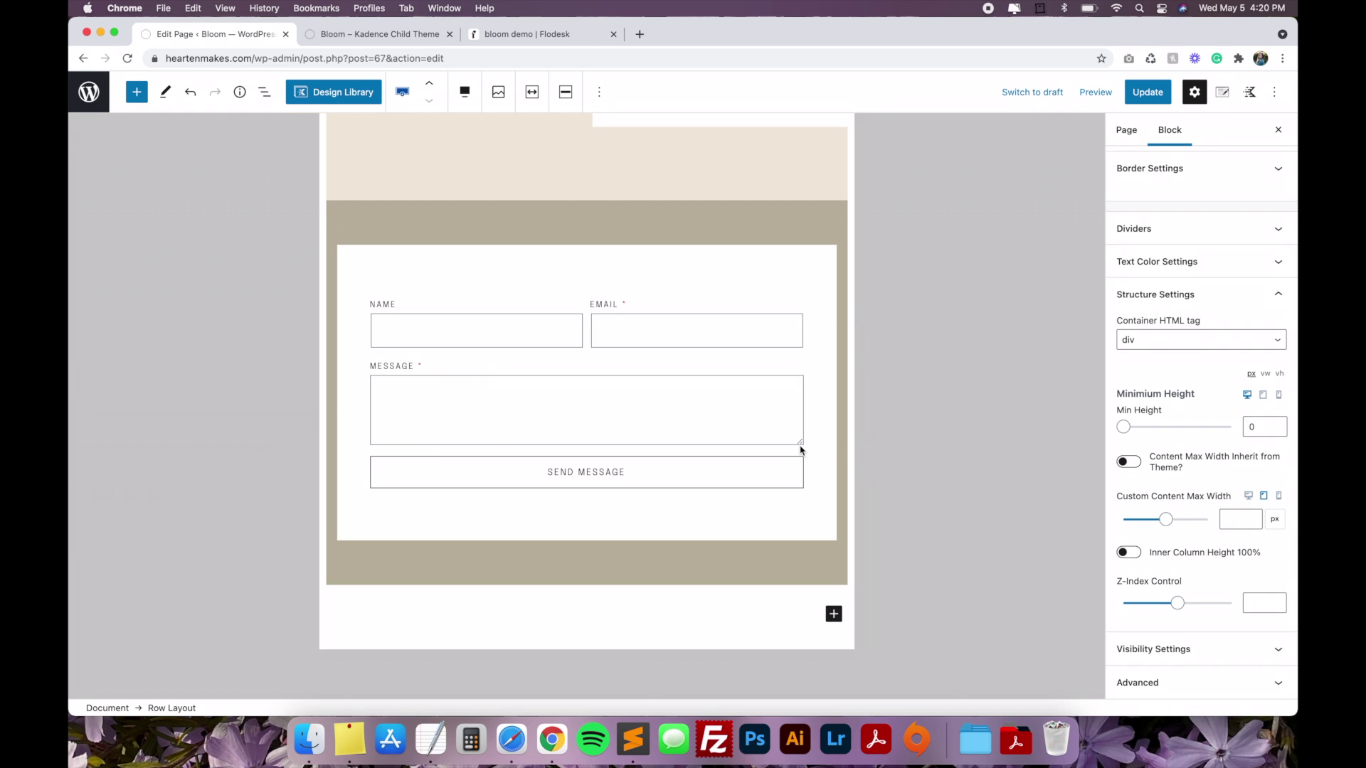
{"action": "left_click", "coordinate": [1251, 519]}
{"action": "left_click", "coordinate": [1279, 499]}
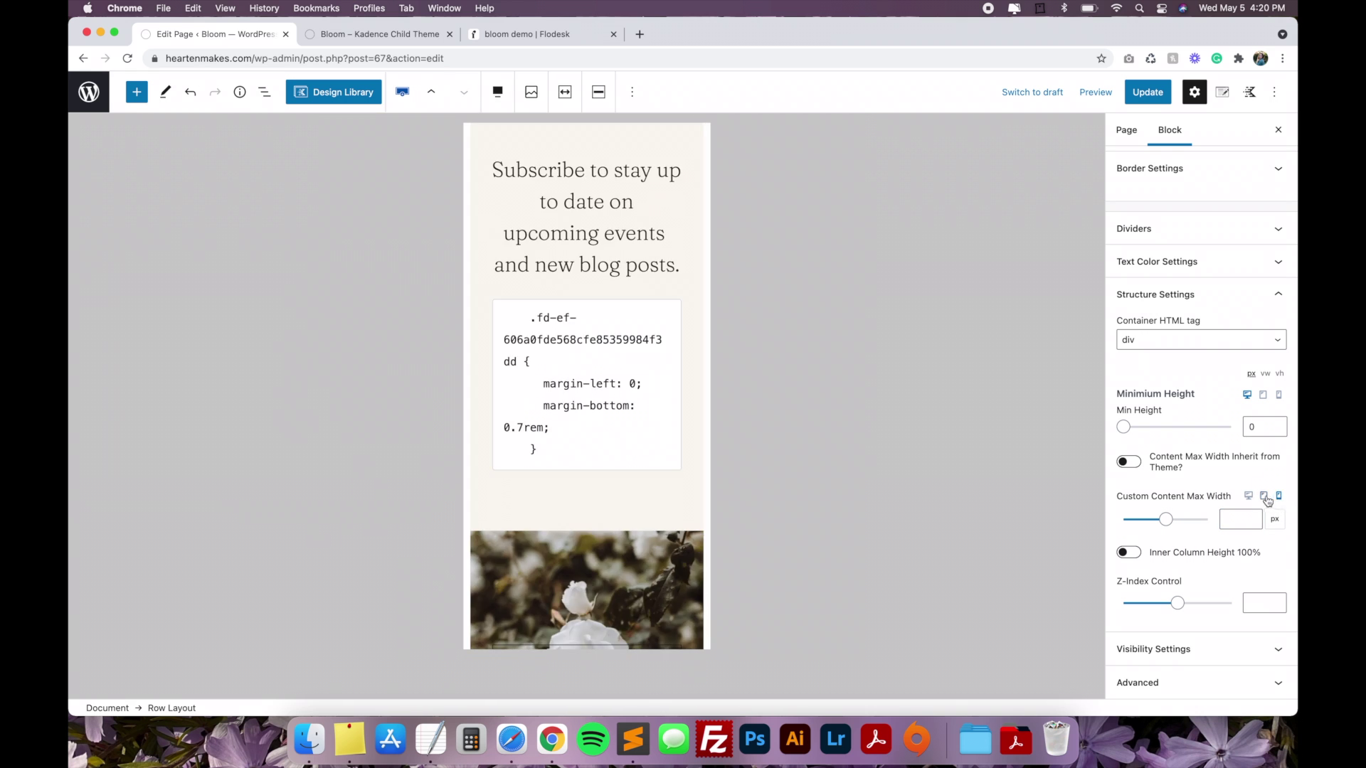
{"action": "left_click", "coordinate": [1264, 497]}
{"action": "scroll", "coordinate": [775, 483], "scroll_direction": "down", "scroll_amount": 10}
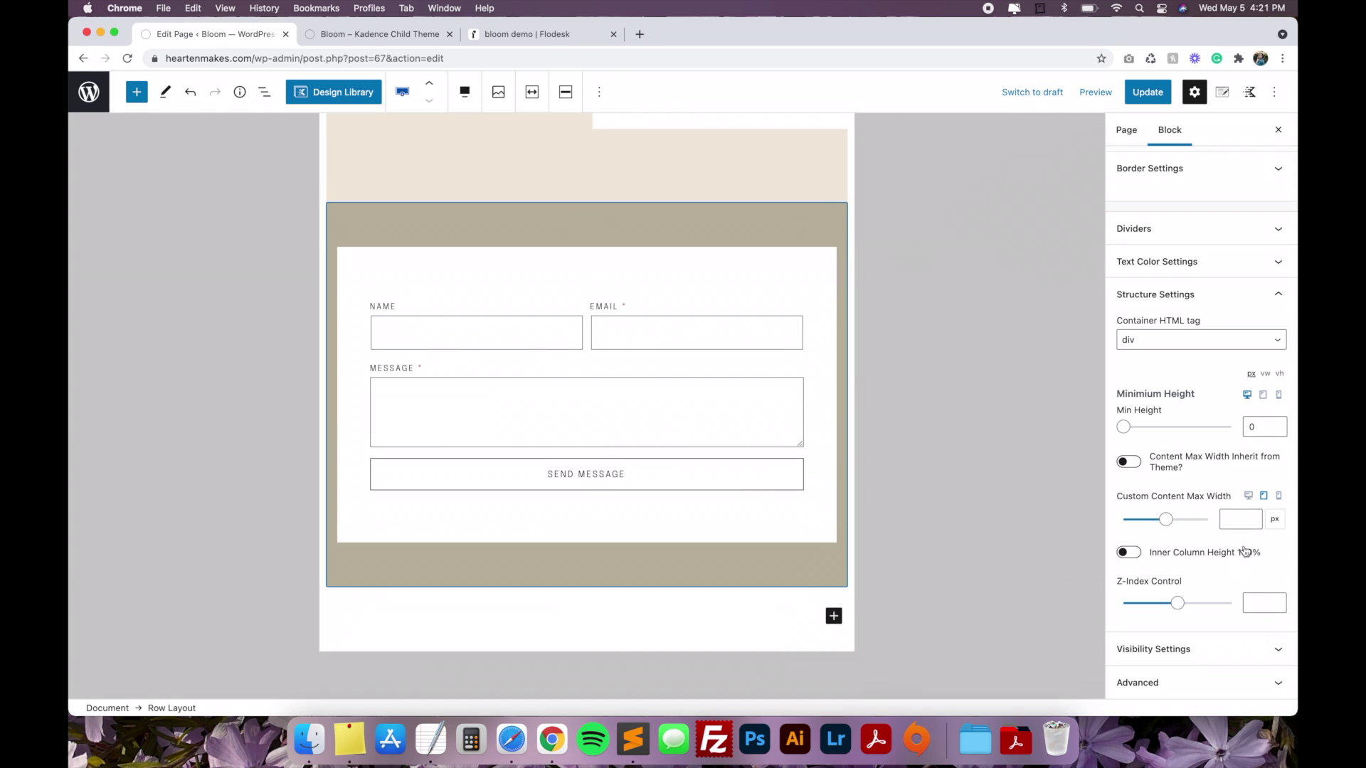
{"action": "left_click", "coordinate": [1236, 520]}
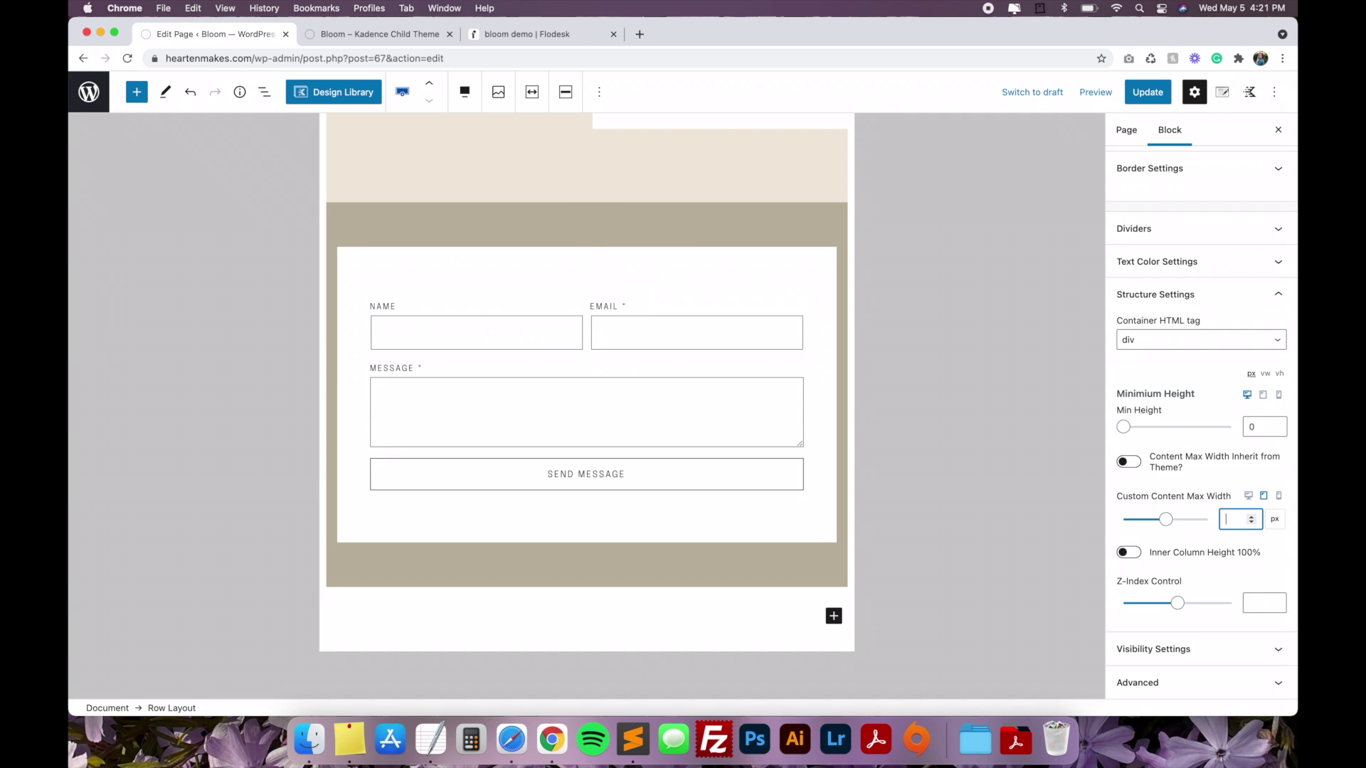
{"action": "type", "text": "500"}
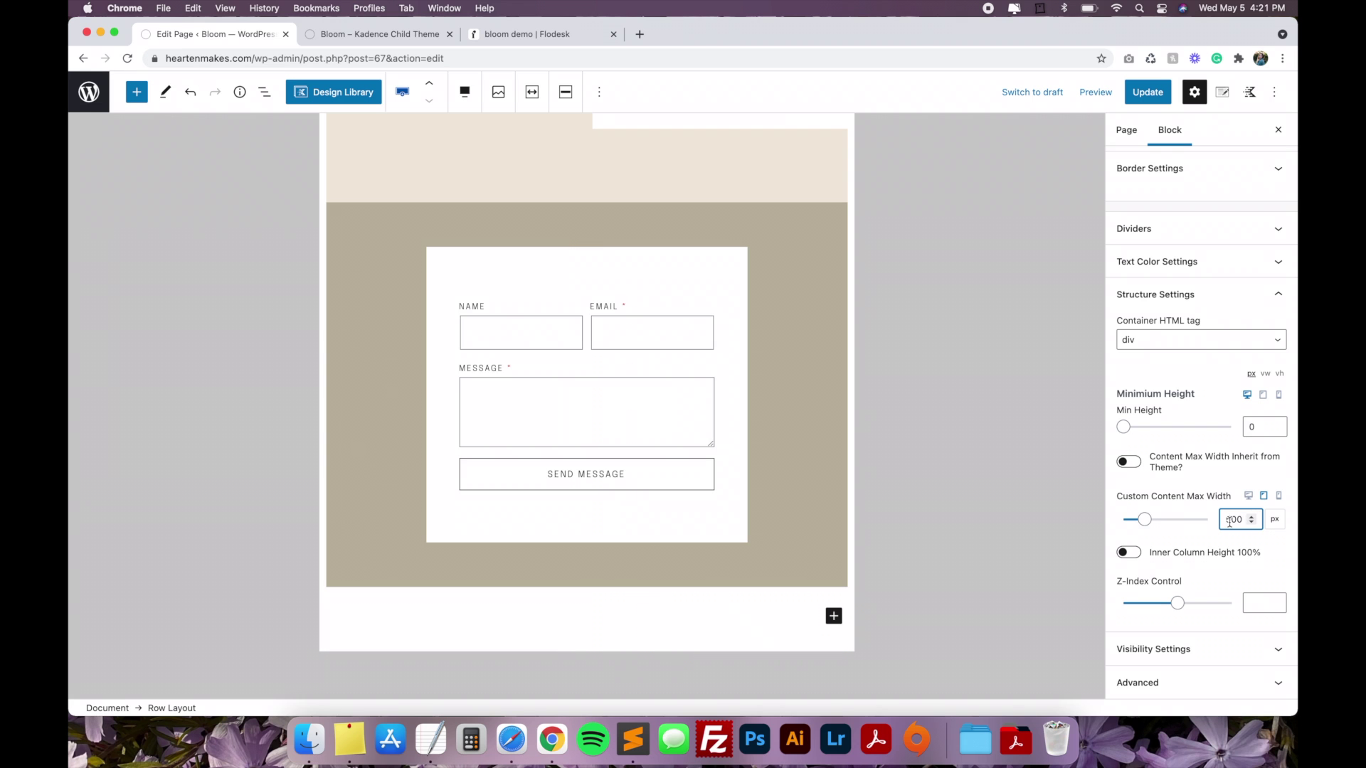
{"action": "left_click", "coordinate": [956, 431]}
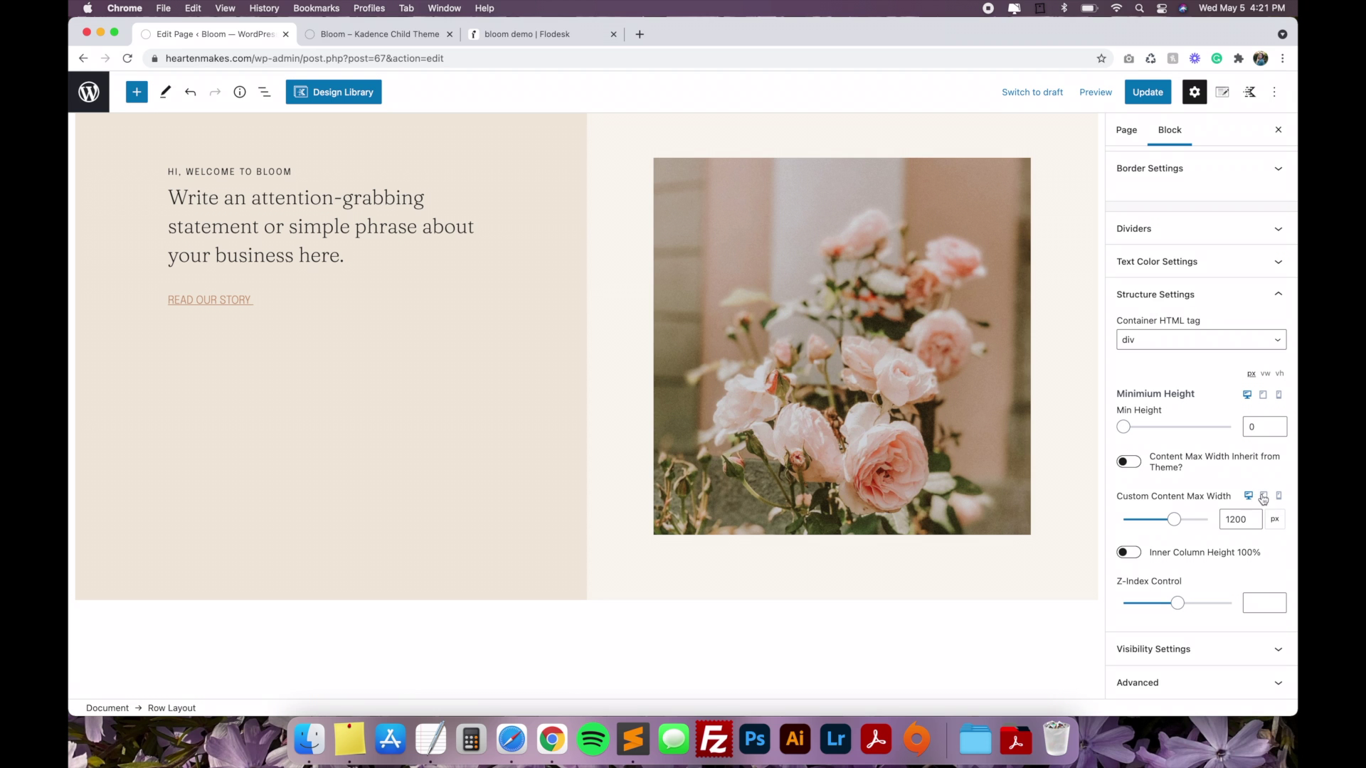
- Compare the custom content max width settings for mobile, tablet and desktop, ending on desktop
{"action": "left_click", "coordinate": [1280, 498]}
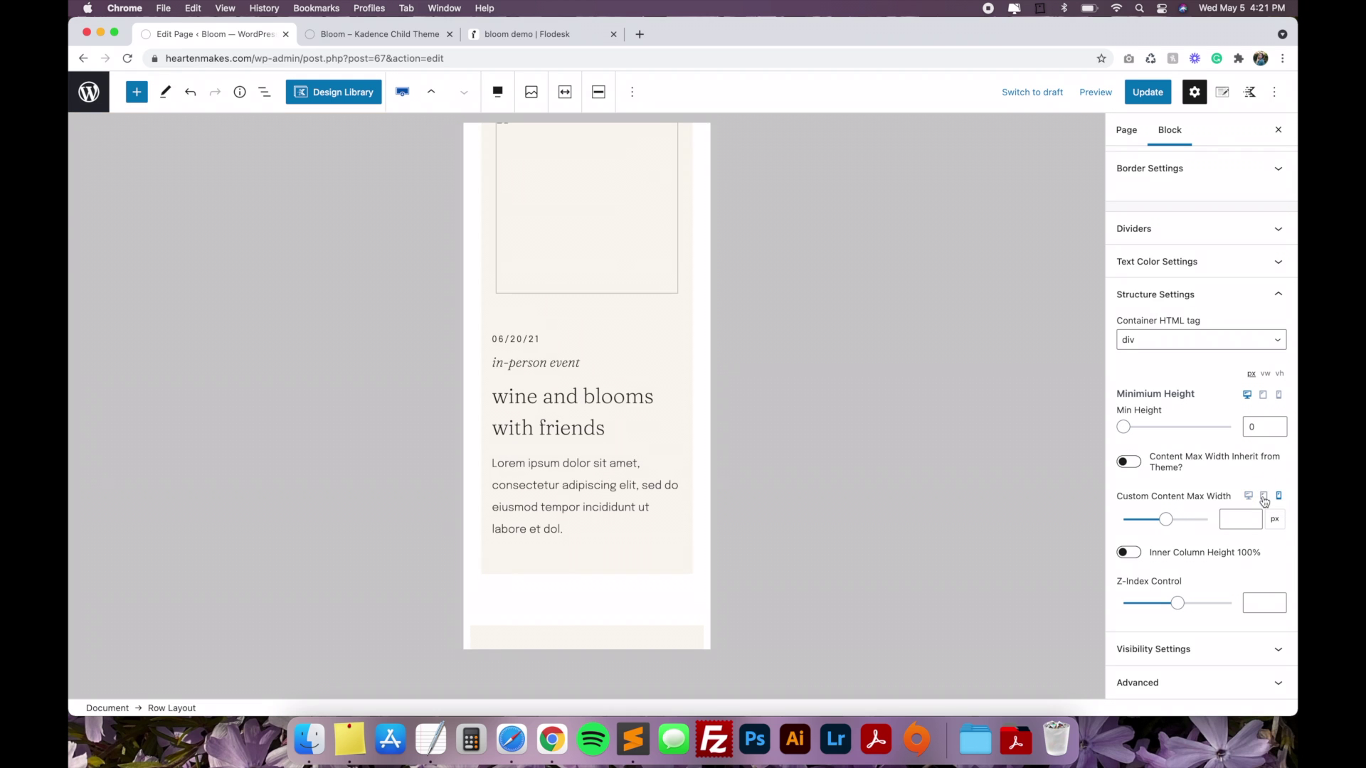
{"action": "left_click", "coordinate": [1258, 500]}
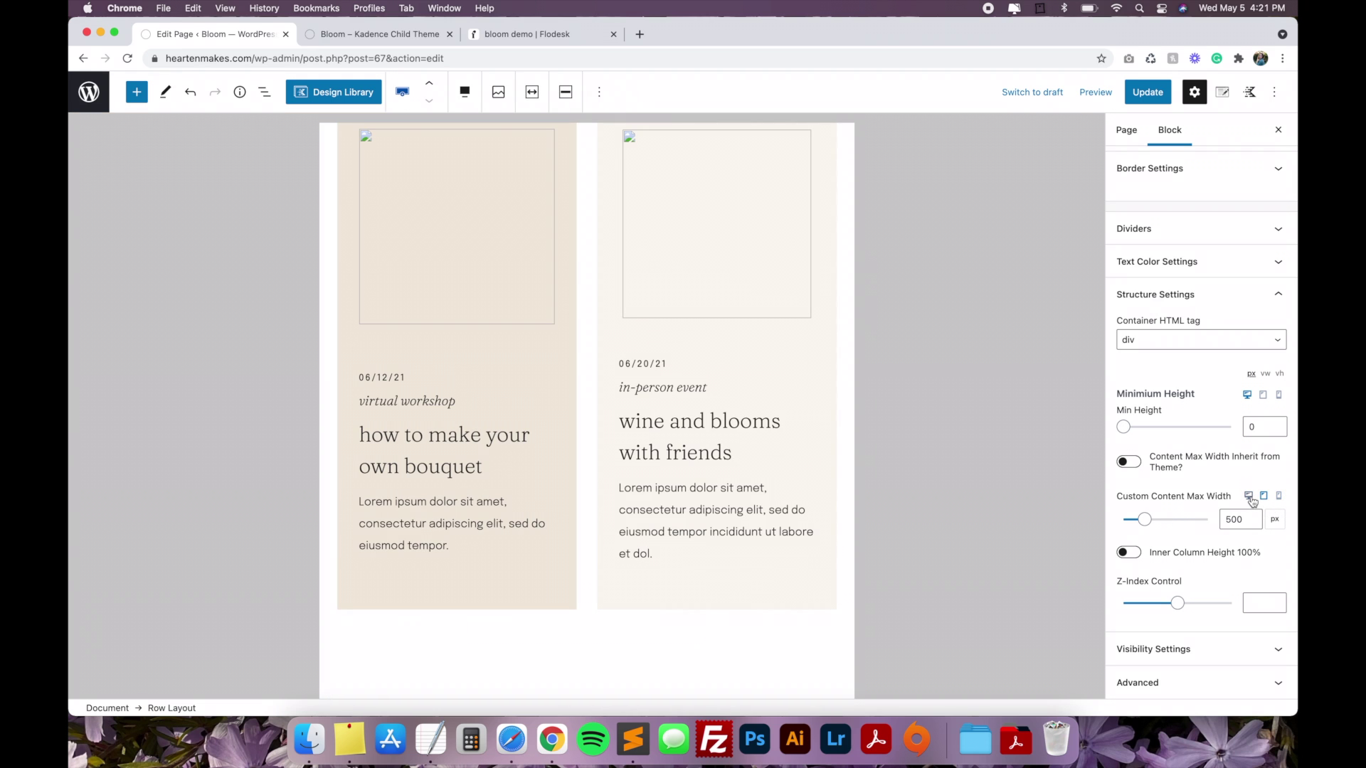
{"action": "left_click", "coordinate": [1249, 496]}
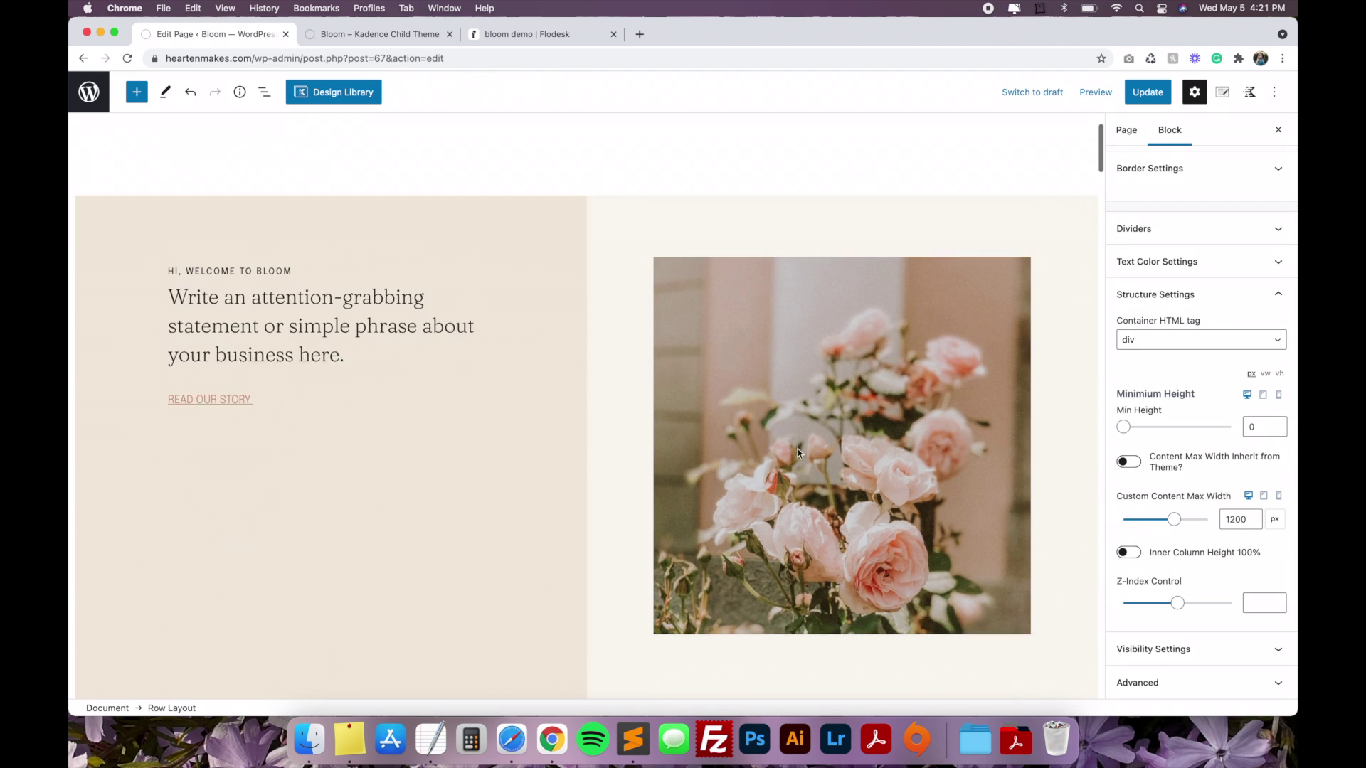
- Review the Homepage from the welcome row at its start down through the "get to know us" section
{"action": "left_click", "coordinate": [523, 261]}
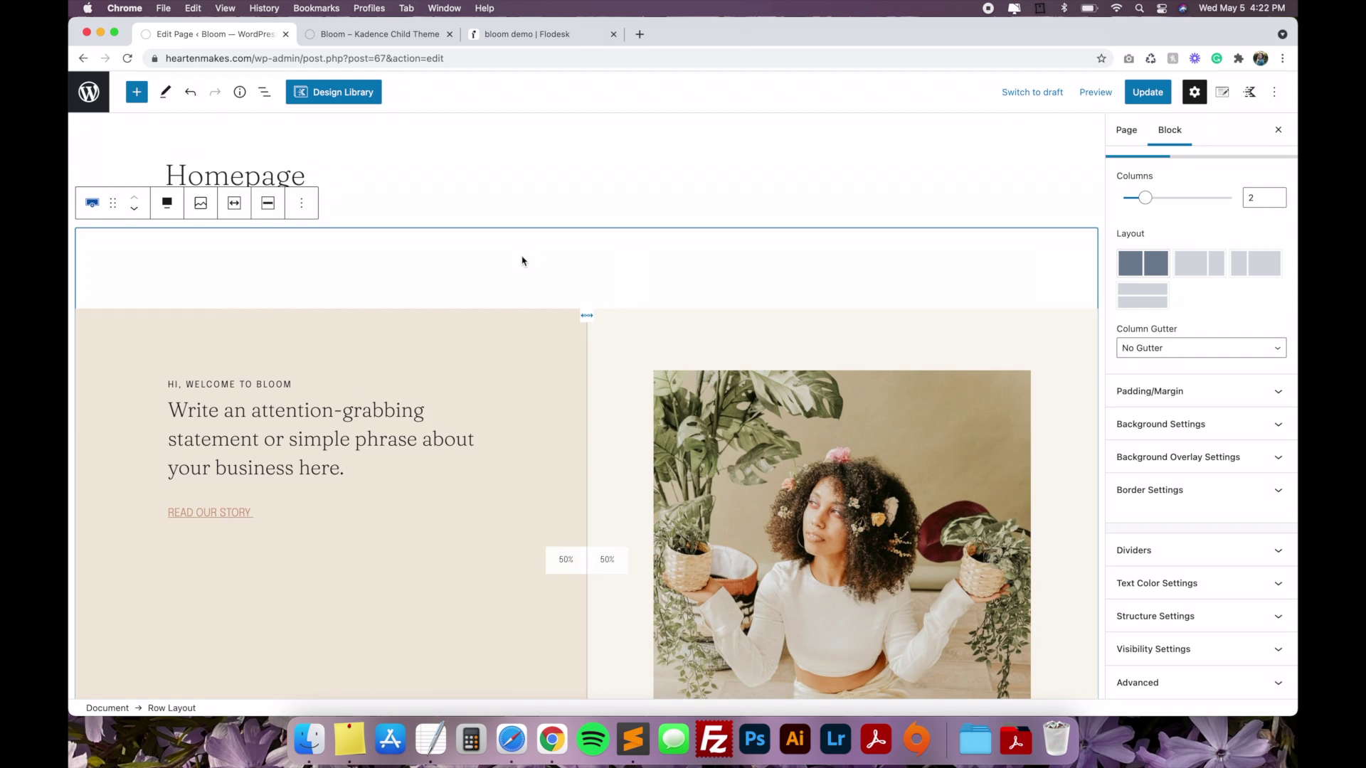
{"action": "scroll", "coordinate": [522, 260], "scroll_direction": "down", "scroll_amount": 10}
{"action": "scroll", "coordinate": [522, 261], "scroll_direction": "down", "scroll_amount": 5}
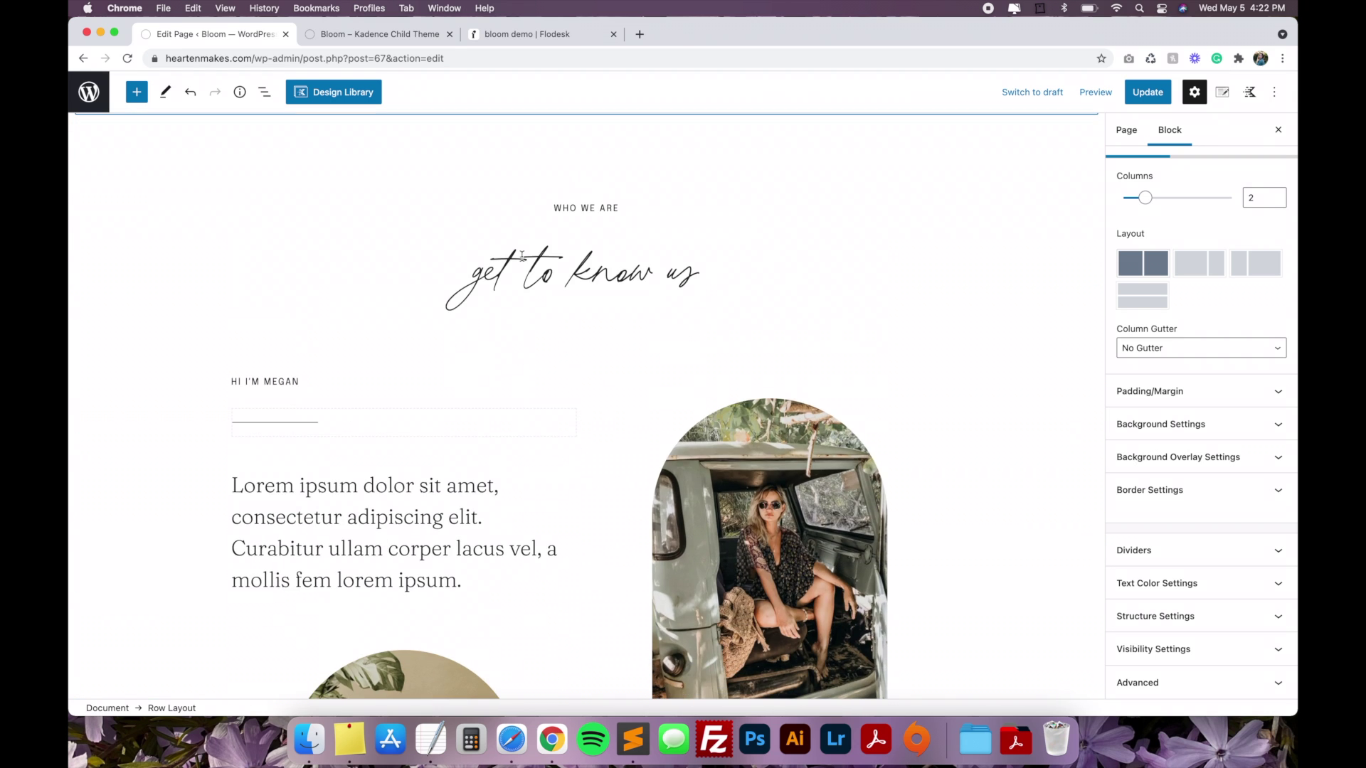
{"action": "scroll", "coordinate": [523, 256], "scroll_direction": "down", "scroll_amount": 2}
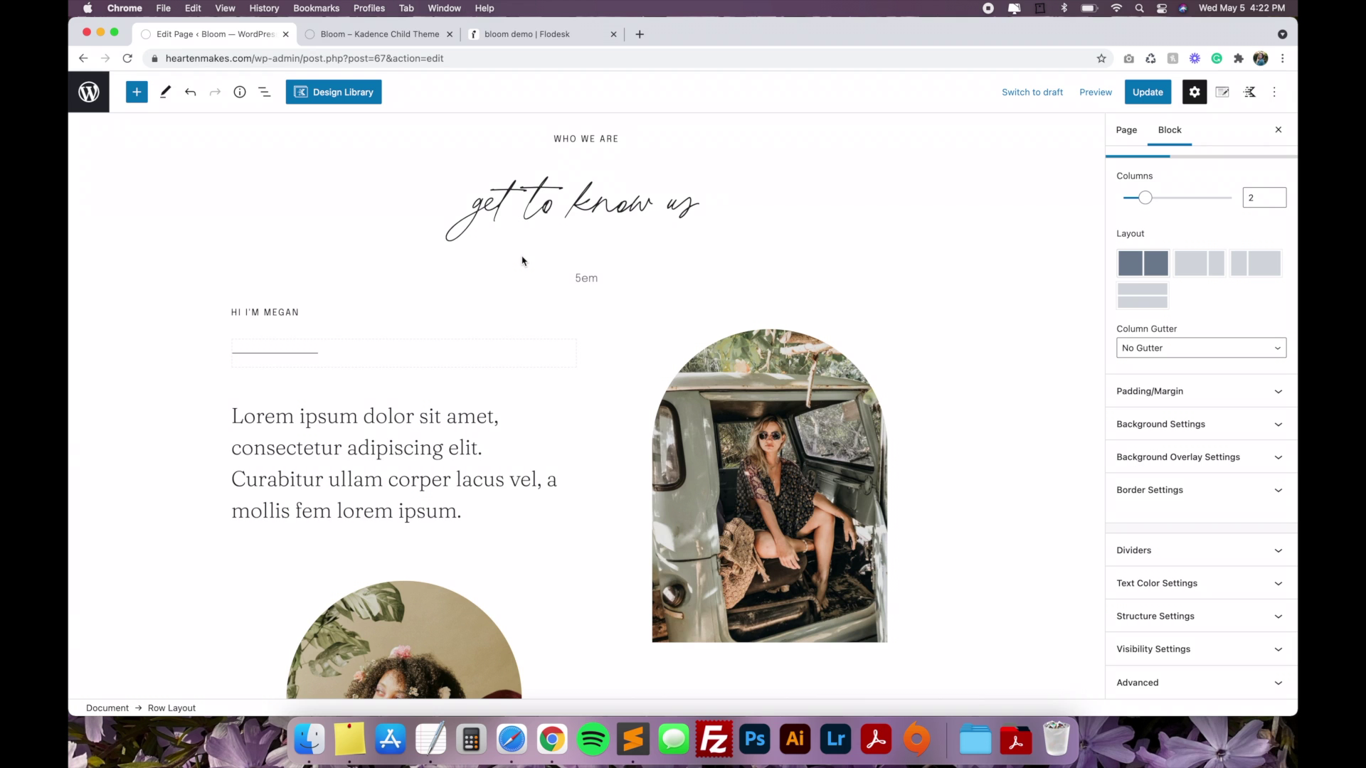
{"action": "scroll", "coordinate": [522, 260], "scroll_direction": "down", "scroll_amount": 8}
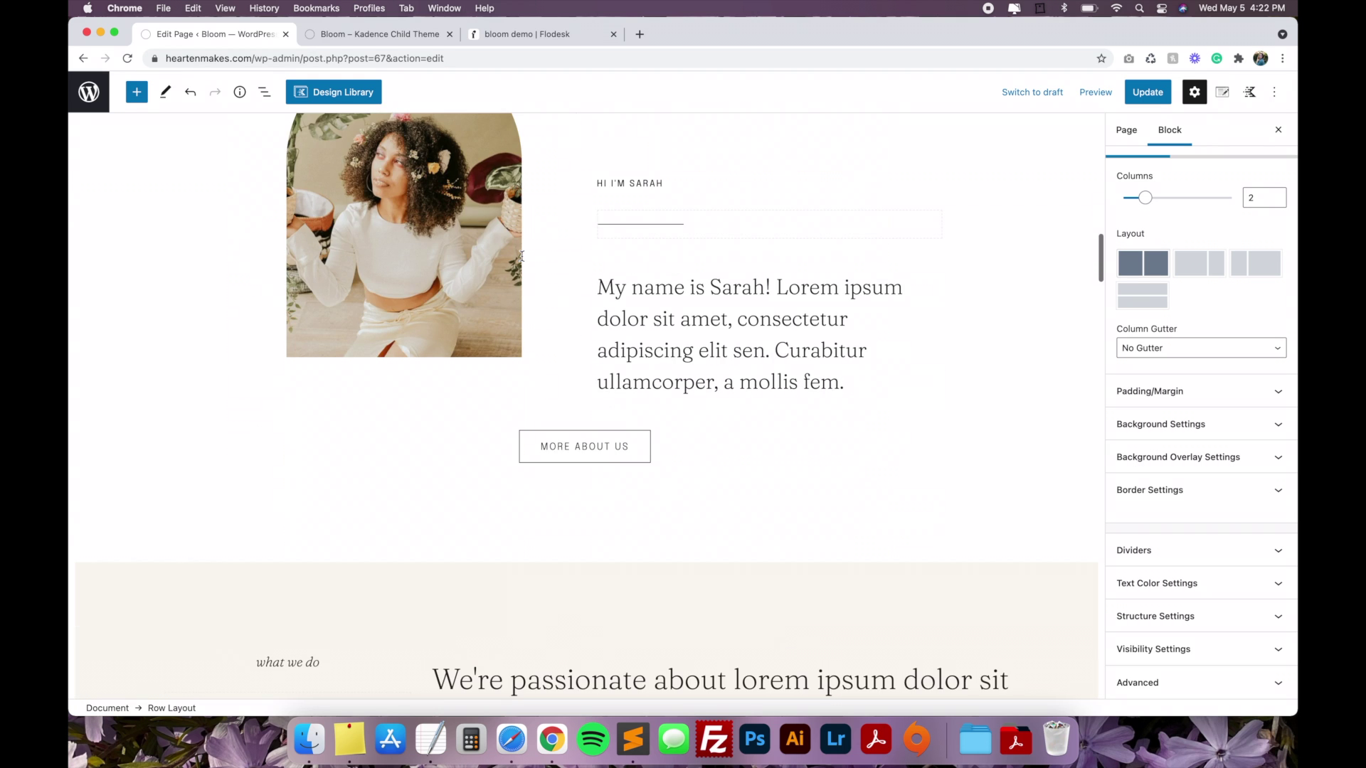